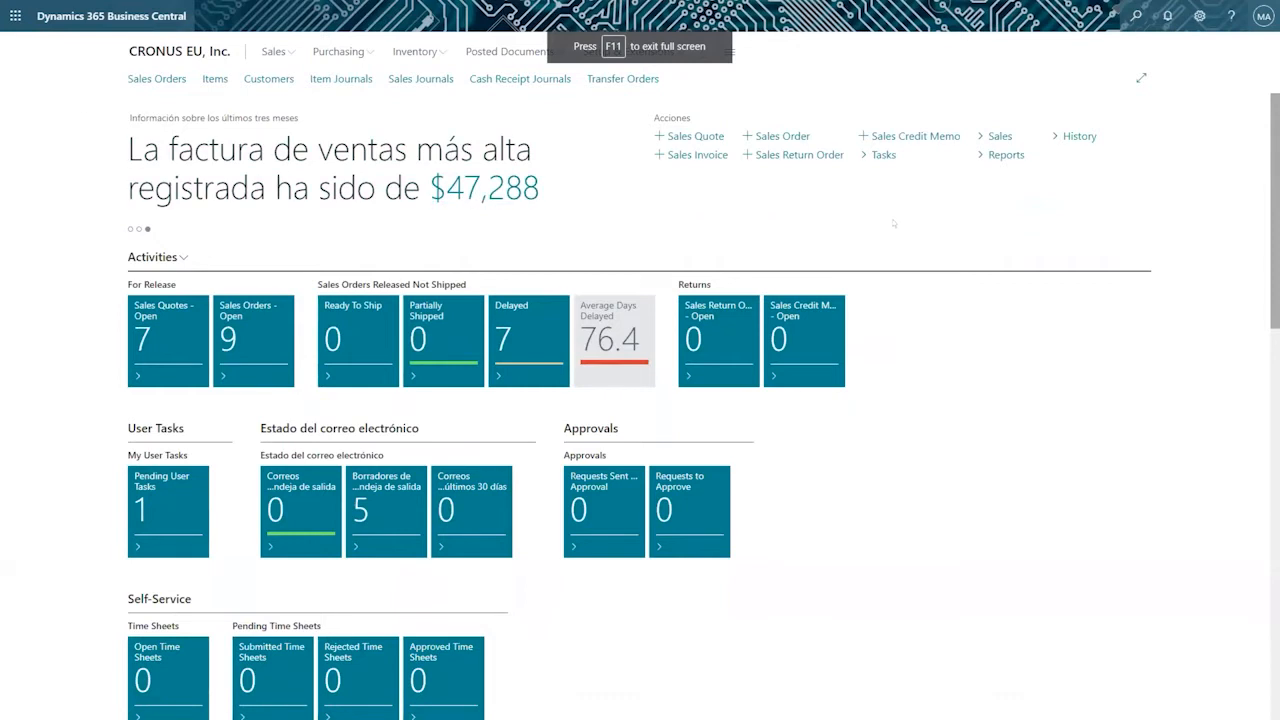
{"action": "left_click", "coordinate": [1199, 16]}
{"action": "left_click", "coordinate": [1127, 136]}
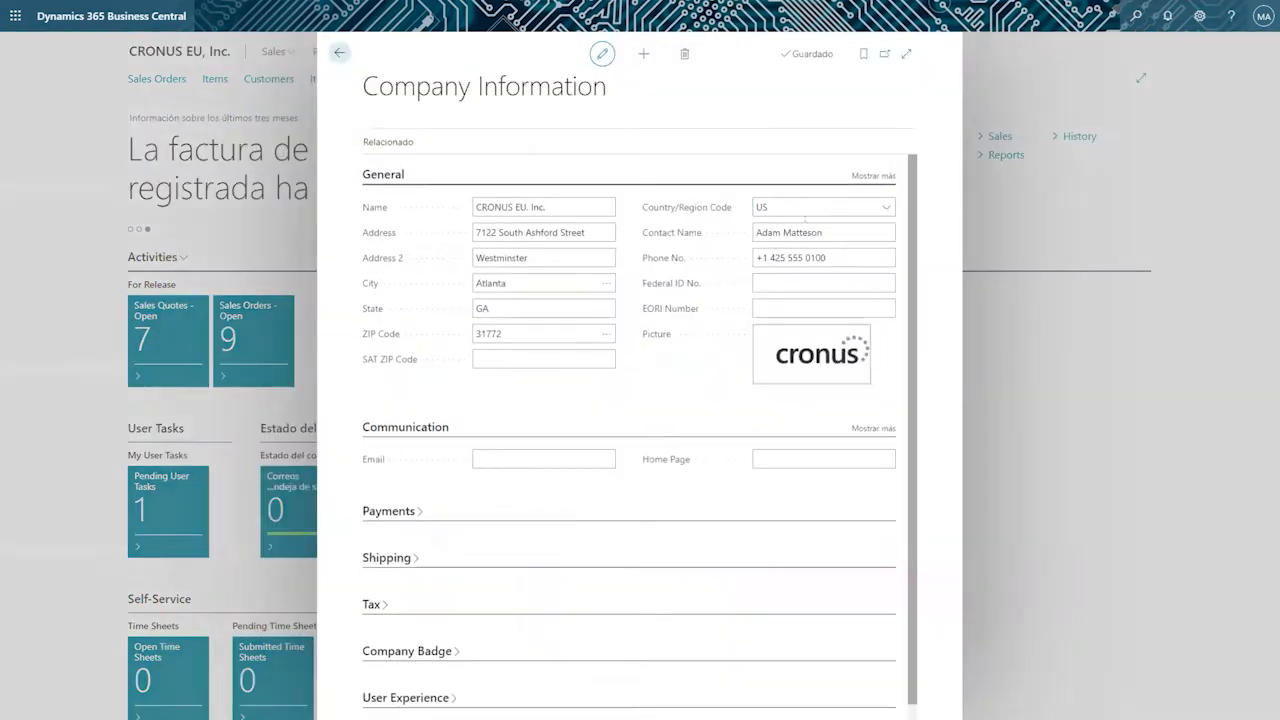
{"action": "left_click", "coordinate": [339, 52]}
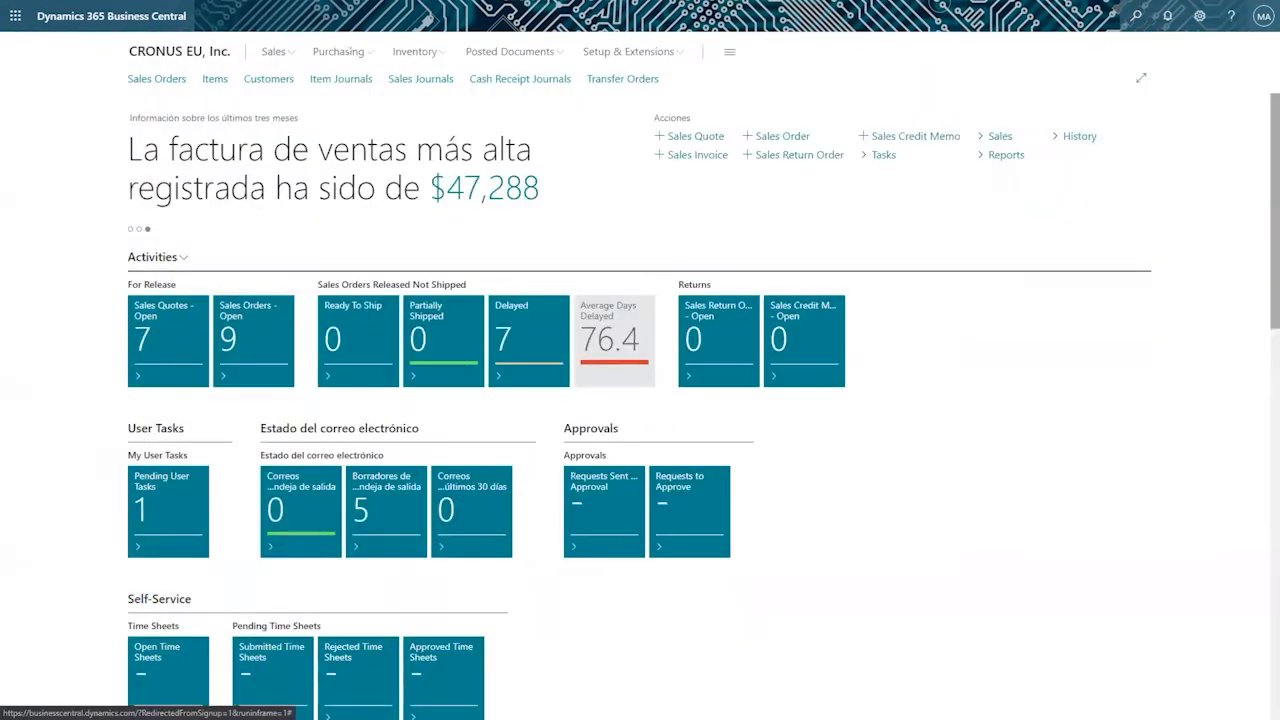
Open My Settings and choose English (United States) as the language.
{"action": "left_click", "coordinate": [1197, 16]}
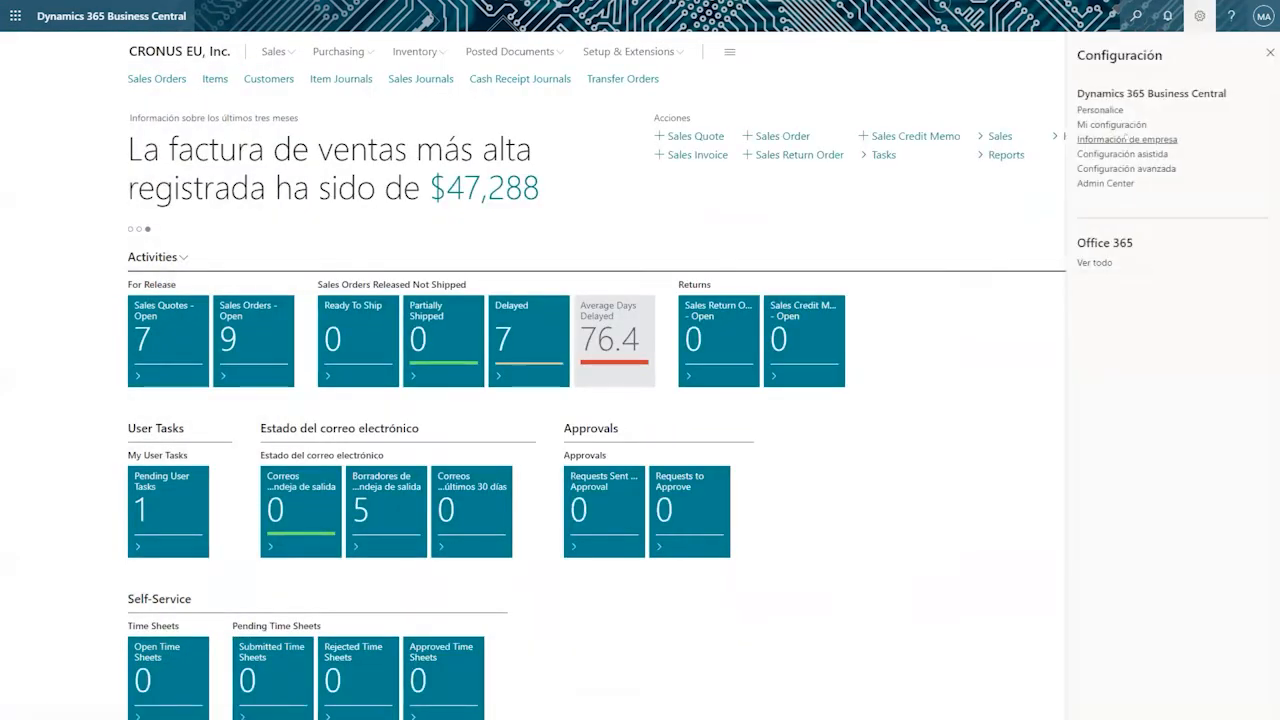
{"action": "left_click", "coordinate": [1127, 124]}
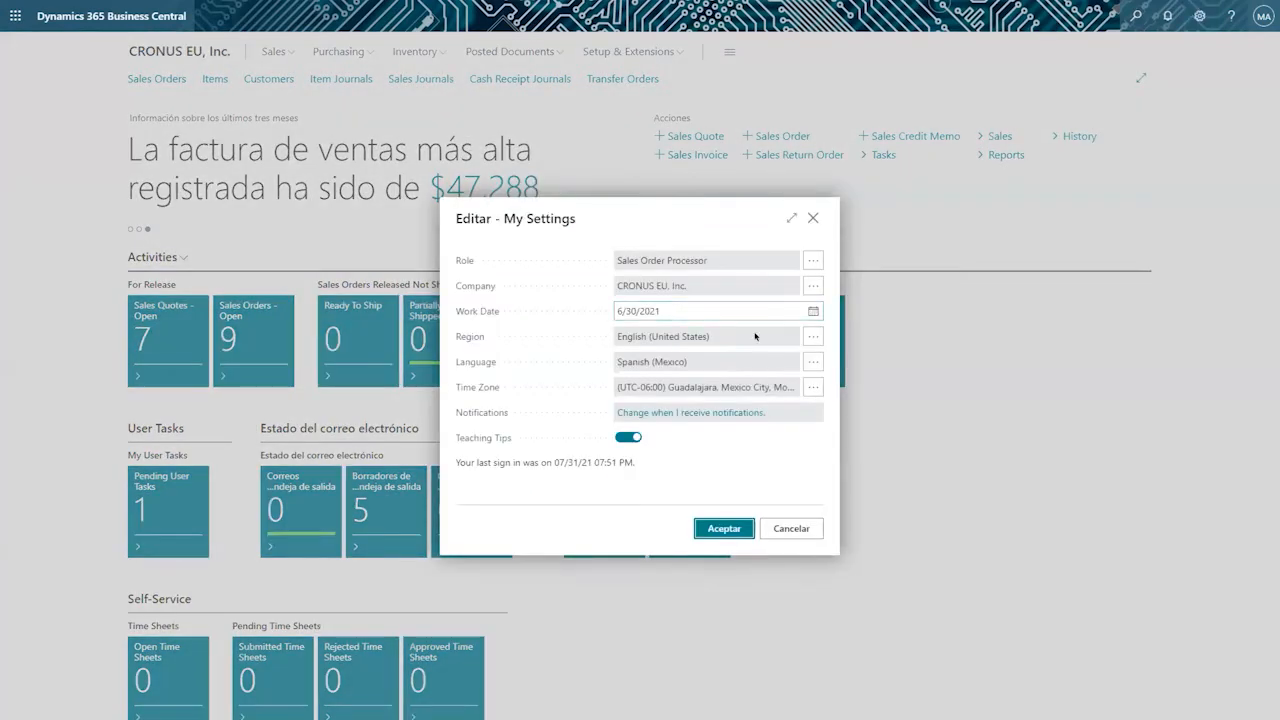
{"action": "left_click", "coordinate": [813, 362]}
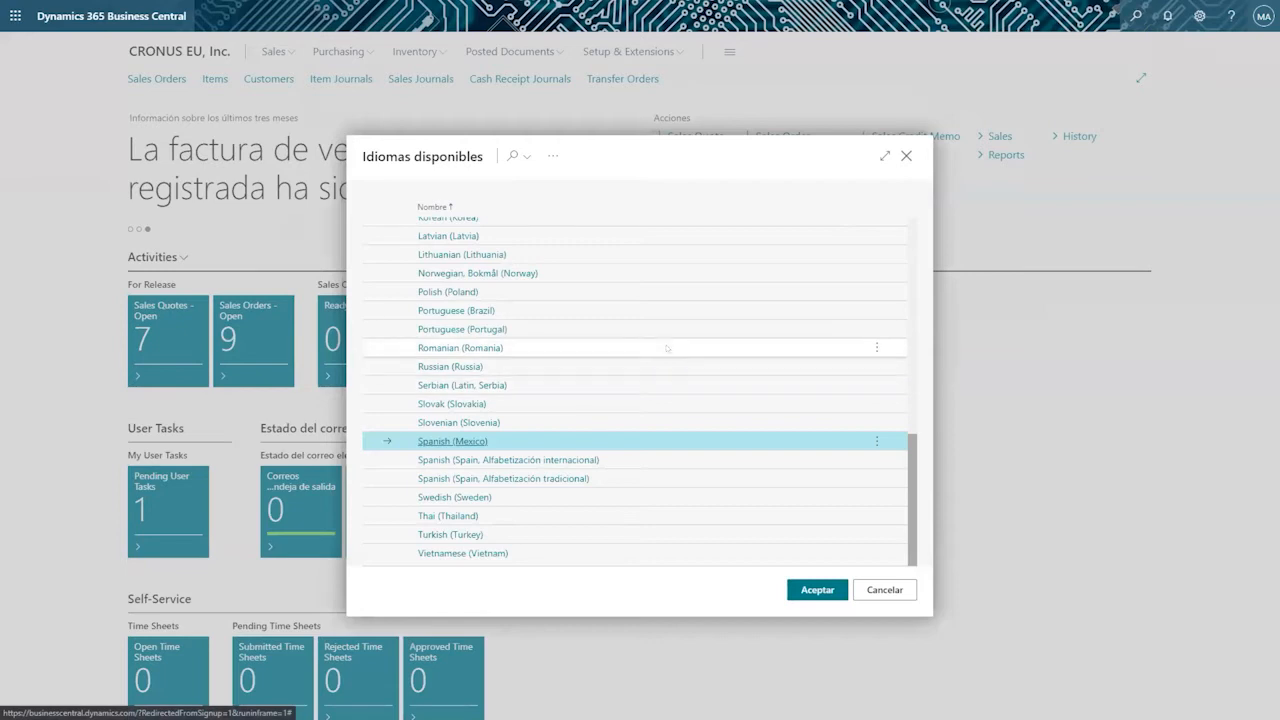
{"action": "scroll", "coordinate": [667, 347], "scroll_direction": "up", "scroll_amount": 3}
{"action": "scroll", "coordinate": [667, 347], "scroll_direction": "up", "scroll_amount": 5}
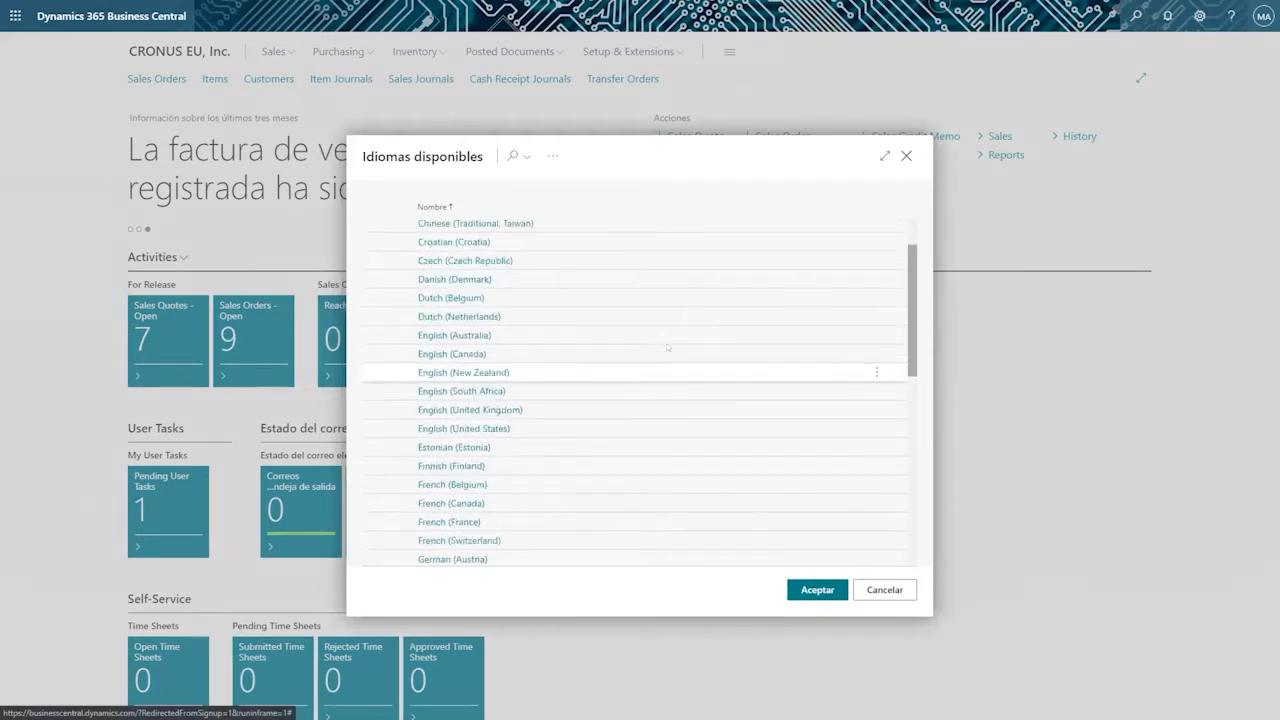
{"action": "left_click", "coordinate": [592, 448]}
{"action": "left_click", "coordinate": [805, 590]}
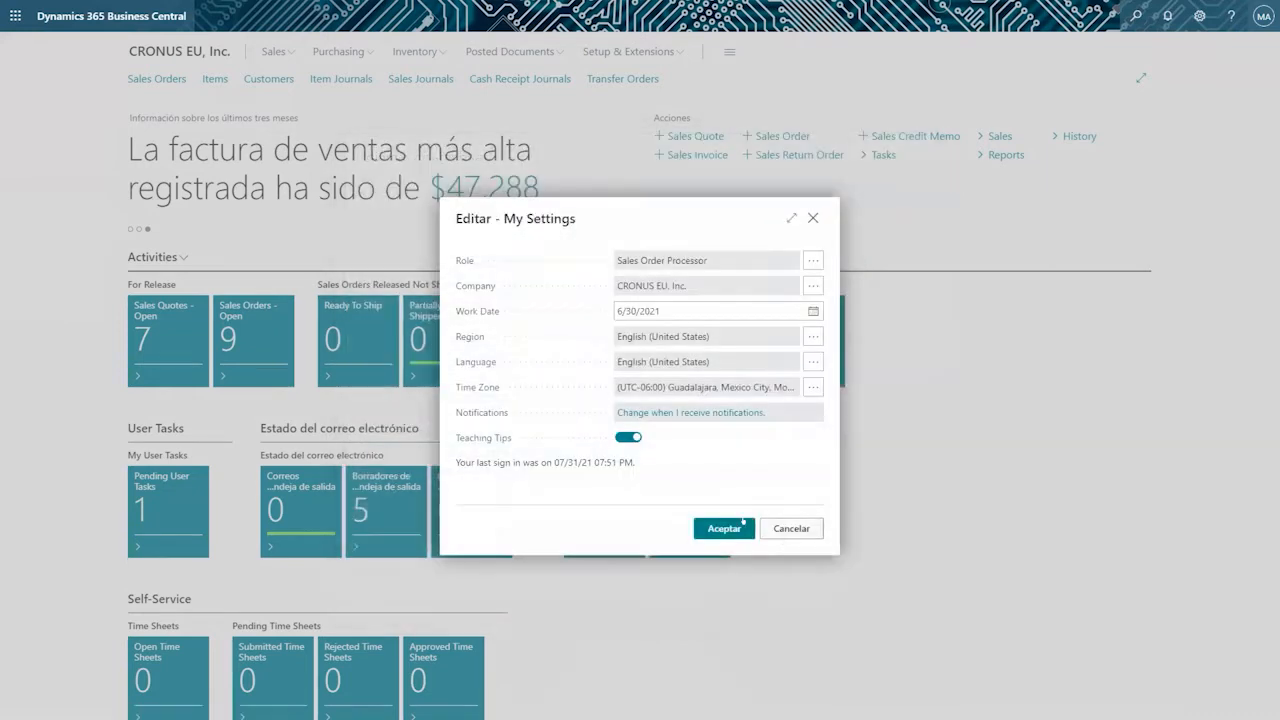
Check the allowed companies, keep CRONUS EU, Inc. as the company, and save My Settings.
{"action": "left_click", "coordinate": [813, 286]}
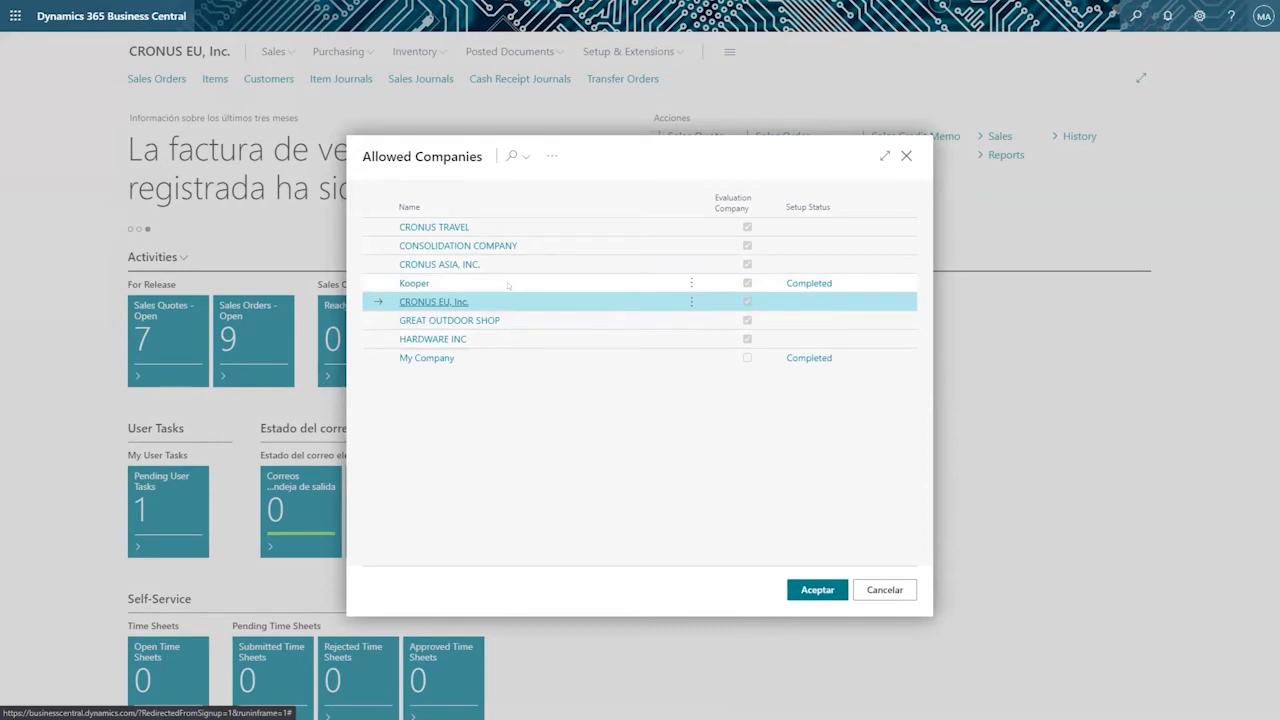
{"action": "left_click", "coordinate": [797, 588]}
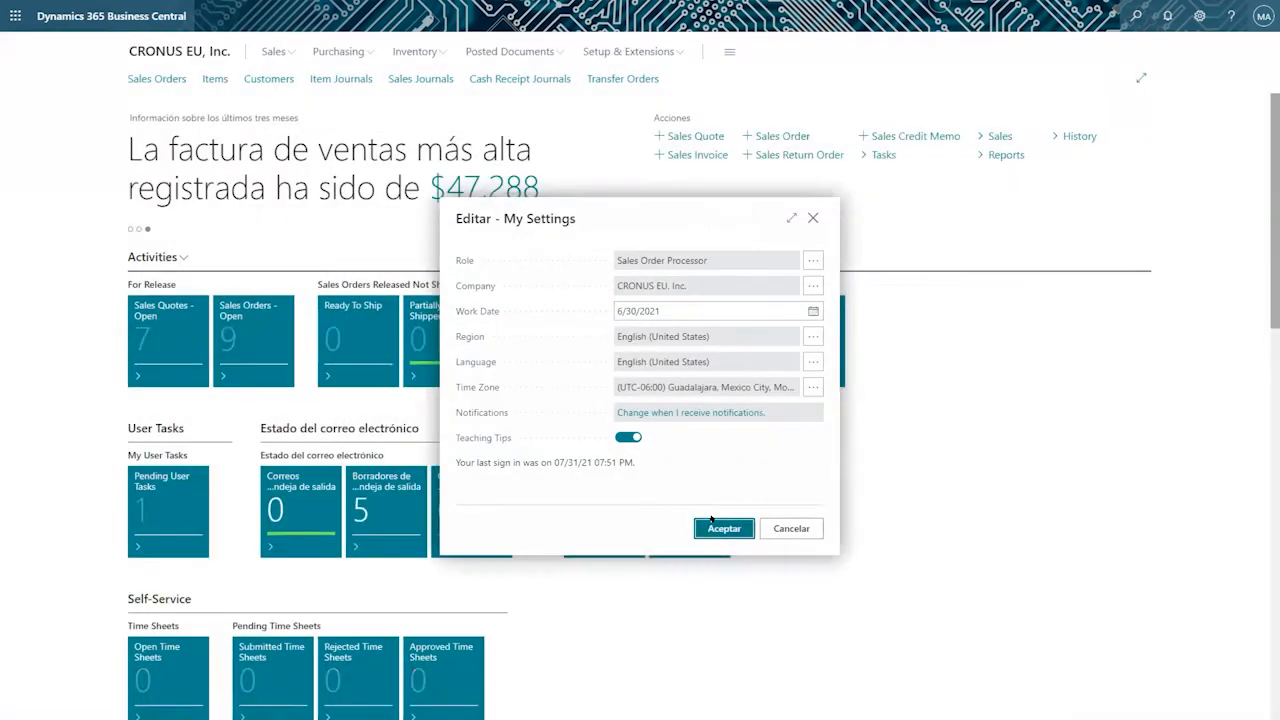
{"action": "left_click", "coordinate": [723, 523]}
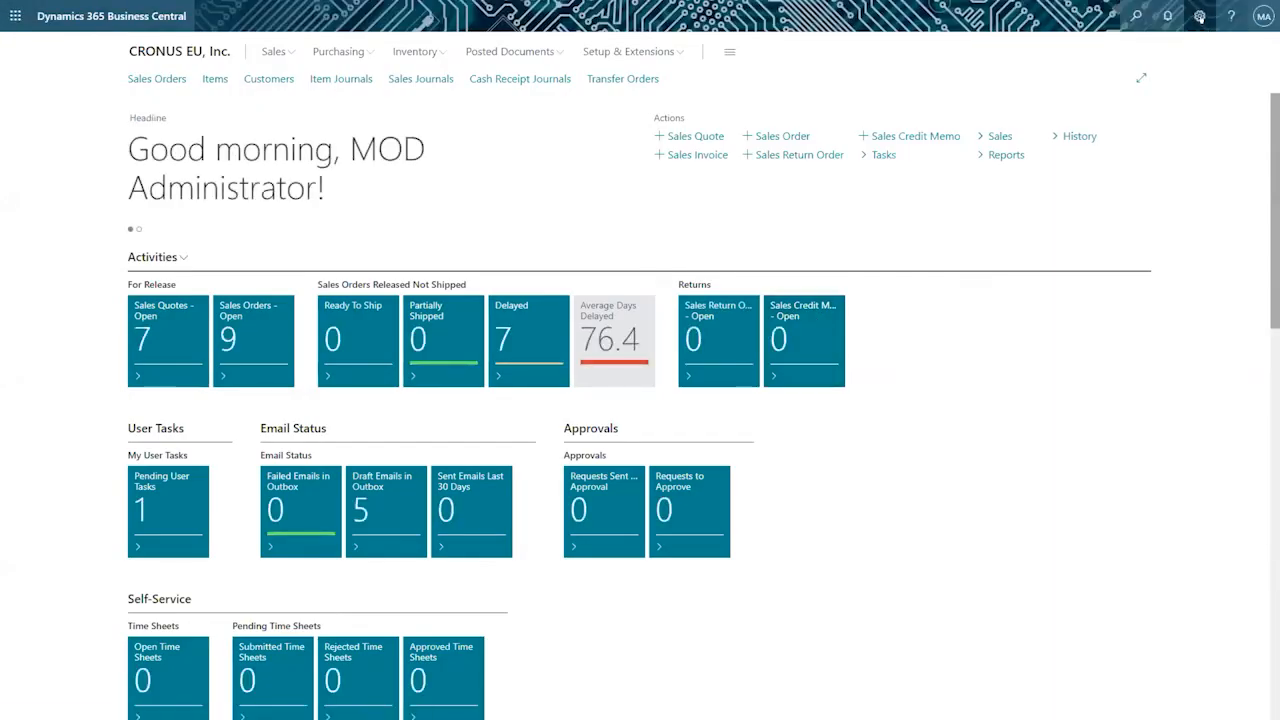
Search for "currencies" and open the Currencies list page.
{"action": "left_click", "coordinate": [1133, 13]}
{"action": "type", "text": "currencies"}
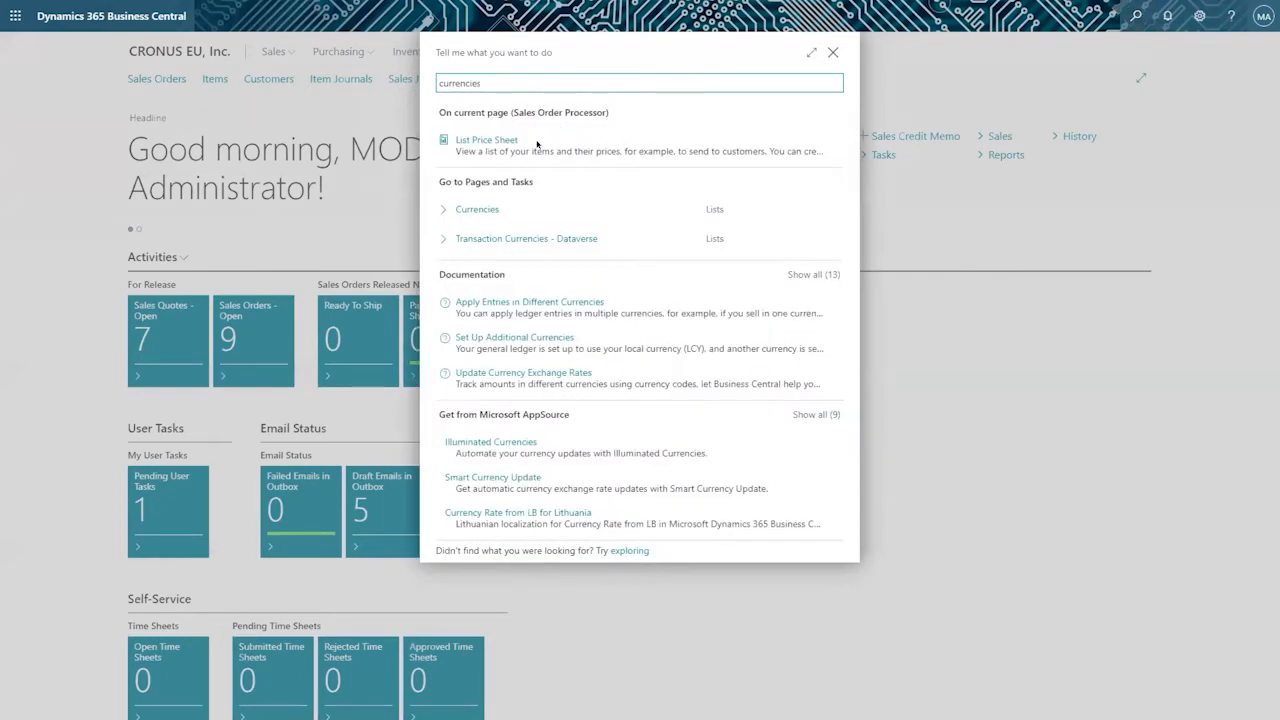
{"action": "left_click", "coordinate": [477, 209]}
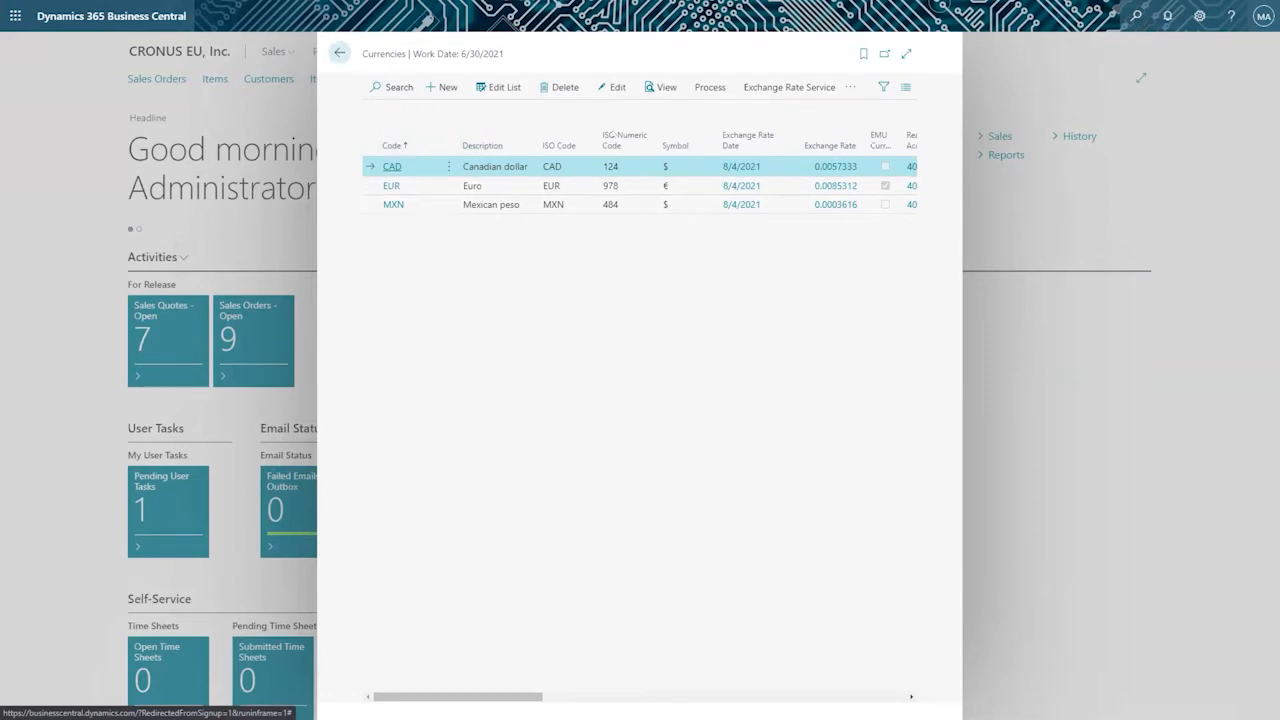
View the allowed companies in My Settings, and close the settings without changing anything.
{"action": "left_click", "coordinate": [1197, 13]}
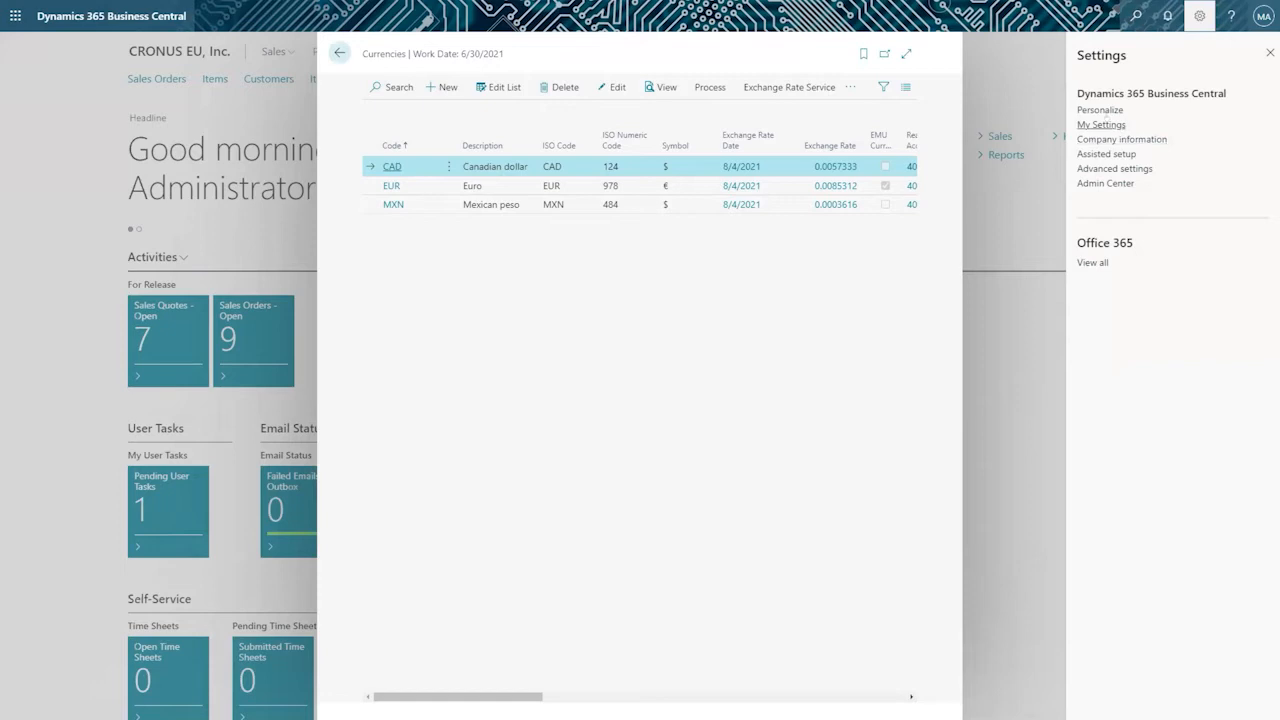
{"action": "left_click", "coordinate": [1101, 125]}
{"action": "left_click", "coordinate": [813, 286]}
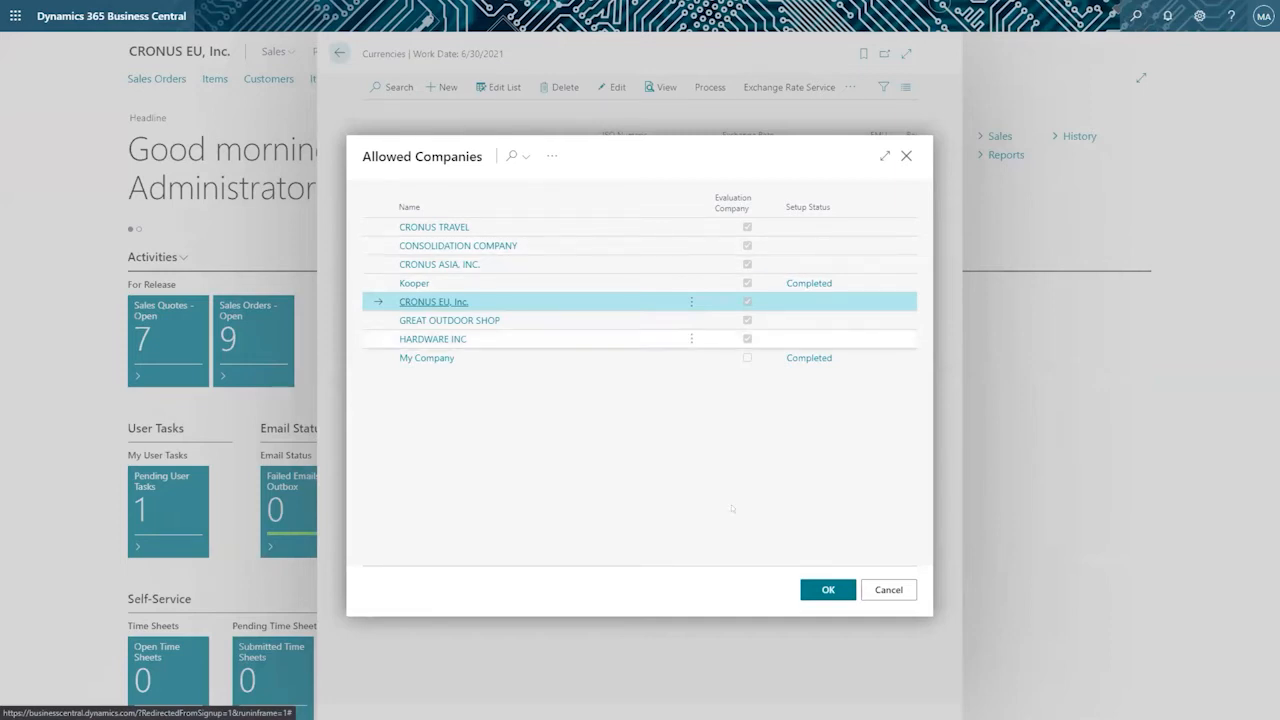
{"action": "key", "text": "Escape"}
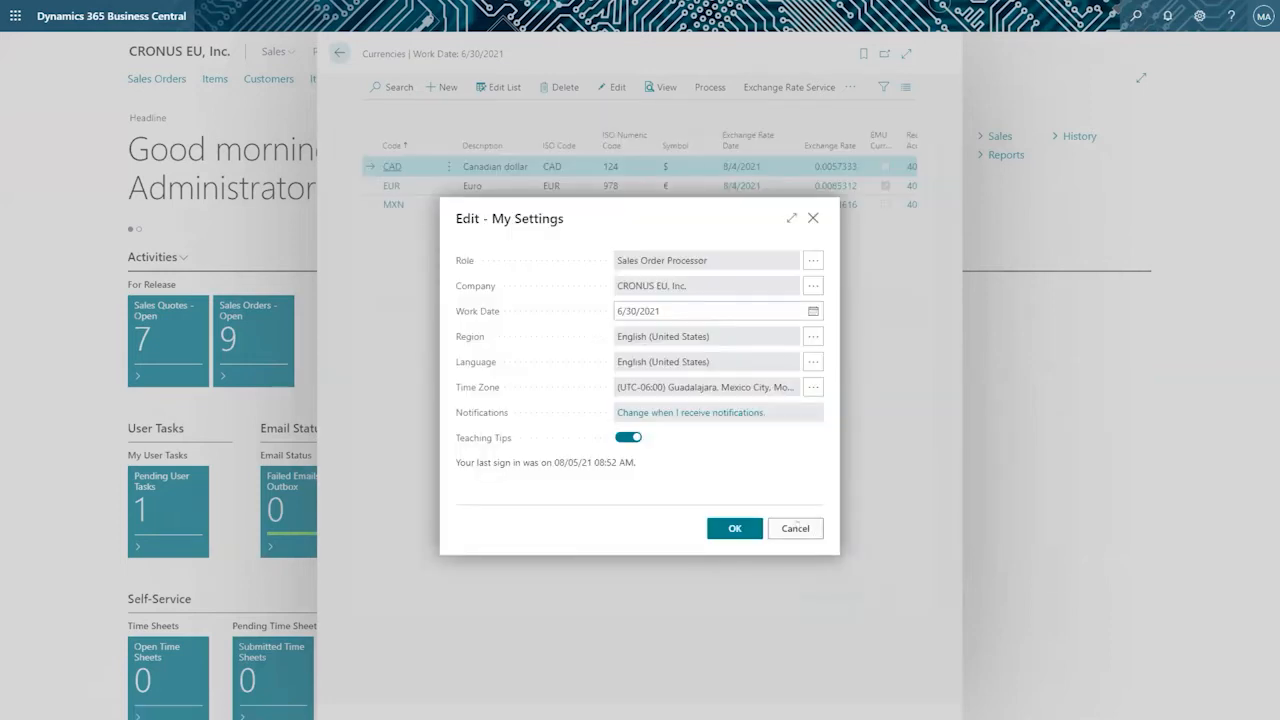
{"action": "left_click", "coordinate": [796, 528]}
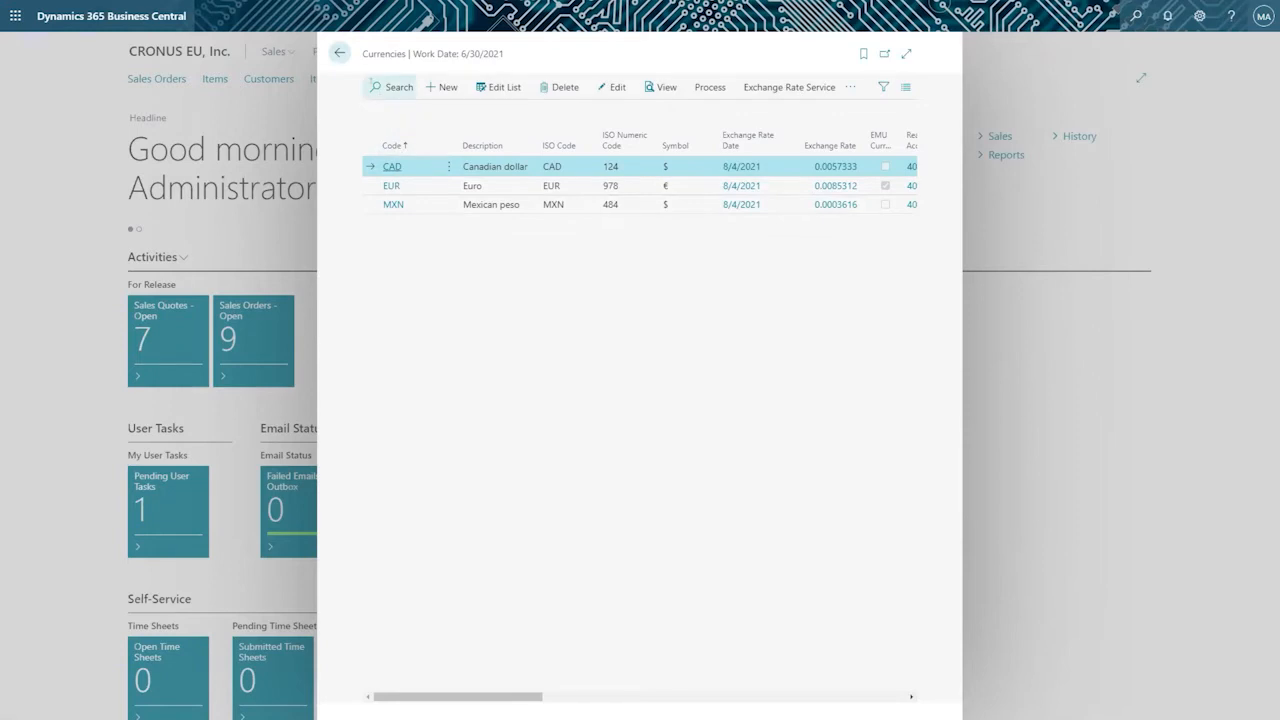
View the CAD currency card with its description, and return to the home page.
{"action": "left_click", "coordinate": [389, 167]}
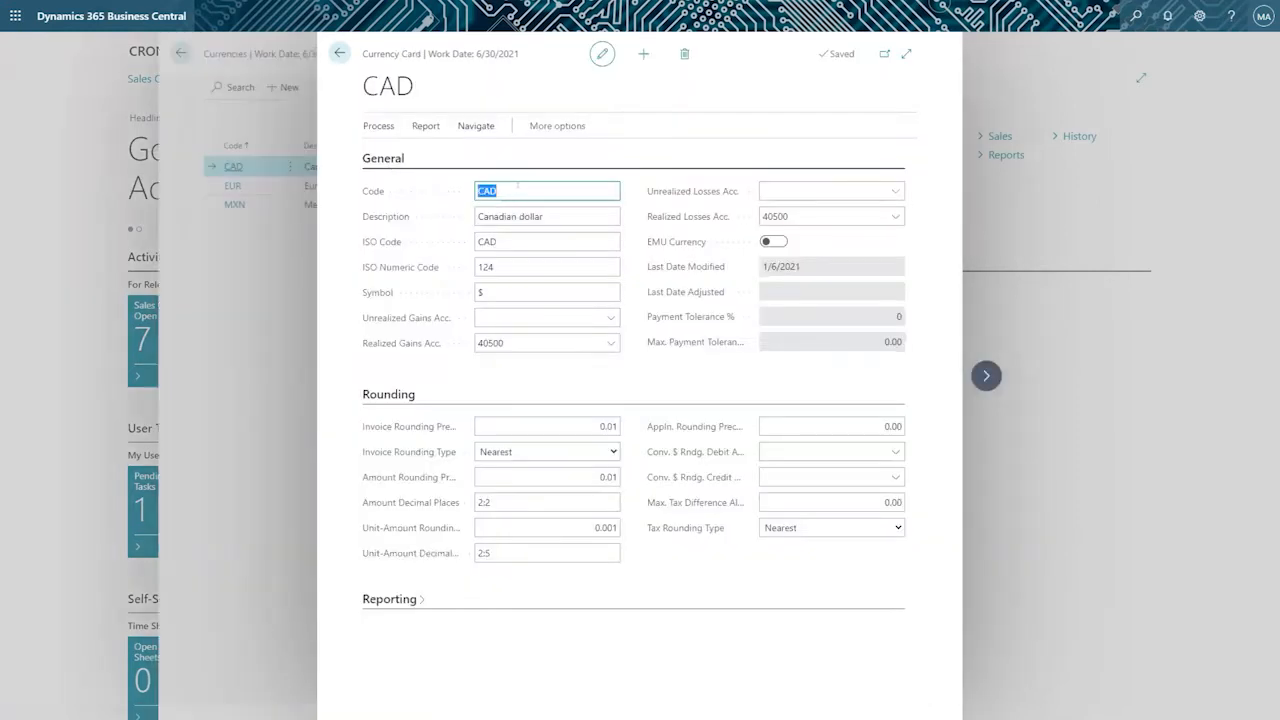
{"action": "left_click", "coordinate": [506, 208]}
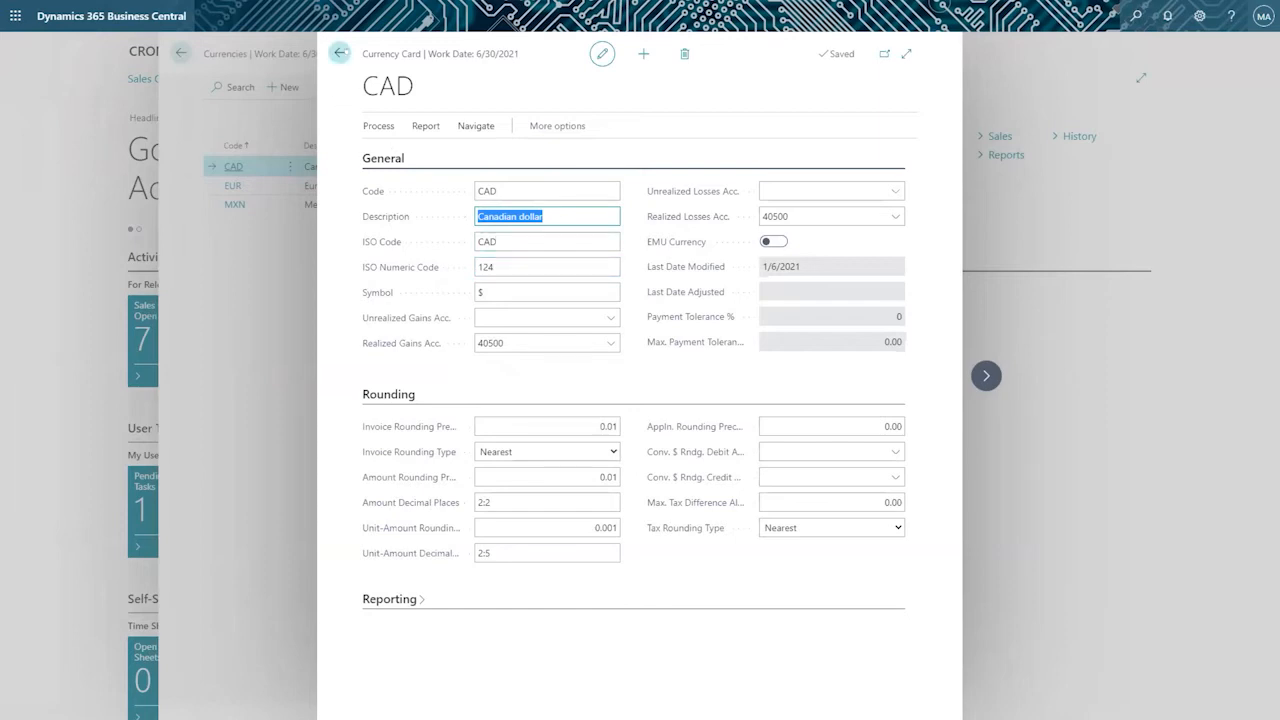
{"action": "left_click", "coordinate": [340, 53]}
{"action": "left_click", "coordinate": [340, 53]}
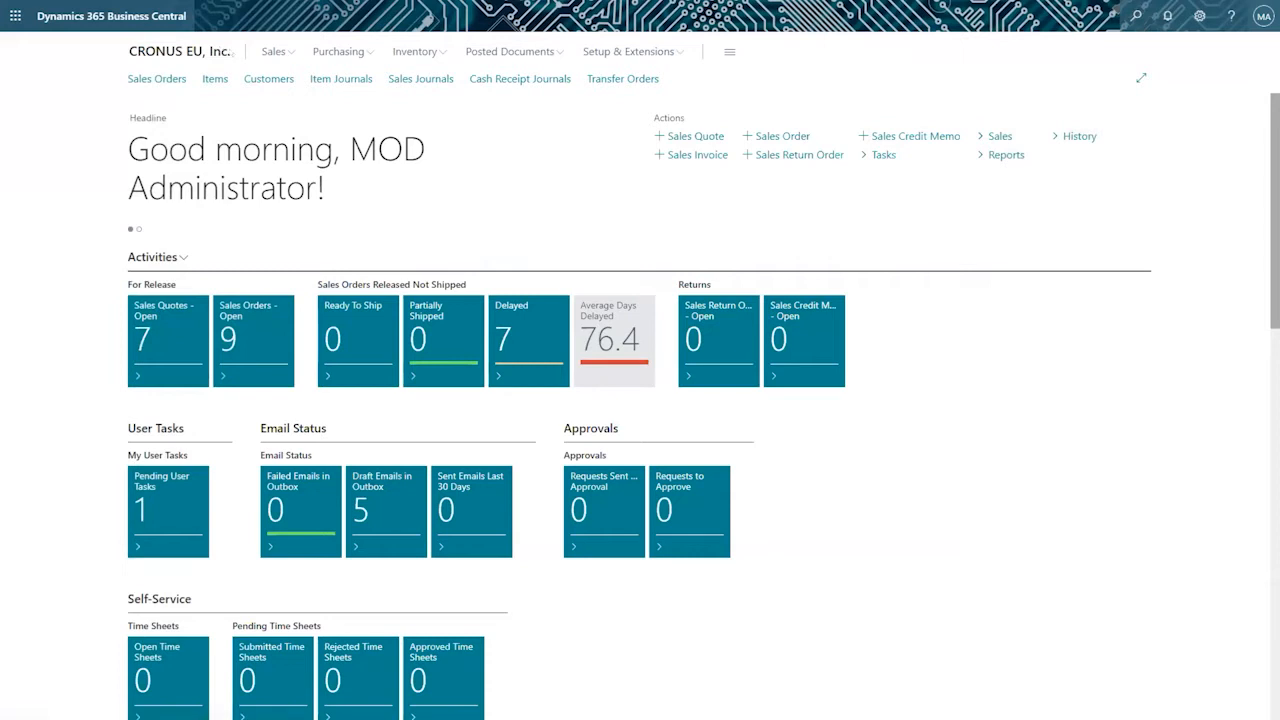
Find the Currencies list again from the CRONUS EU, Inc. home page and open the MXN currency card.
{"action": "triple_click", "coordinate": [231, 53]}
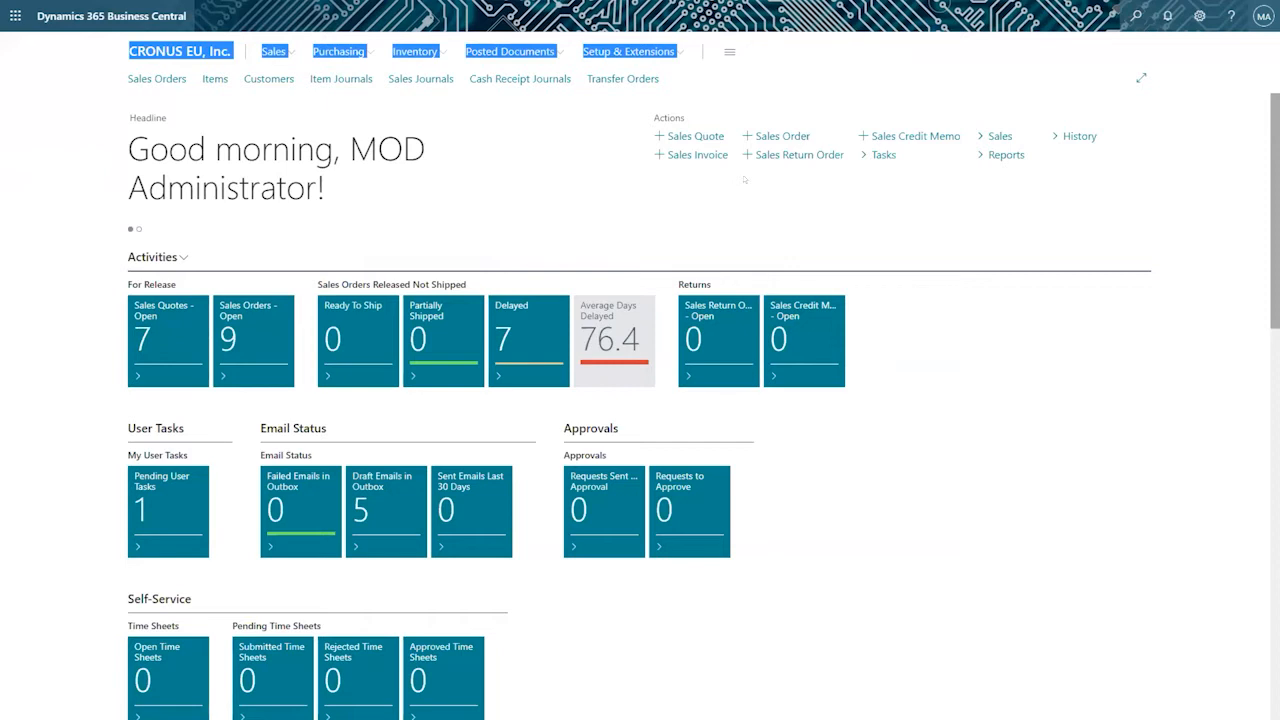
{"action": "left_click", "coordinate": [1136, 16]}
{"action": "type", "text": "curren"}
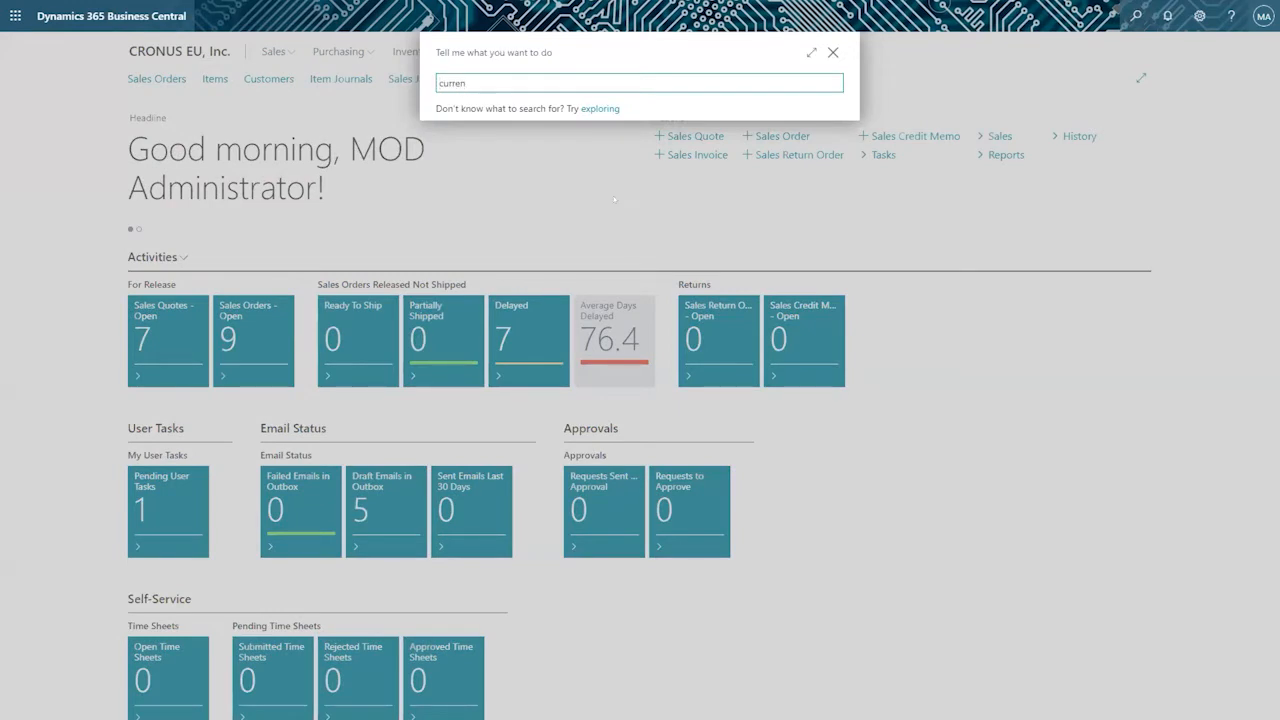
{"action": "left_click", "coordinate": [476, 244]}
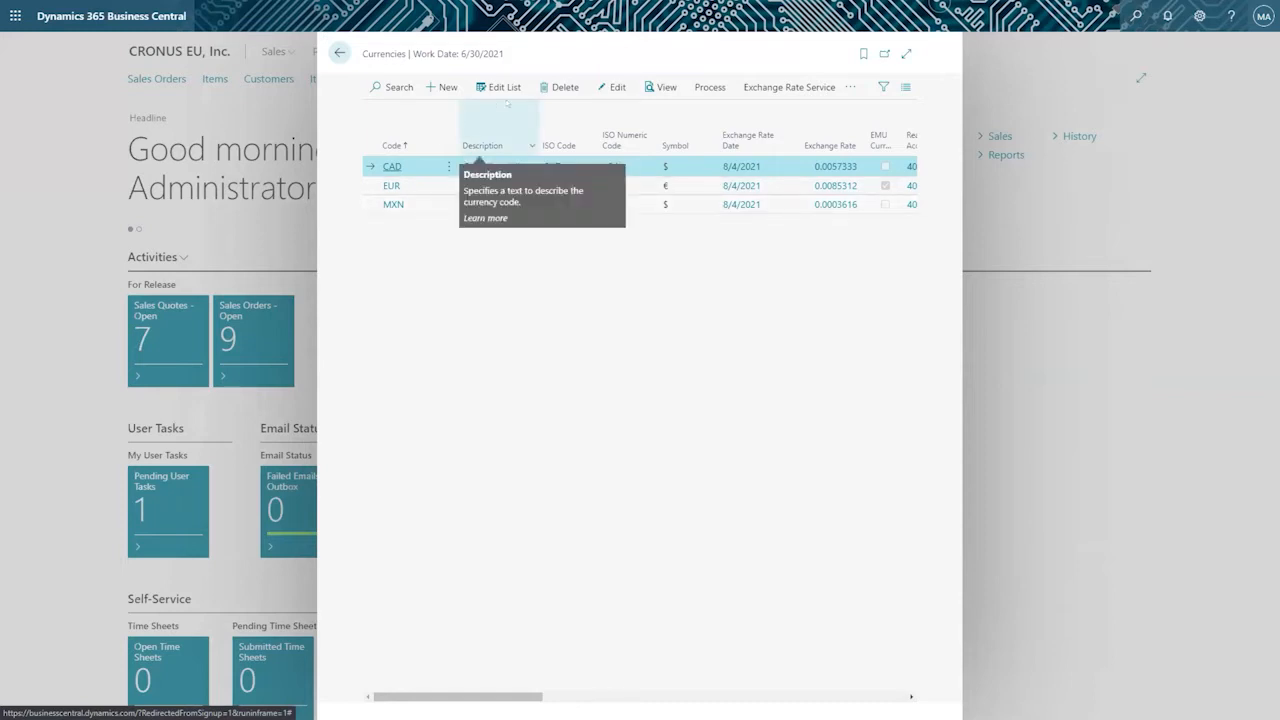
{"action": "left_click", "coordinate": [409, 207]}
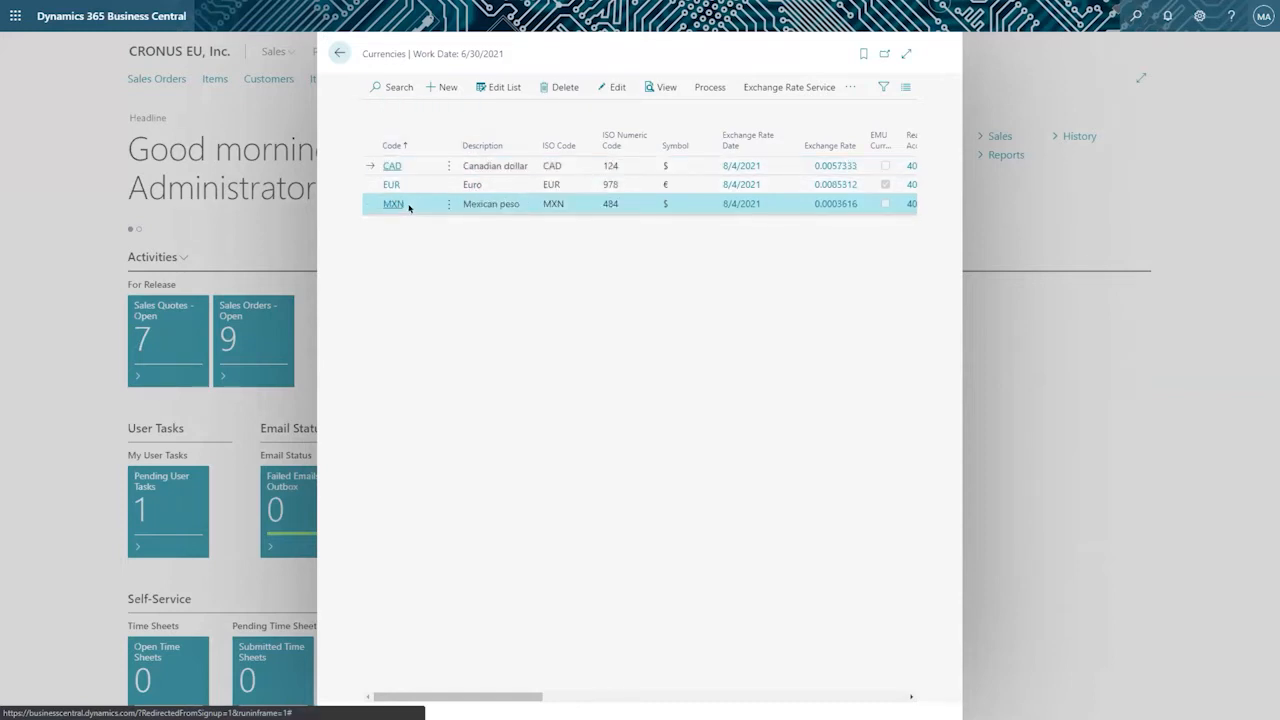
{"action": "left_click", "coordinate": [393, 204]}
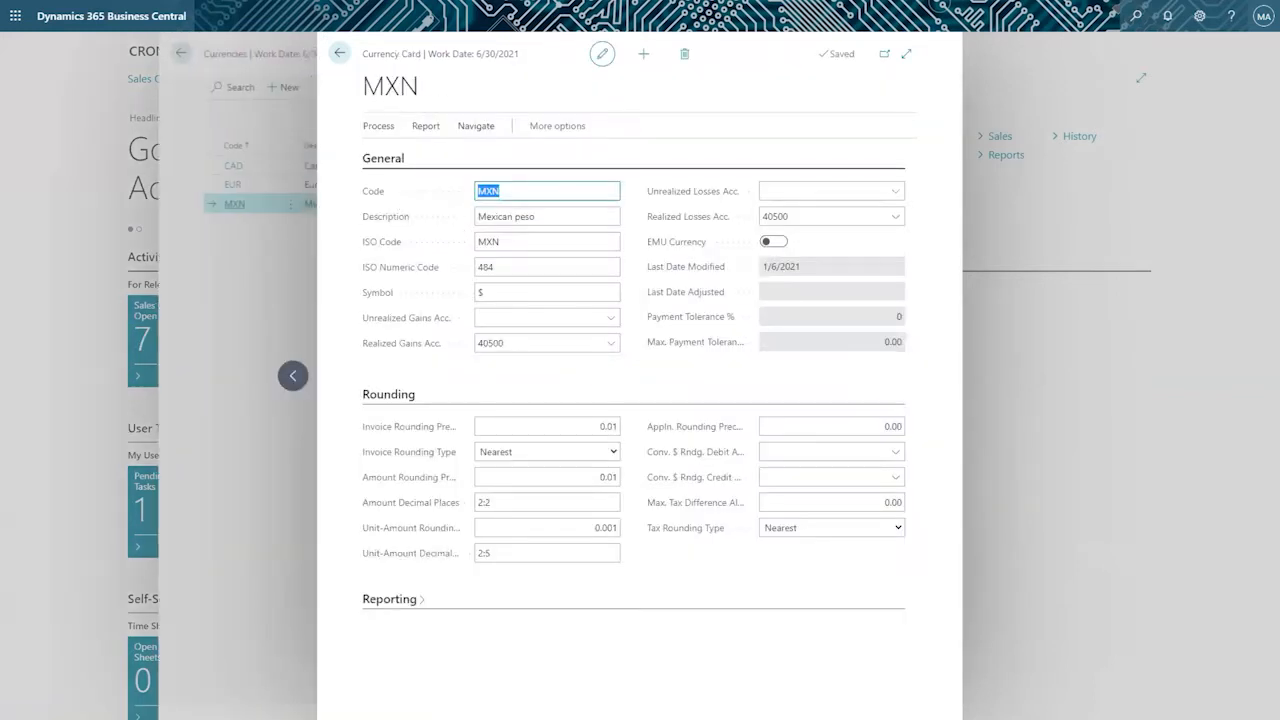
Examine the MXN currency's description and the accounts available for its Realized Gains Acc. field.
{"action": "left_click", "coordinate": [538, 213]}
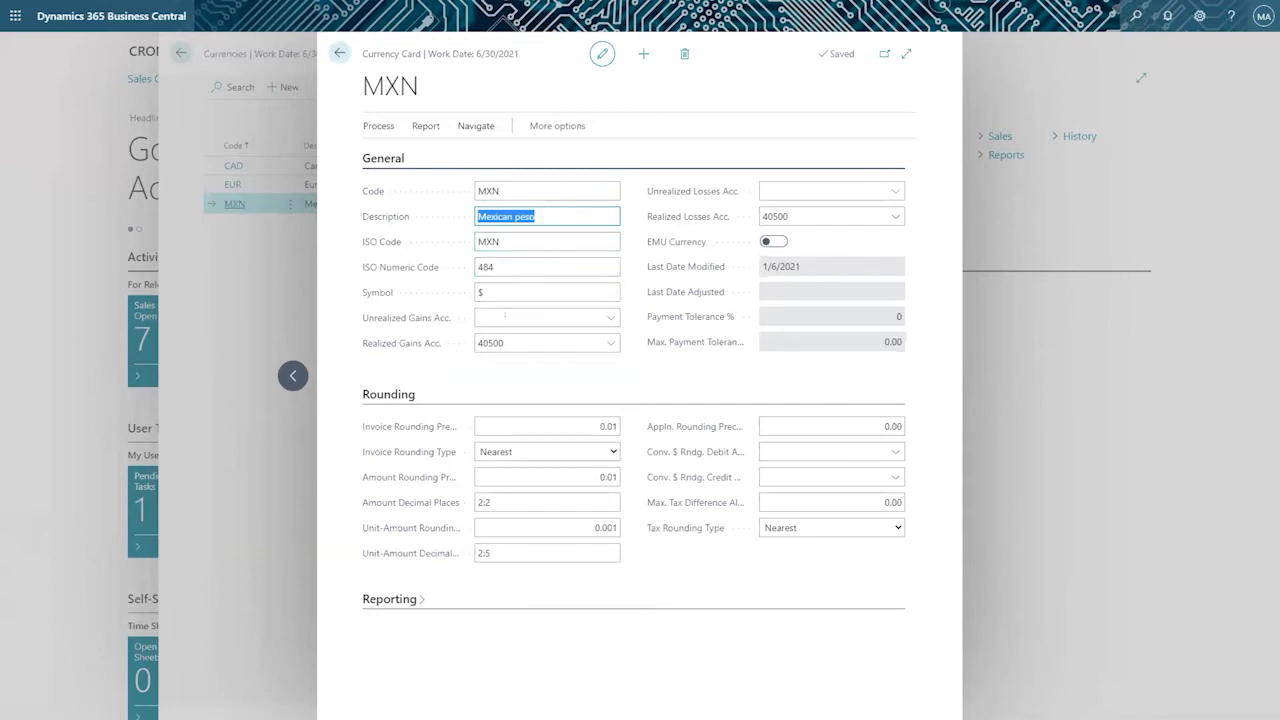
{"action": "left_click", "coordinate": [516, 341]}
{"action": "left_click_drag", "start_coordinate": [359, 60], "coordinate": [514, 55]}
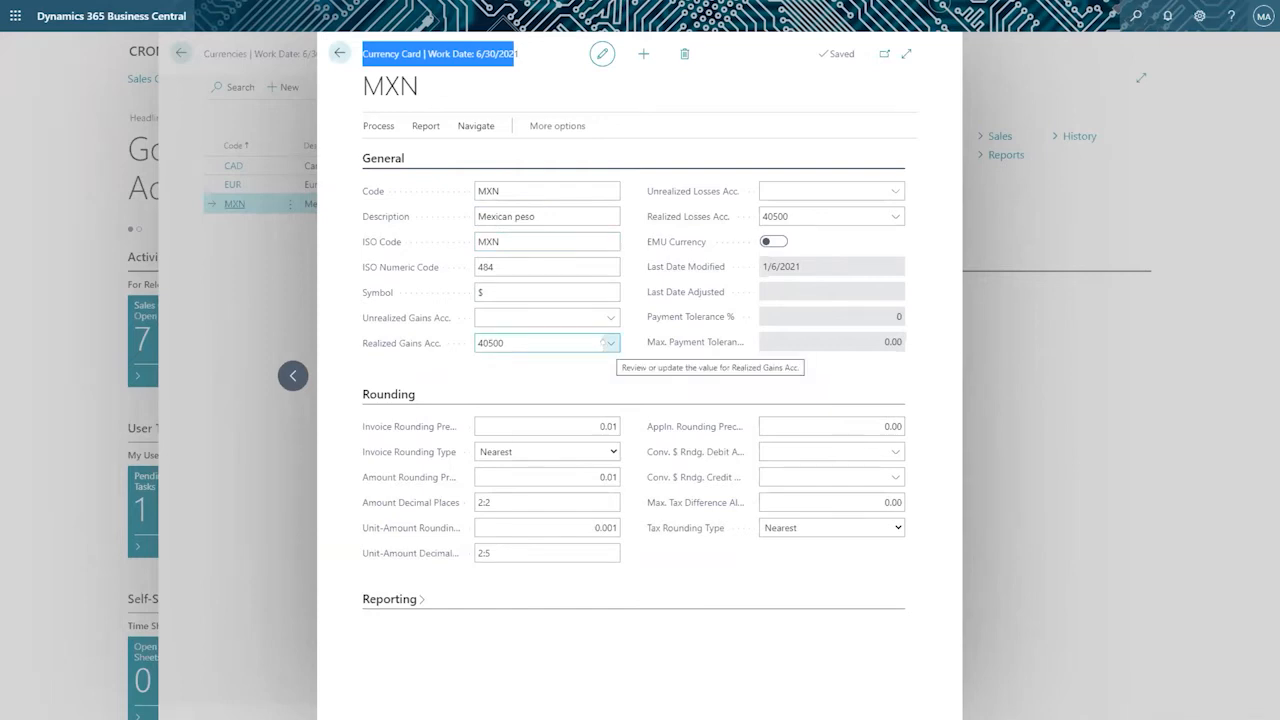
{"action": "left_click", "coordinate": [606, 342]}
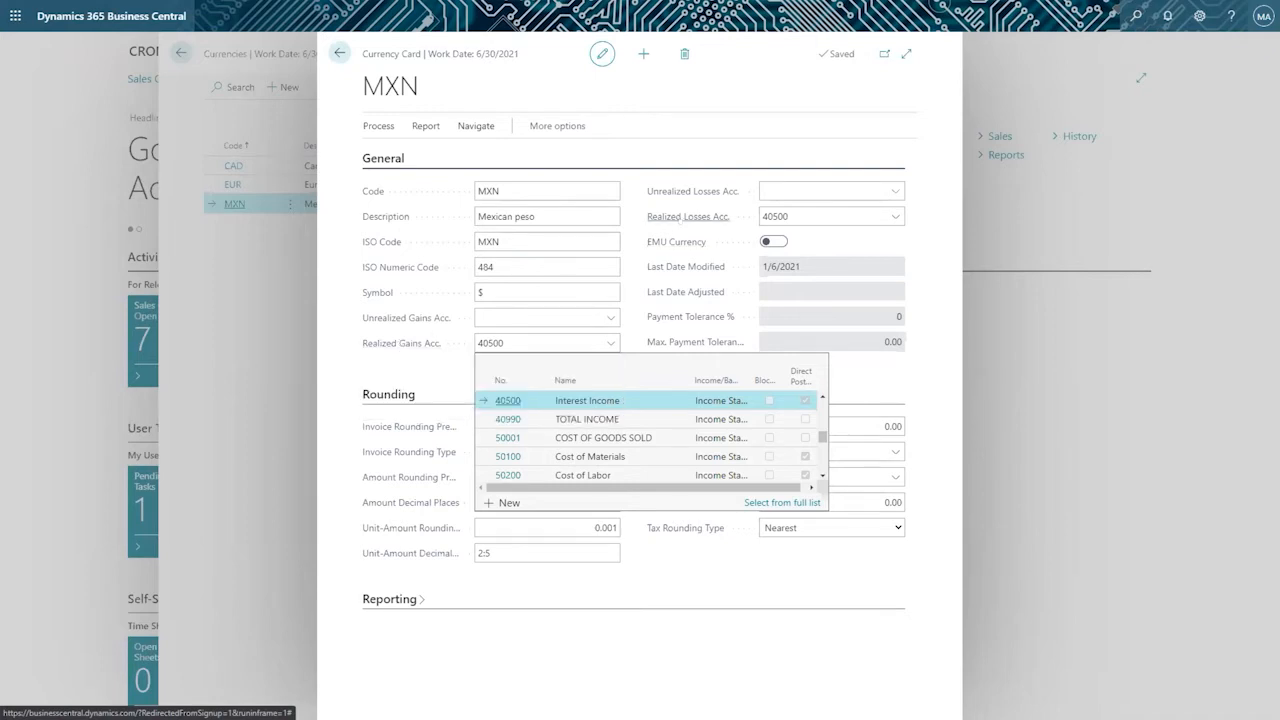
{"action": "mouse_move", "coordinate": [680, 226]}
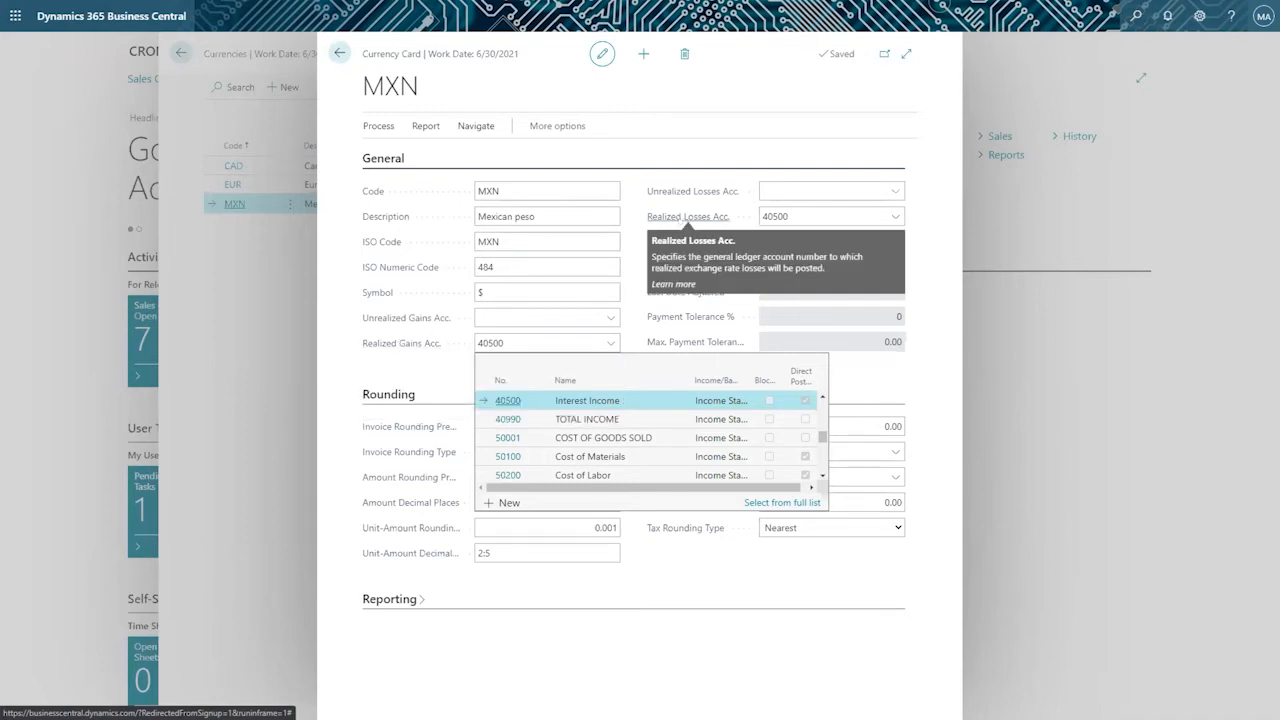
{"action": "left_click", "coordinate": [627, 203]}
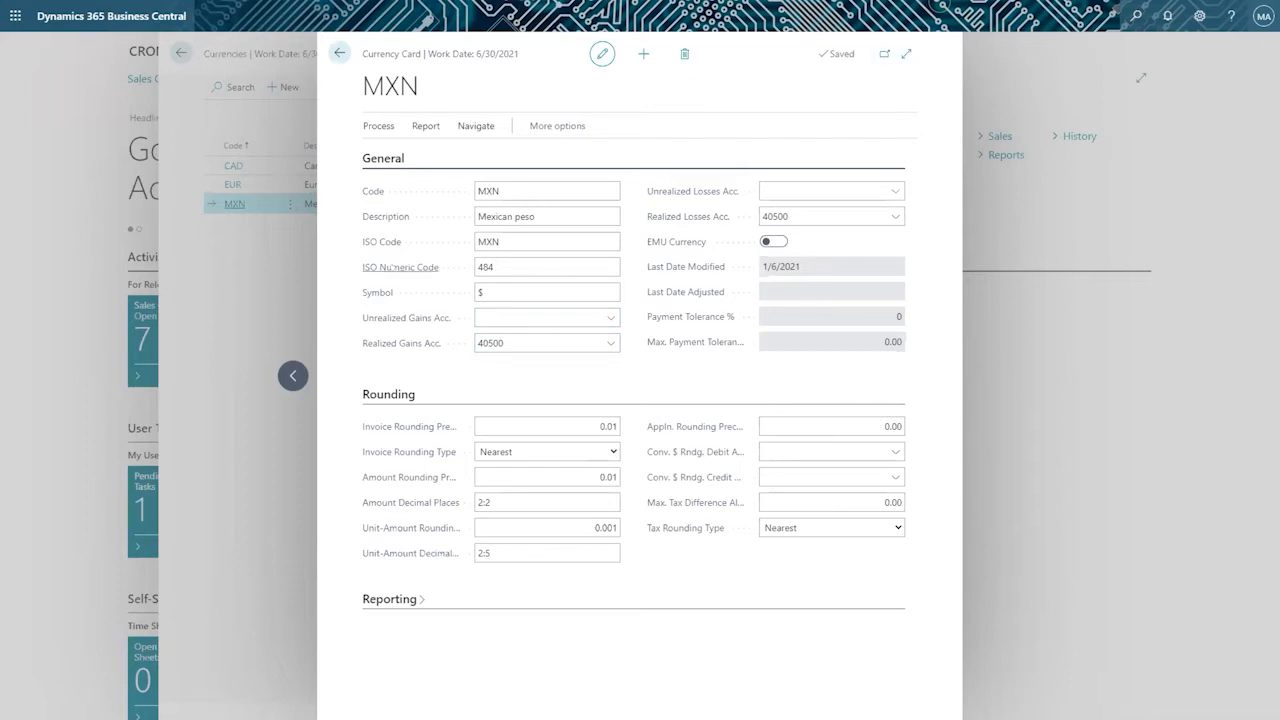
Expand the Reporting section of the MXN card and check the currency's symbol and EMU Currency setting.
{"action": "left_click", "coordinate": [482, 289]}
{"action": "left_click", "coordinate": [413, 597]}
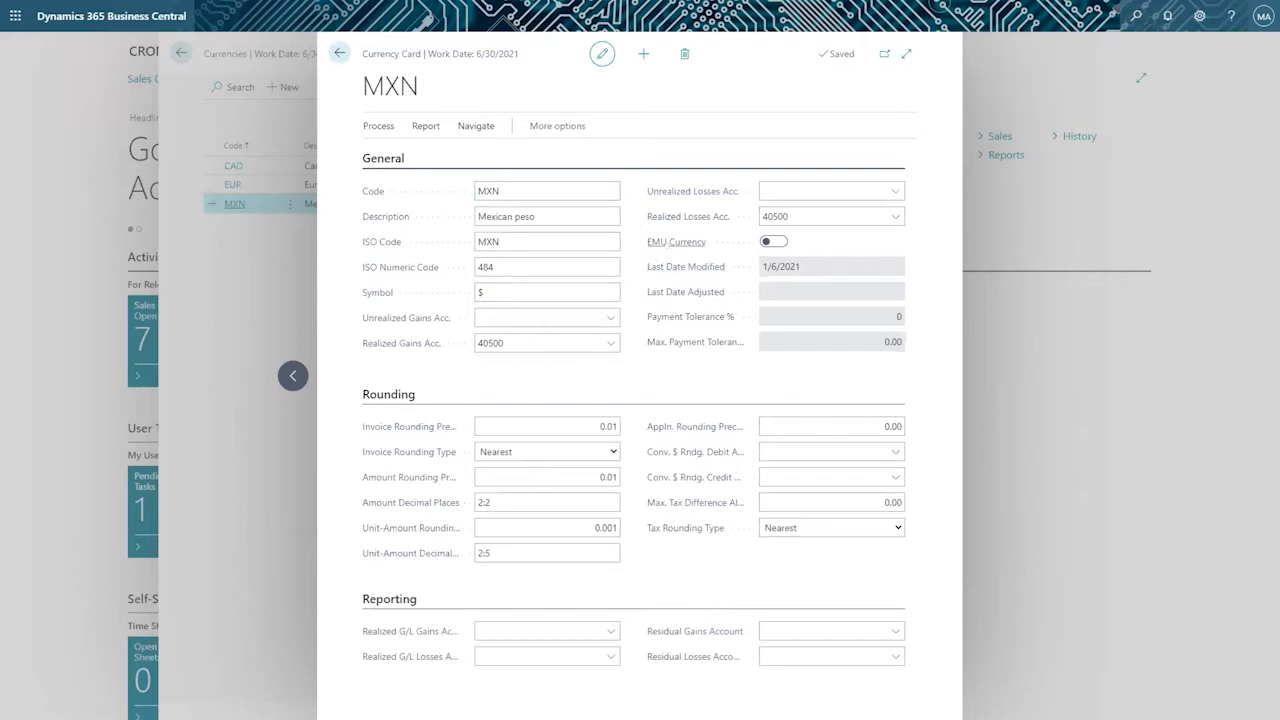
{"action": "mouse_move", "coordinate": [668, 243]}
Examine the MXN card's invoice rounding precision and the options for Invoice Rounding Type and Tax Rounding Type.
{"action": "left_click", "coordinate": [546, 424]}
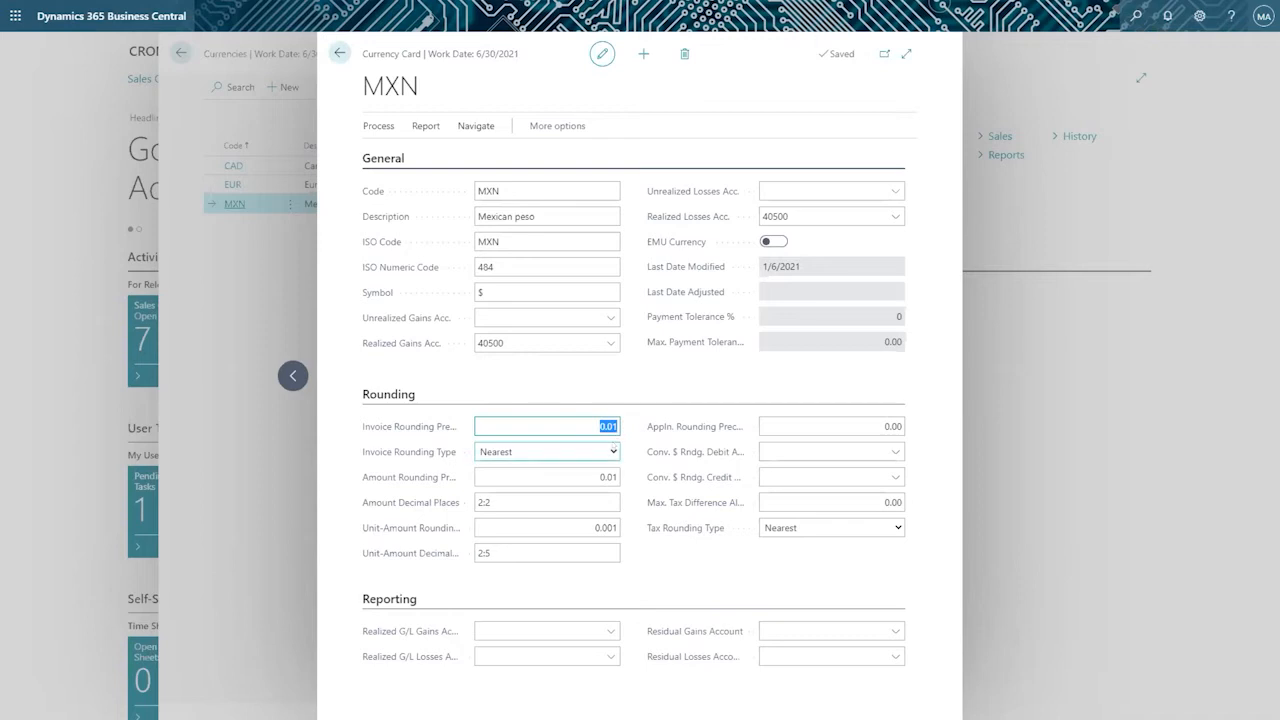
{"action": "left_click", "coordinate": [613, 448]}
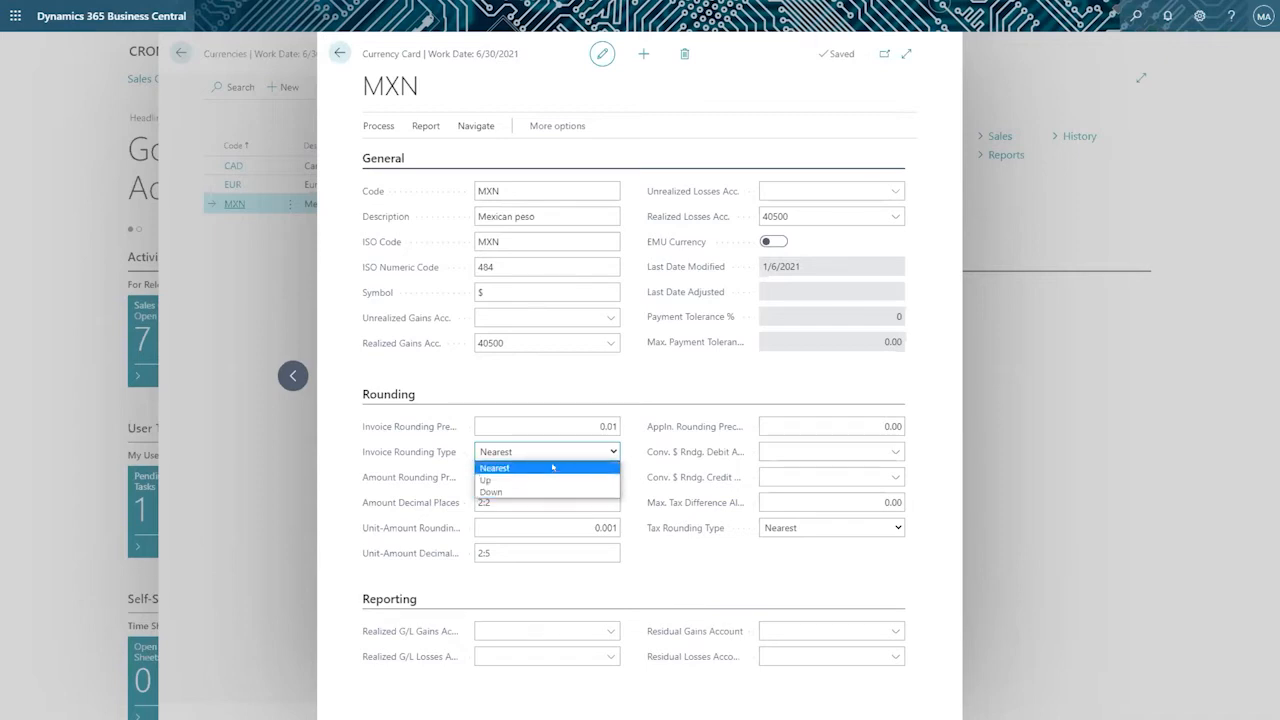
{"action": "left_click", "coordinate": [644, 391]}
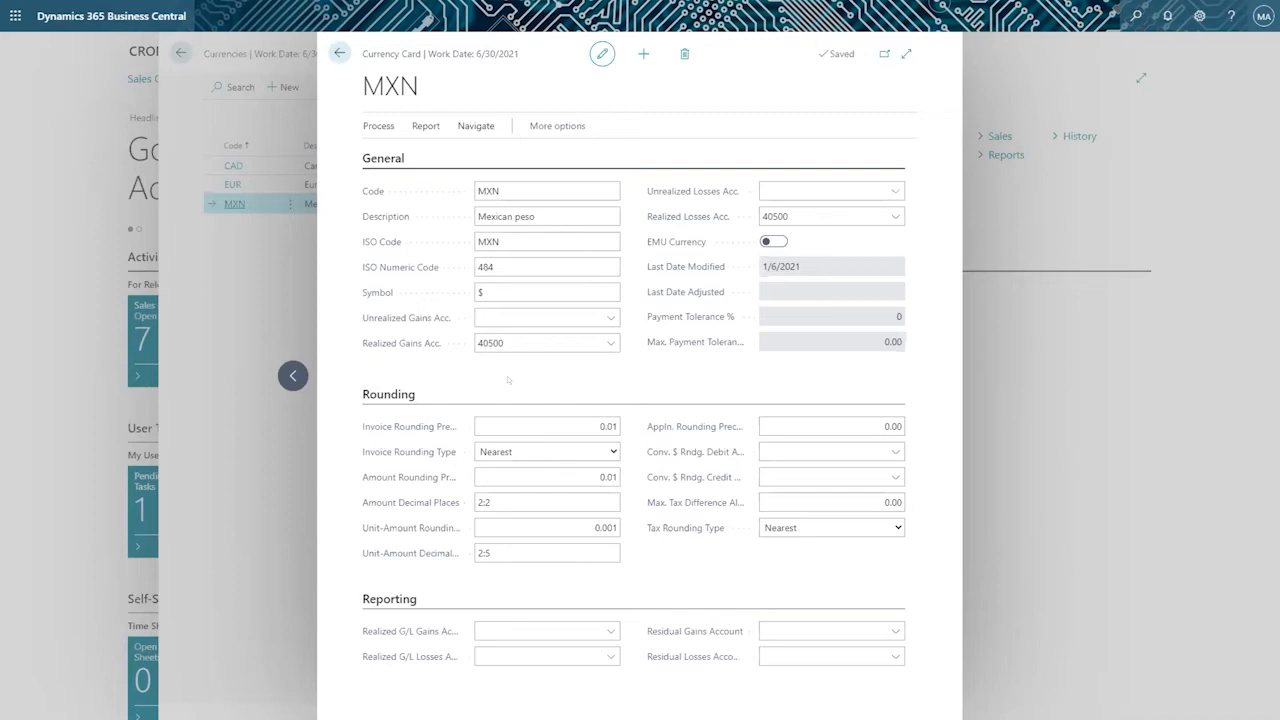
{"action": "left_click", "coordinate": [585, 425]}
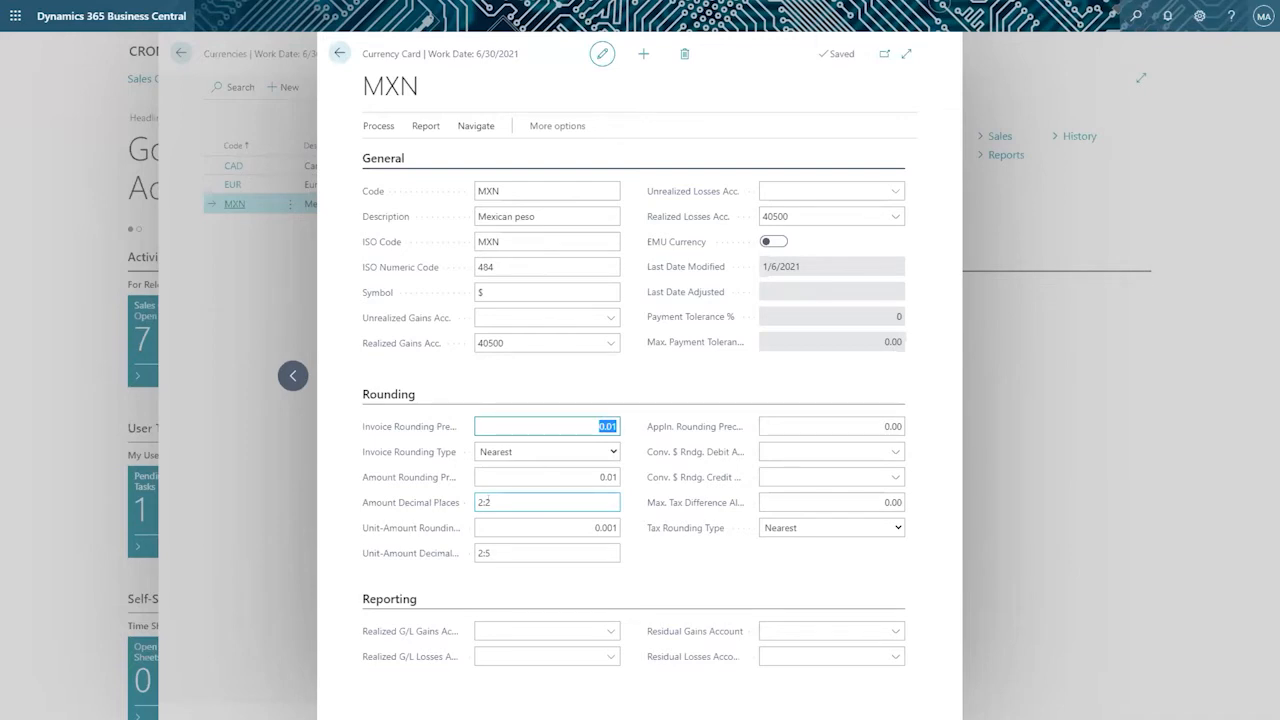
{"action": "left_click", "coordinate": [790, 528]}
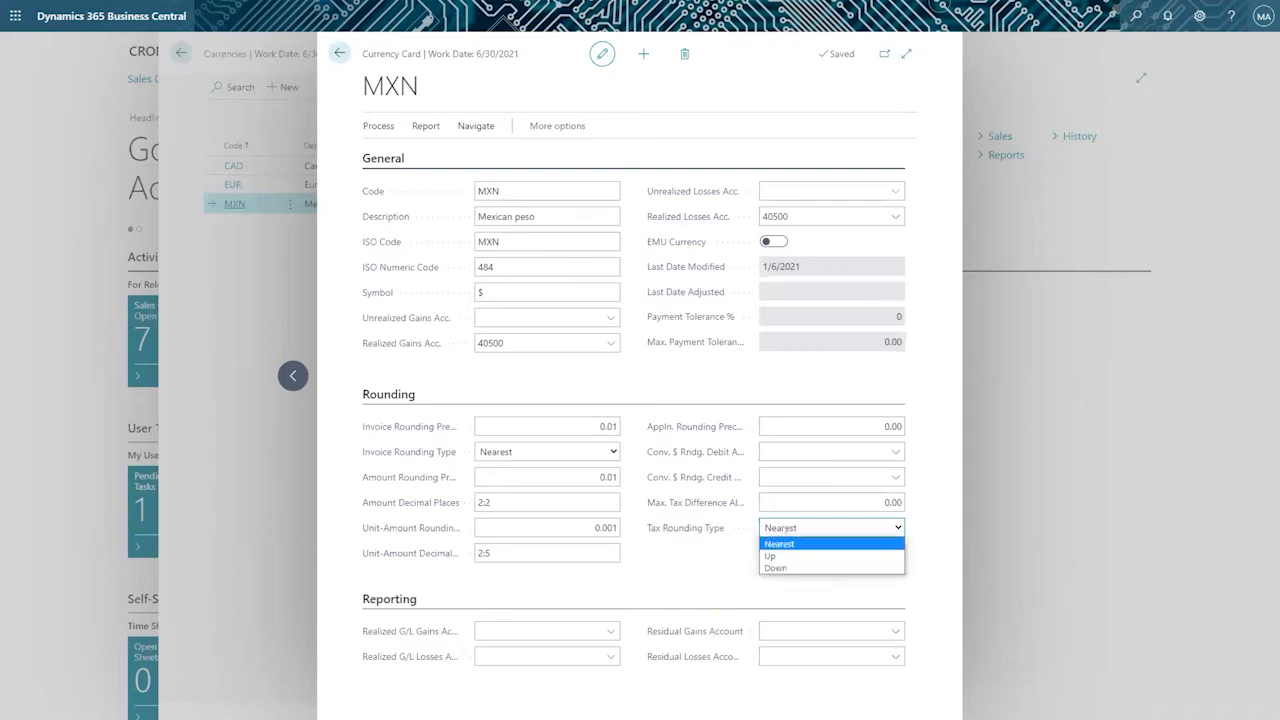
{"action": "left_click", "coordinate": [657, 562]}
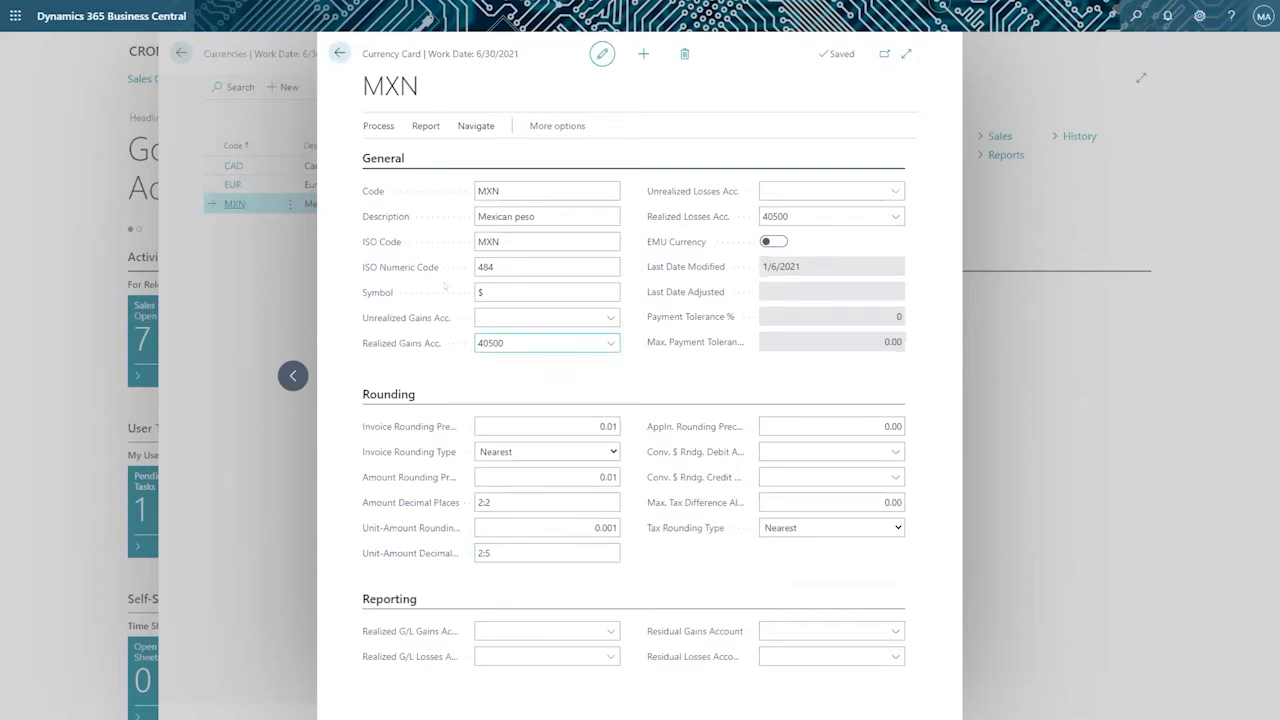
Open the exchange rates of the MXN currency and expand the list to full width.
{"action": "left_click", "coordinate": [465, 128]}
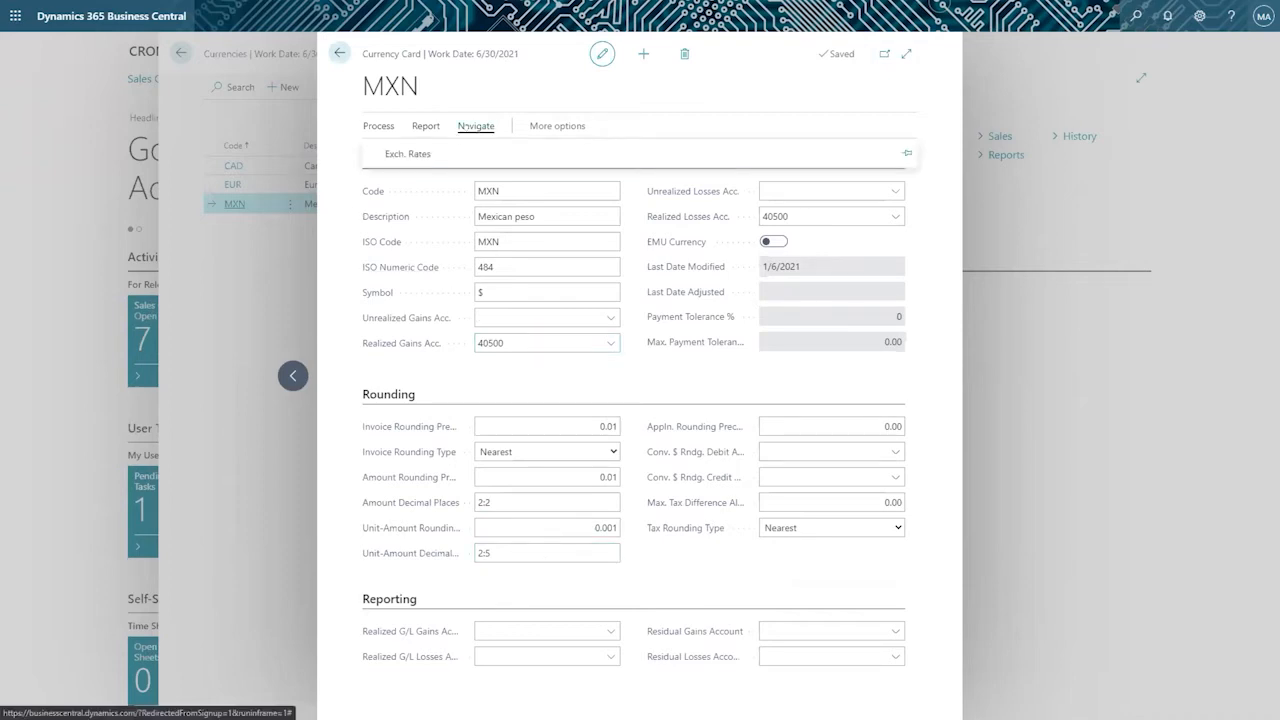
{"action": "left_click", "coordinate": [403, 153]}
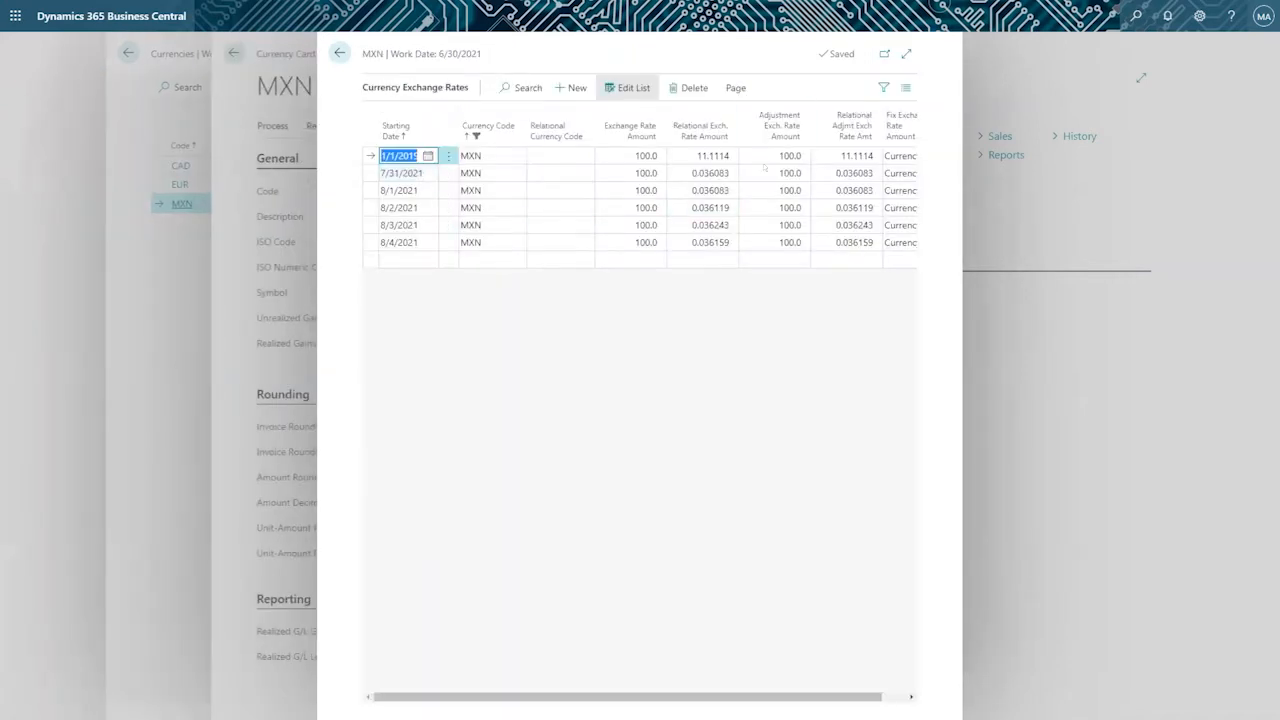
{"action": "left_click", "coordinate": [906, 53]}
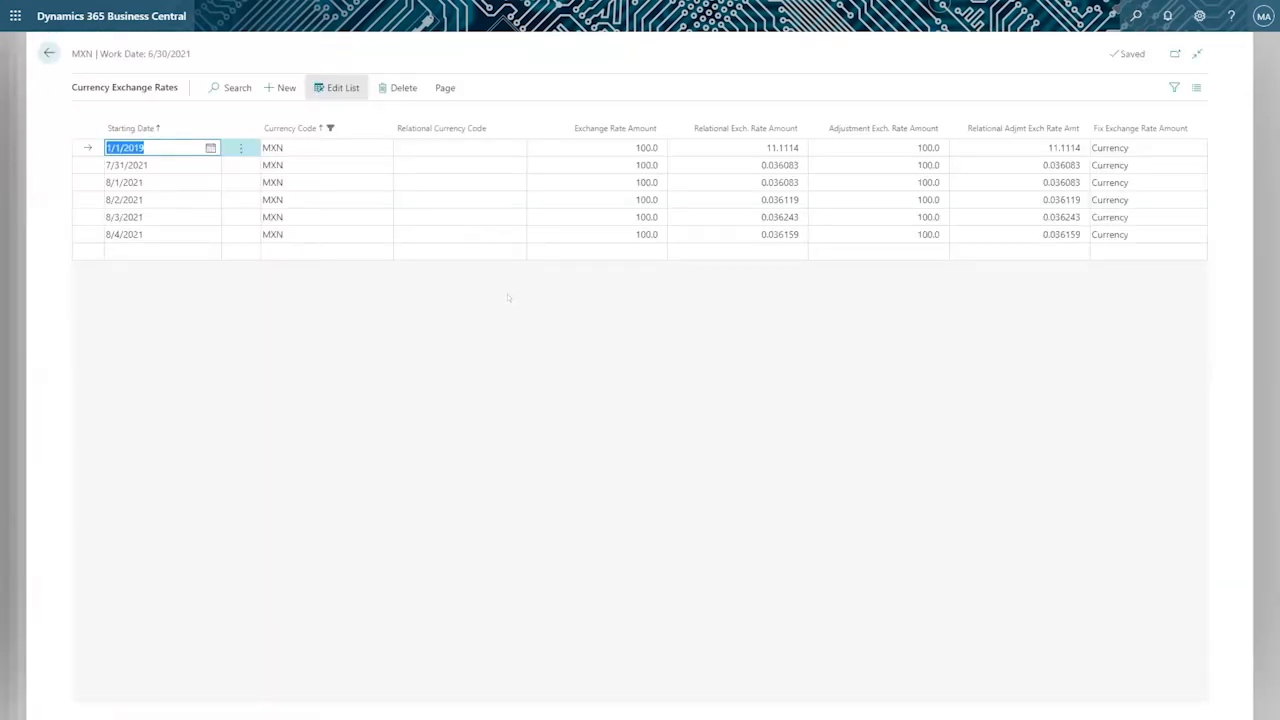
Look through the starting dates of the MXN exchange rate lines from 7/31/2021 to 8/4/2021.
{"action": "left_click", "coordinate": [156, 162]}
{"action": "key", "text": "Down"}
{"action": "key", "text": "Down"}
{"action": "key", "text": "Down"}
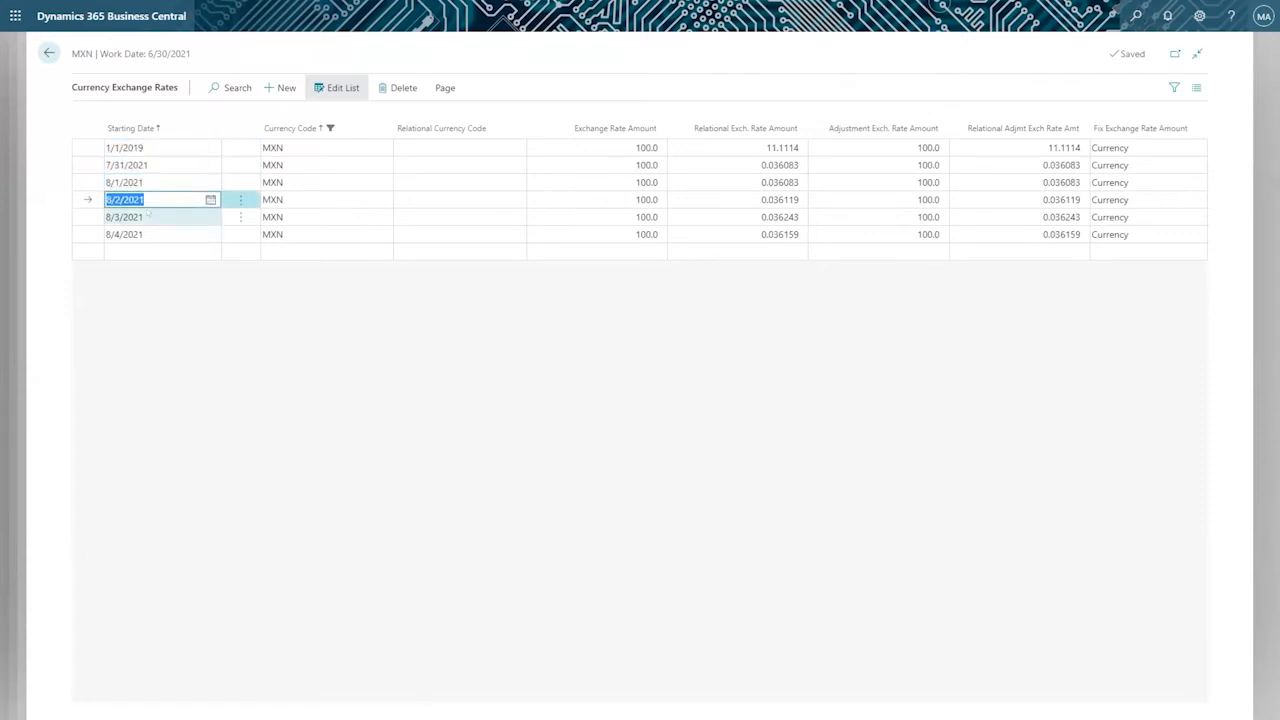
{"action": "key", "text": "Down"}
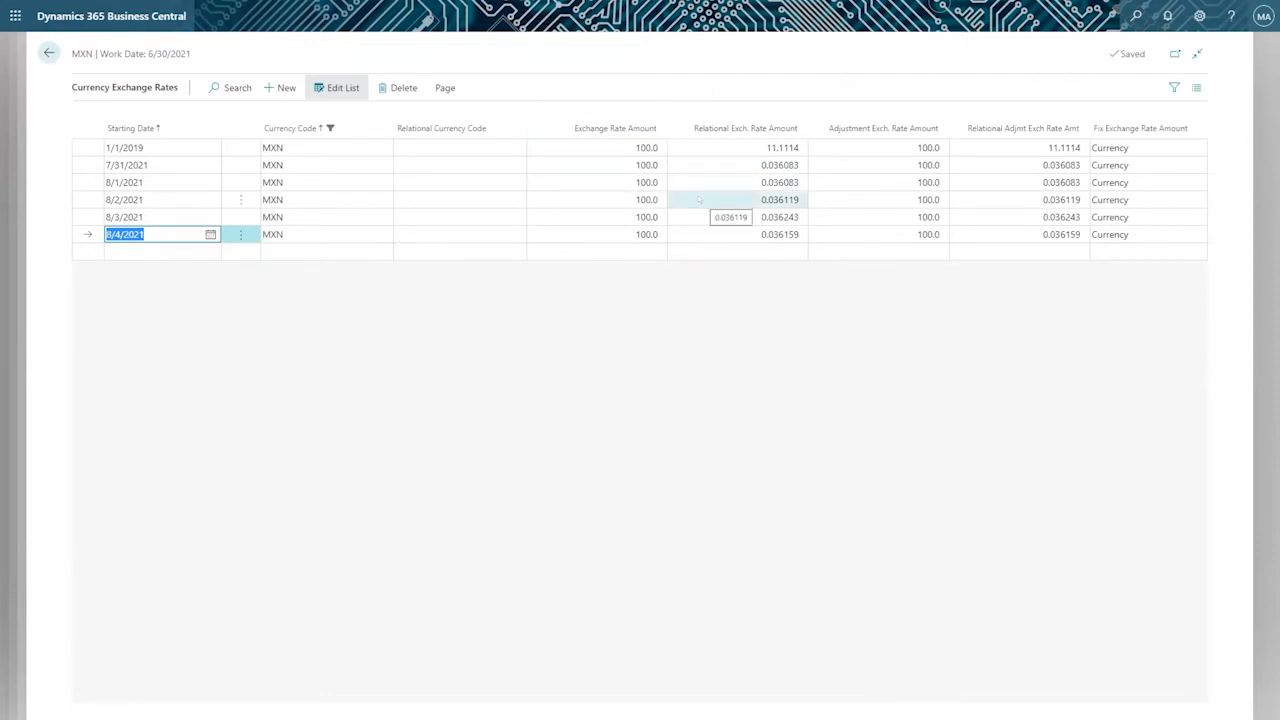
Examine the 1/1/2019 line's Exchange Rate Amount and Relational Exch. Rate Amount, and compare the August 2021 lines.
{"action": "left_click", "coordinate": [175, 147]}
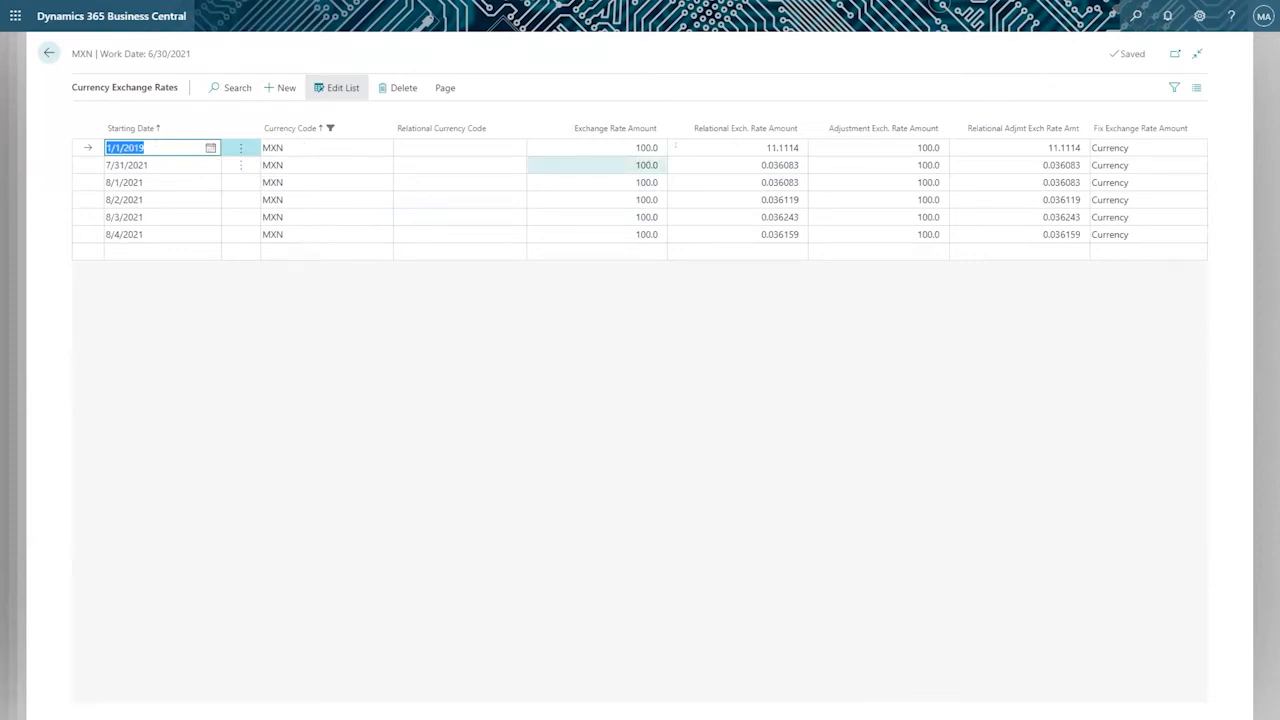
{"action": "left_click", "coordinate": [625, 146]}
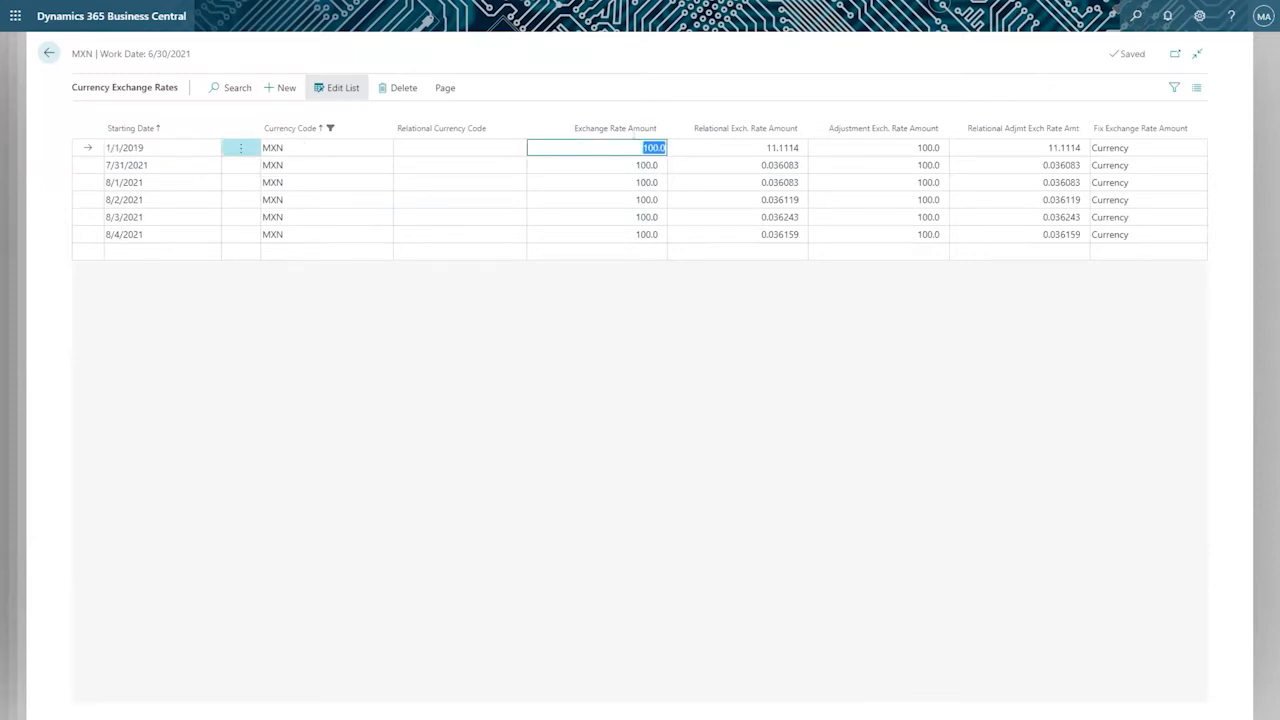
{"action": "left_click", "coordinate": [732, 144]}
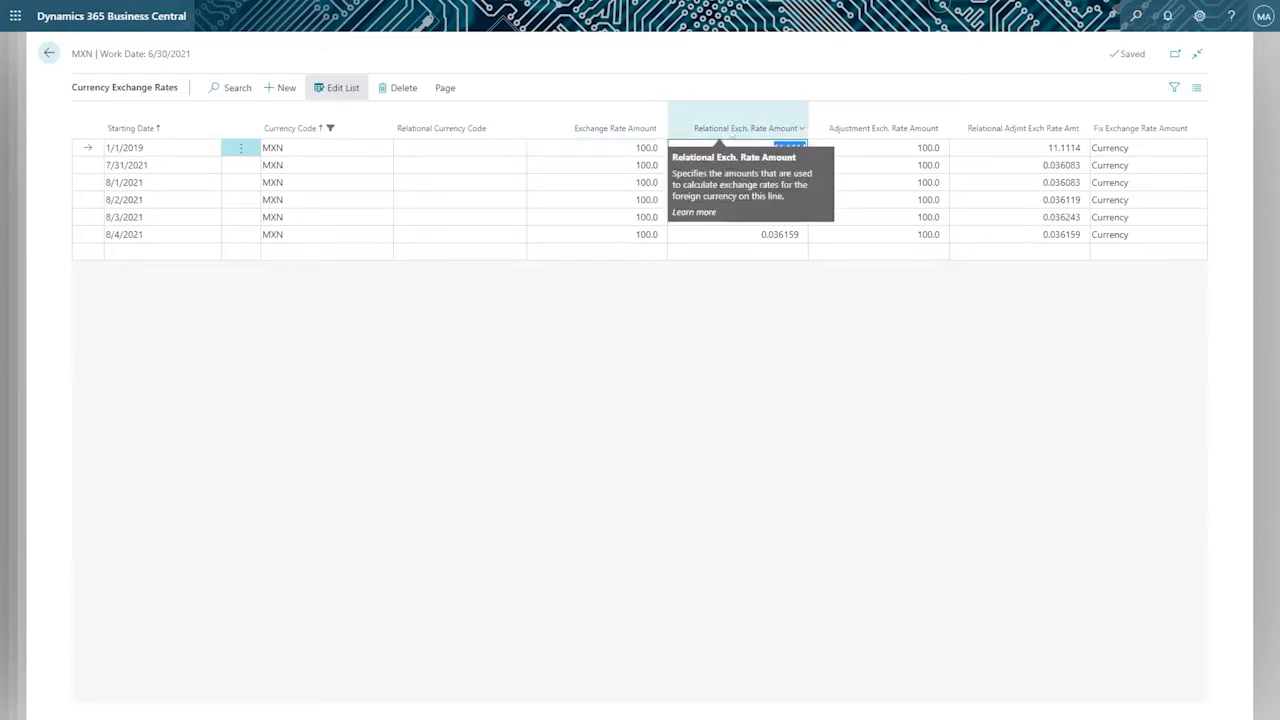
{"action": "left_click", "coordinate": [773, 313]}
{"action": "left_click", "coordinate": [643, 147]}
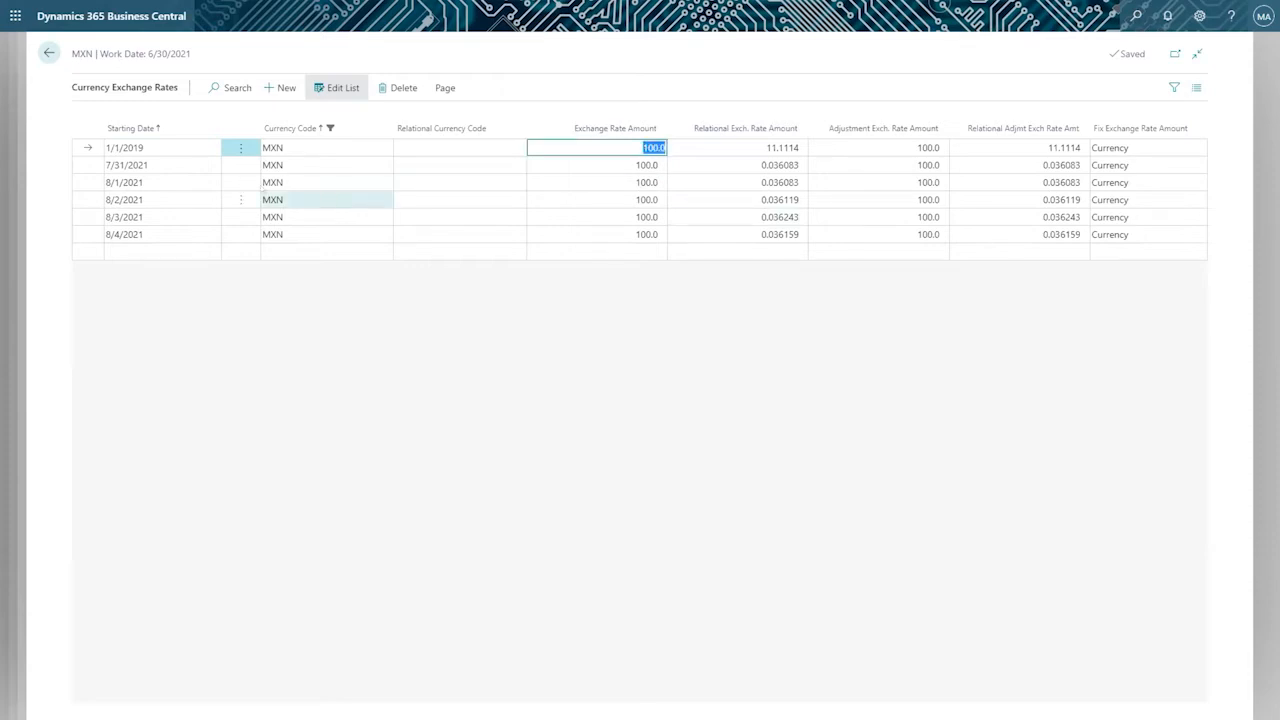
{"action": "left_click", "coordinate": [160, 182]}
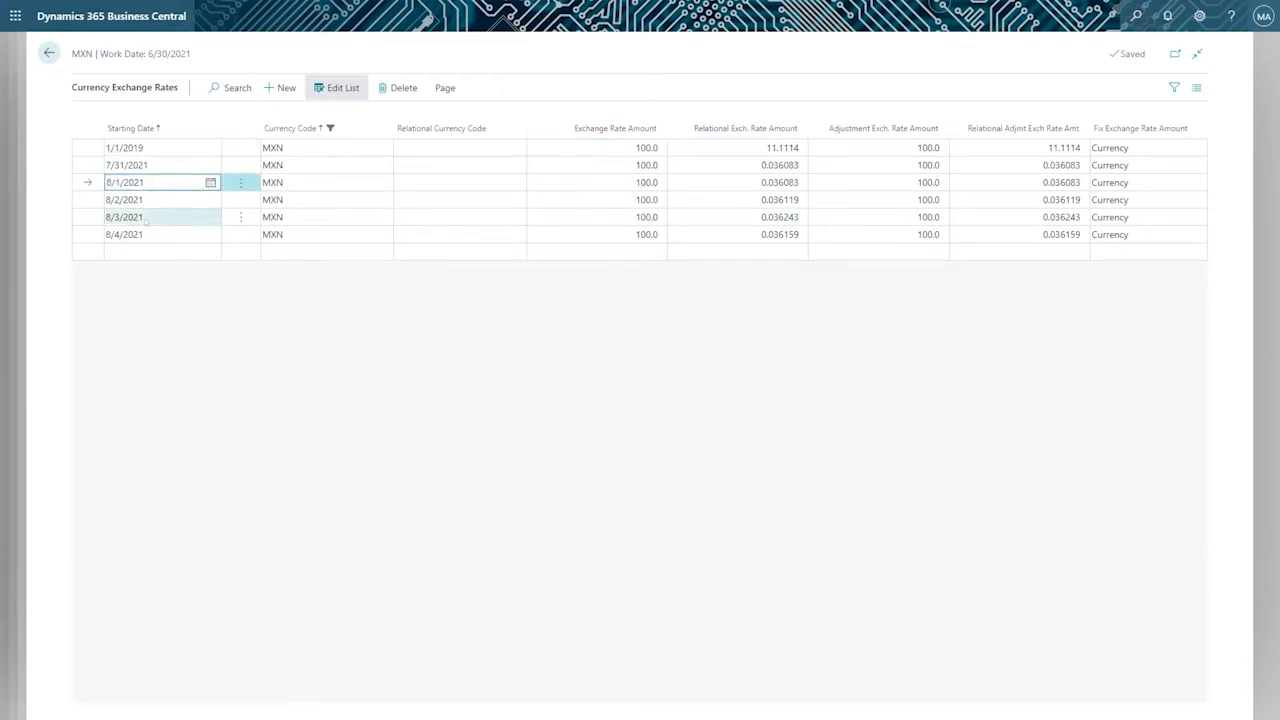
{"action": "left_click", "coordinate": [160, 217]}
{"action": "left_click", "coordinate": [160, 234]}
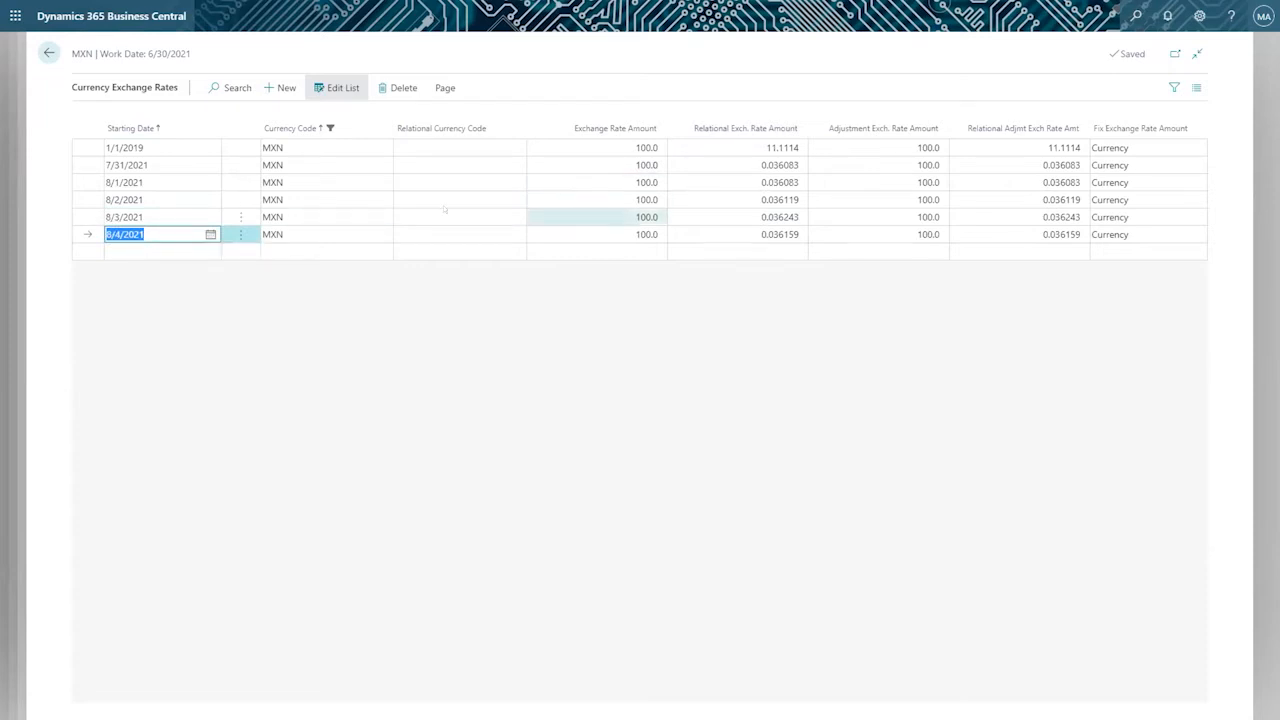
Add a new MXN exchange rate line with the work date 6/30/2021 as its starting date.
{"action": "left_click", "coordinate": [186, 251]}
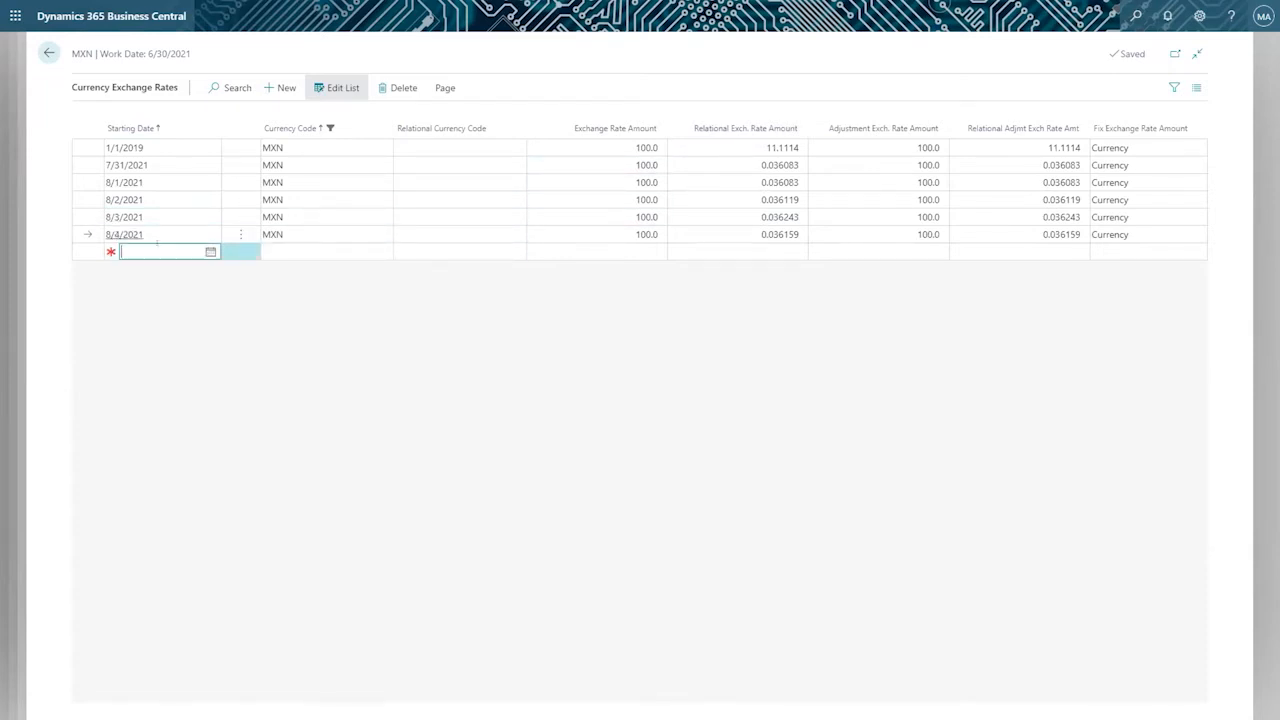
{"action": "type", "text": "w"}
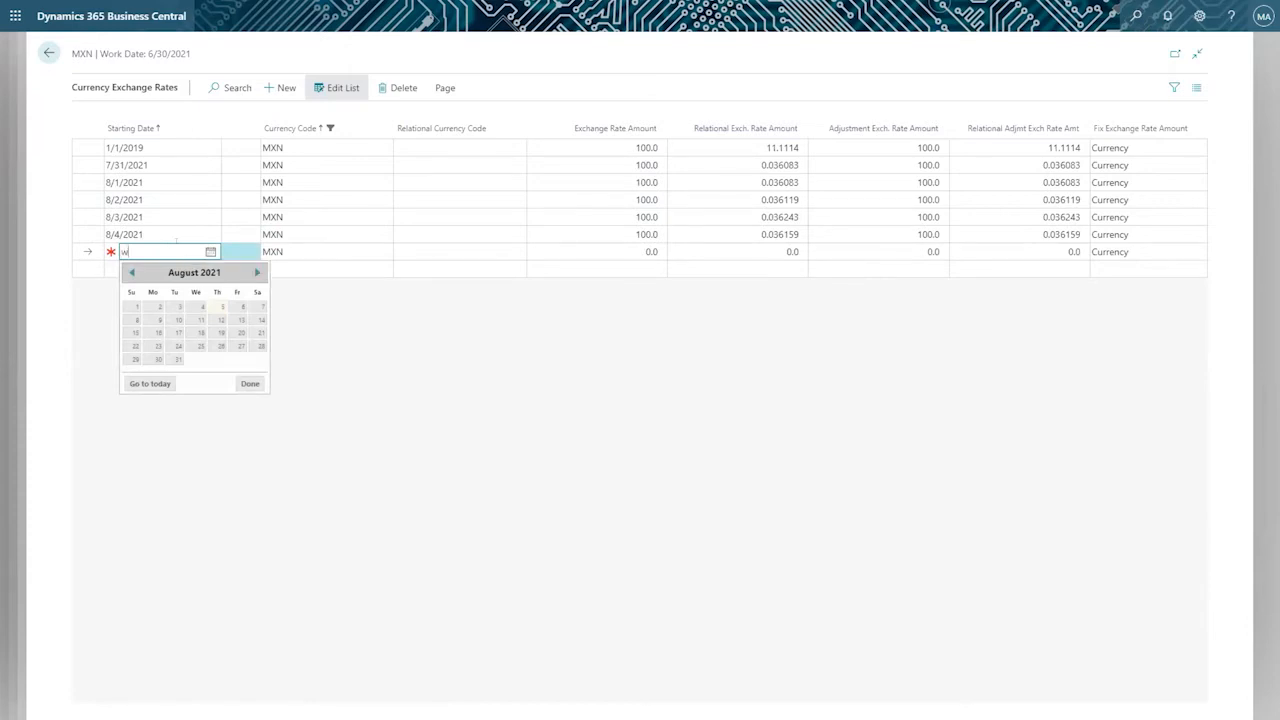
{"action": "key", "text": "Tab"}
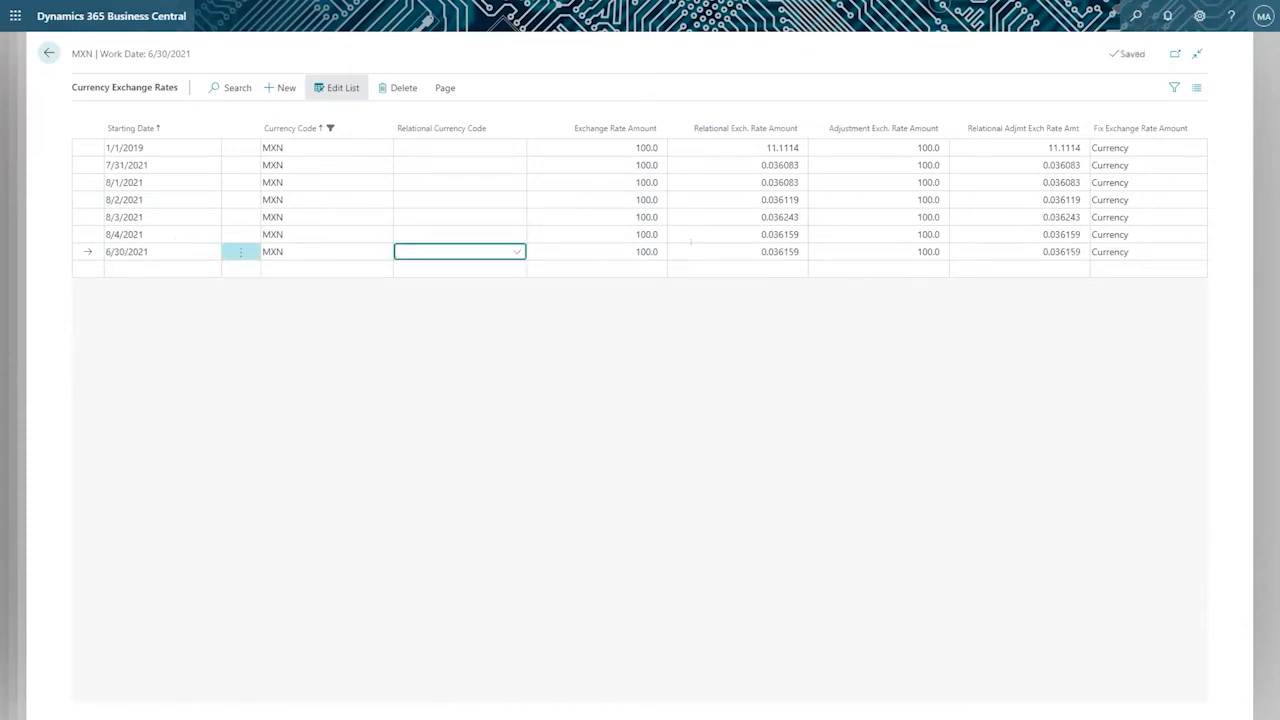
Copy the 1/1/2019 line's Relational Exch. Rate Amount of 11.1114 to the 6/30/2021 line.
{"action": "left_click", "coordinate": [735, 249]}
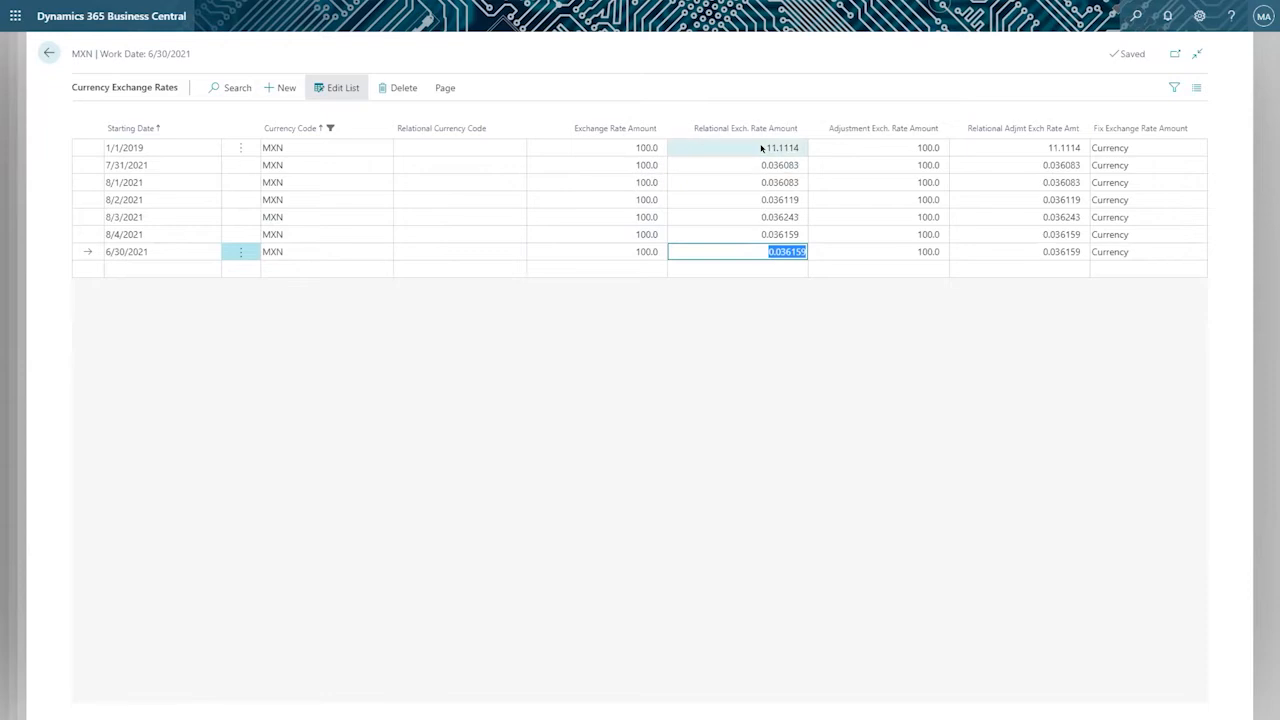
{"action": "left_click", "coordinate": [763, 148]}
{"action": "key", "text": "ctrl+c"}
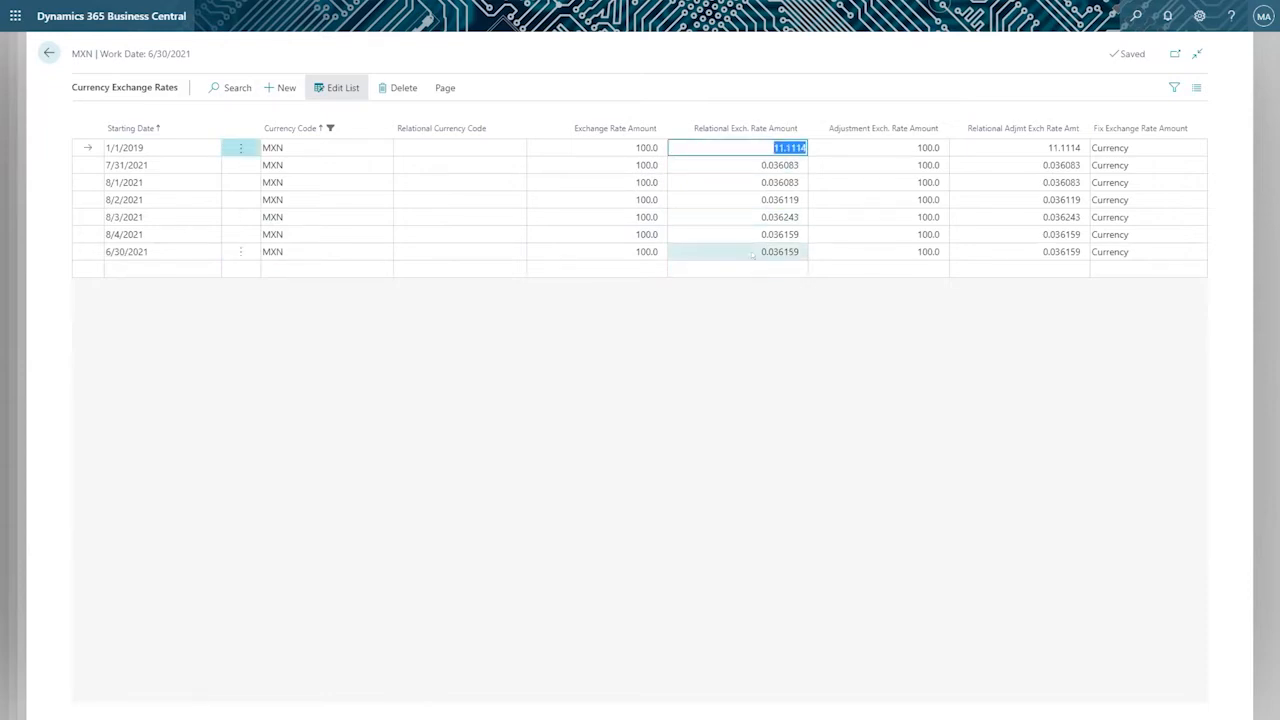
{"action": "left_click", "coordinate": [751, 251]}
{"action": "key", "text": "ctrl+v"}
{"action": "key", "text": "Tab"}
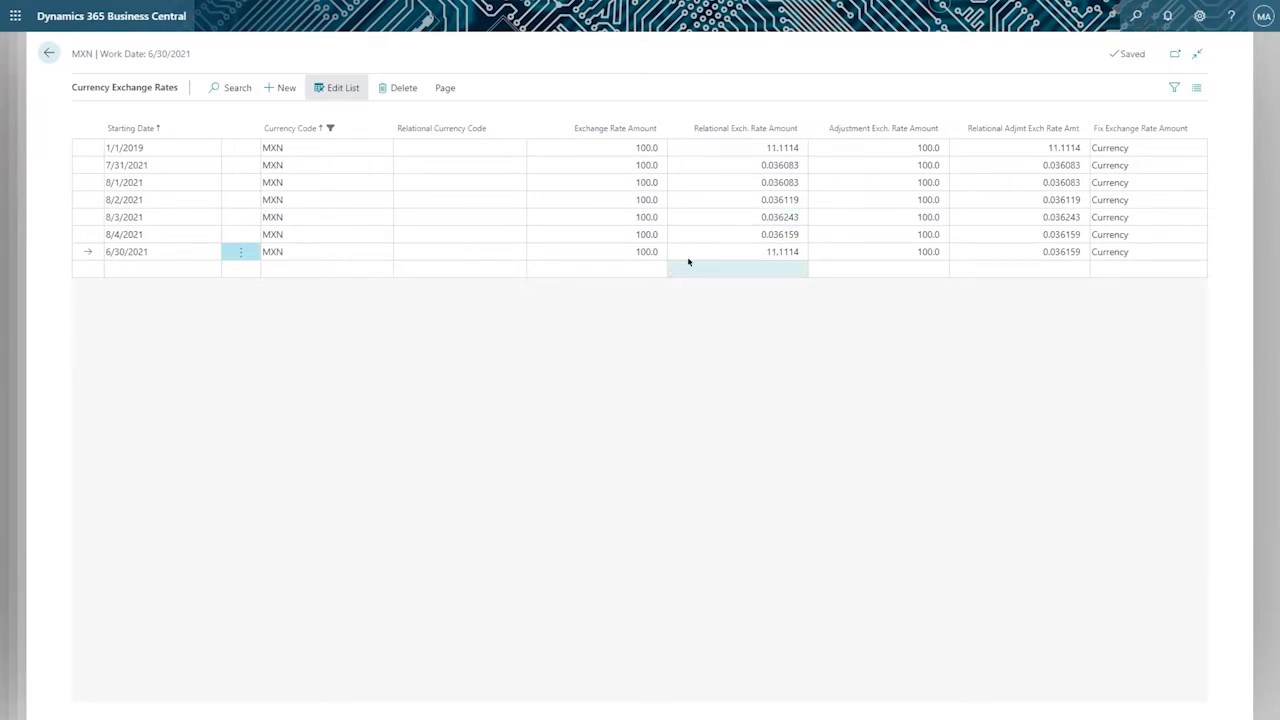
Examine how the currency code, Exchange Rate Amount and Relational Exch. Rate Amount relate on the 6/30/2021 line.
{"action": "left_click", "coordinate": [720, 252]}
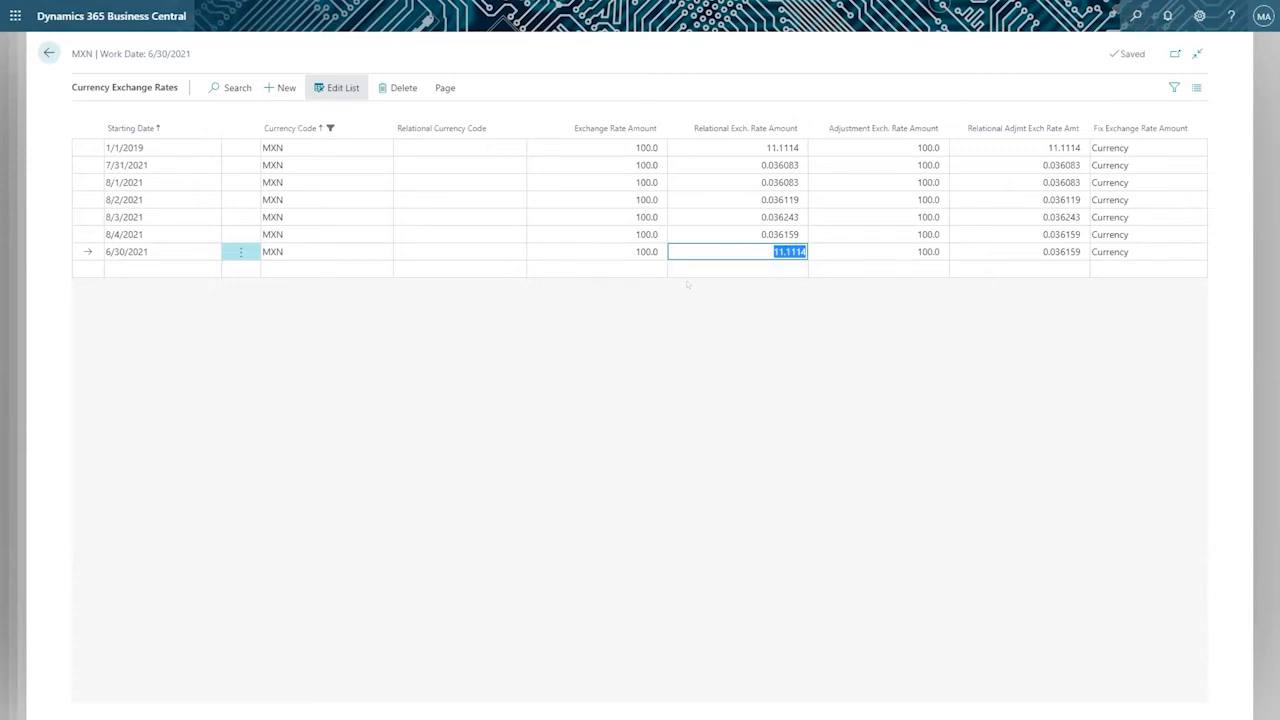
{"action": "key", "text": "shift+Tab"}
{"action": "left_click_drag", "start_coordinate": [764, 250], "coordinate": [800, 252]}
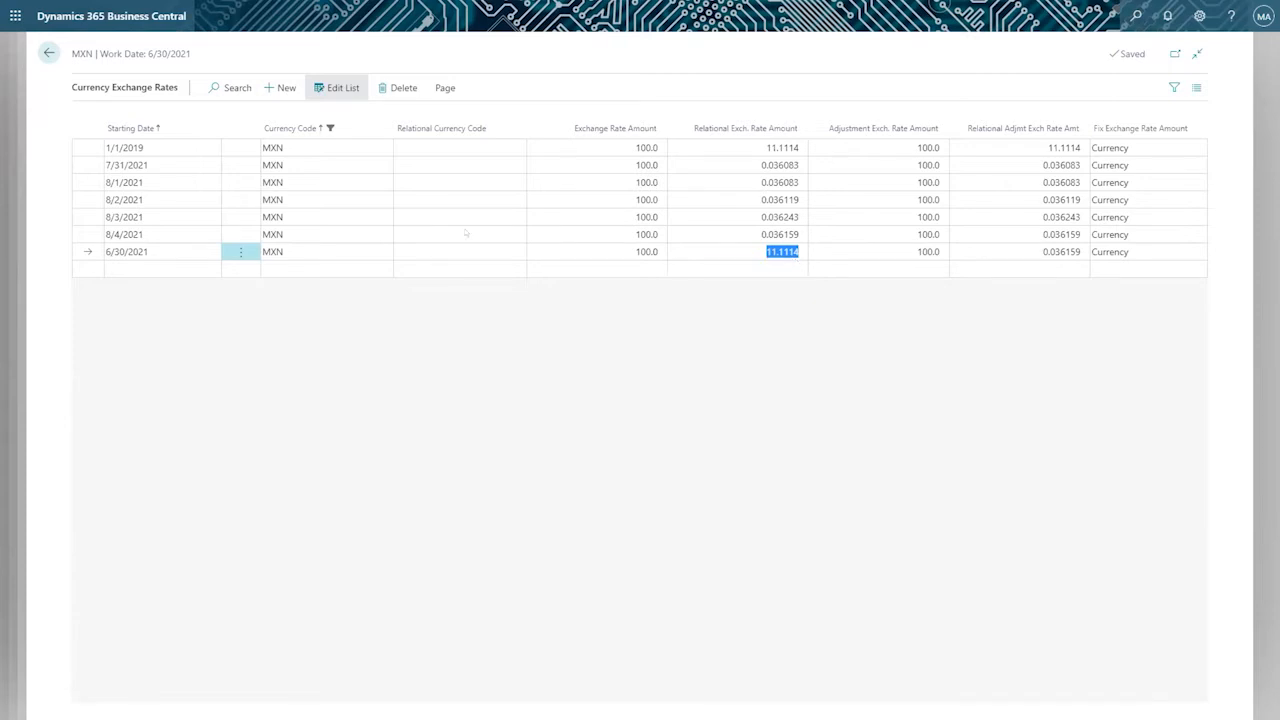
{"action": "left_click", "coordinate": [304, 252]}
{"action": "left_click", "coordinate": [614, 252]}
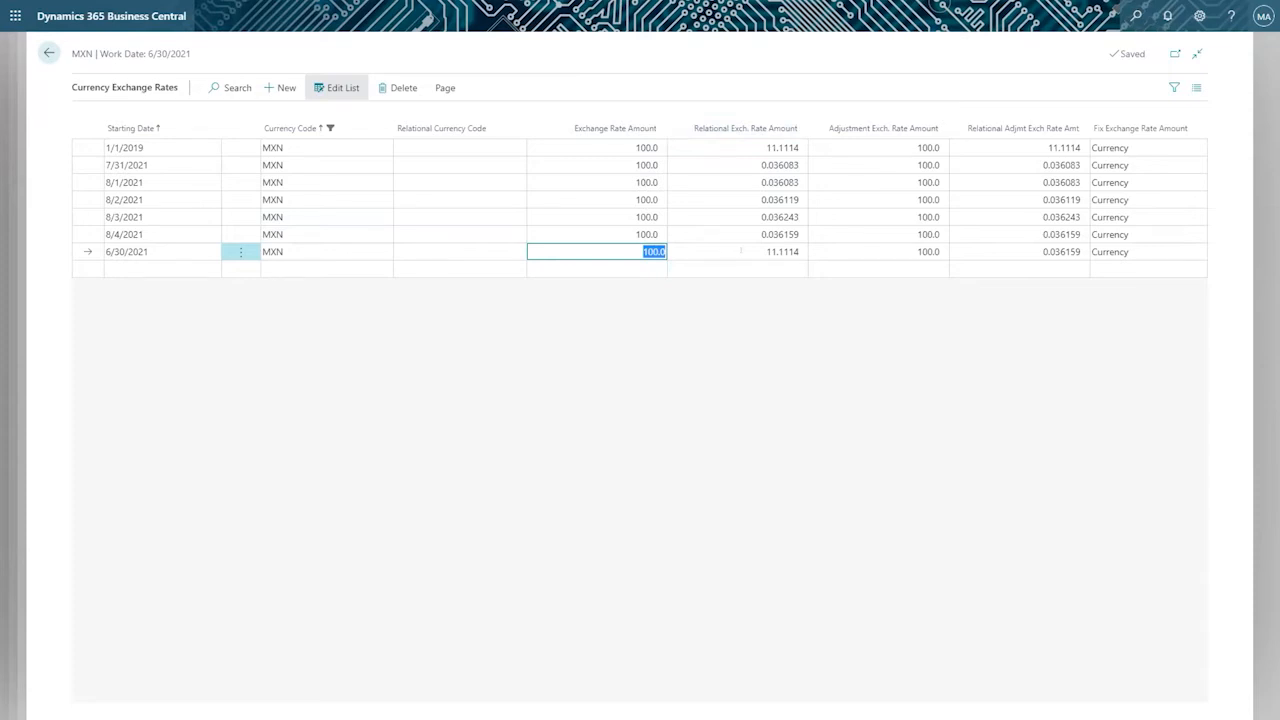
{"action": "left_click", "coordinate": [741, 251]}
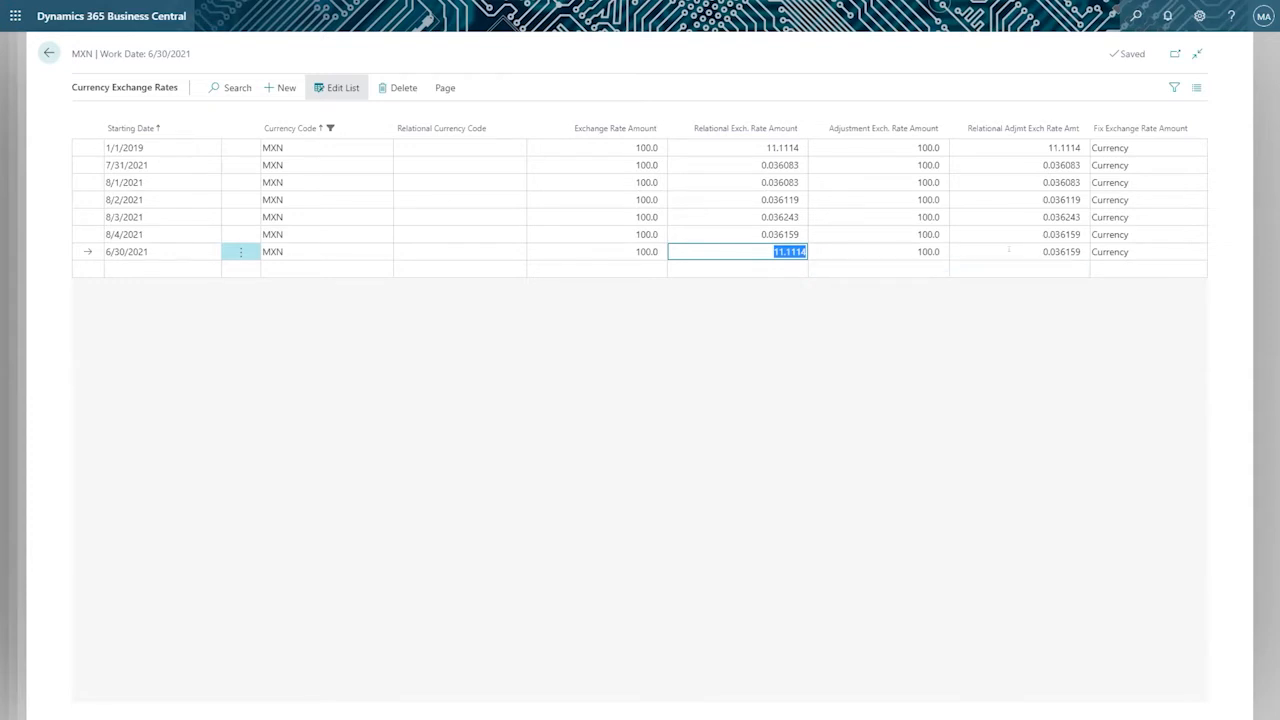
Set the Relational Adjmt Exch Rate Amt of the 6/30/2021 line to 11.1114, matching the 1/1/2019 line.
{"action": "left_click", "coordinate": [1009, 251]}
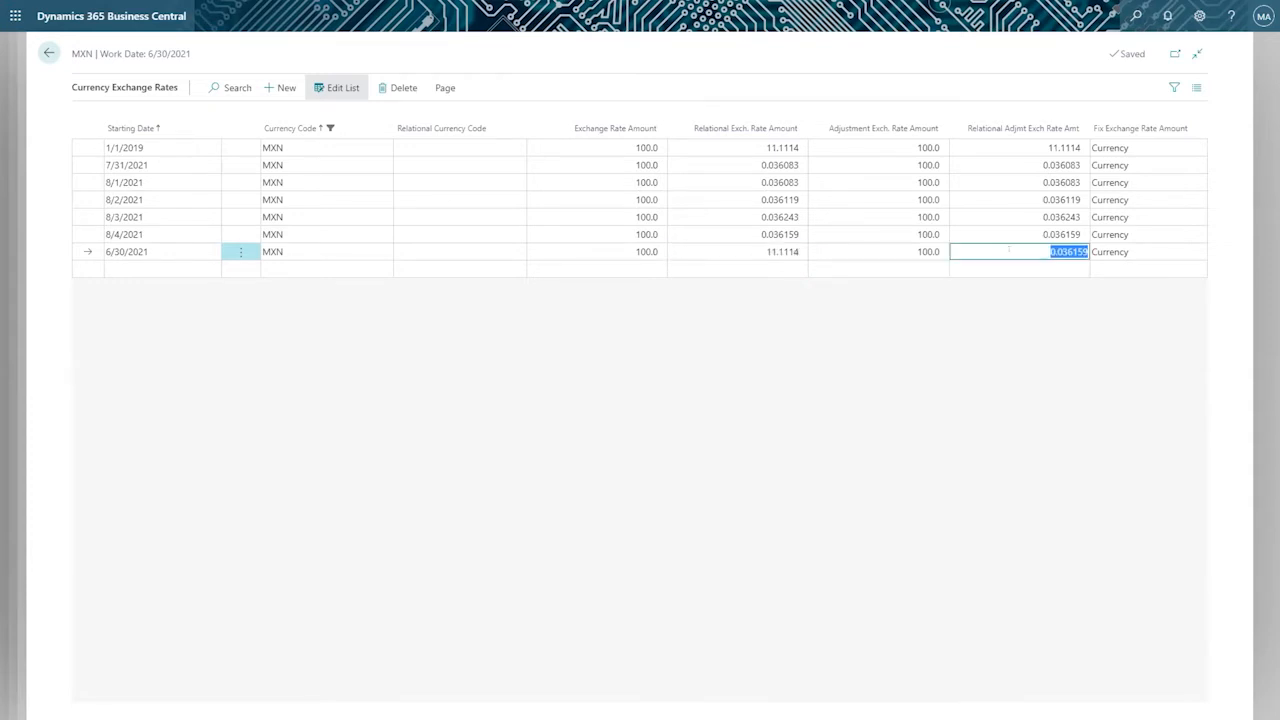
{"action": "left_click", "coordinate": [1039, 147]}
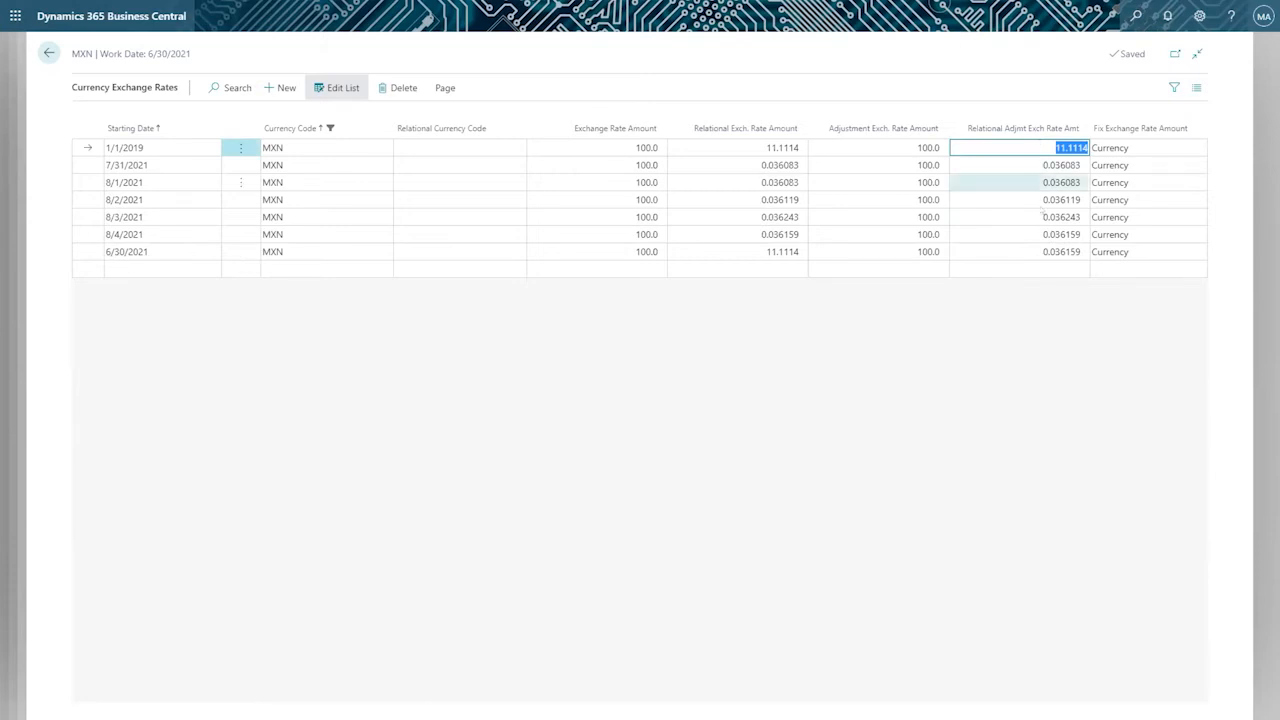
{"action": "left_click", "coordinate": [1029, 251]}
{"action": "key", "text": "ctrl+v"}
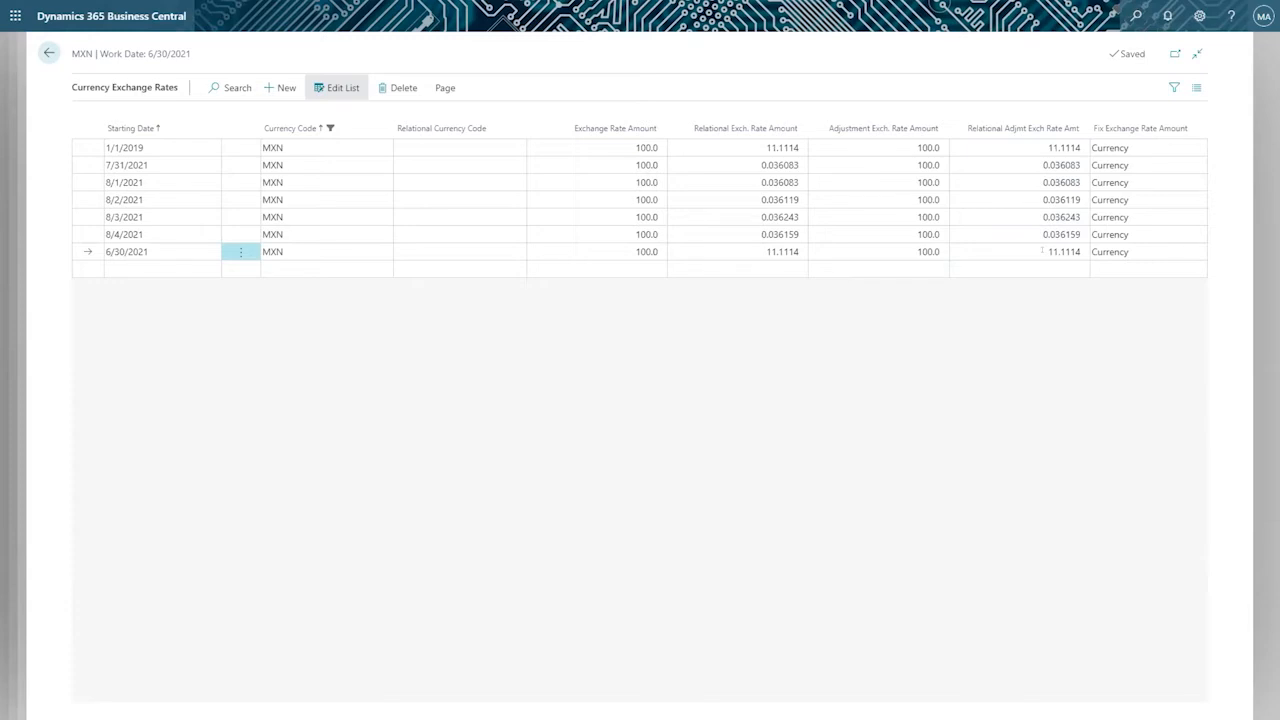
{"action": "left_click", "coordinate": [756, 251]}
{"action": "key", "text": "ctrl+c"}
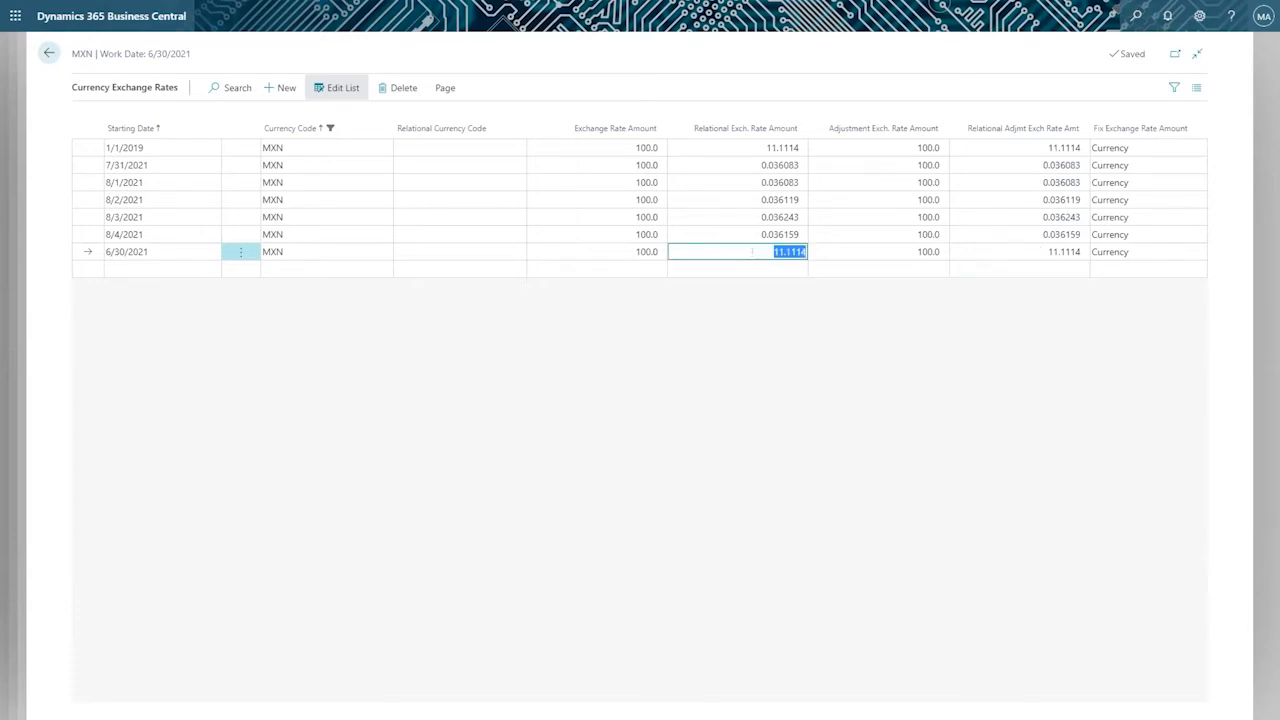
Set the Relational Exch. Rate Amount to 11.1114 on each MXN line from 7/31/2021 through 8/4/2021.
{"action": "left_click", "coordinate": [162, 184]}
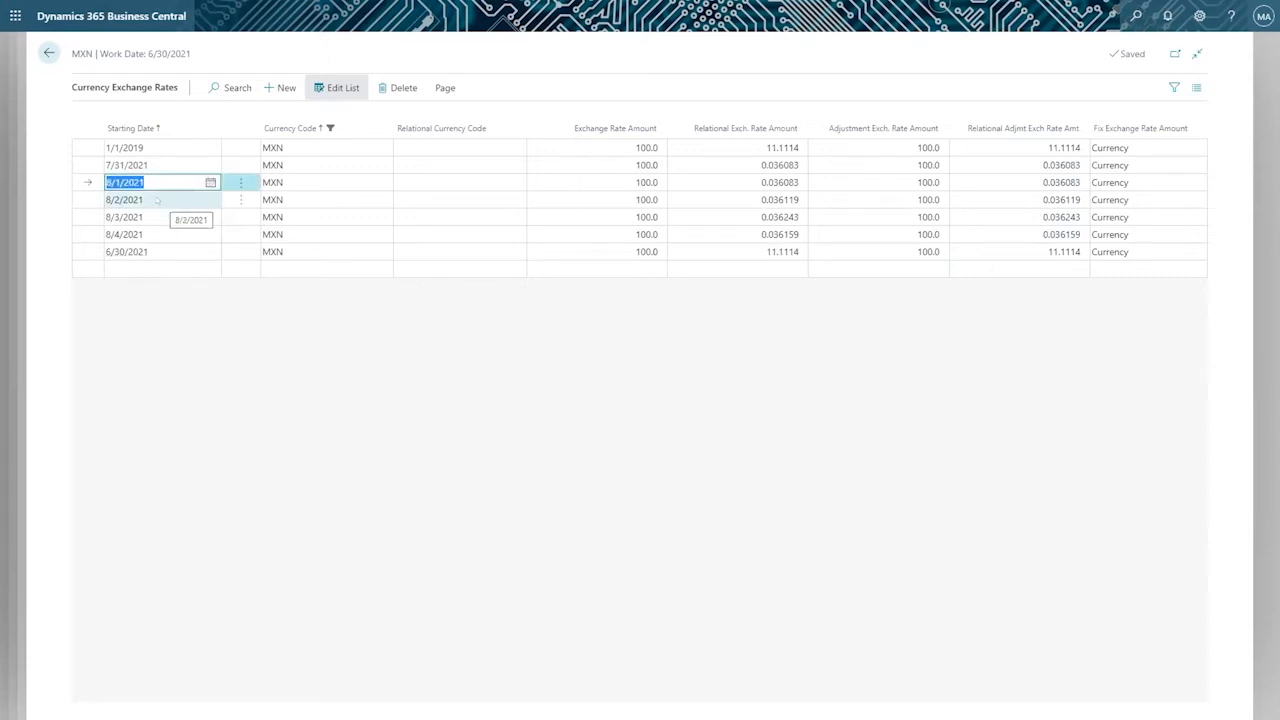
{"action": "left_click", "coordinate": [157, 200]}
{"action": "left_click", "coordinate": [164, 233]}
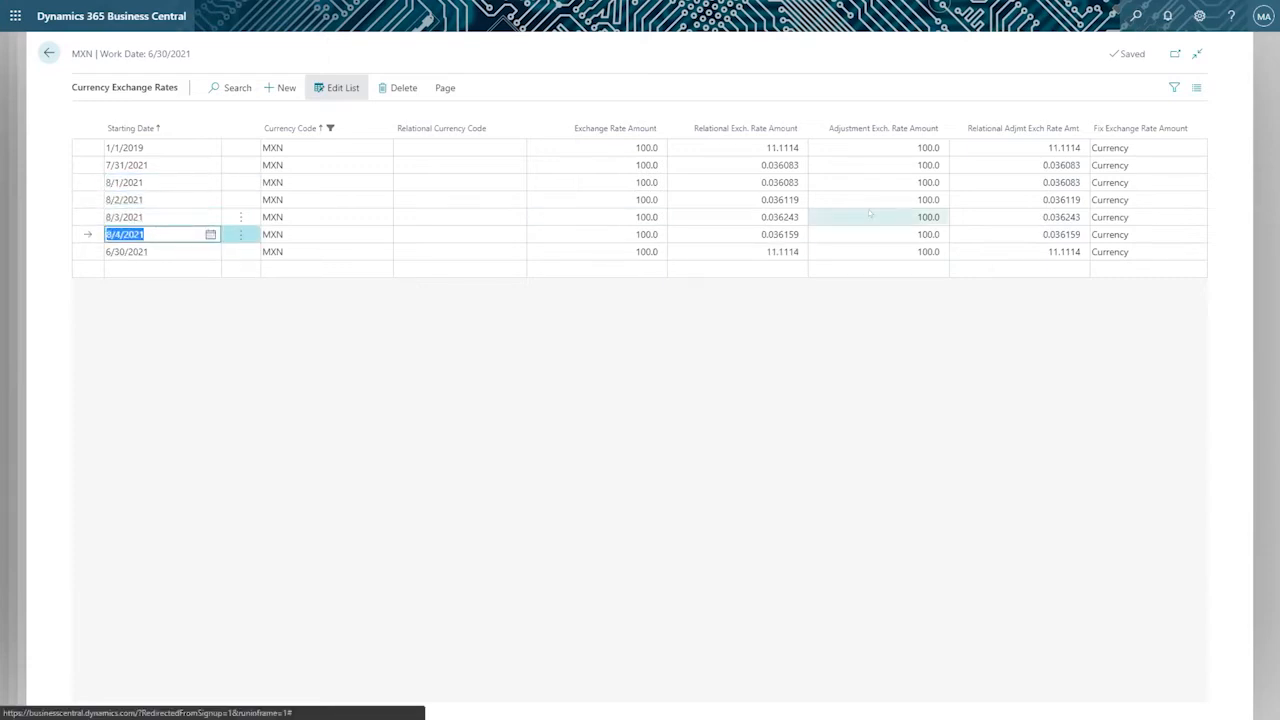
{"action": "left_click", "coordinate": [762, 165]}
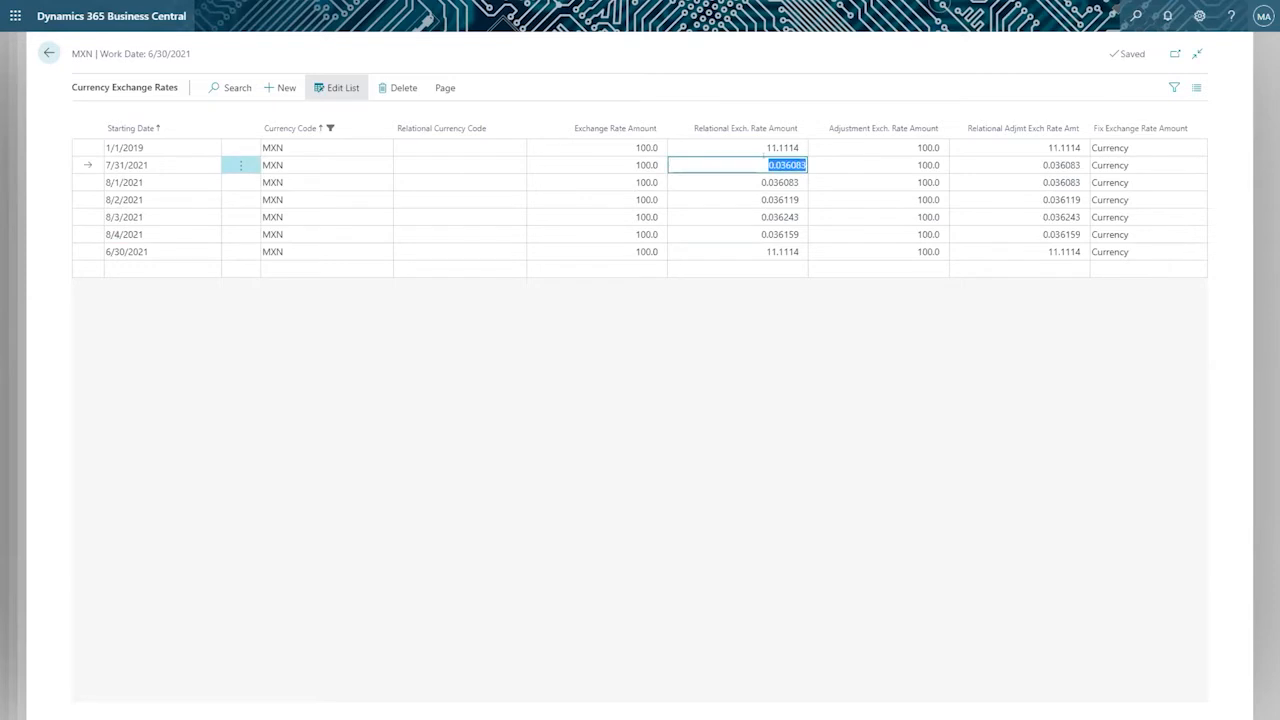
{"action": "key", "text": "ctrl+v"}
{"action": "key", "text": "Down"}
{"action": "key", "text": "ctrl+v"}
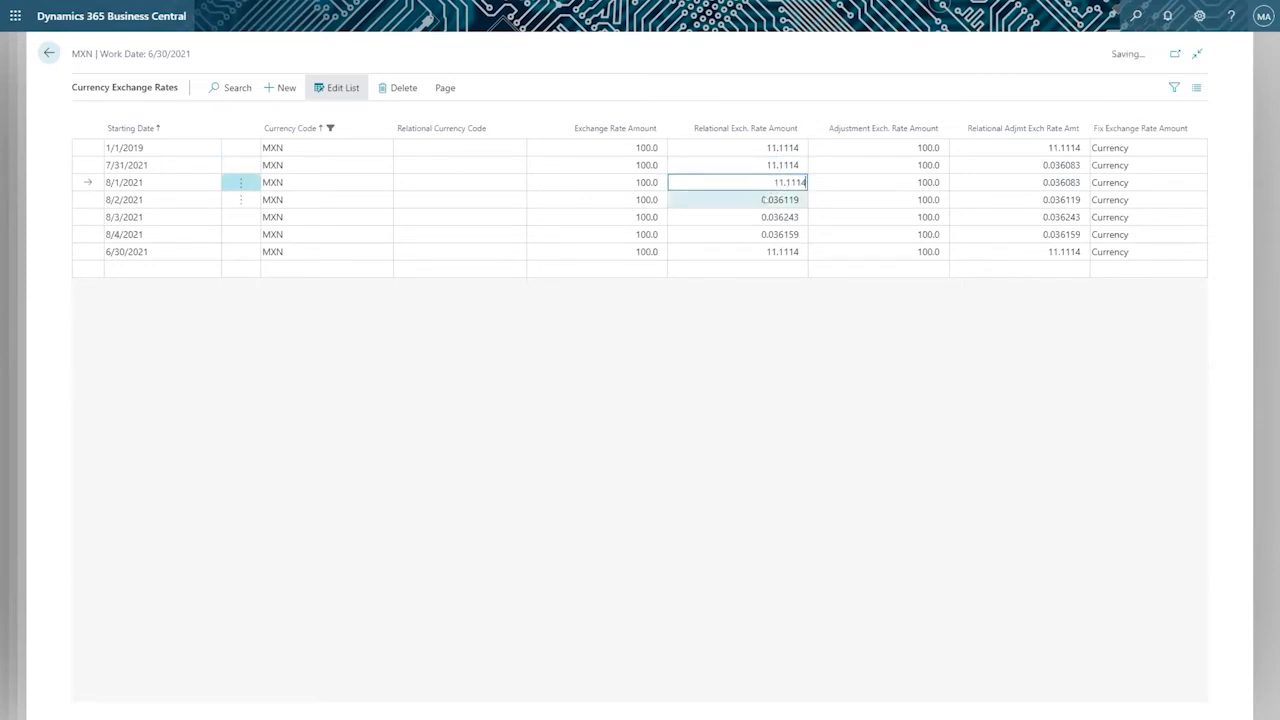
{"action": "key", "text": "Down"}
{"action": "key", "text": "ctrl+v"}
{"action": "key", "text": "Down"}
{"action": "key", "text": "ctrl+v"}
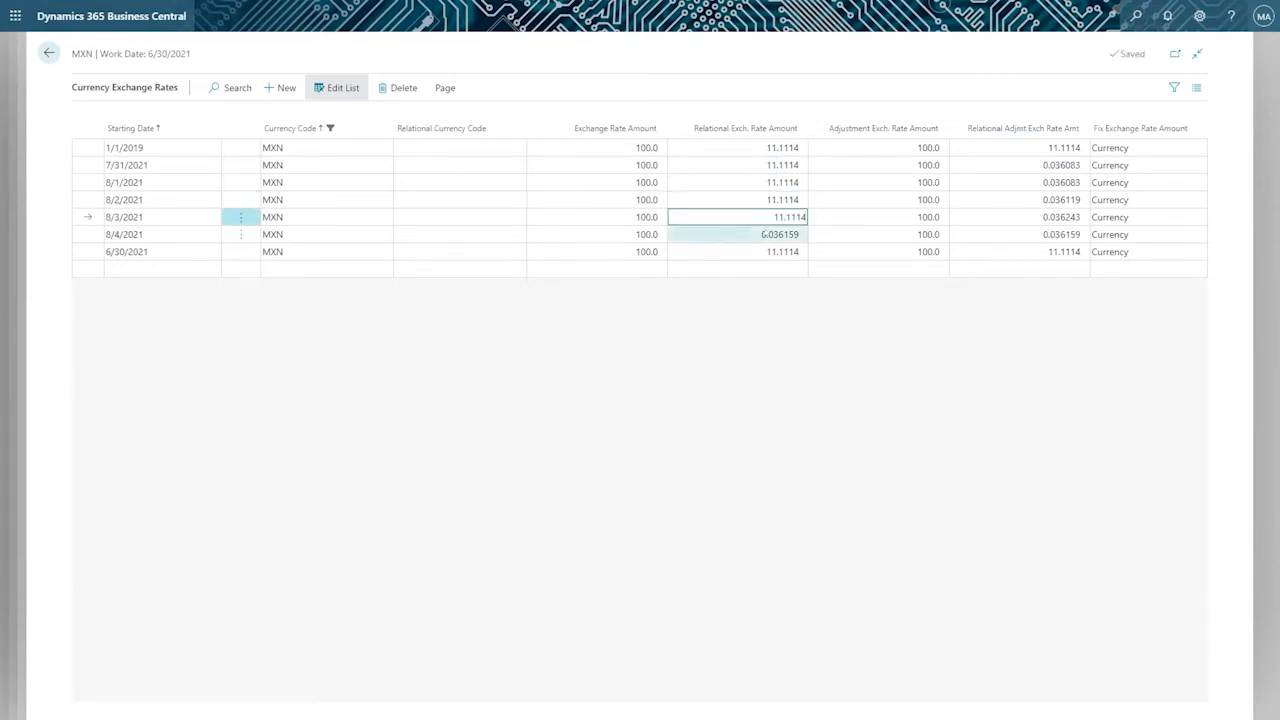
{"action": "key", "text": "Down"}
{"action": "key", "text": "ctrl+v"}
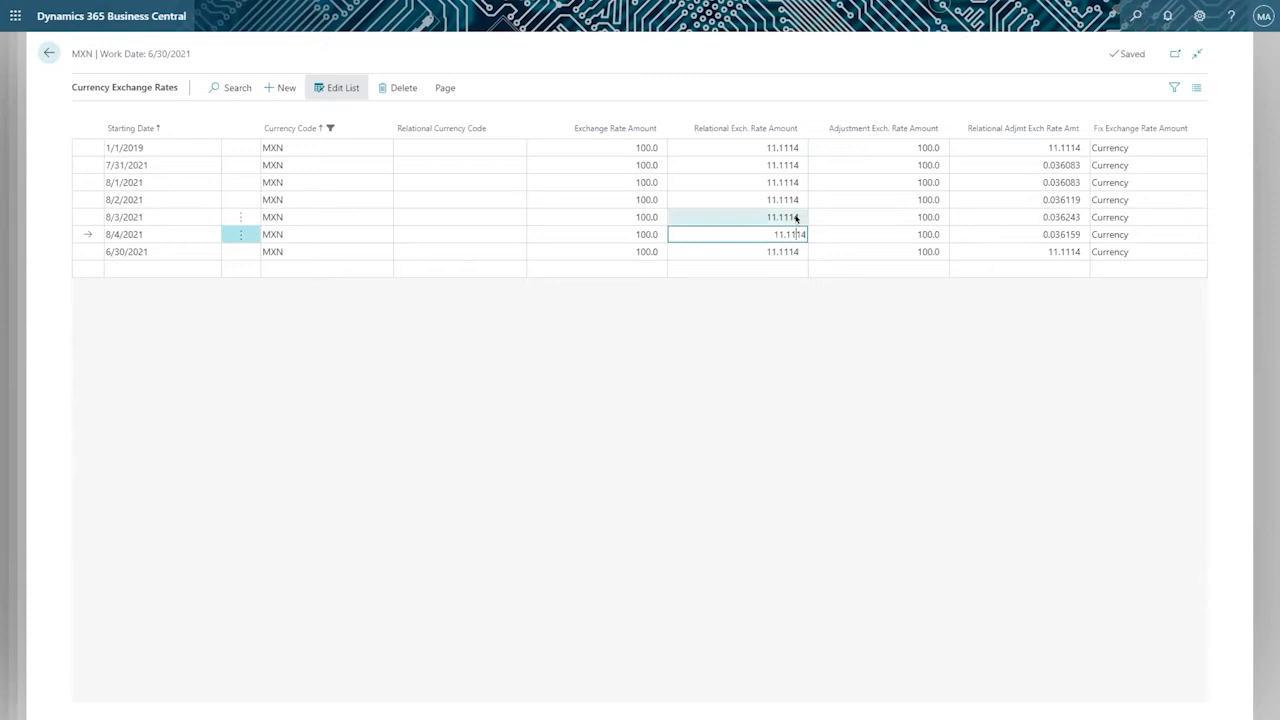
Set the Relational Exch. Rate Amount to 11.1115 on the 8/3/2021 line and 11.1118 on the 8/2/2021 line.
{"action": "left_click", "coordinate": [795, 217]}
{"action": "left_click", "coordinate": [804, 216]}
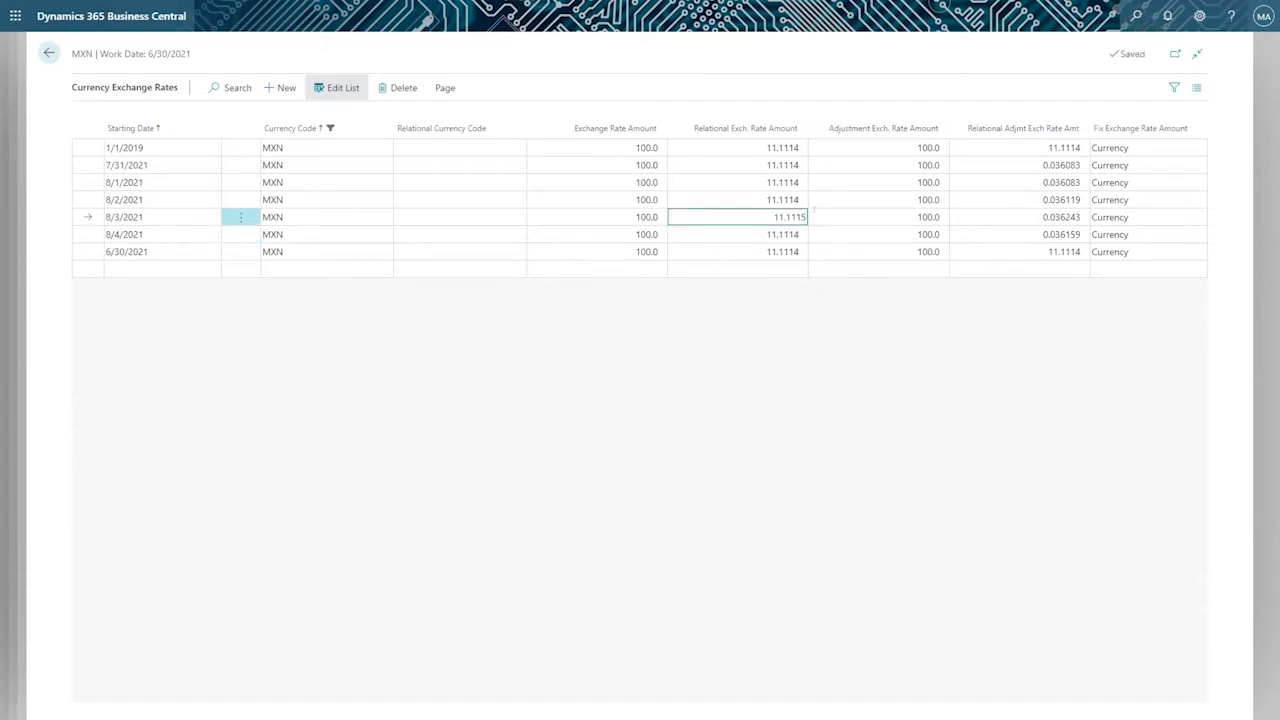
{"action": "key", "text": "Up"}
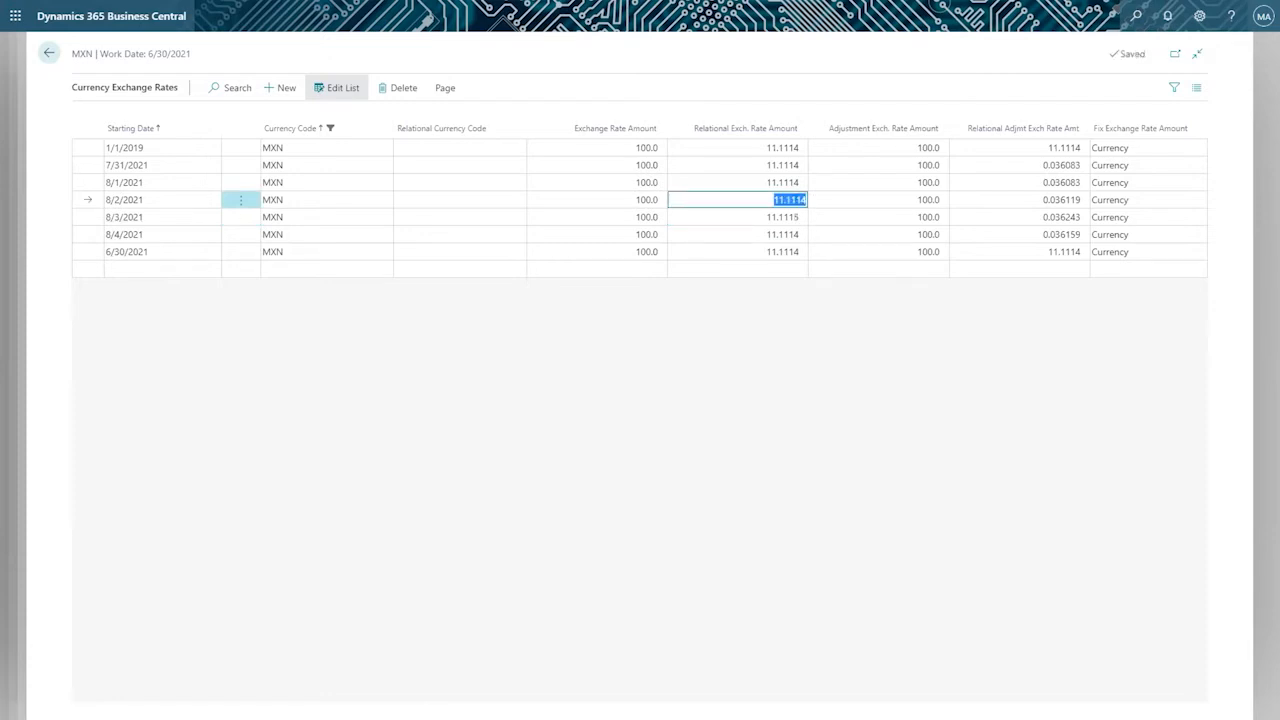
{"action": "left_click", "coordinate": [802, 200]}
{"action": "key", "text": "BackSpace"}
{"action": "type", "text": "5"}
{"action": "type", "text": "8"}
{"action": "key", "text": "Tab"}
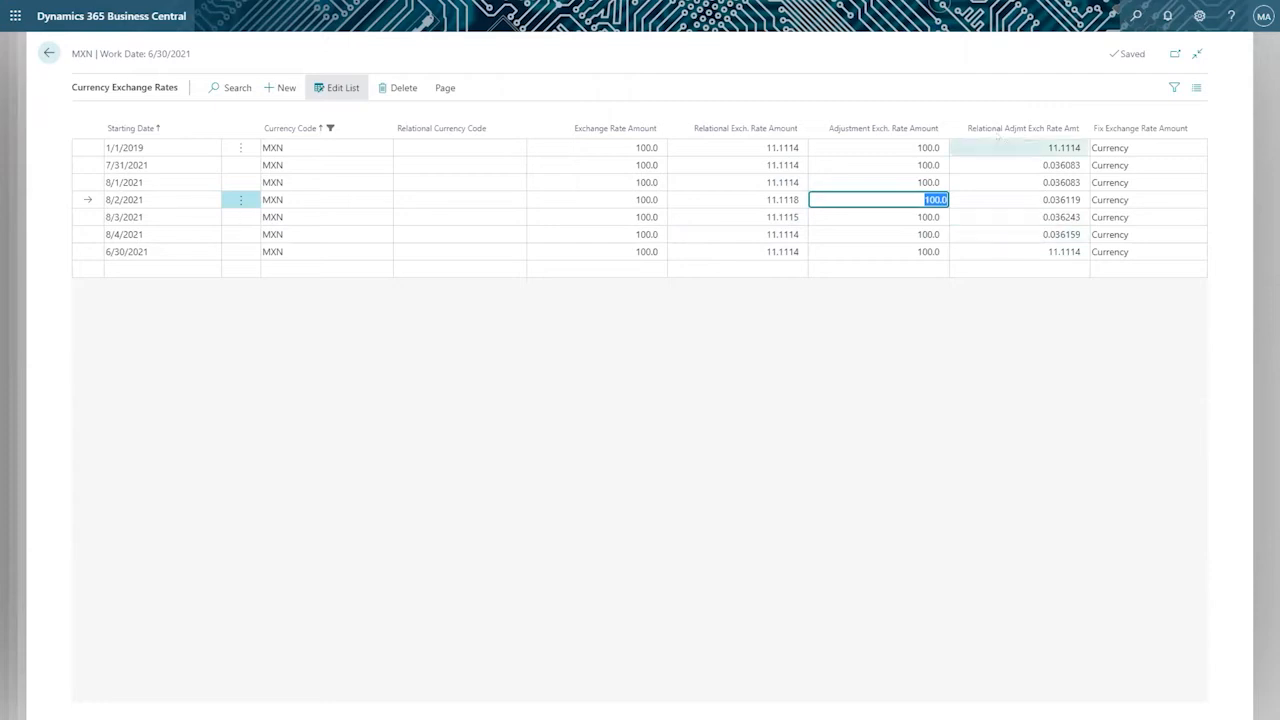
{"action": "mouse_move", "coordinate": [857, 133]}
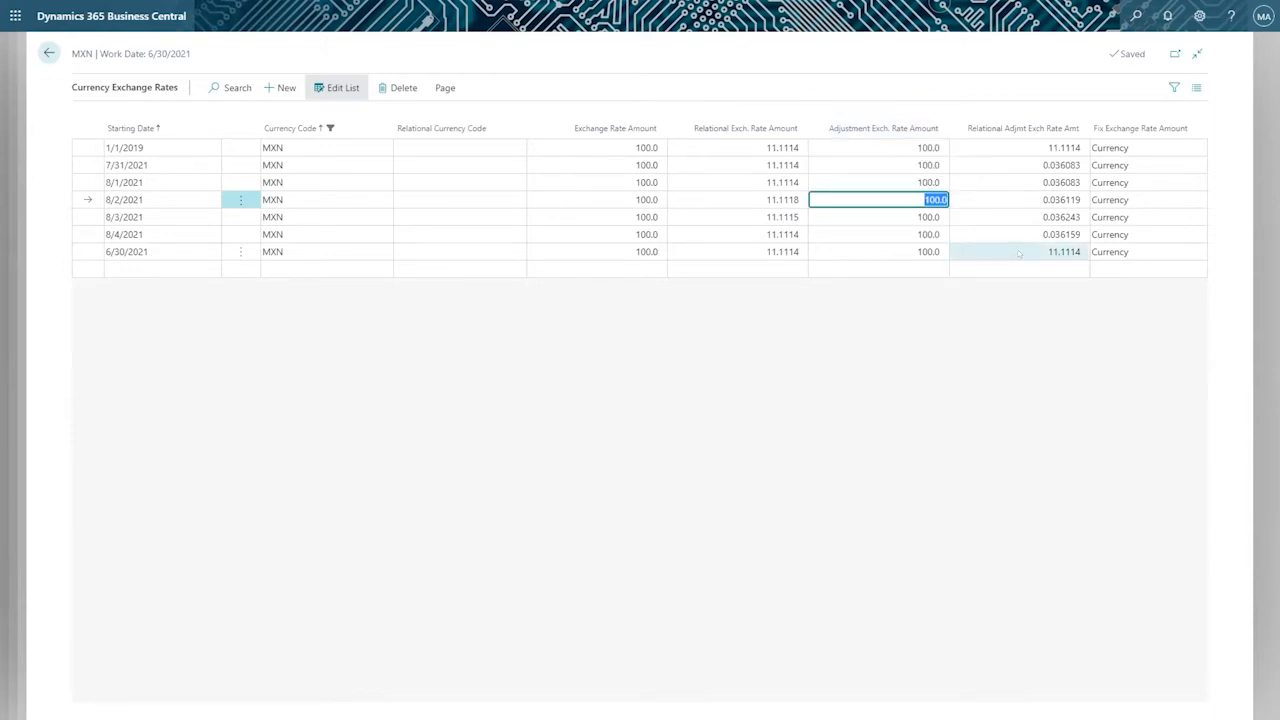
Examine the starting date, exchange rate, relational and adjustment amounts on the 6/30/2021 MXN line.
{"action": "left_click", "coordinate": [1019, 253]}
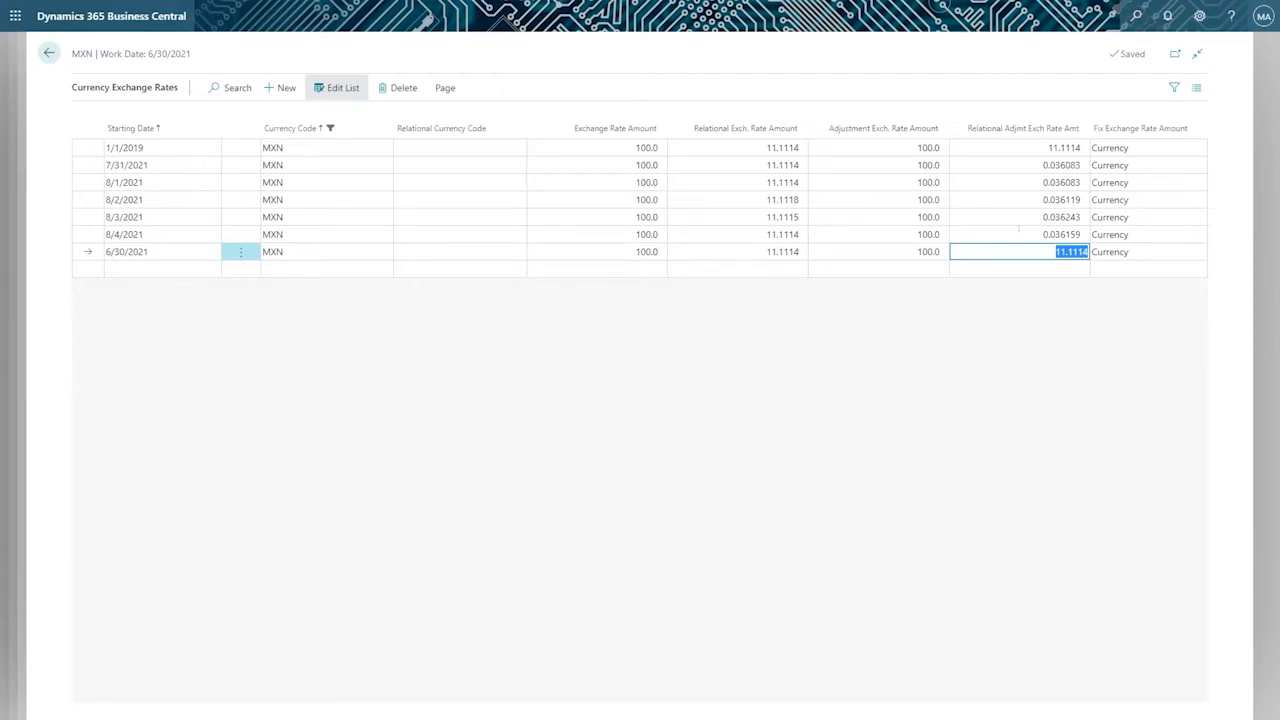
{"action": "left_click", "coordinate": [729, 243]}
{"action": "key", "text": "Tab"}
{"action": "left_click", "coordinate": [157, 251]}
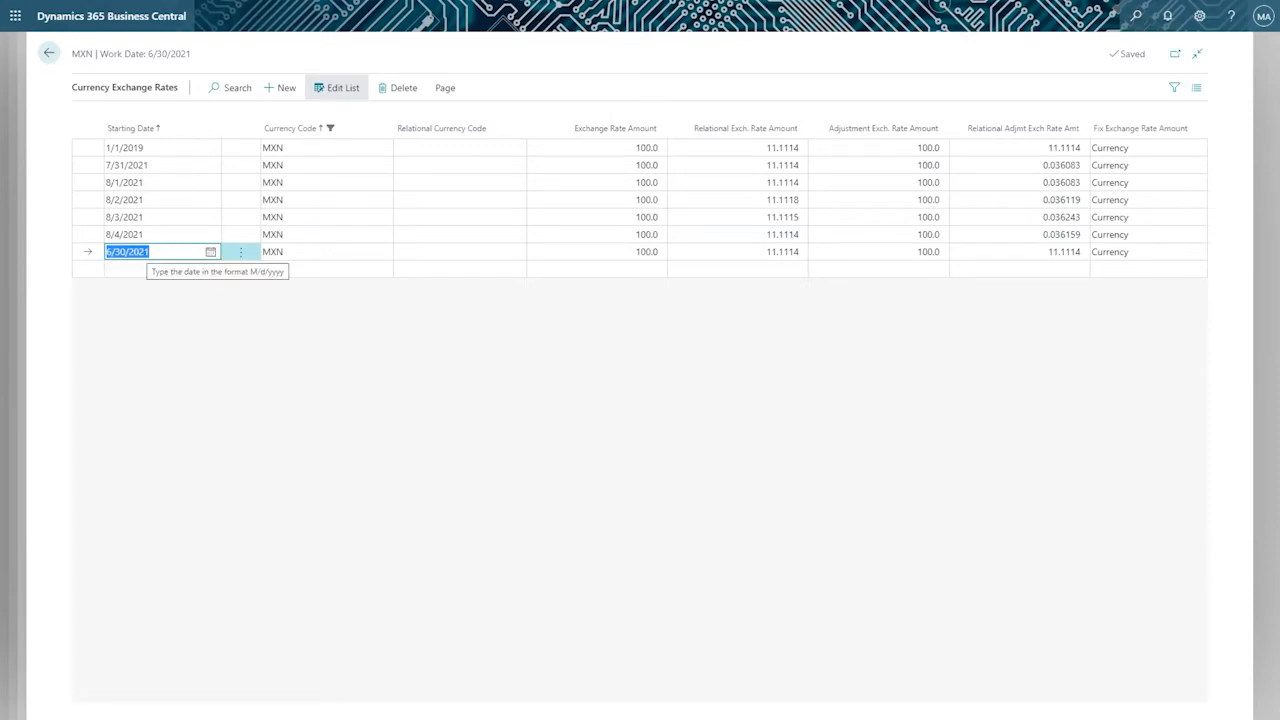
{"action": "left_click", "coordinate": [1038, 251]}
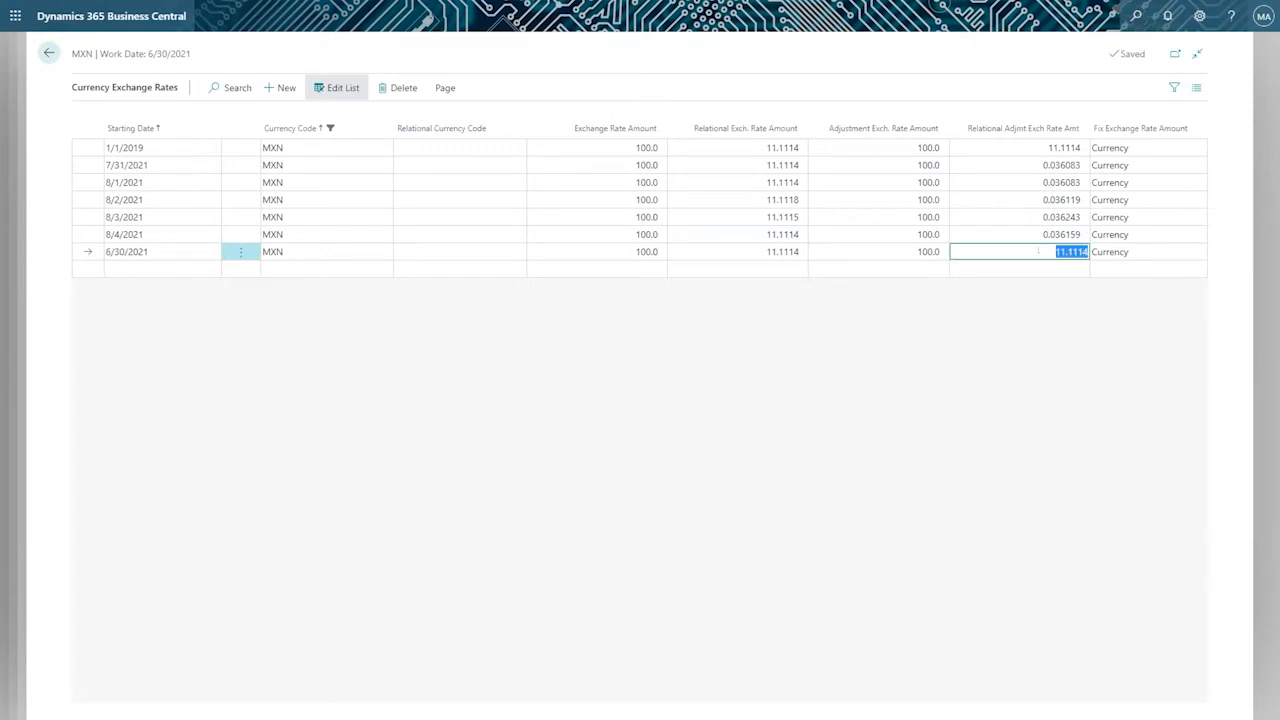
{"action": "left_click", "coordinate": [766, 251]}
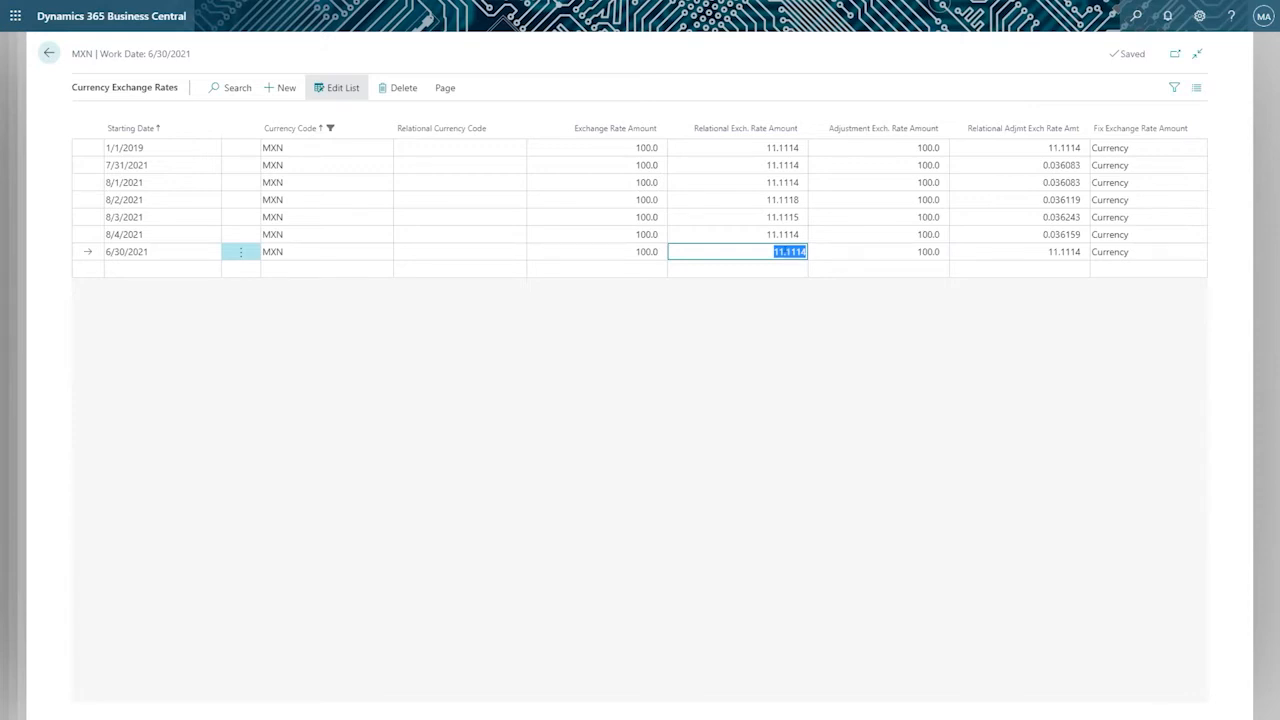
{"action": "left_click", "coordinate": [651, 252]}
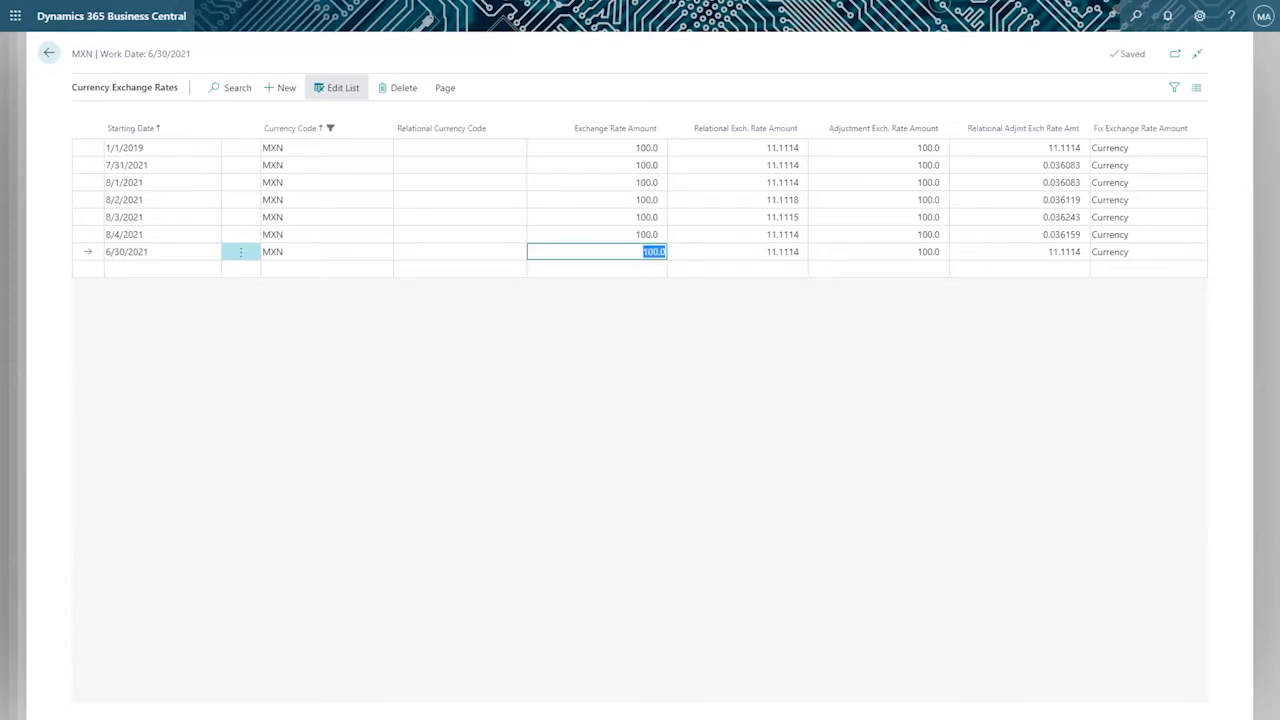
{"action": "left_click", "coordinate": [998, 252]}
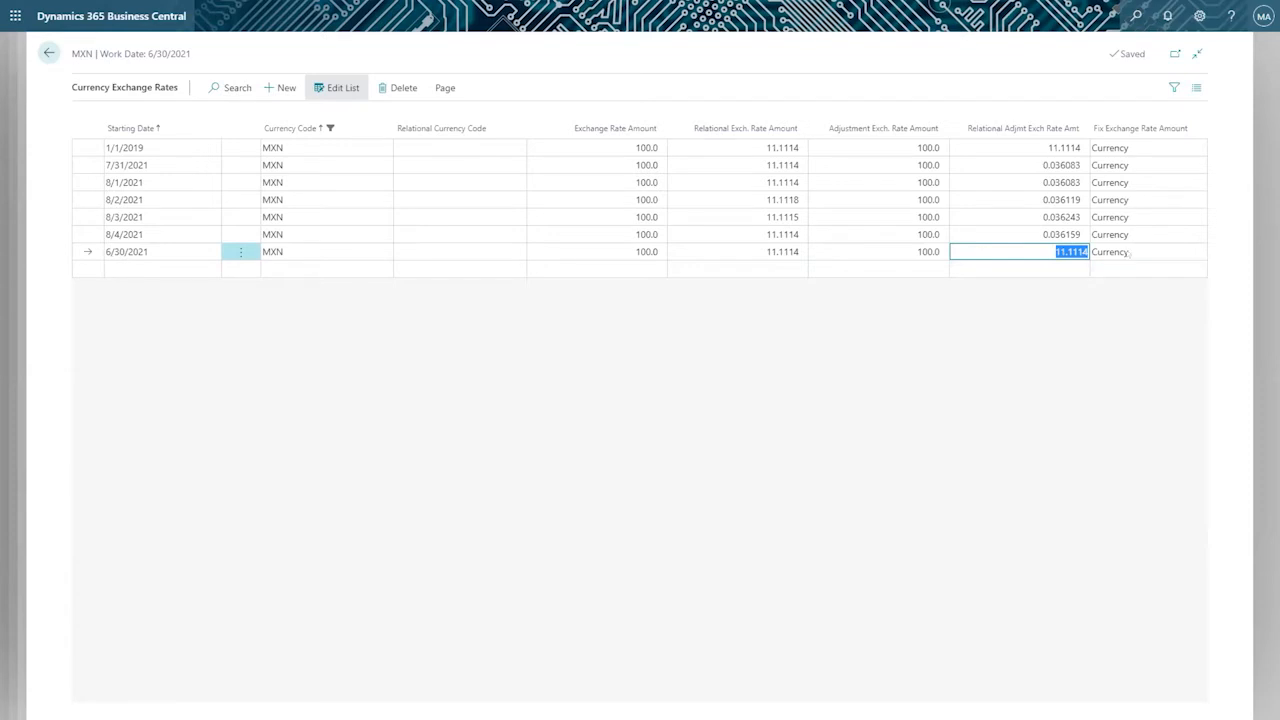
Review the Fix Exchange Rate Amount options available for the 6/30/2021 line without changing the selection.
{"action": "left_click", "coordinate": [1180, 248]}
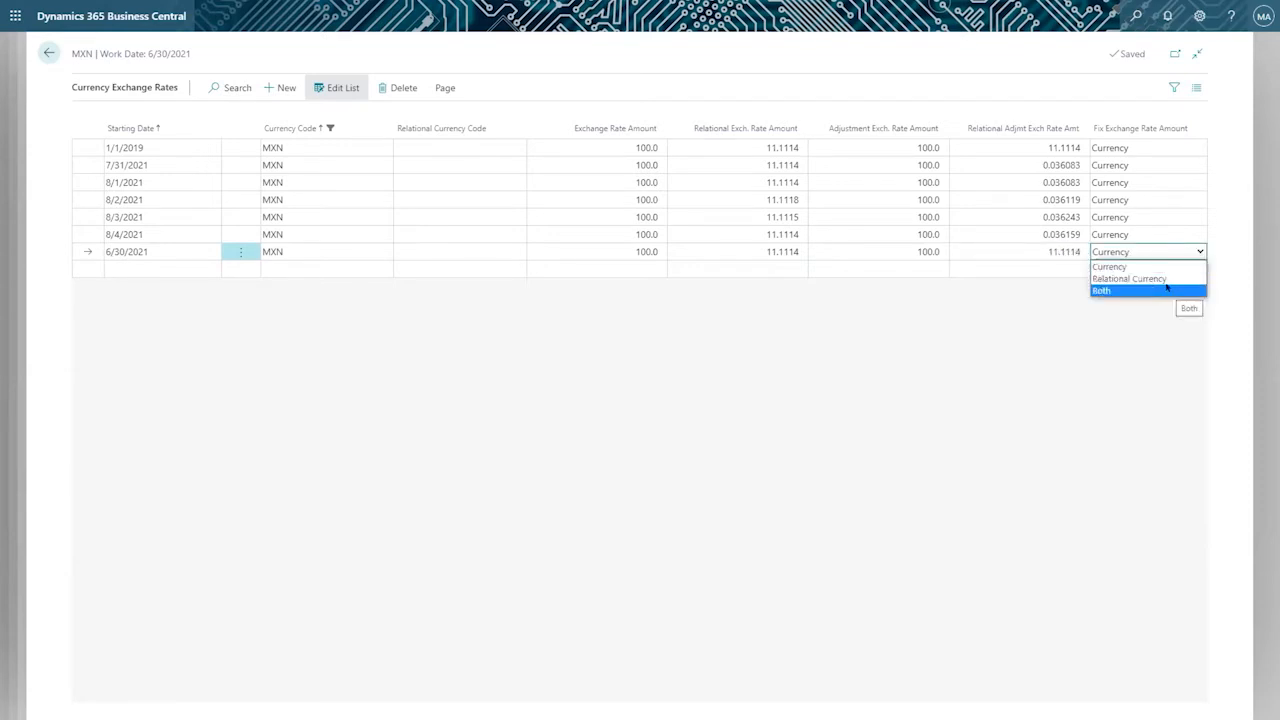
{"action": "key", "text": "Escape"}
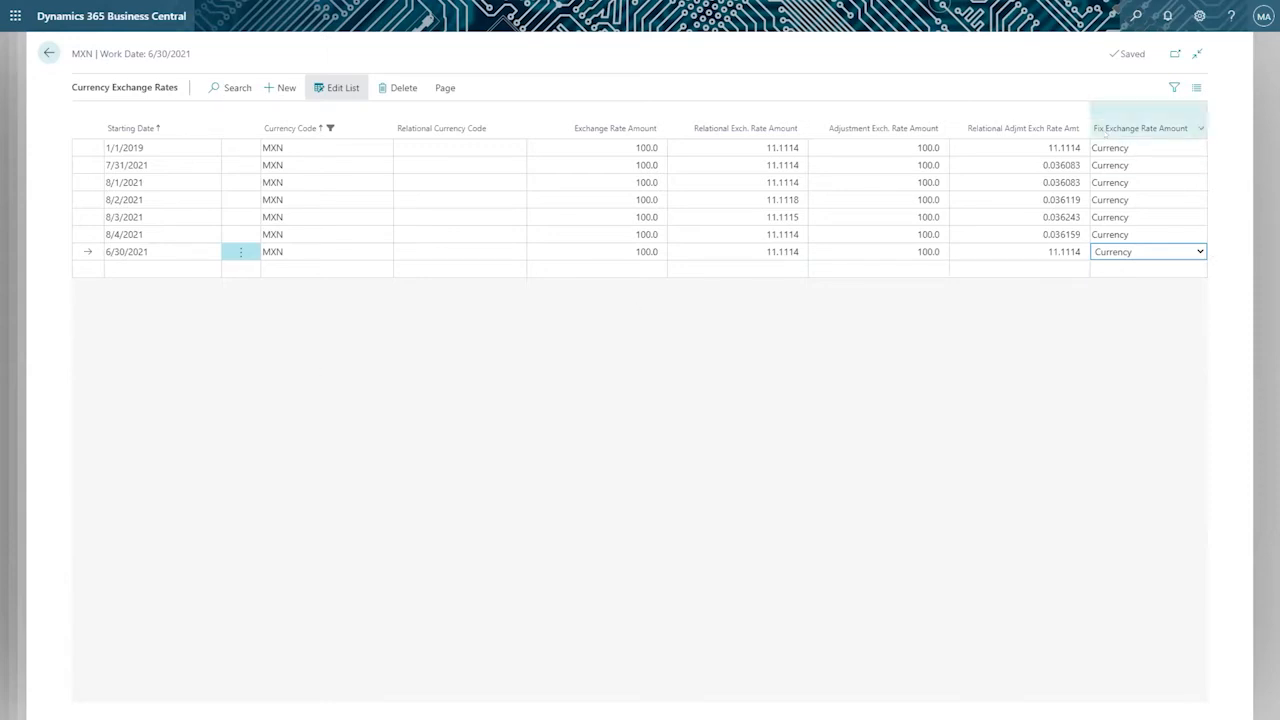
{"action": "mouse_move", "coordinate": [1105, 136]}
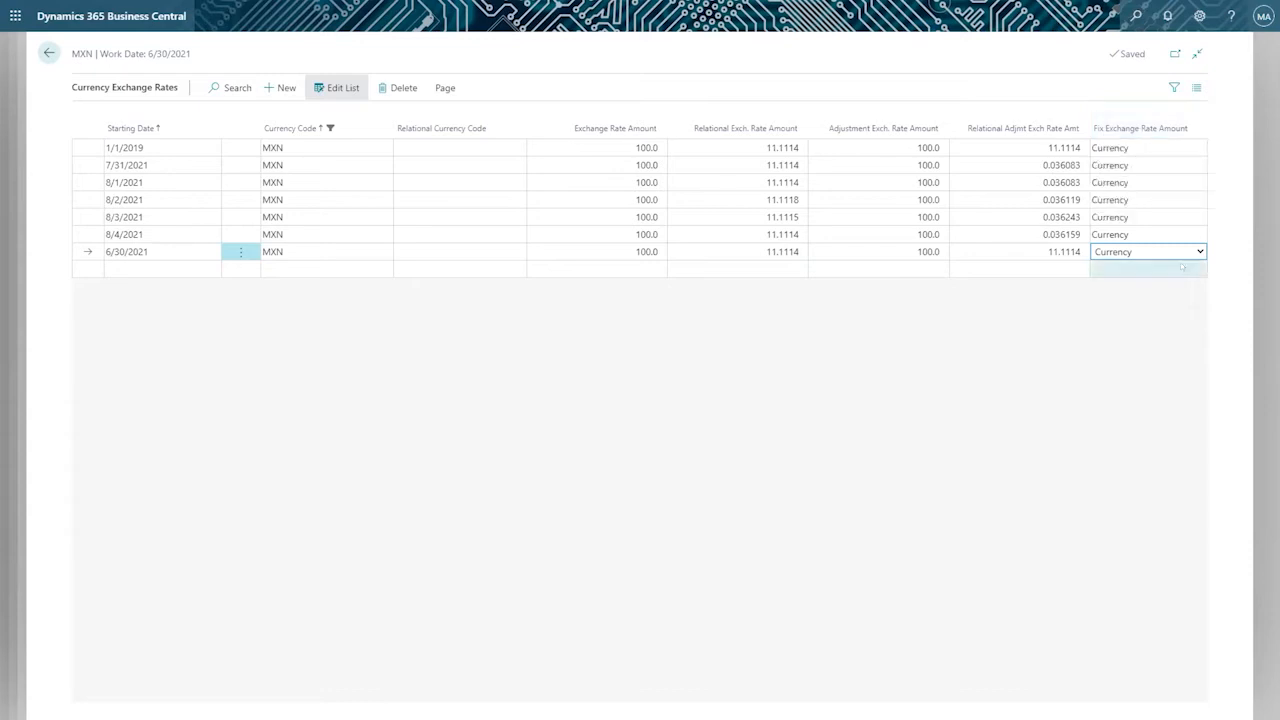
{"action": "left_click", "coordinate": [1127, 252]}
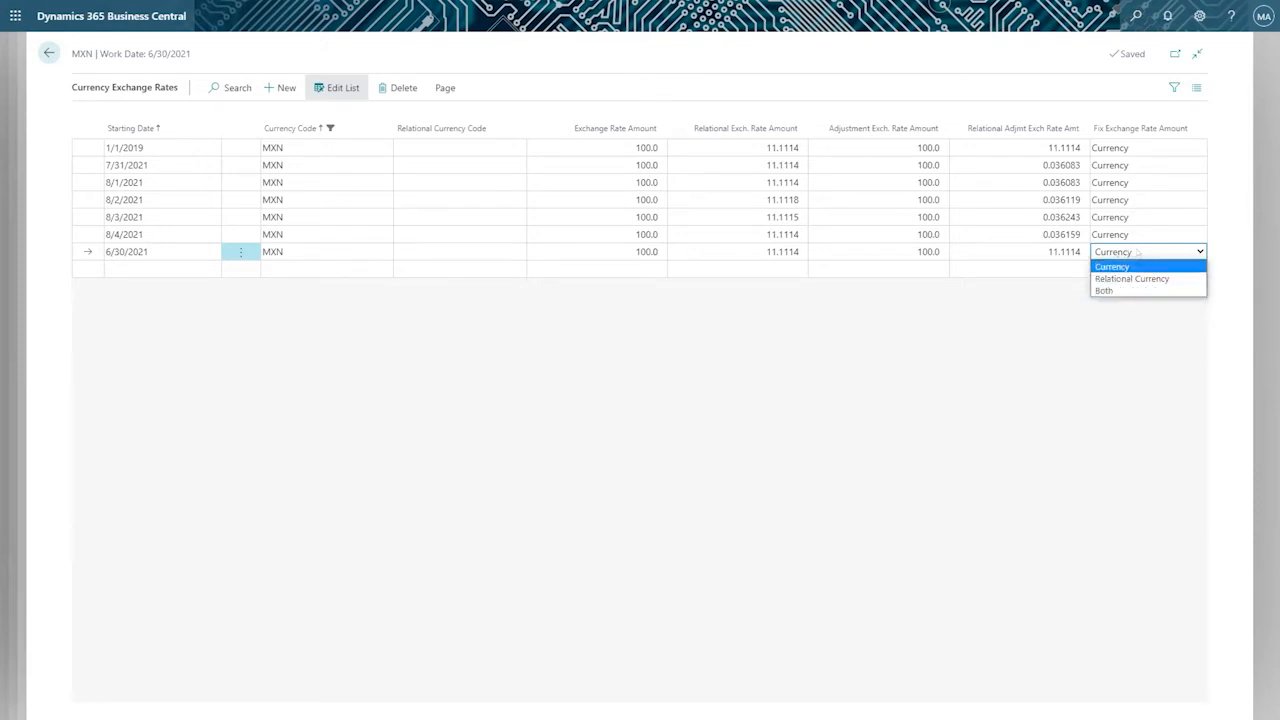
{"action": "left_click", "coordinate": [1051, 286]}
Check how the 6/30/2021 line's currency code and adjustment amounts relate to its Fix Exchange Rate Amount options.
{"action": "left_click", "coordinate": [145, 270]}
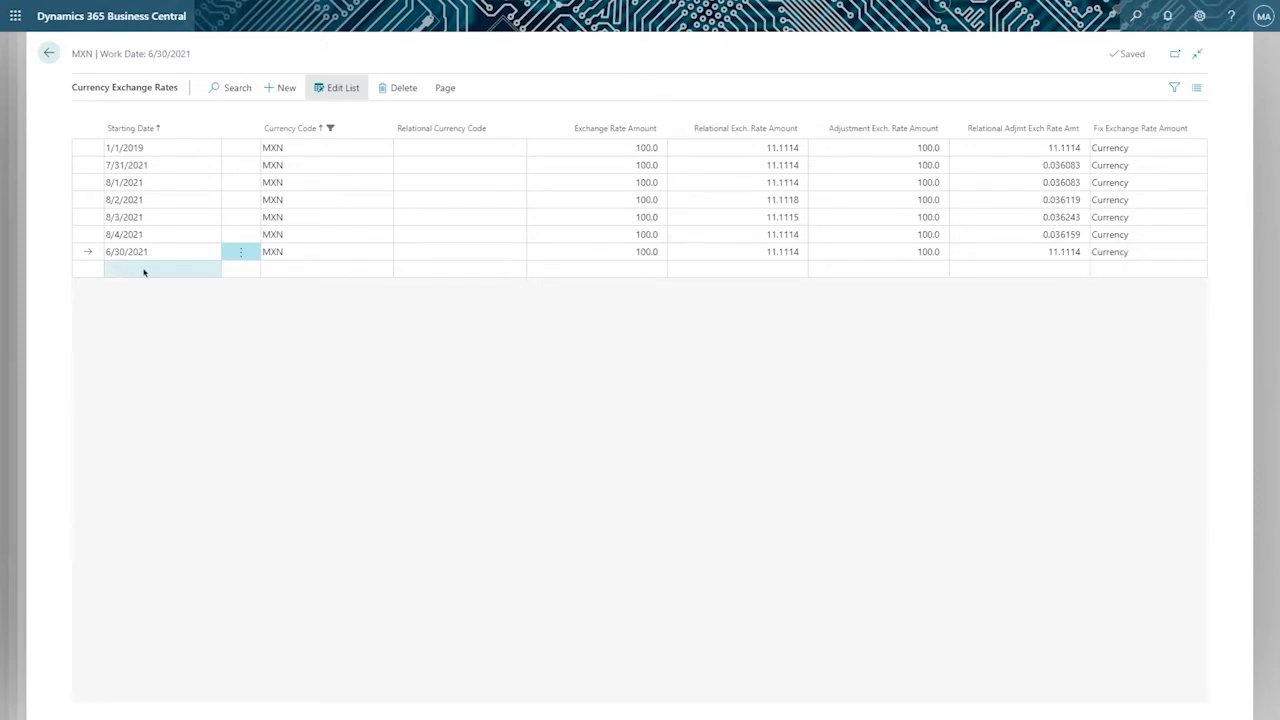
{"action": "left_click", "coordinate": [320, 252]}
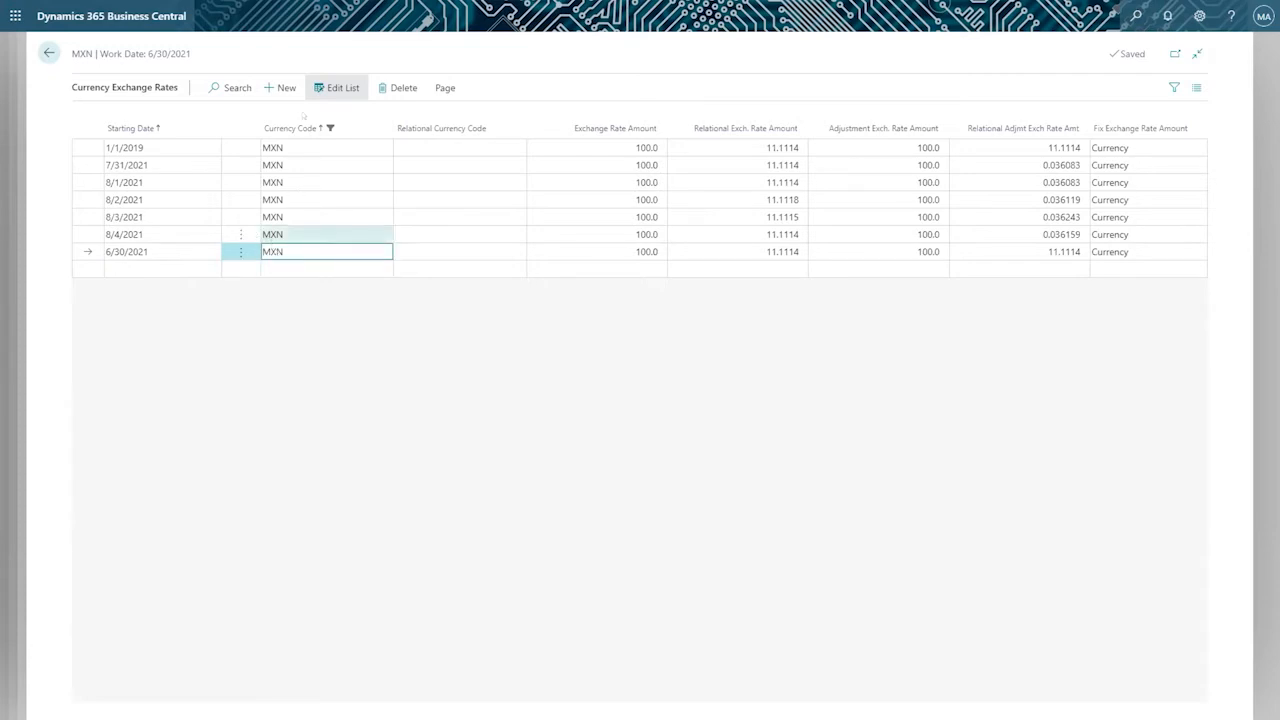
{"action": "left_click", "coordinate": [903, 251]}
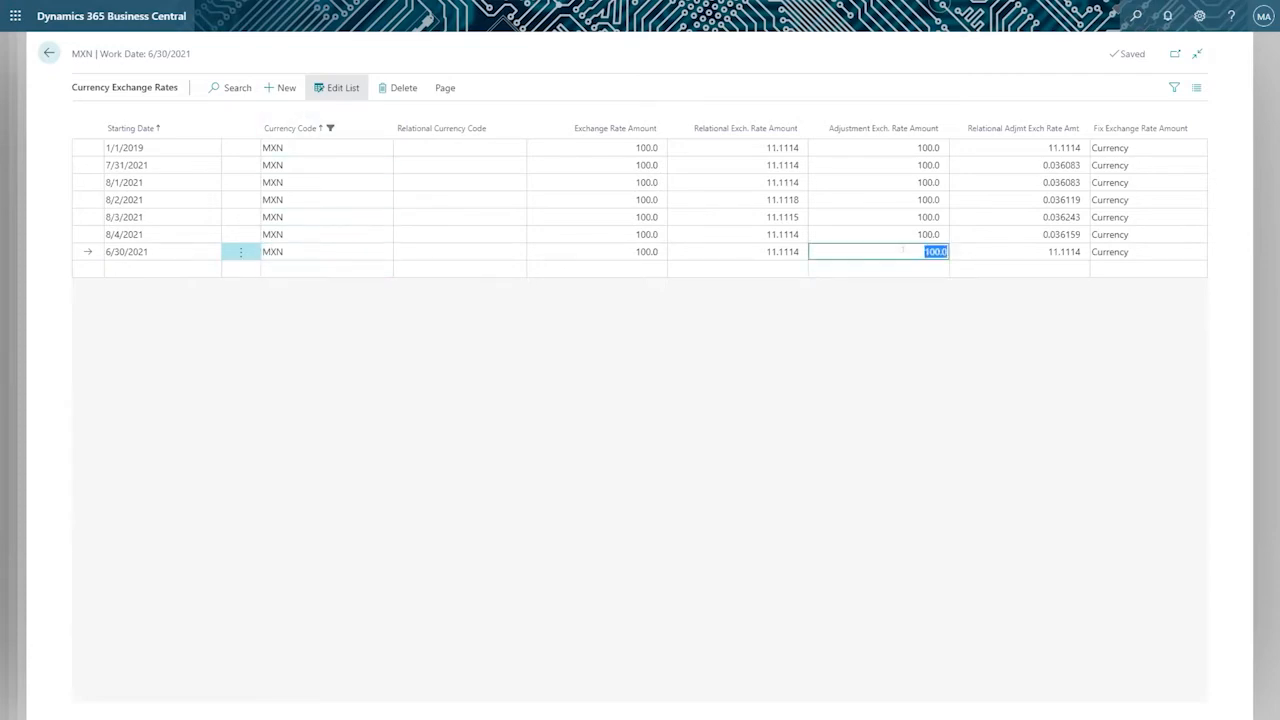
{"action": "left_click", "coordinate": [1007, 251]}
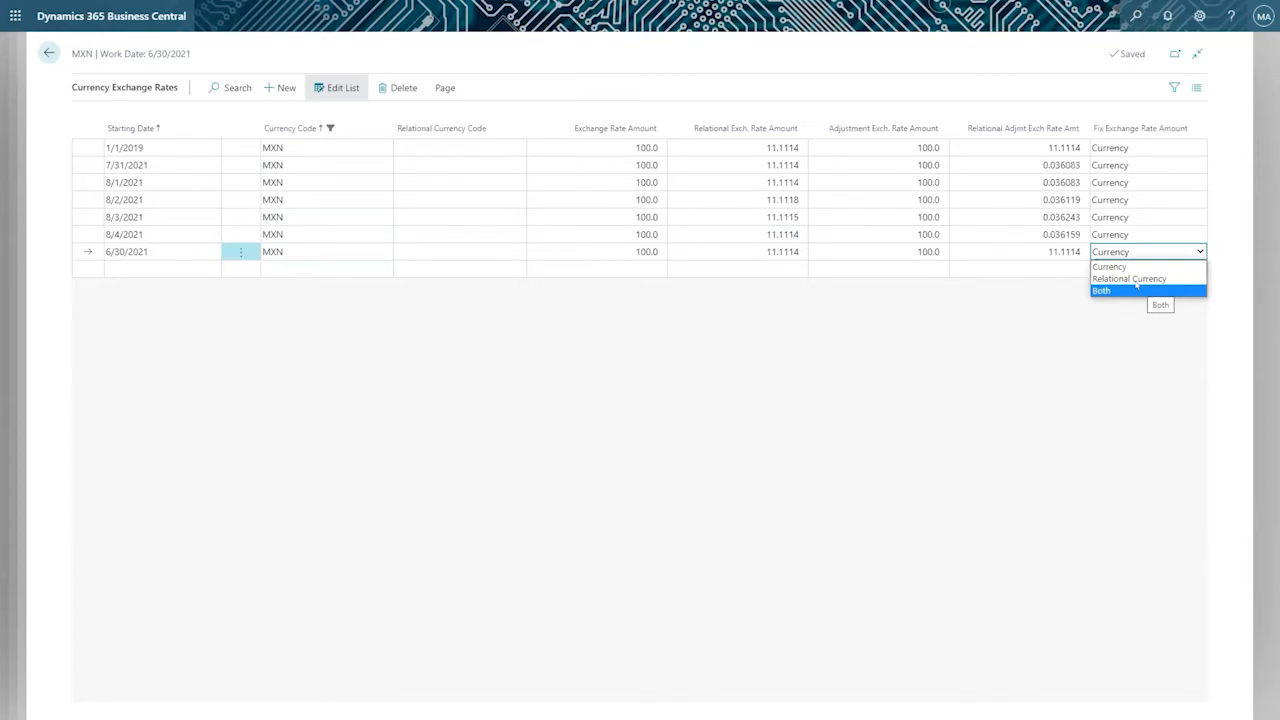
{"action": "left_click", "coordinate": [982, 377]}
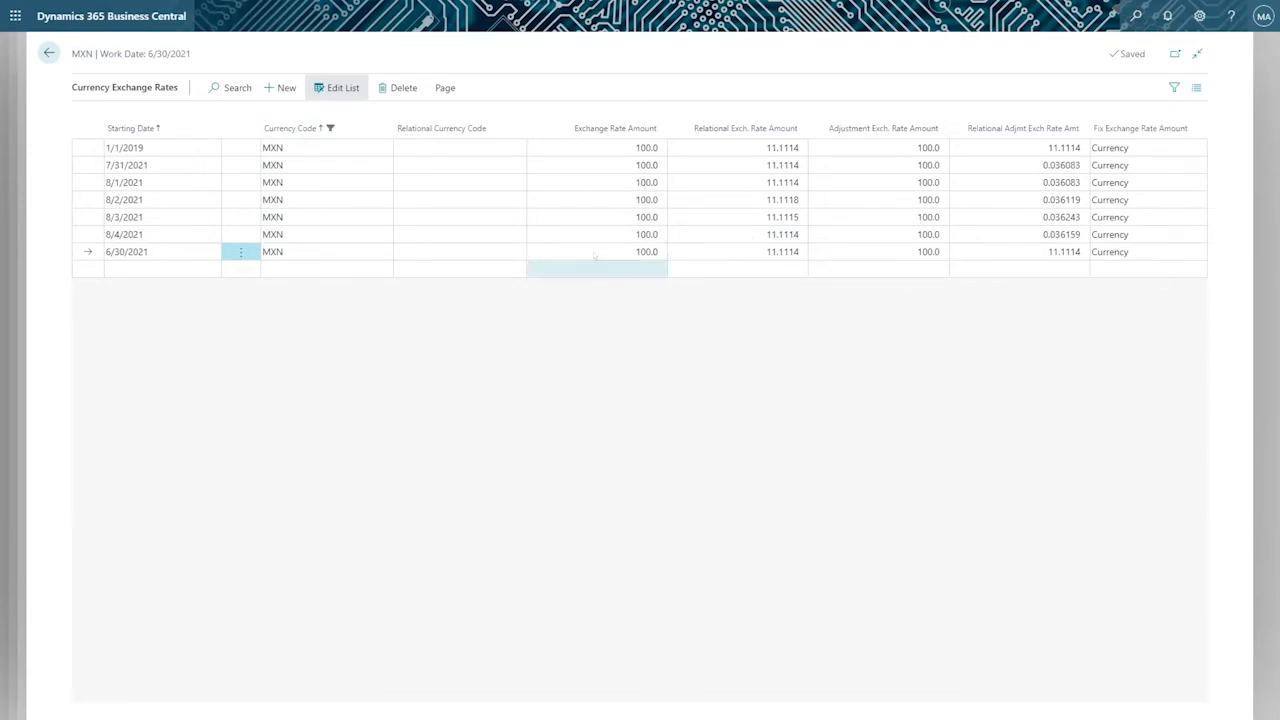
{"action": "left_click", "coordinate": [290, 254]}
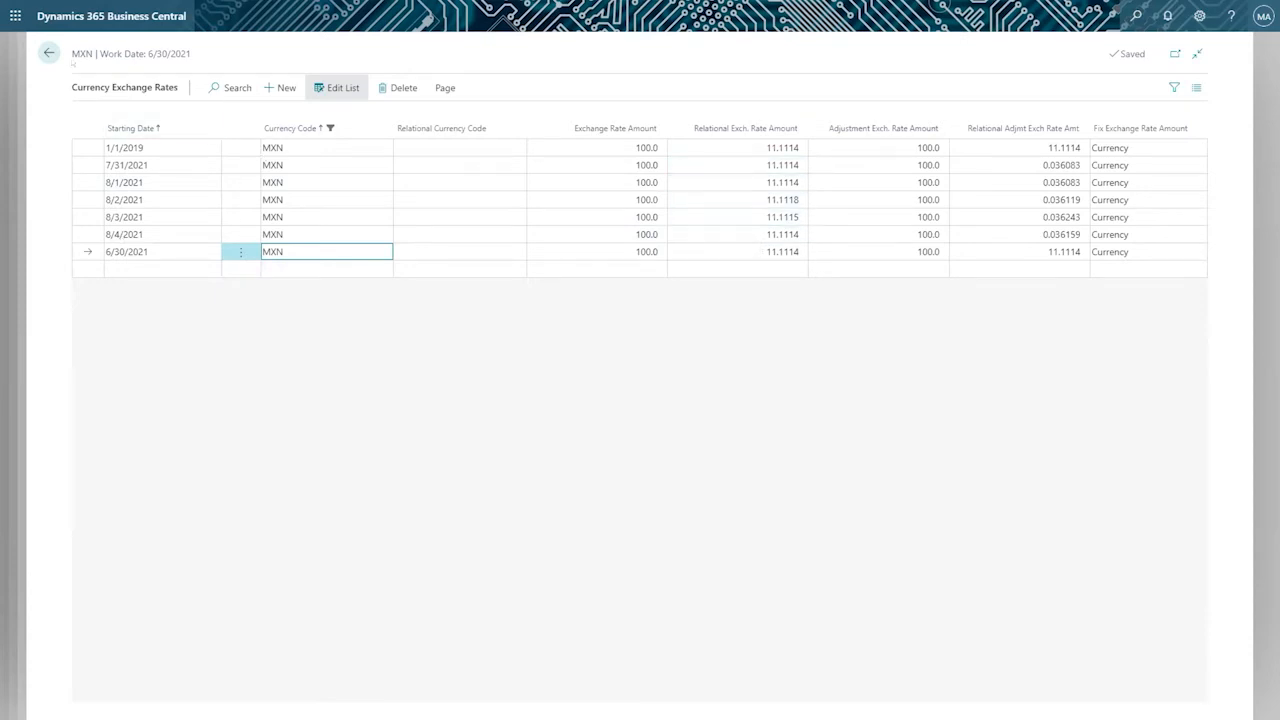
Return to the MXN Currency Card and review its exchange rate link and the available currency reports.
{"action": "left_click", "coordinate": [48, 52]}
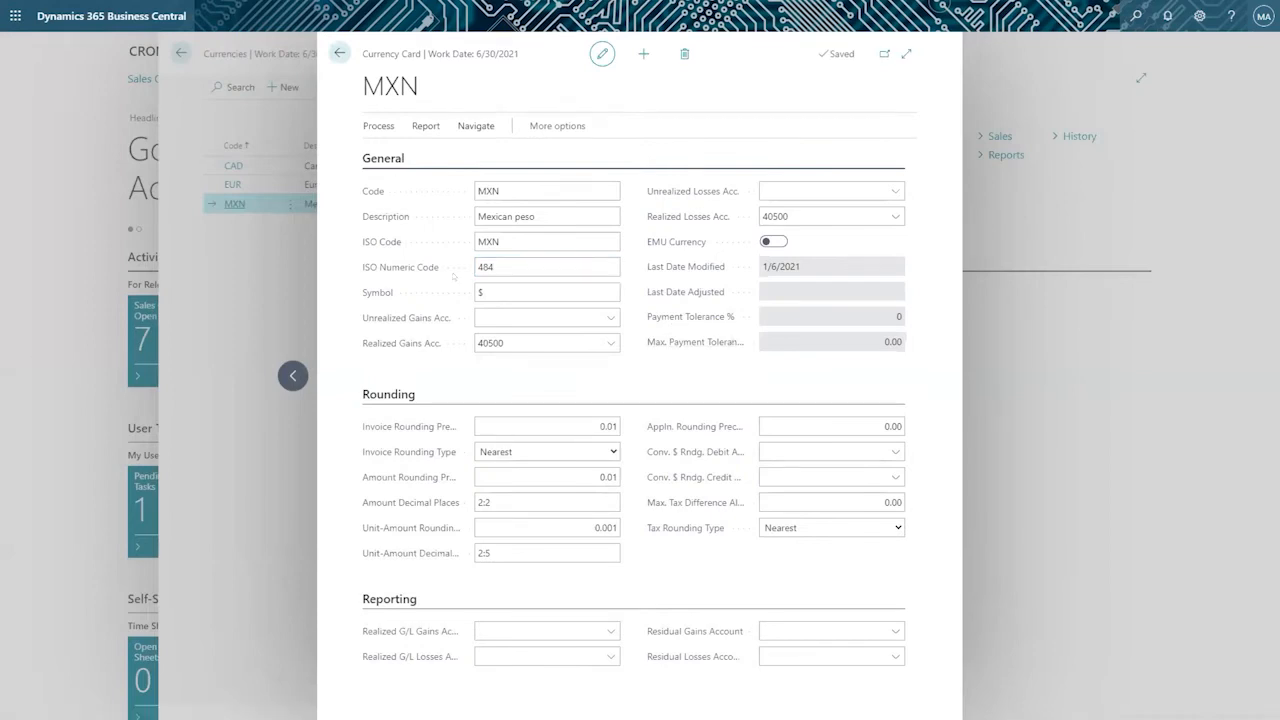
{"action": "left_click", "coordinate": [468, 127]}
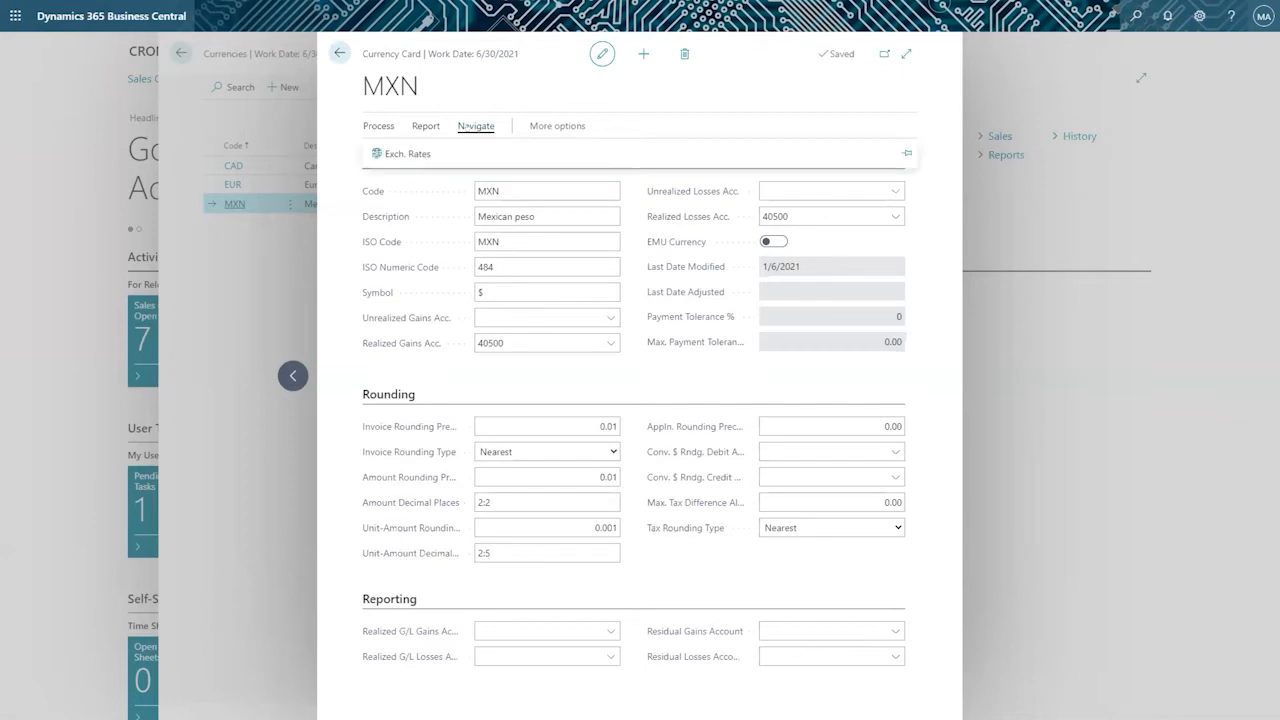
{"action": "left_click", "coordinate": [424, 126]}
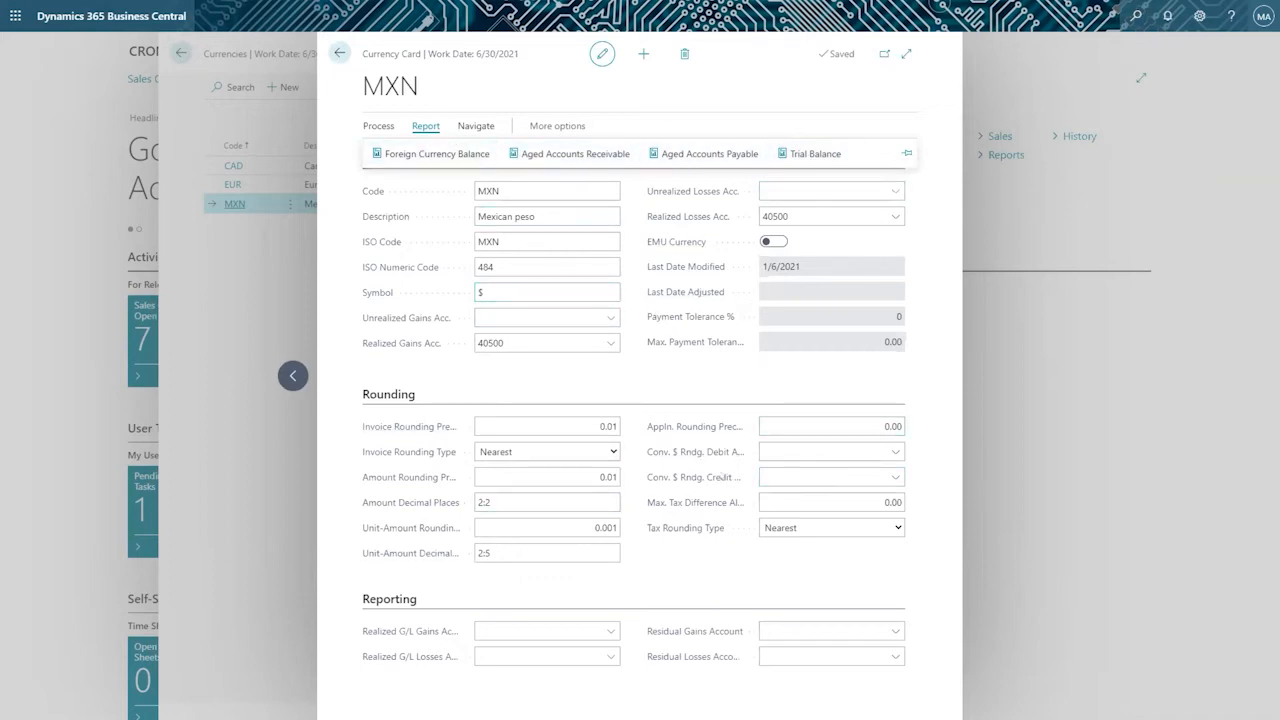
{"action": "left_click", "coordinate": [563, 424]}
Go back to the Currencies list, review its processing actions and open the Exchange Rate Services.
{"action": "left_click", "coordinate": [340, 53]}
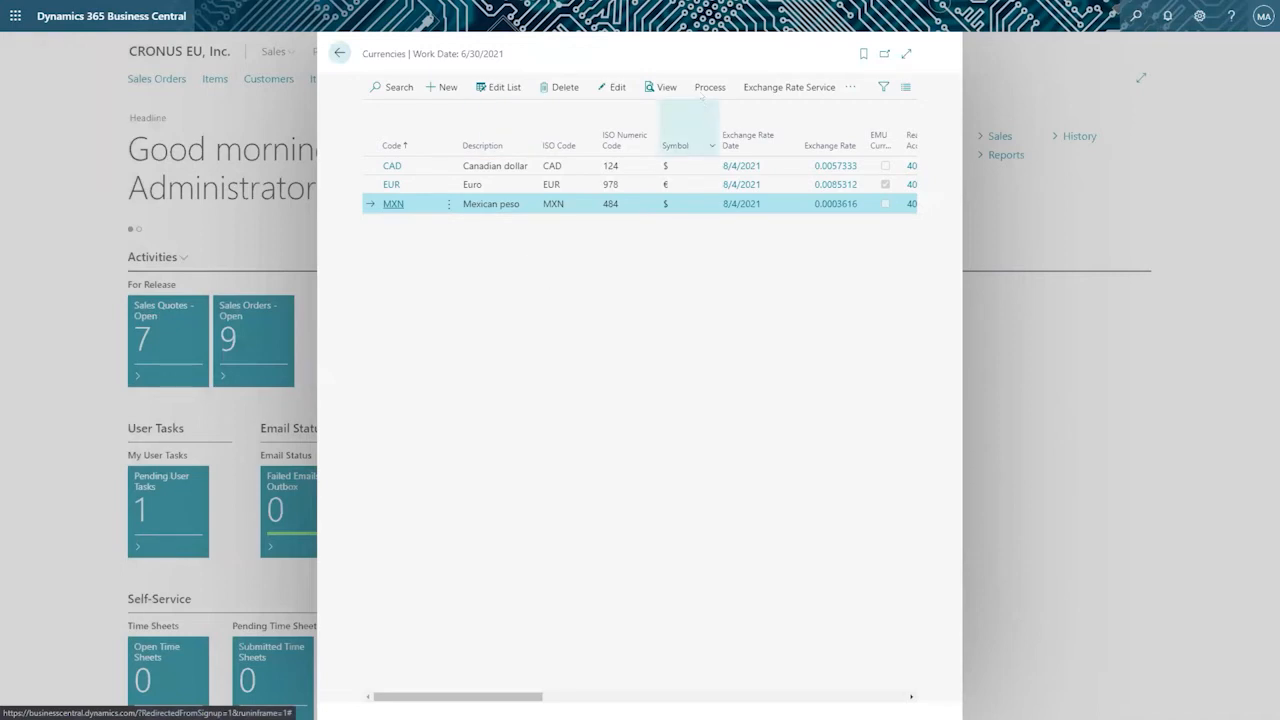
{"action": "left_click", "coordinate": [709, 88]}
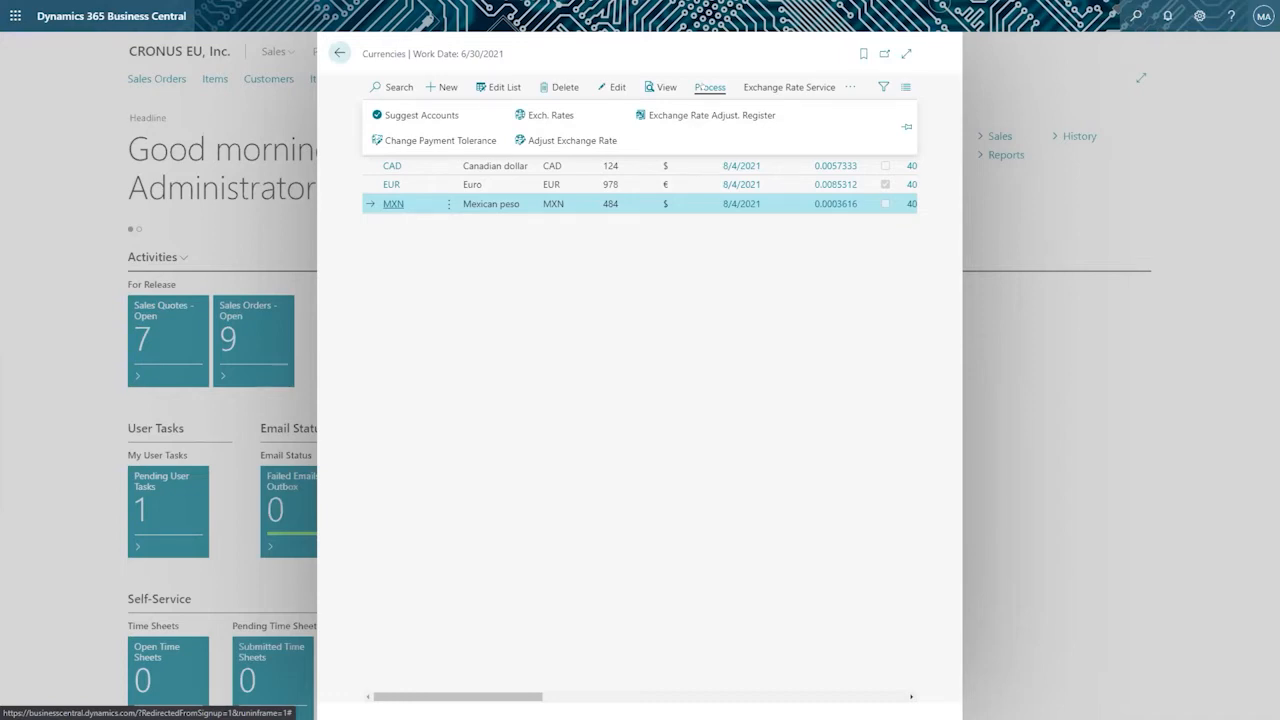
{"action": "left_click", "coordinate": [789, 87]}
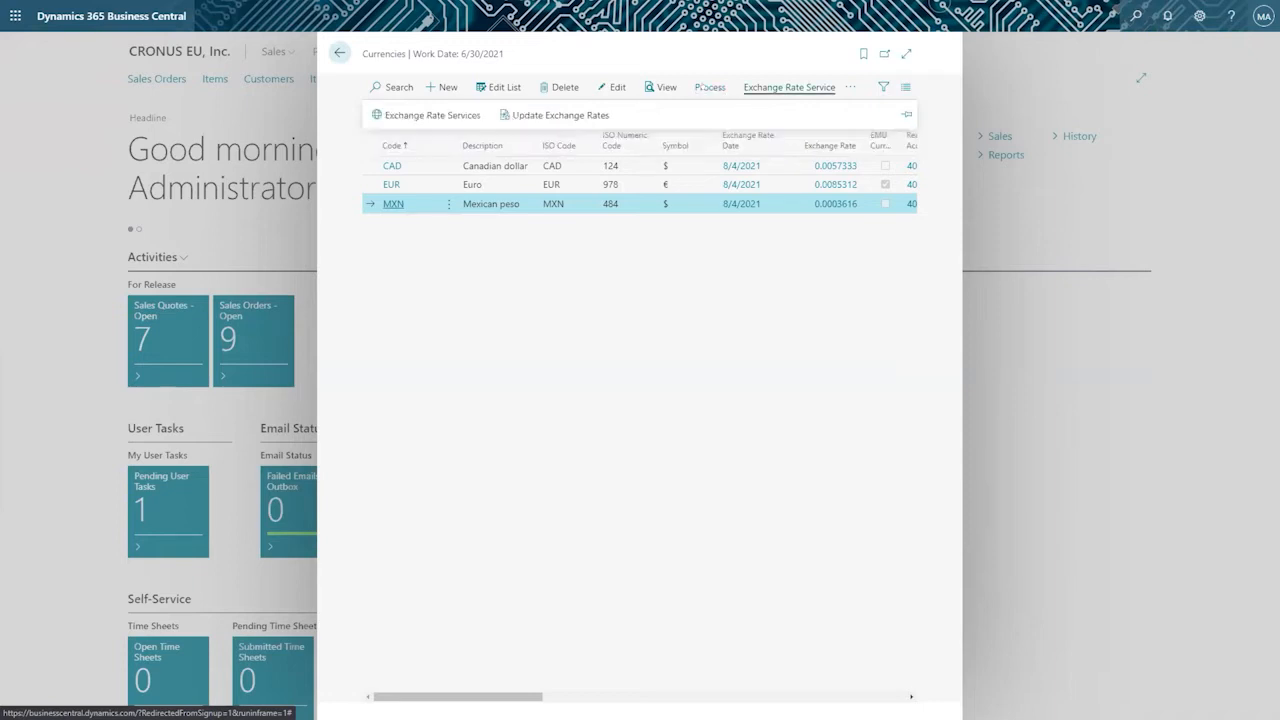
{"action": "left_click", "coordinate": [432, 115]}
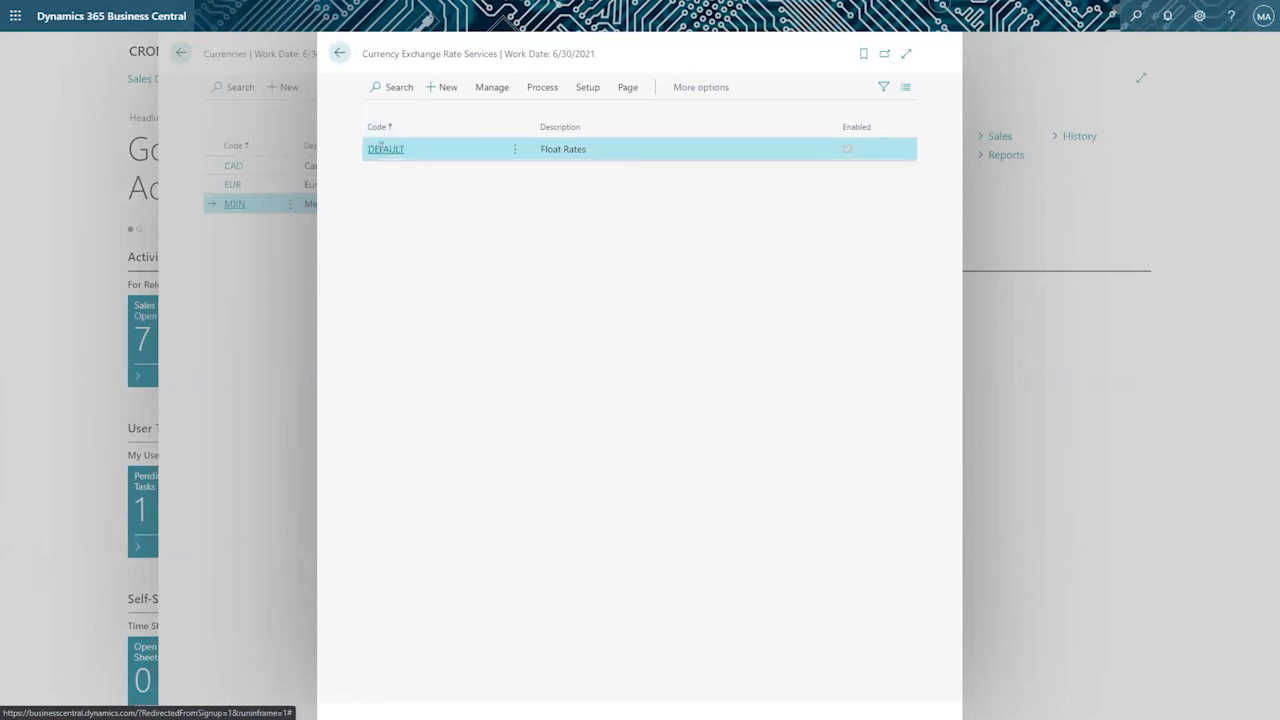
Inspect the DEFAULT Float Rates service's setup and field mapping, and return to the Currency Exchange Rate Services list.
{"action": "left_click", "coordinate": [380, 148]}
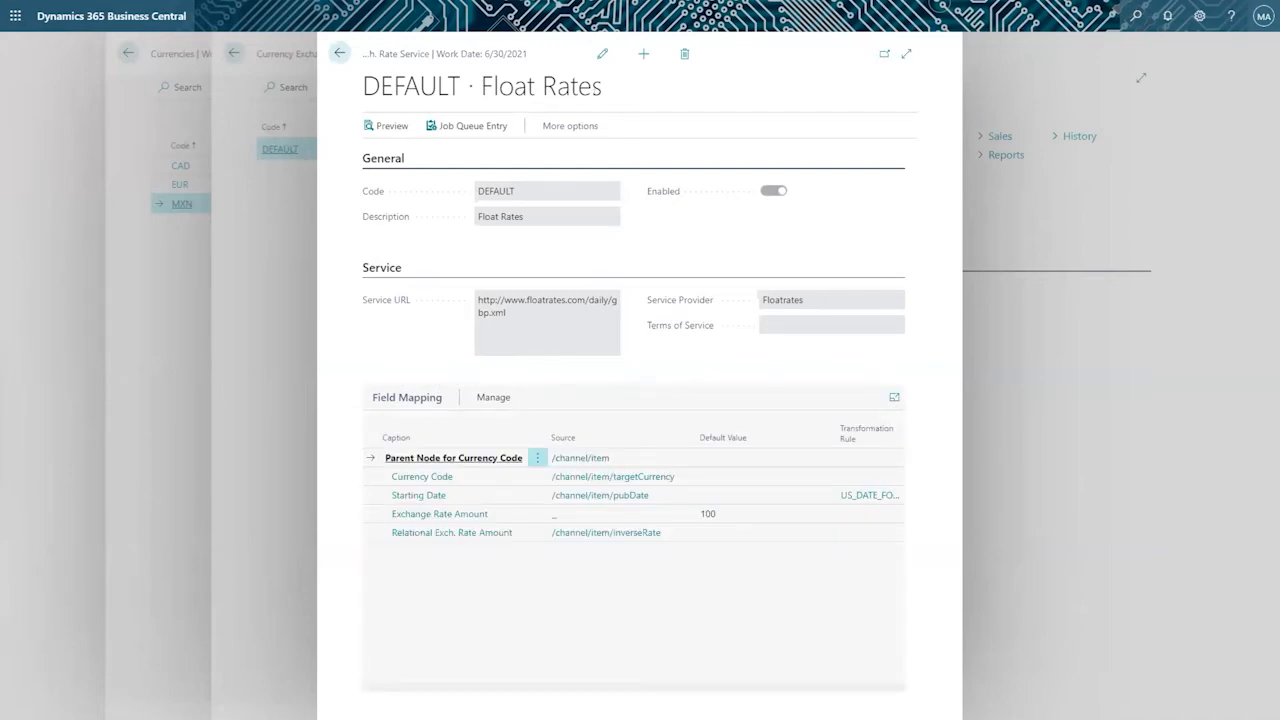
{"action": "left_click_drag", "start_coordinate": [603, 88], "coordinate": [357, 84]}
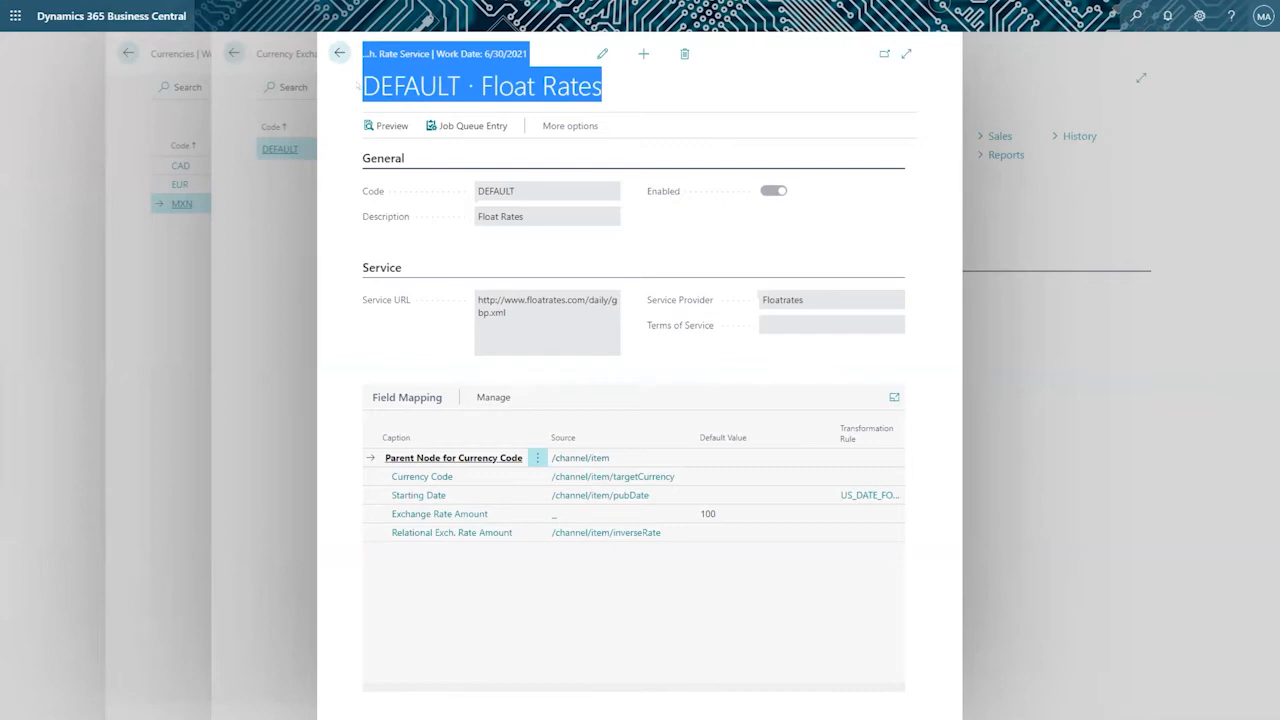
{"action": "left_click", "coordinate": [340, 53]}
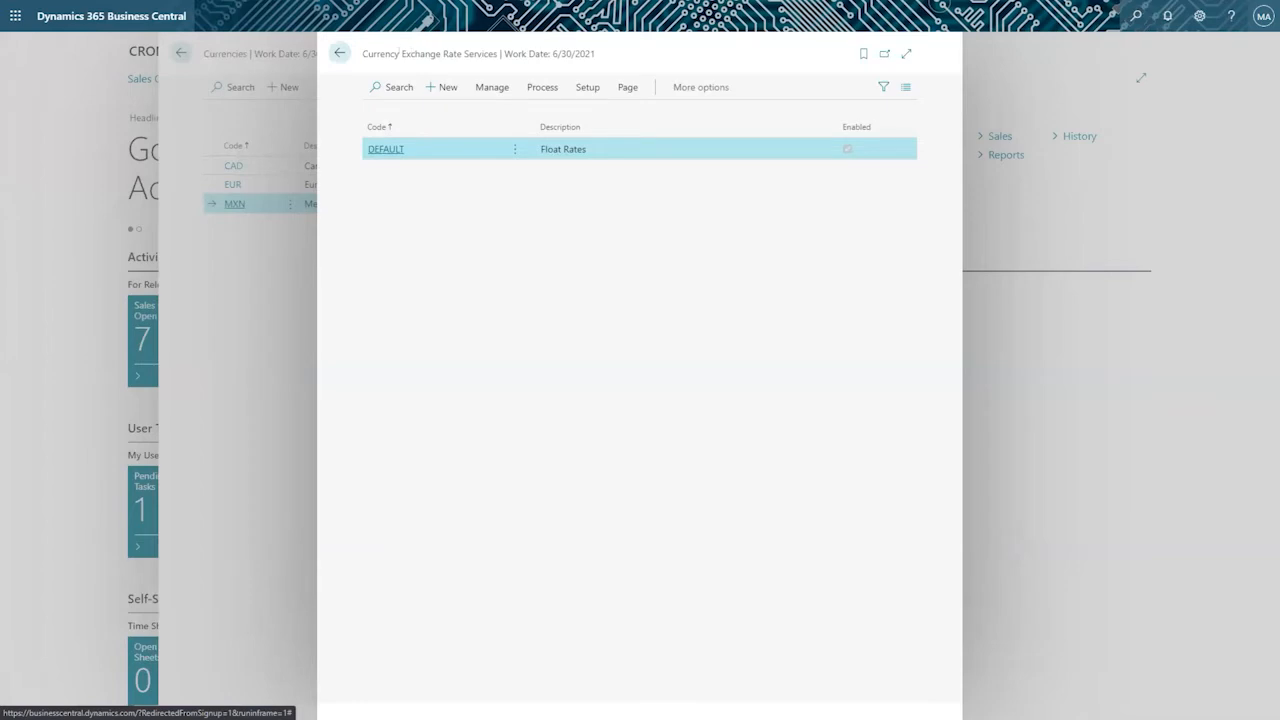
{"action": "left_click_drag", "start_coordinate": [358, 50], "coordinate": [594, 60]}
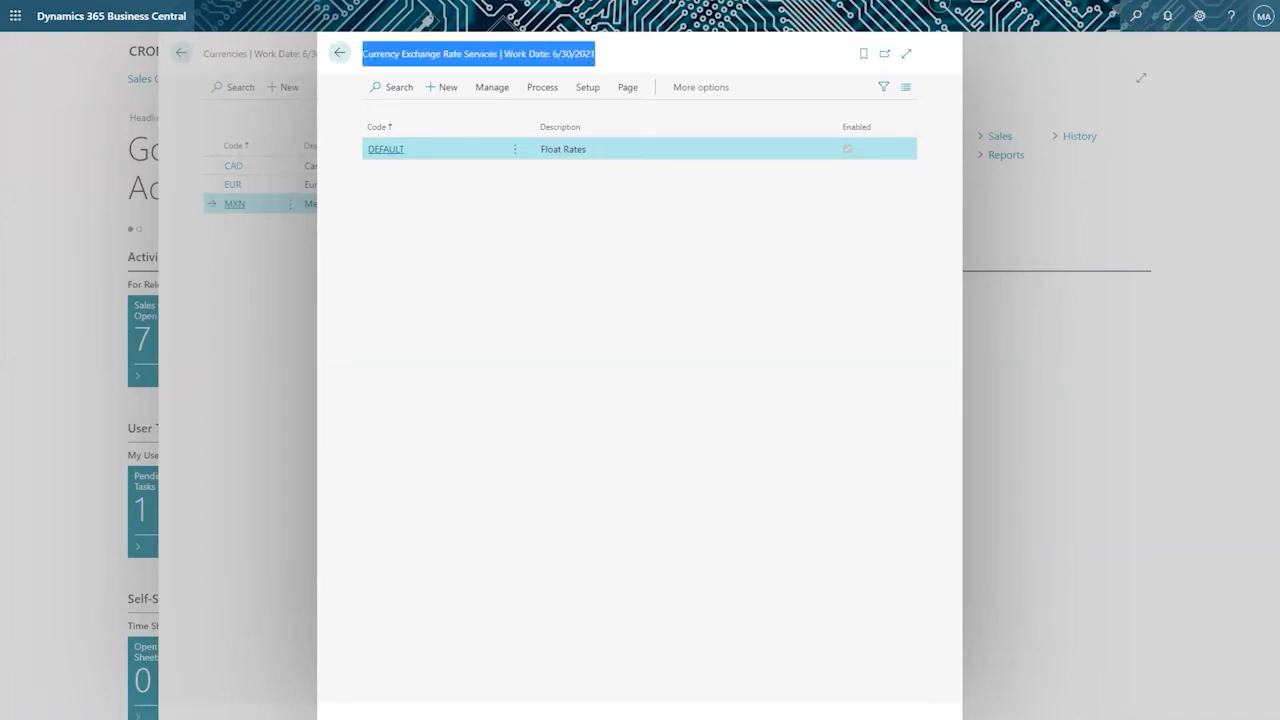
Switch to the PowerPoint presentation, start the slide show from the first slide and swap Presenter View with the slide show.
{"action": "key", "text": "alt+Tab"}
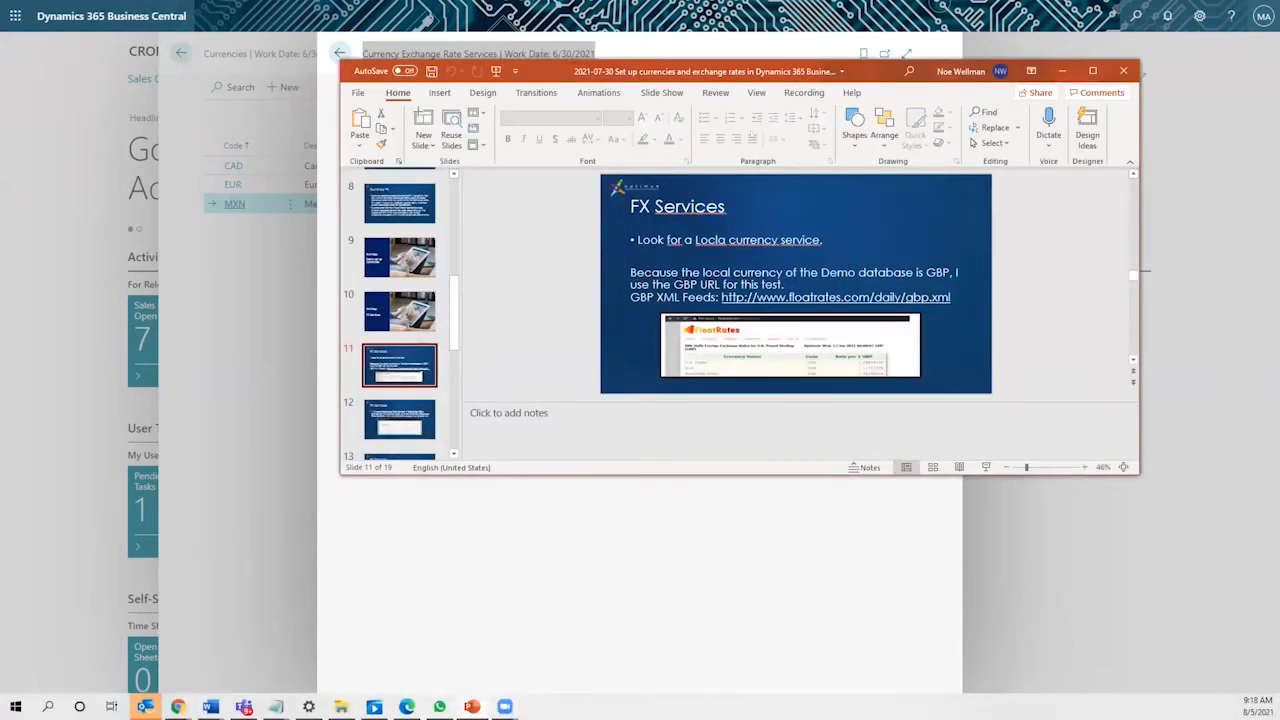
{"action": "key", "text": "F5"}
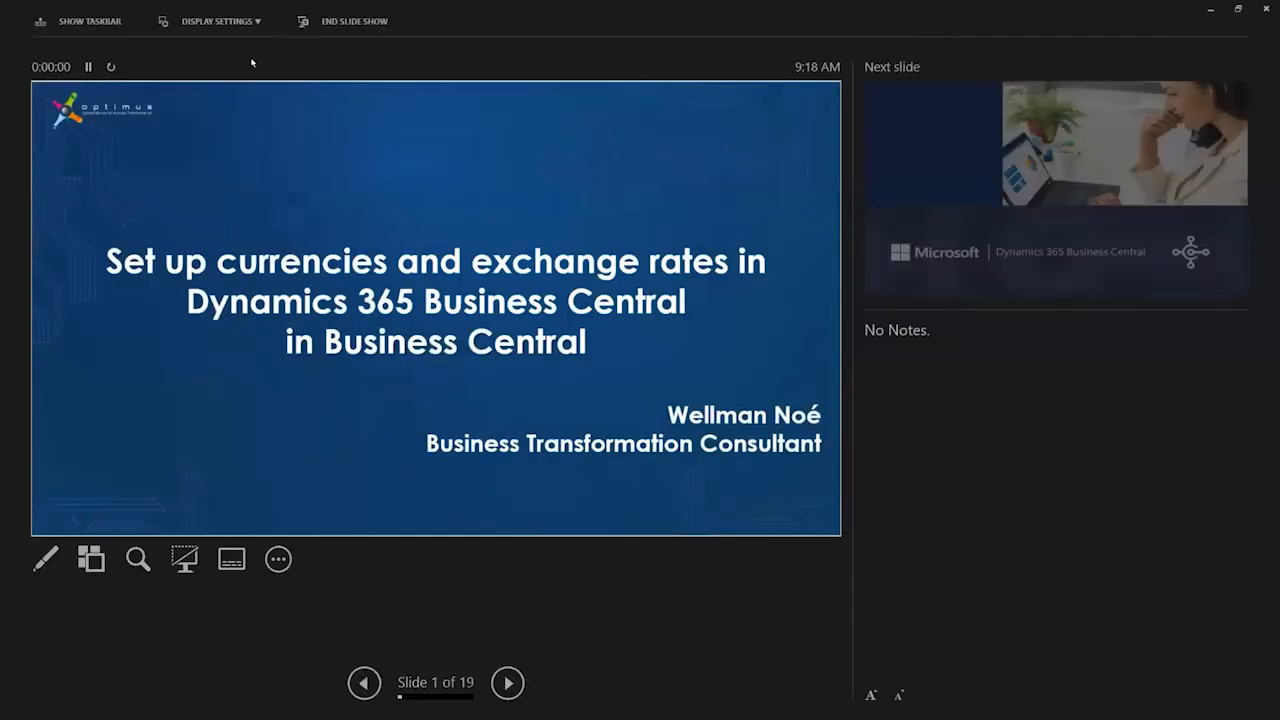
{"action": "left_click", "coordinate": [244, 22]}
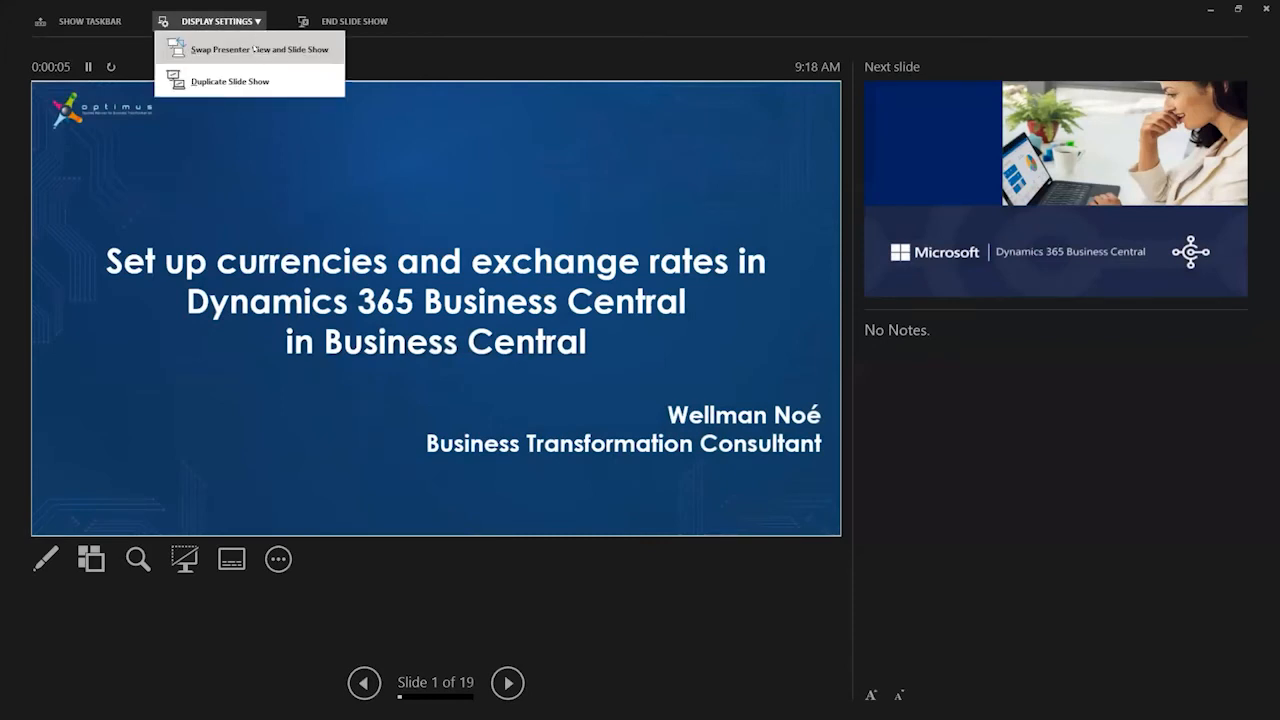
{"action": "left_click", "coordinate": [256, 49]}
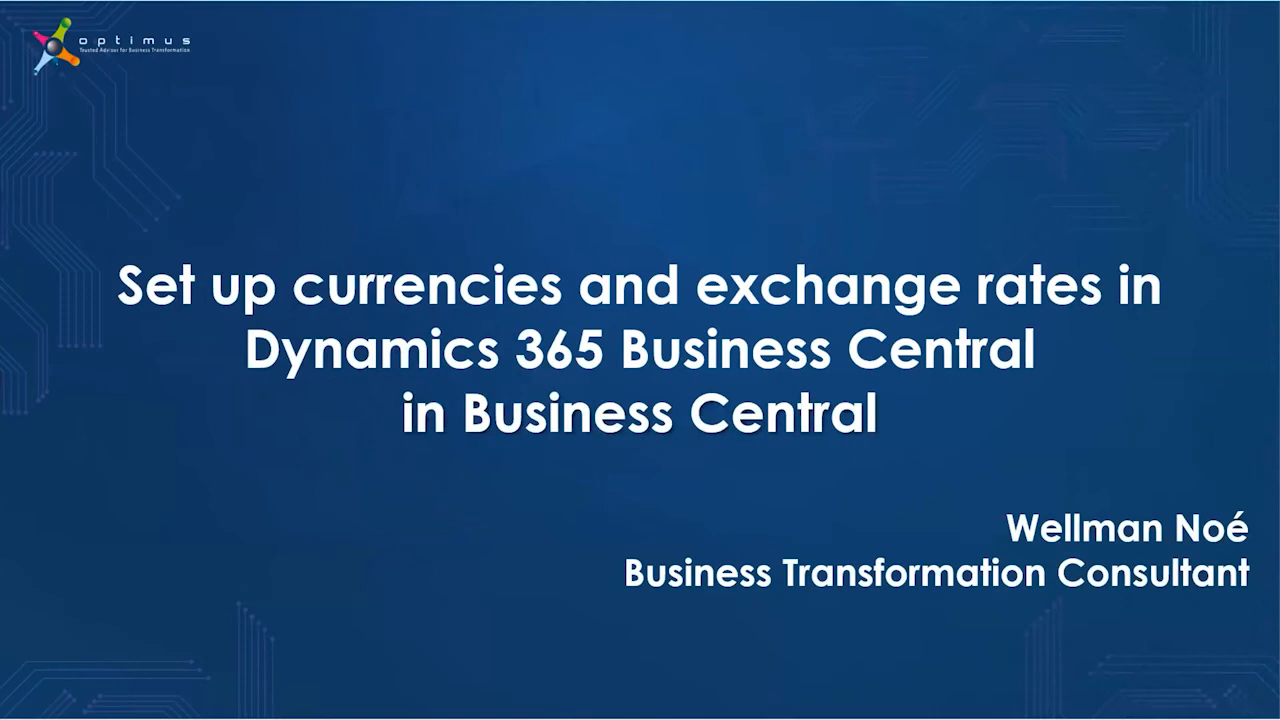
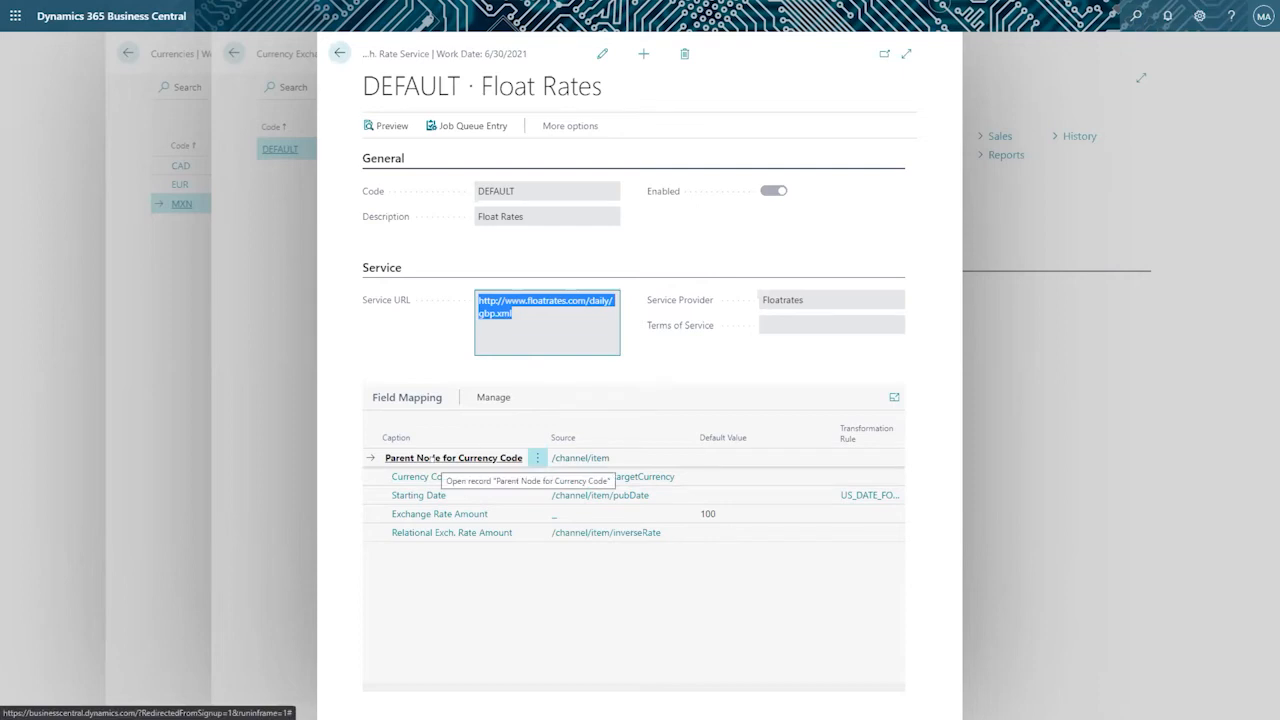
Open the source selection for Parent Node for Currency Code and review the channel-level XML elements with their example values.
{"action": "left_click", "coordinate": [636, 458]}
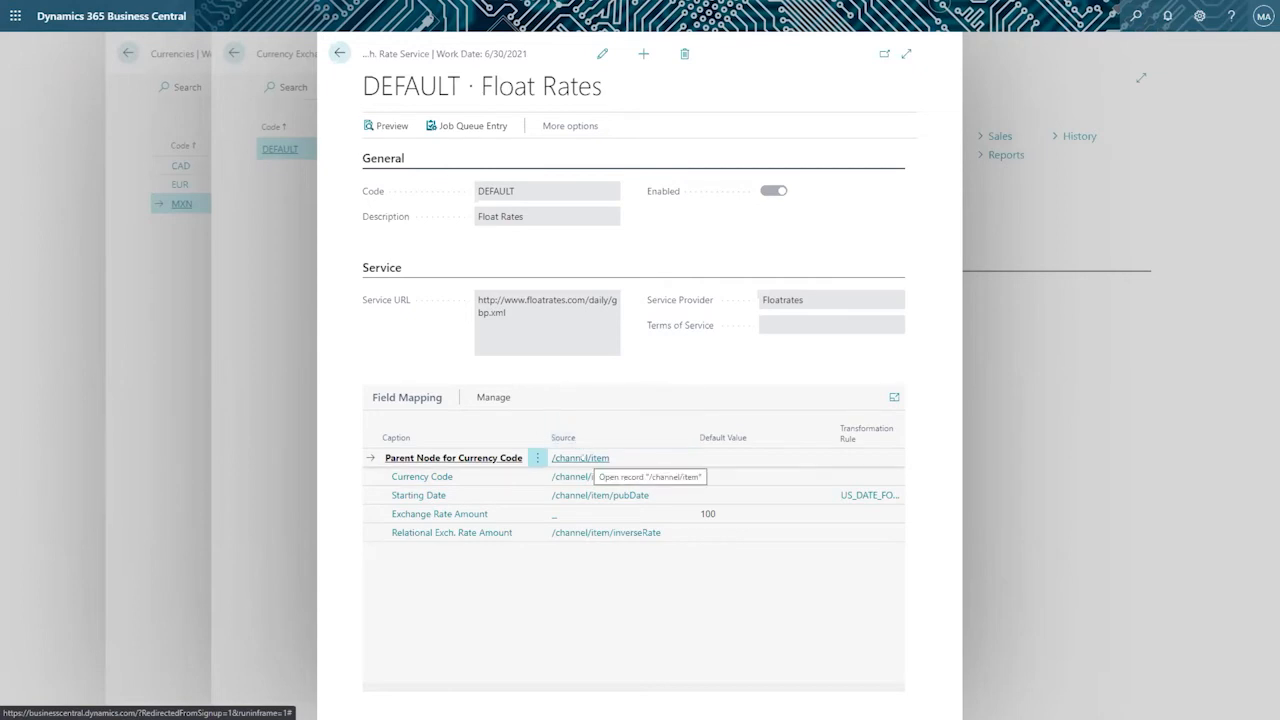
{"action": "left_click", "coordinate": [583, 458]}
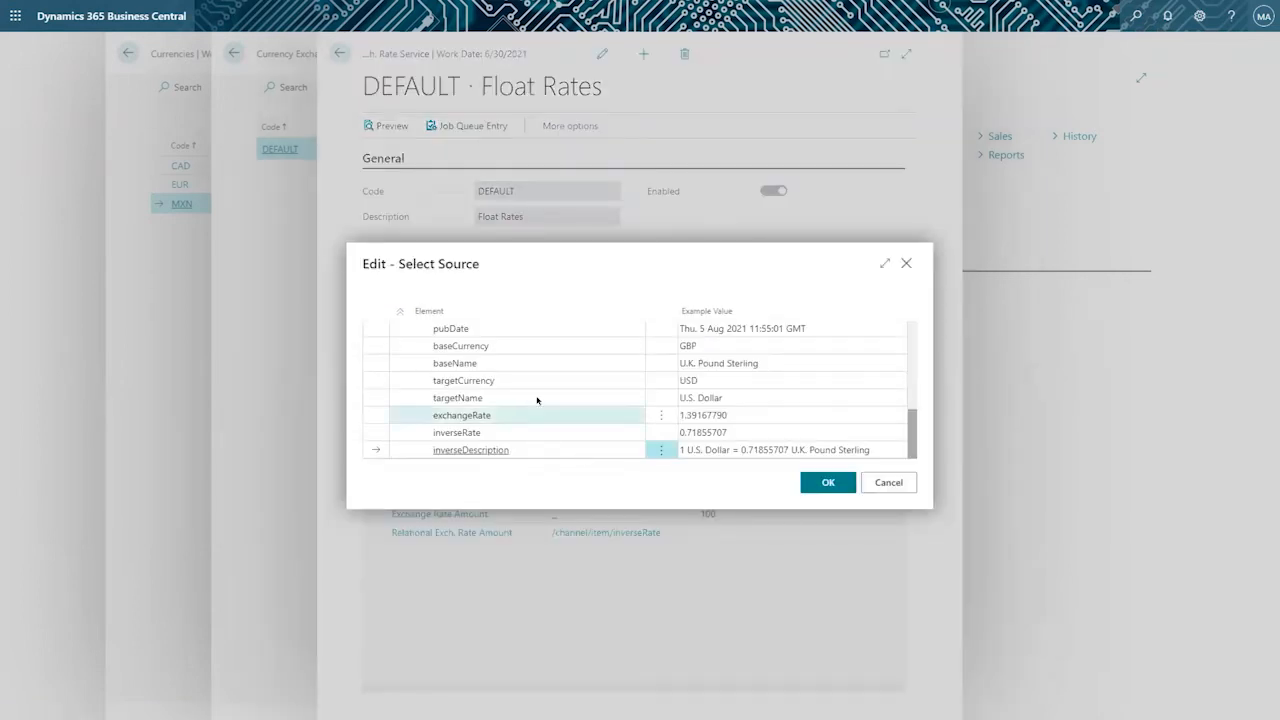
{"action": "left_click", "coordinate": [888, 483]}
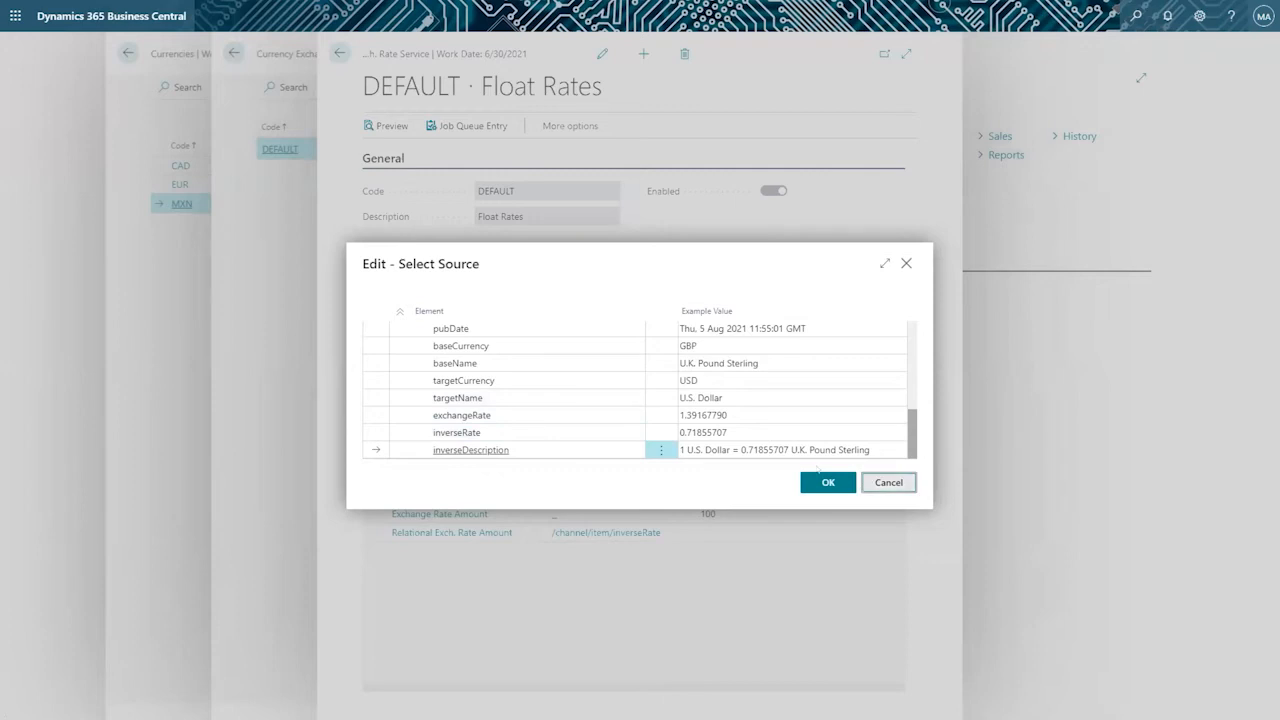
{"action": "left_click", "coordinate": [582, 450]}
{"action": "scroll", "coordinate": [550, 385], "scroll_direction": "up", "scroll_amount": 2}
{"action": "scroll", "coordinate": [520, 390], "scroll_direction": "up", "scroll_amount": 3}
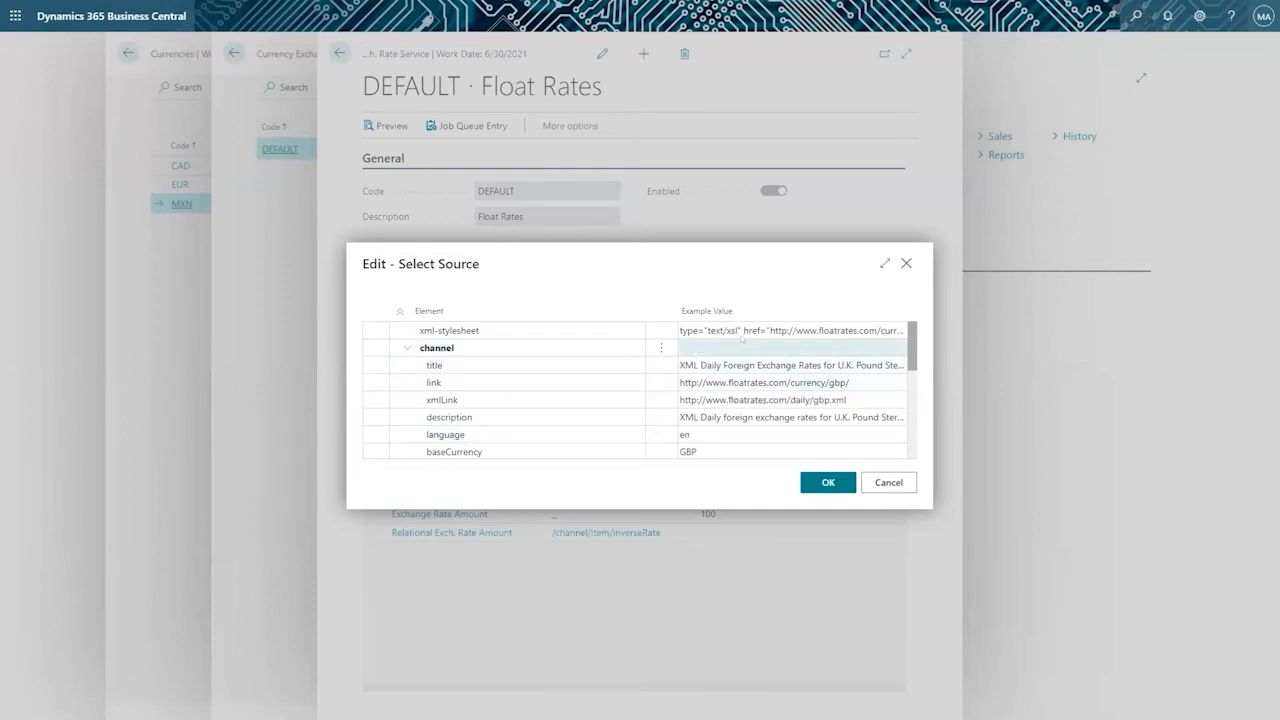
{"action": "scroll", "coordinate": [733, 349], "scroll_direction": "down", "scroll_amount": 1}
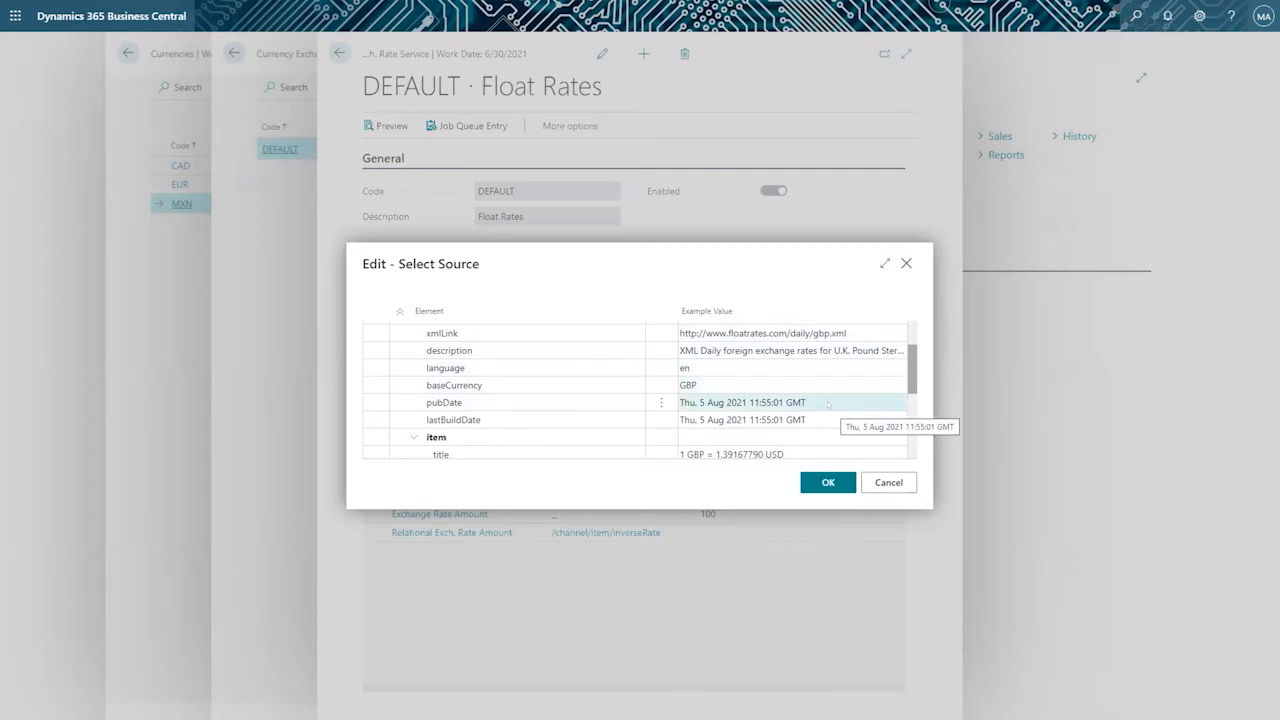
{"action": "scroll", "coordinate": [828, 404], "scroll_direction": "down", "scroll_amount": 2}
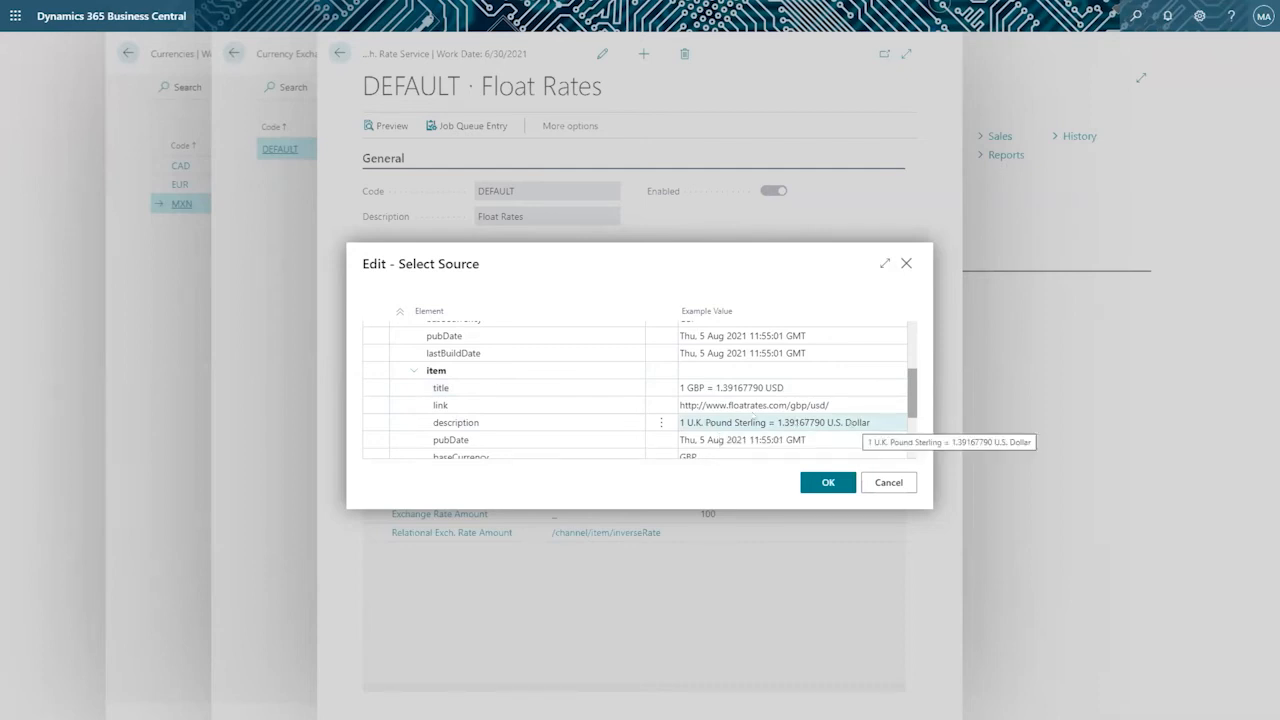
Examine the elements under the item node, from title through targetName to inverseDescription, and close the source selection.
{"action": "left_click", "coordinate": [720, 388]}
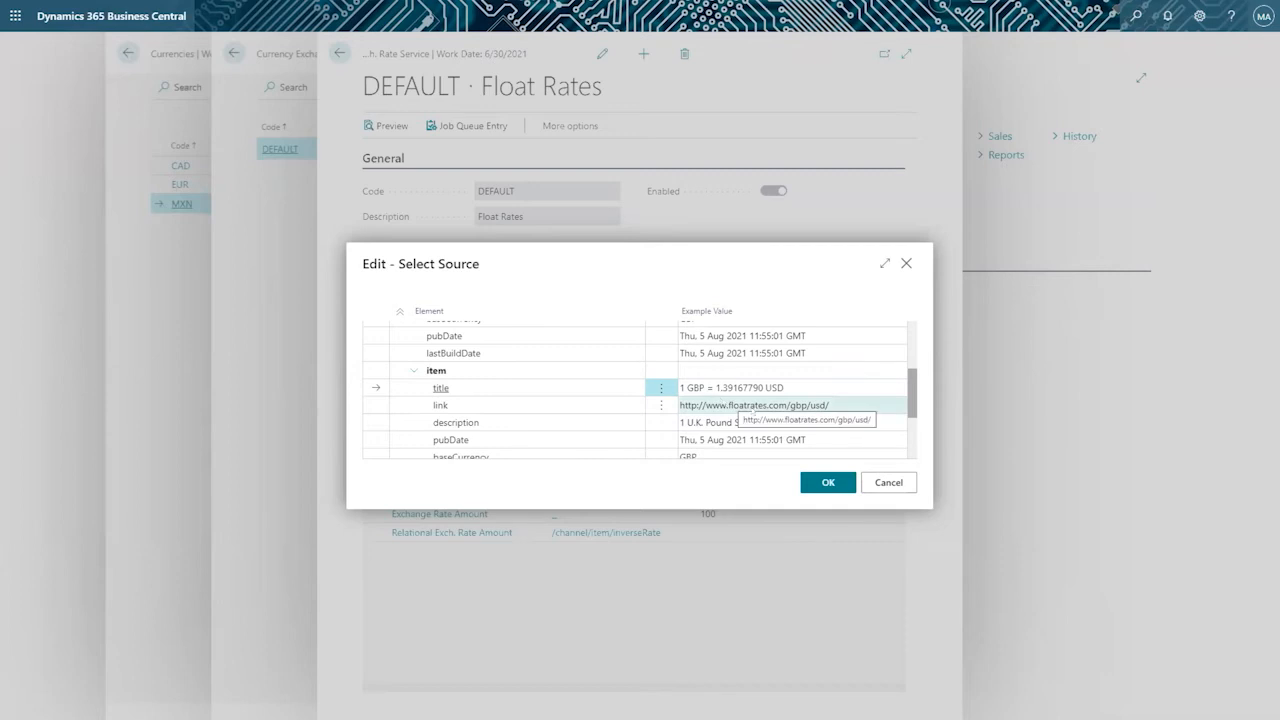
{"action": "scroll", "coordinate": [752, 410], "scroll_direction": "down", "scroll_amount": 1}
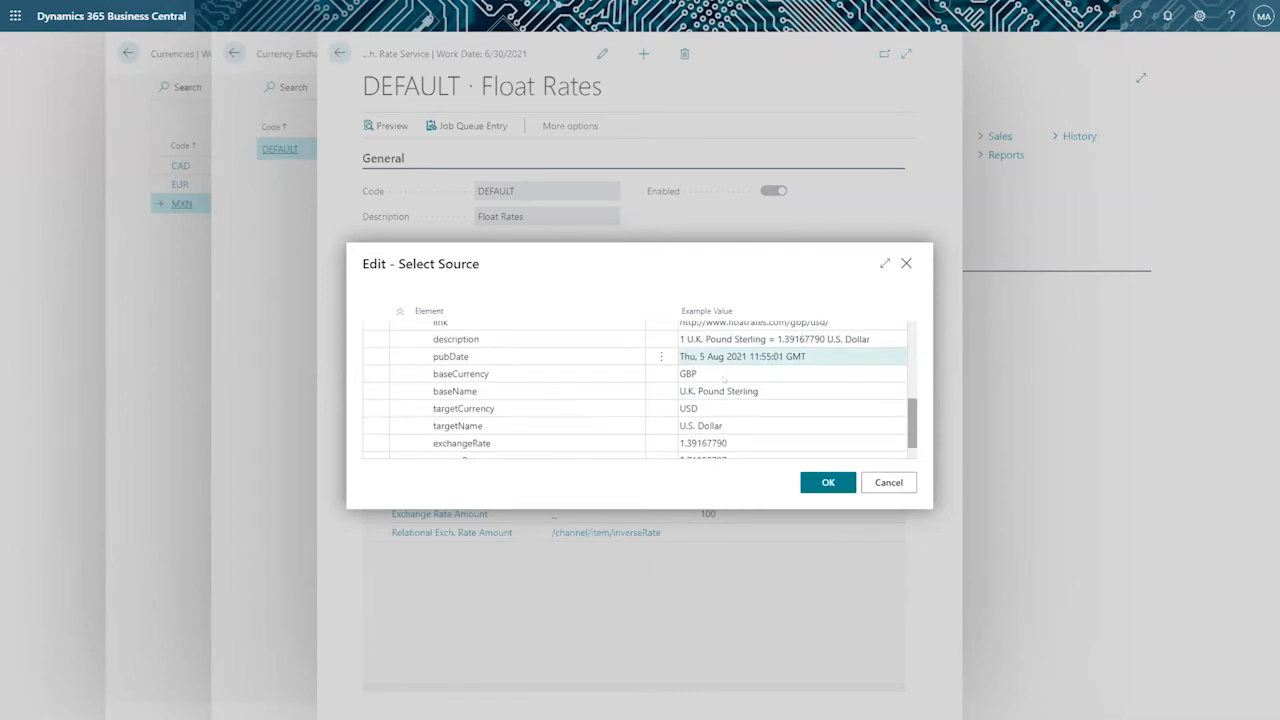
{"action": "scroll", "coordinate": [724, 378], "scroll_direction": "down", "scroll_amount": 1}
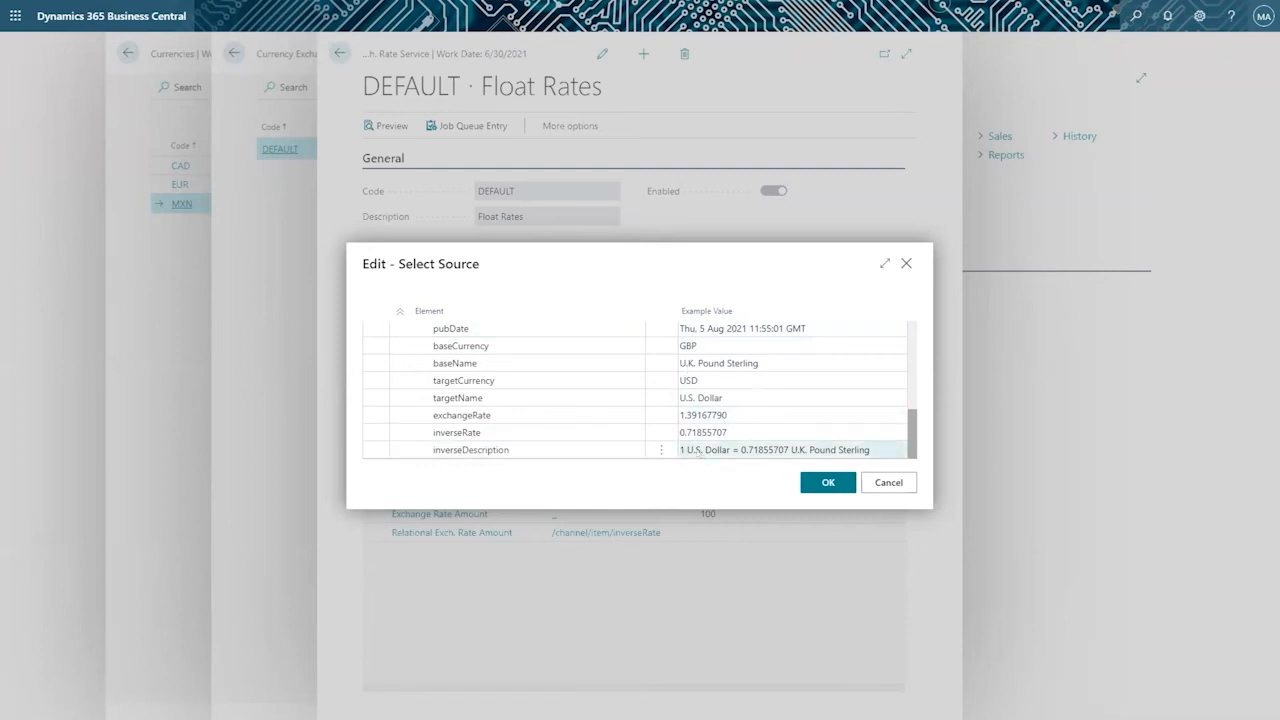
{"action": "left_click", "coordinate": [457, 398]}
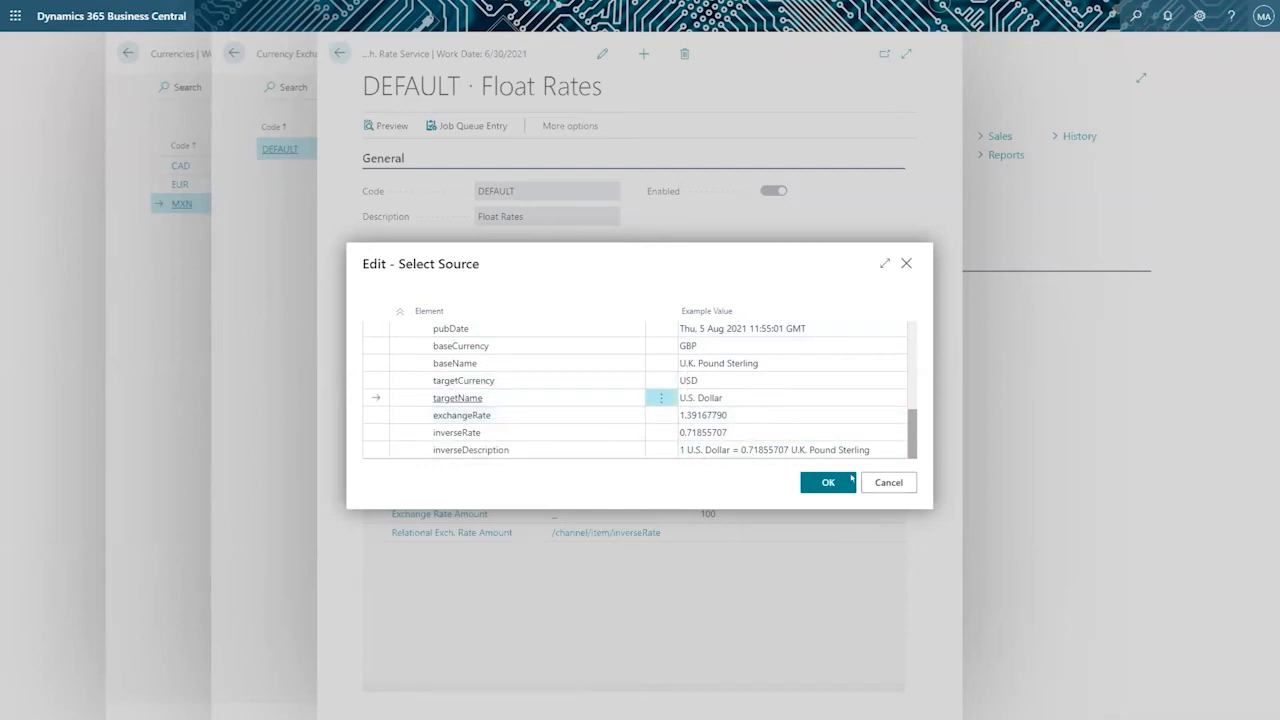
{"action": "left_click", "coordinate": [849, 481]}
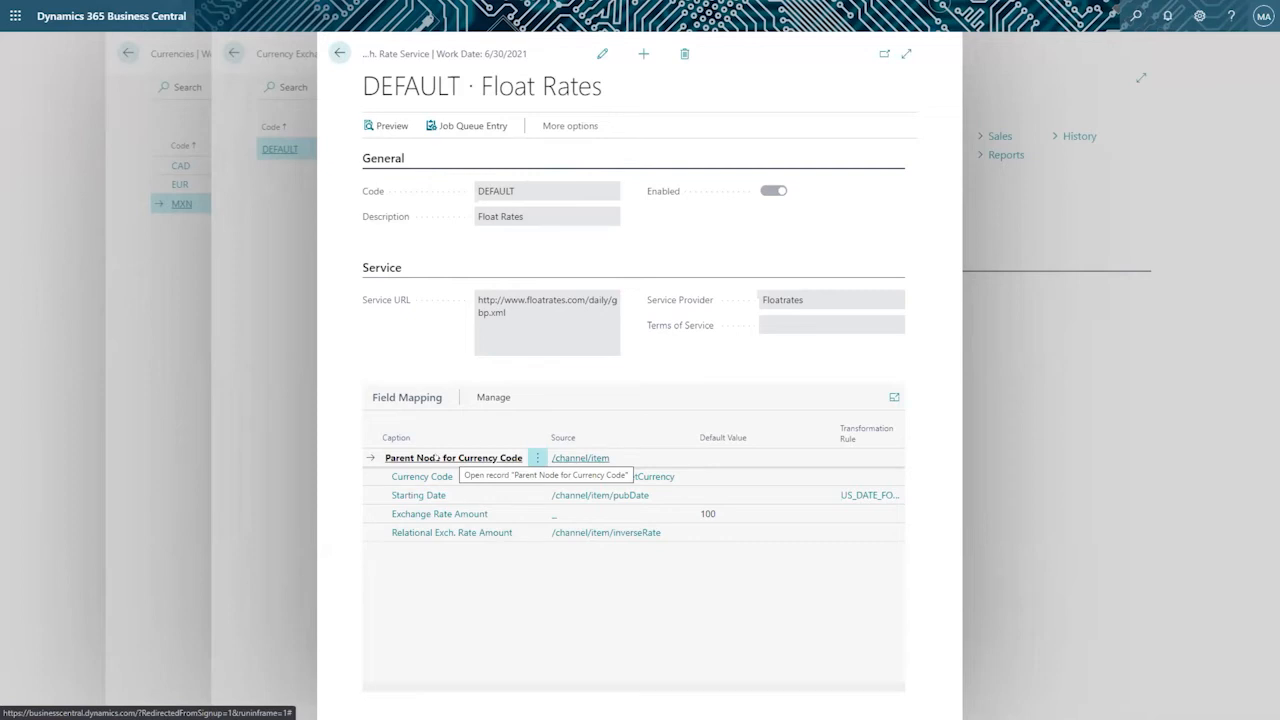
Reopen the Parent Node for Currency Code source, trace the path from channel to item, and cancel the selection.
{"action": "left_click", "coordinate": [558, 457]}
{"action": "scroll", "coordinate": [516, 408], "scroll_direction": "up", "scroll_amount": 3}
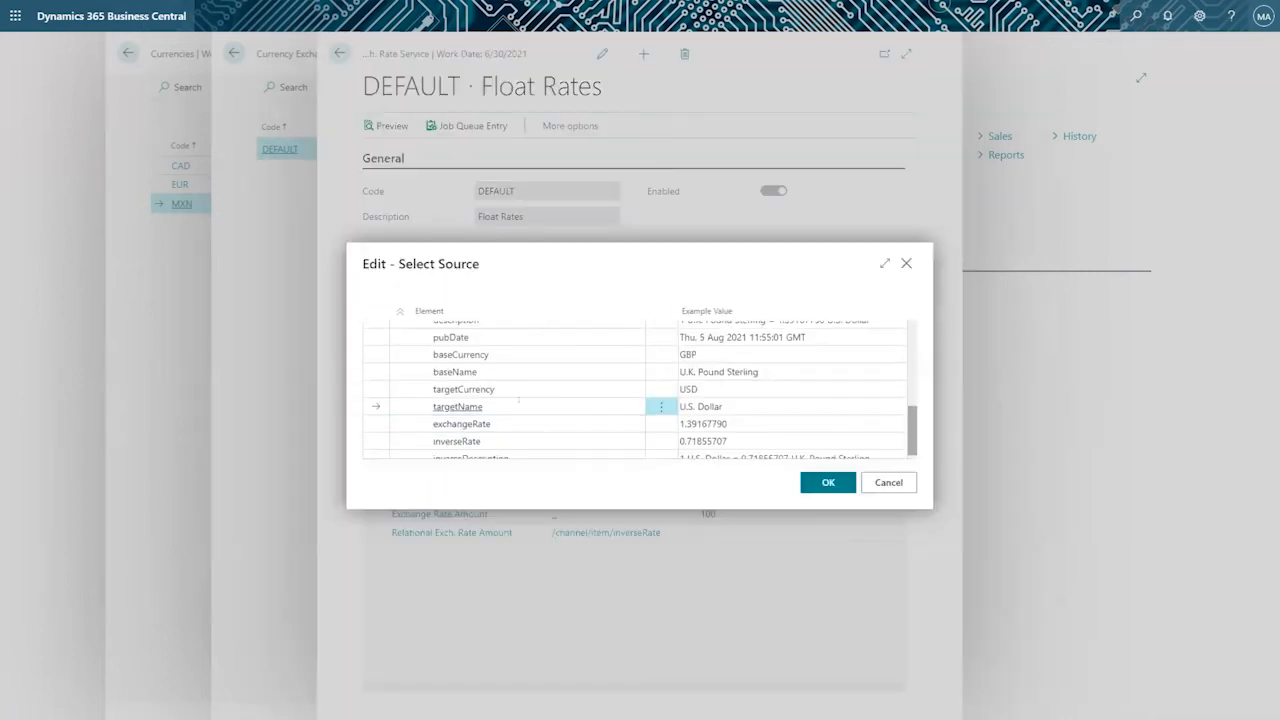
{"action": "left_click", "coordinate": [457, 348]}
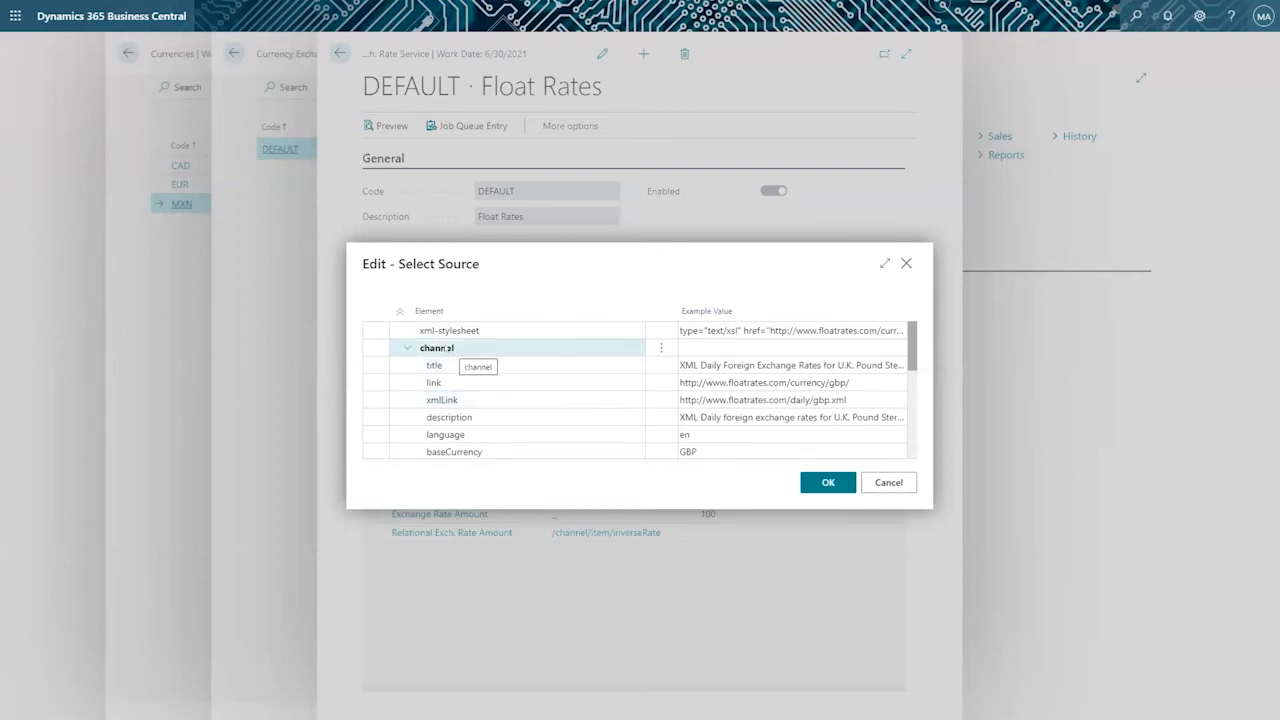
{"action": "left_click", "coordinate": [484, 369]}
{"action": "left_click", "coordinate": [421, 347]}
{"action": "scroll", "coordinate": [487, 368], "scroll_direction": "down", "scroll_amount": 2}
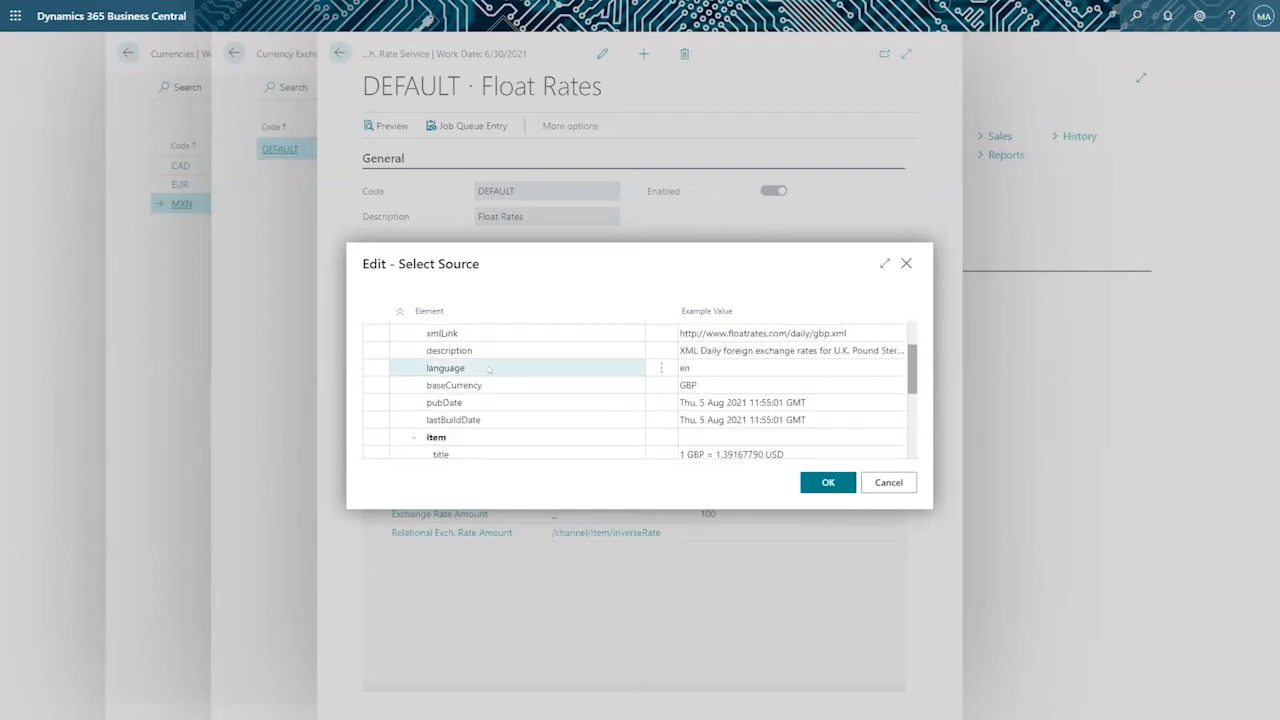
{"action": "left_click", "coordinate": [452, 436]}
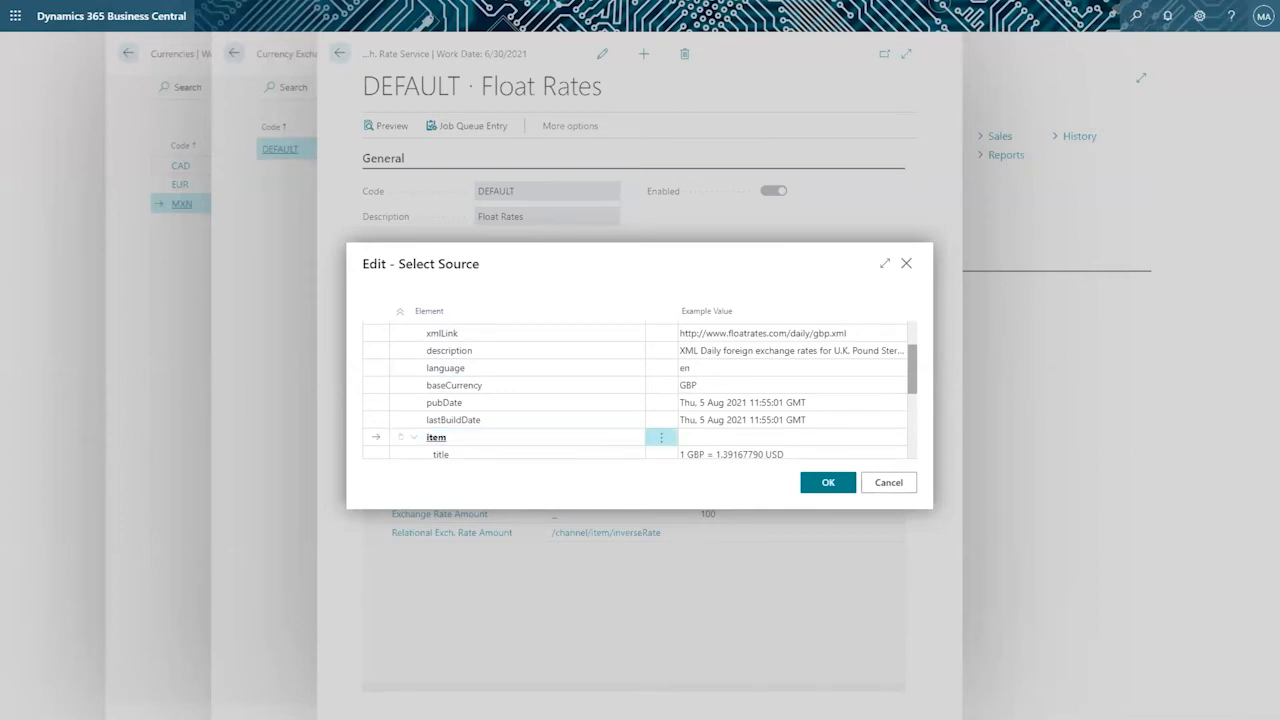
{"action": "left_click", "coordinate": [888, 482]}
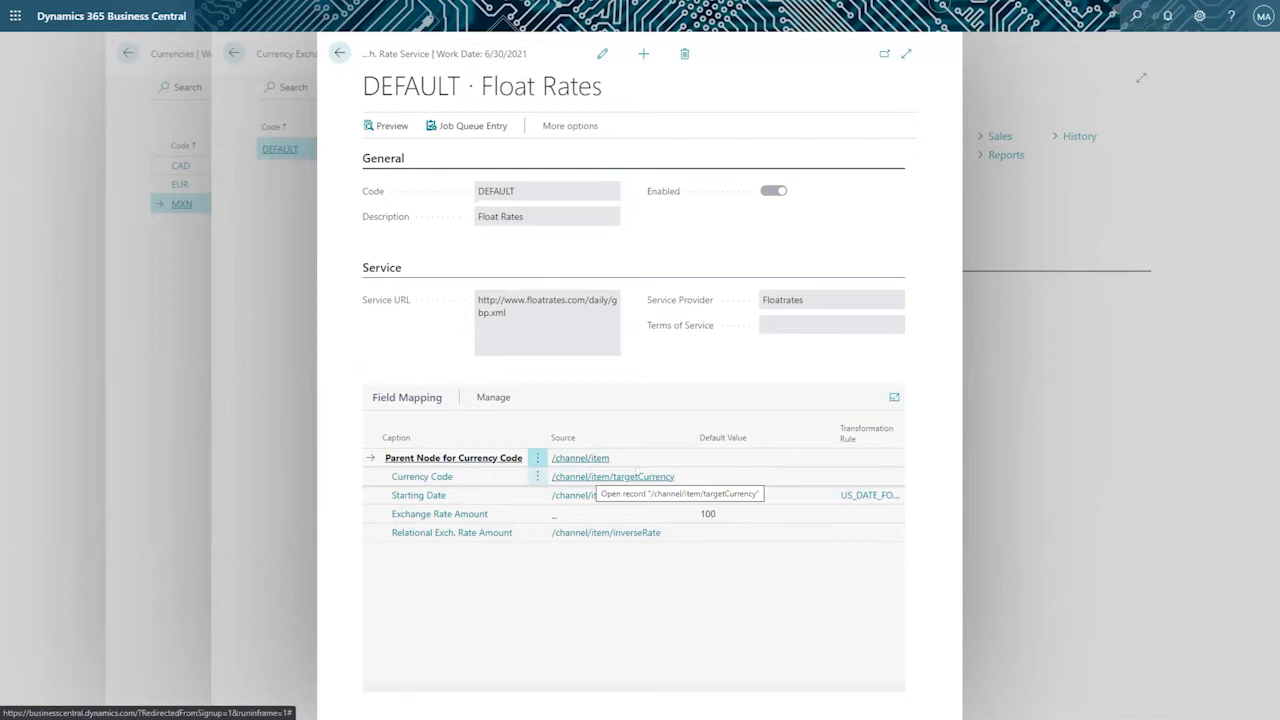
Inspect the Currency Code source, comparing the baseCurrency, baseName and targetCurrency elements, and cancel without changing the mapping.
{"action": "left_click", "coordinate": [642, 477]}
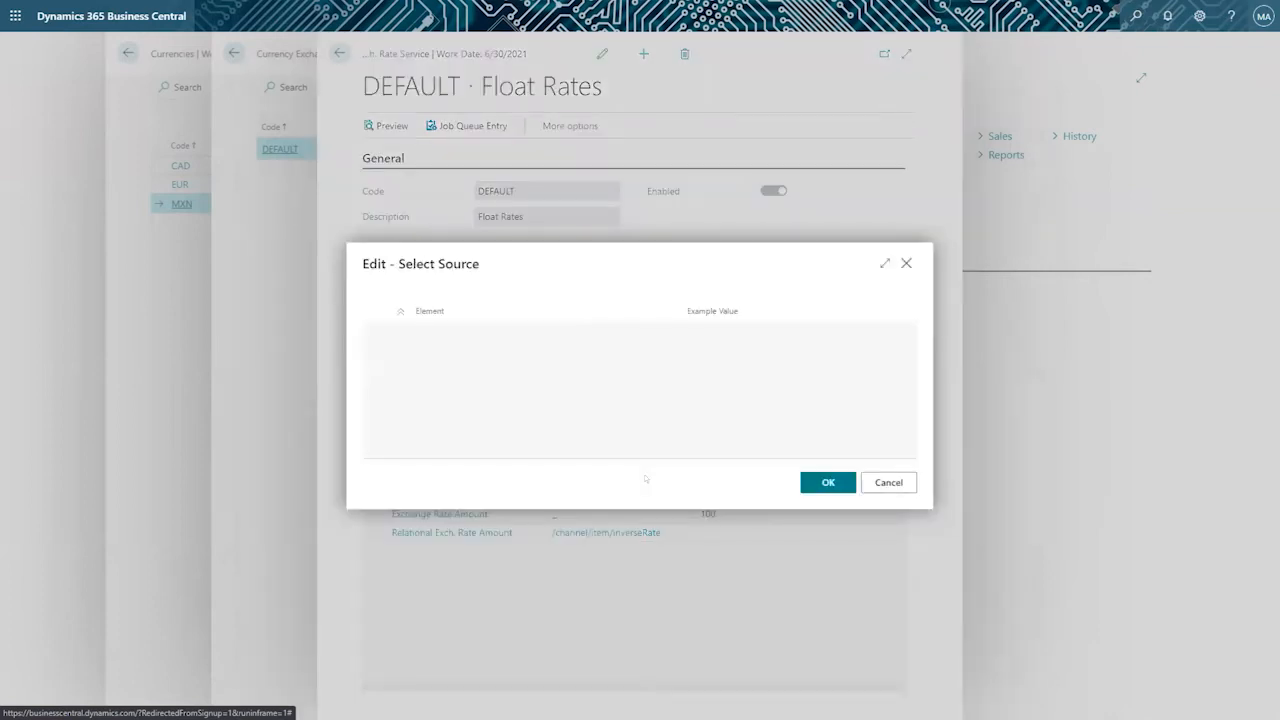
{"action": "scroll", "coordinate": [468, 411], "scroll_direction": "down", "scroll_amount": 1}
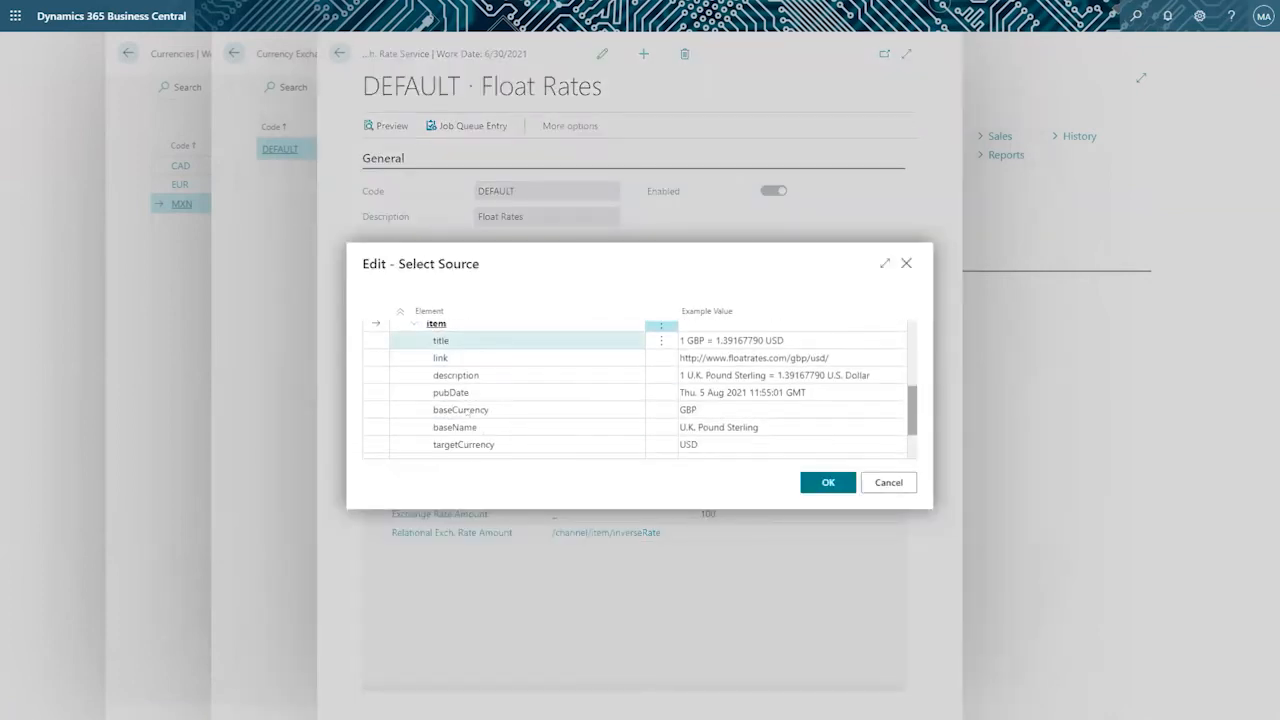
{"action": "left_click", "coordinate": [468, 410]}
{"action": "left_click", "coordinate": [482, 427]}
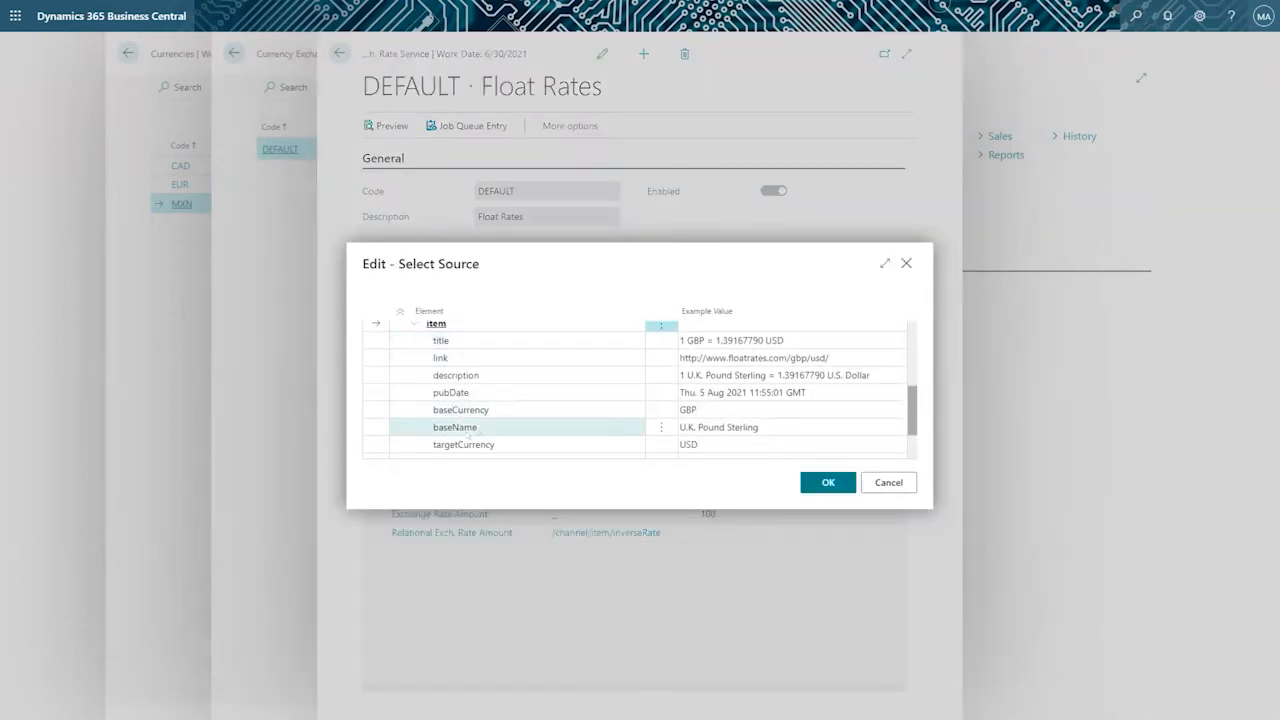
{"action": "left_click", "coordinate": [497, 445]}
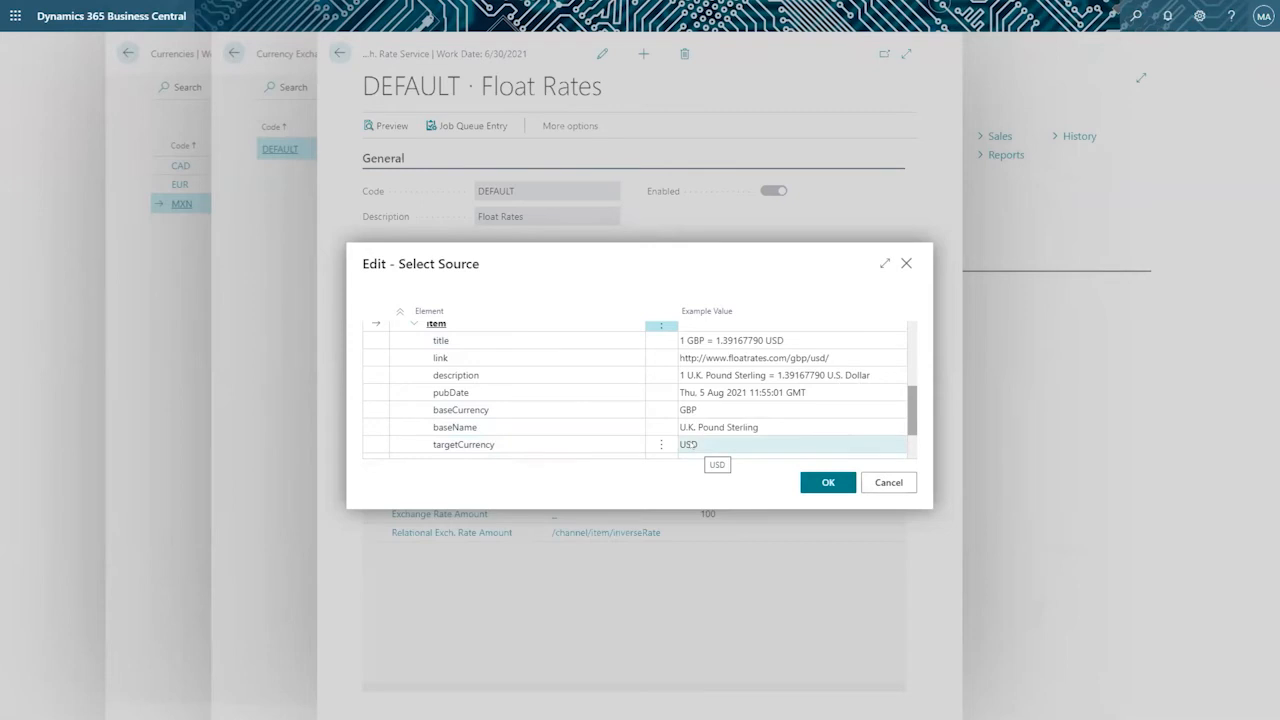
{"action": "left_click", "coordinate": [877, 479]}
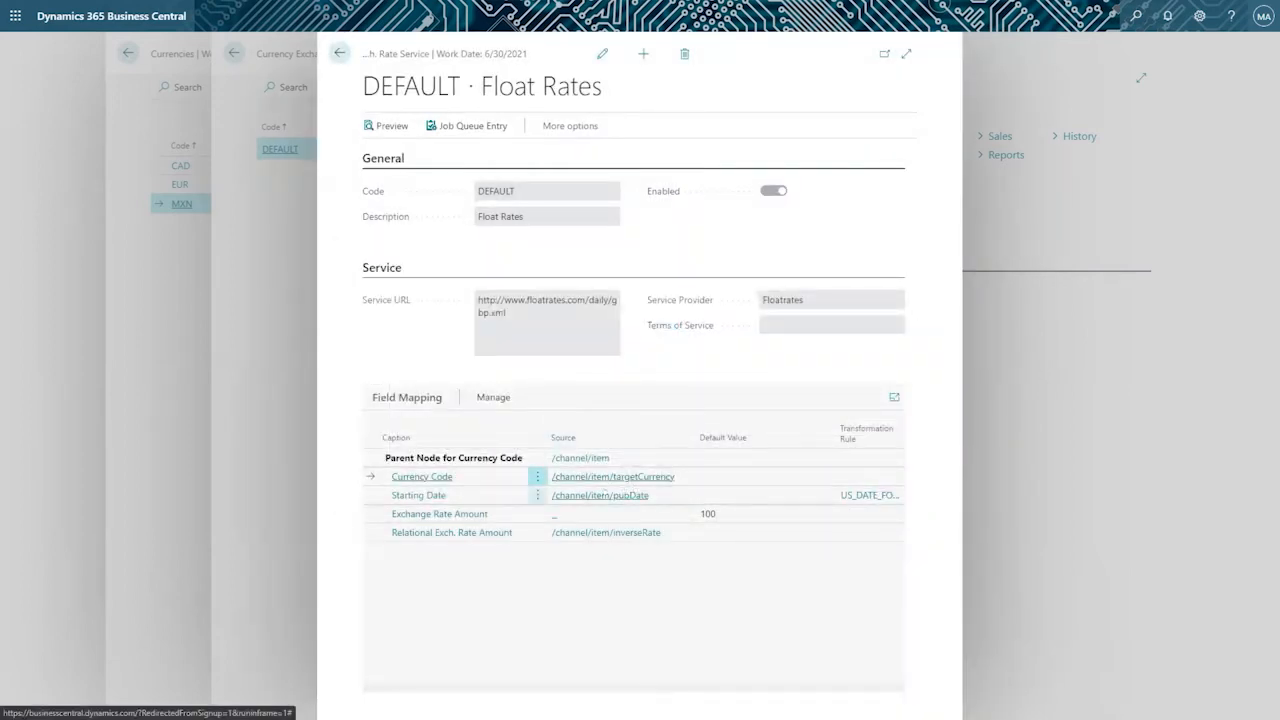
Inspect the Starting Date source, look over pubDate and the other XML elements, and cancel the selection.
{"action": "left_click", "coordinate": [604, 494]}
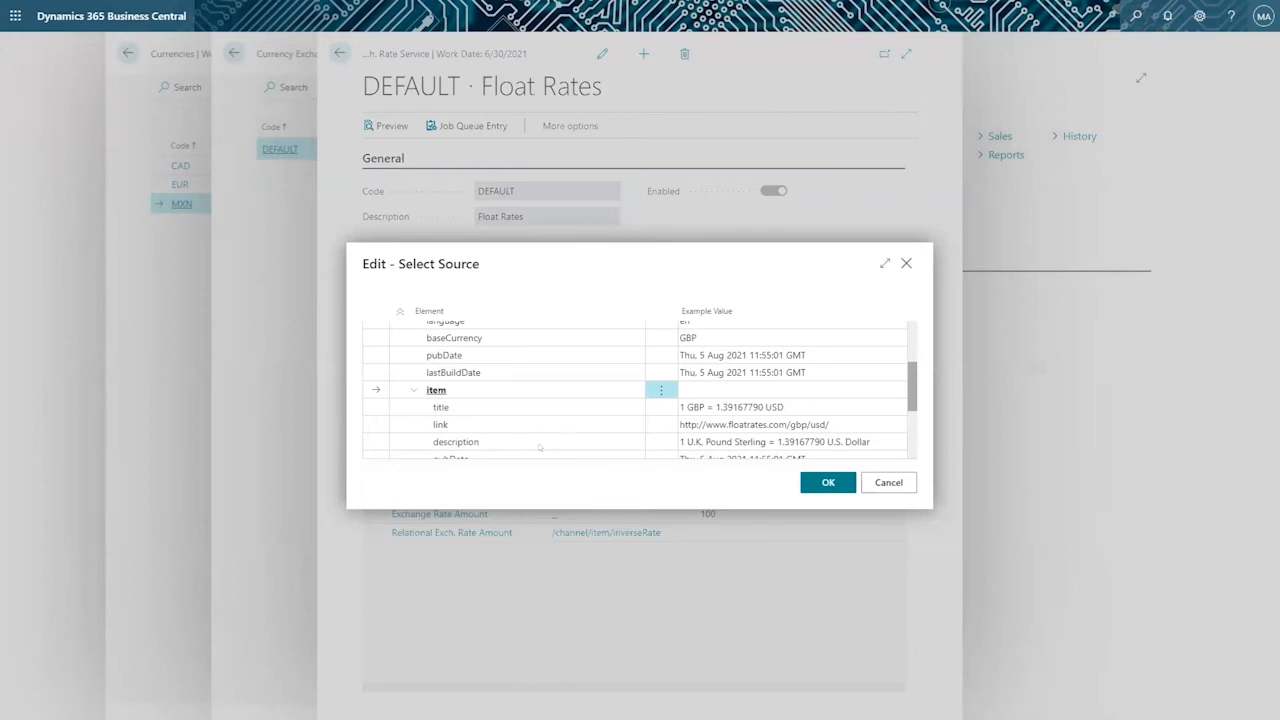
{"action": "scroll", "coordinate": [537, 410], "scroll_direction": "down", "scroll_amount": 2}
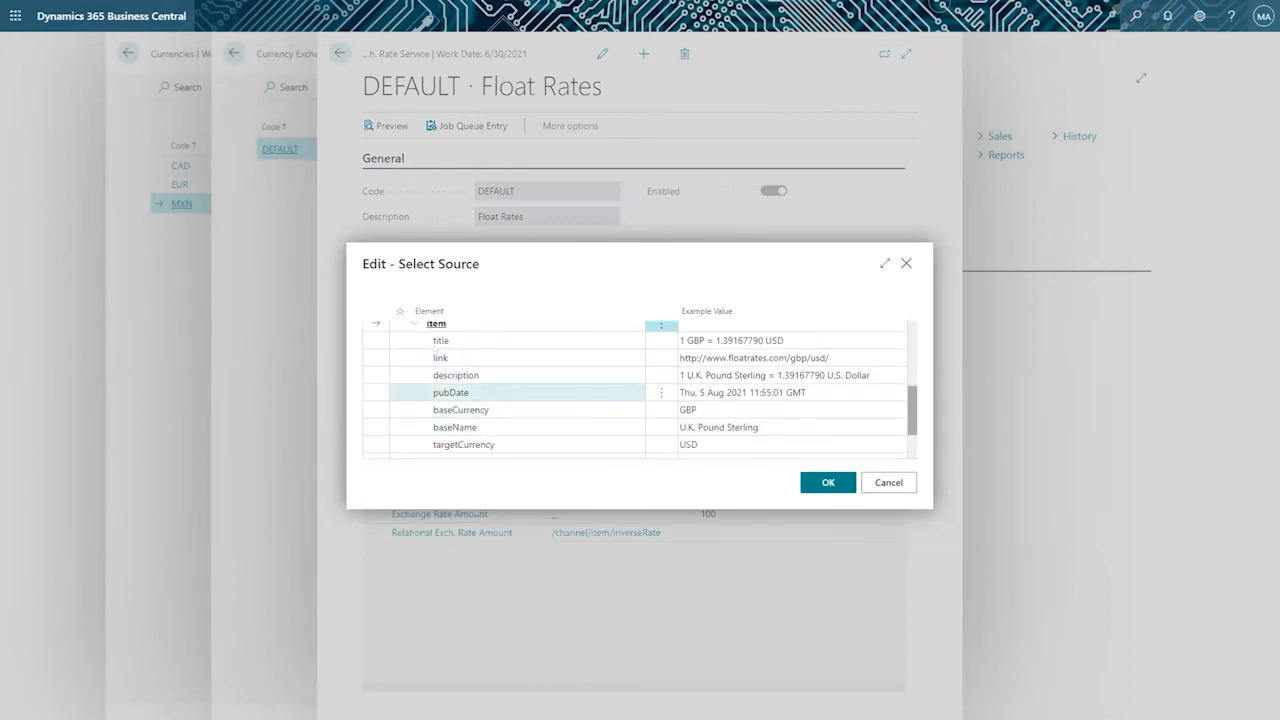
{"action": "scroll", "coordinate": [508, 371], "scroll_direction": "up", "scroll_amount": 3}
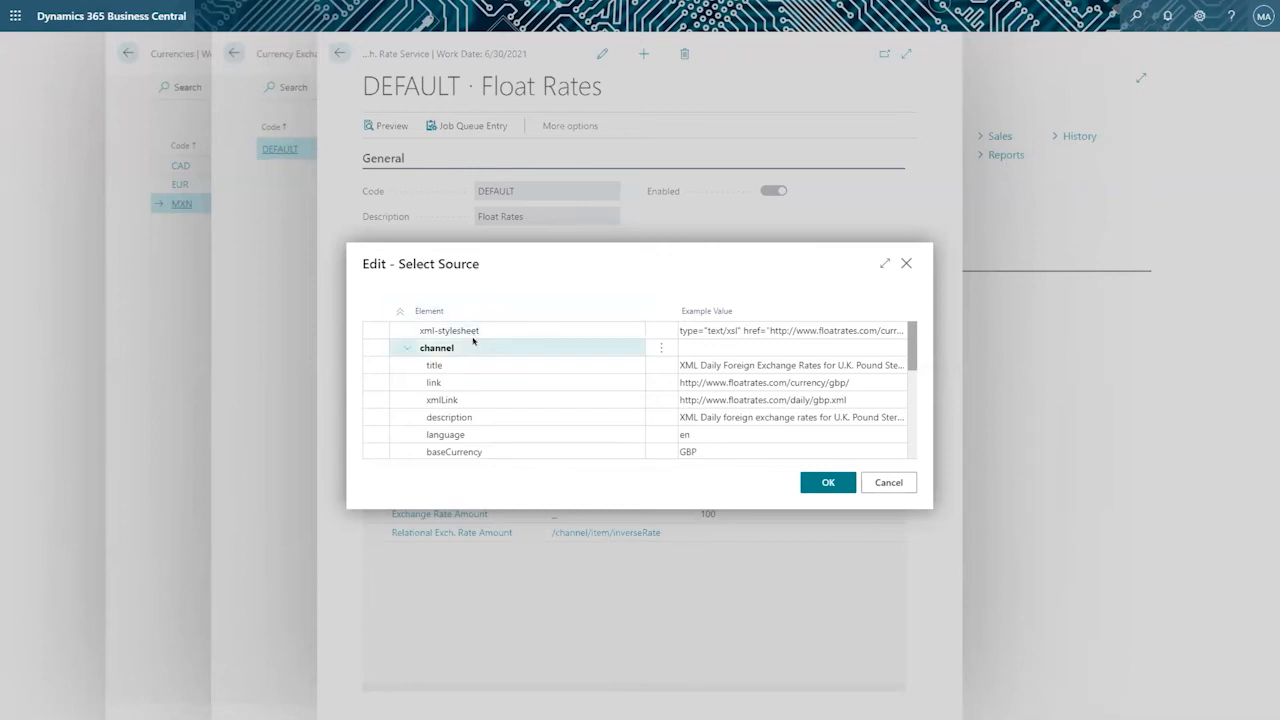
{"action": "scroll", "coordinate": [473, 341], "scroll_direction": "down", "scroll_amount": 2}
{"action": "scroll", "coordinate": [473, 341], "scroll_direction": "down", "scroll_amount": 4}
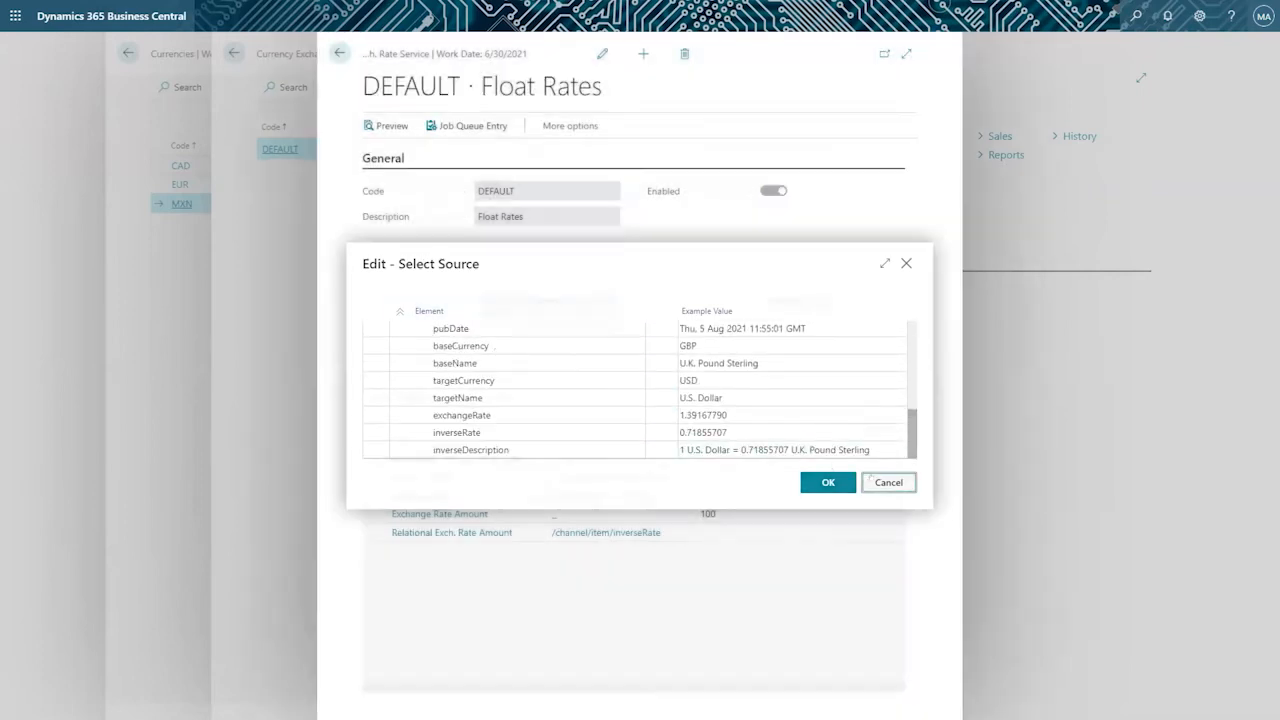
{"action": "left_click", "coordinate": [868, 480]}
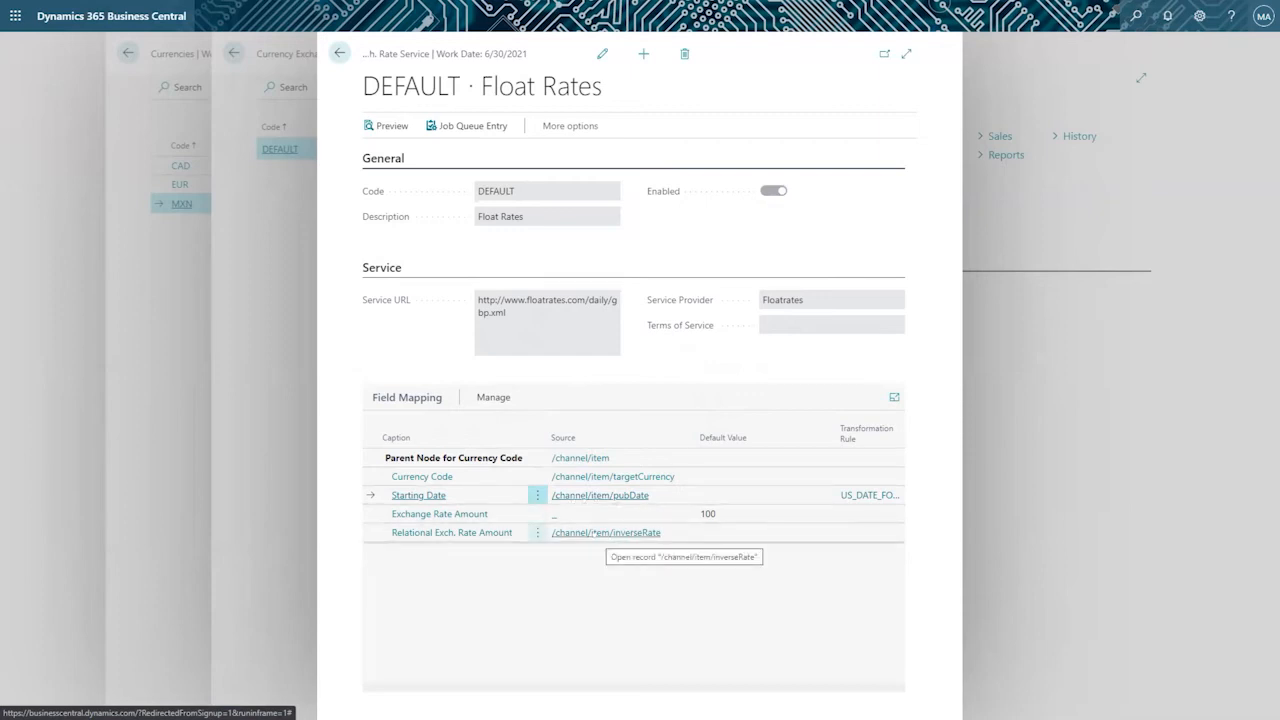
Check the Exchange Rate Amount default value and preview the service's exchange rates for CAD, EUR and MXN.
{"action": "left_click", "coordinate": [720, 513]}
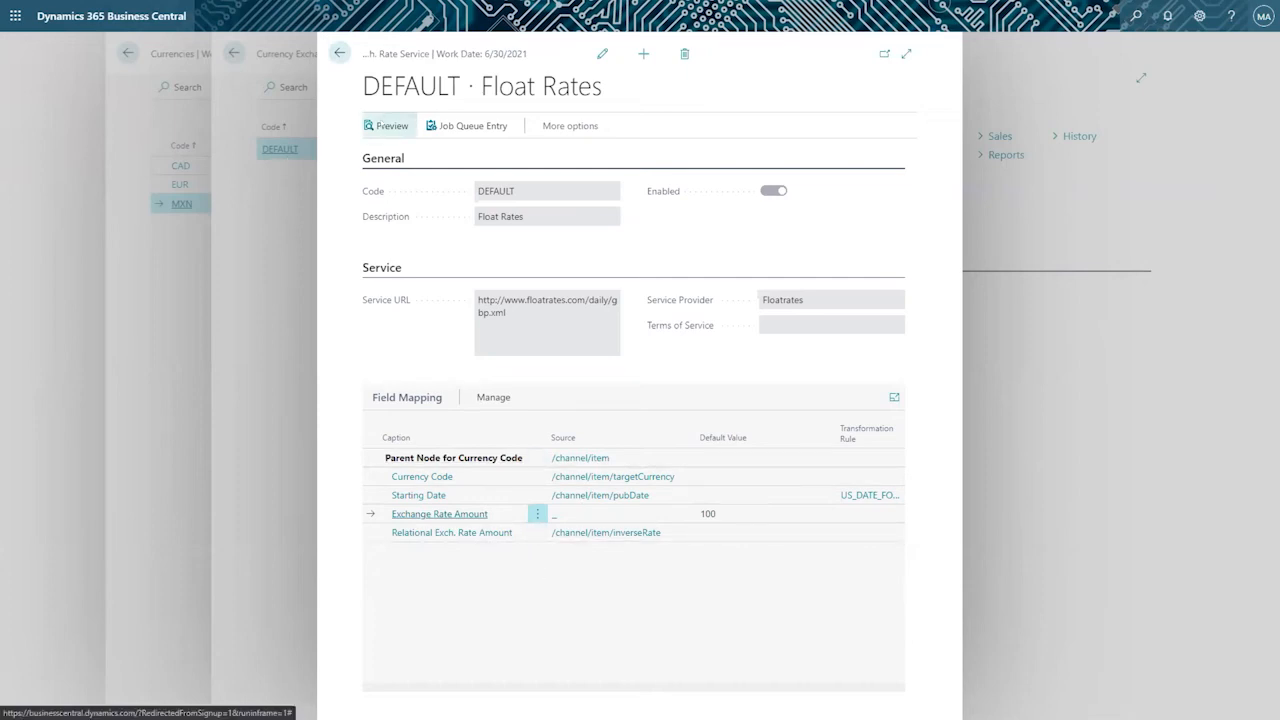
{"action": "left_click", "coordinate": [379, 125]}
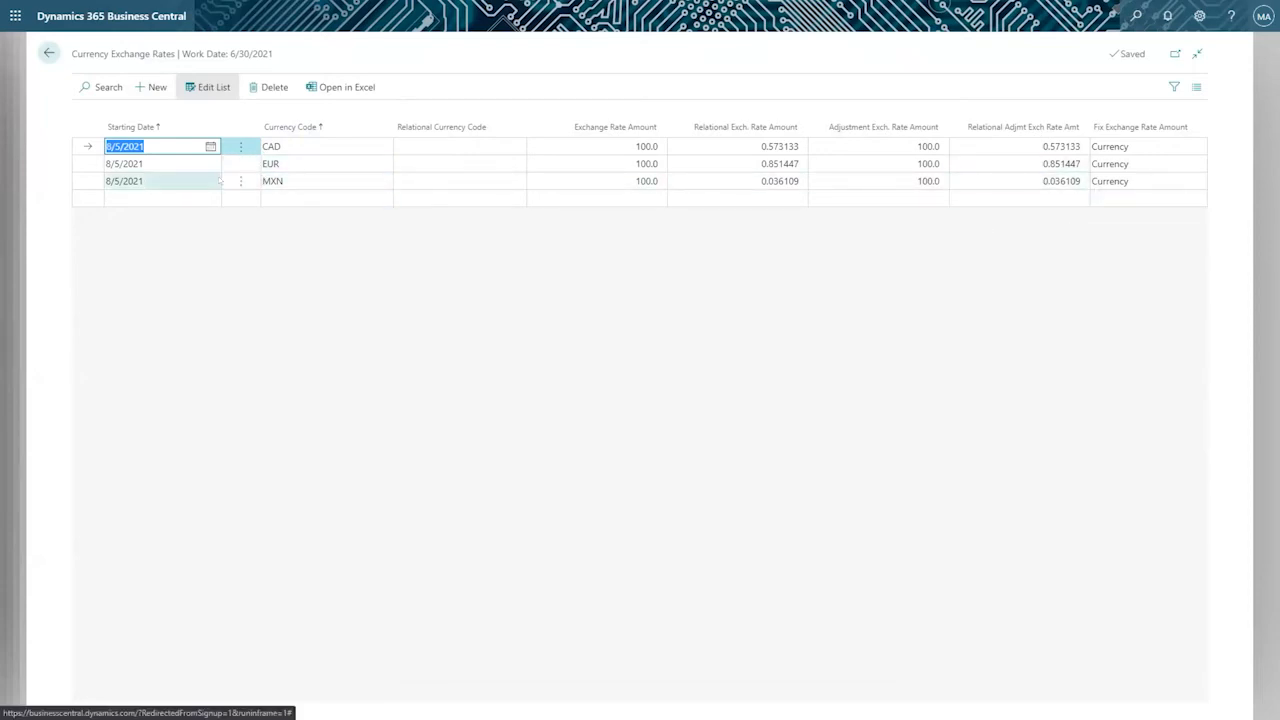
{"action": "left_click", "coordinate": [186, 178]}
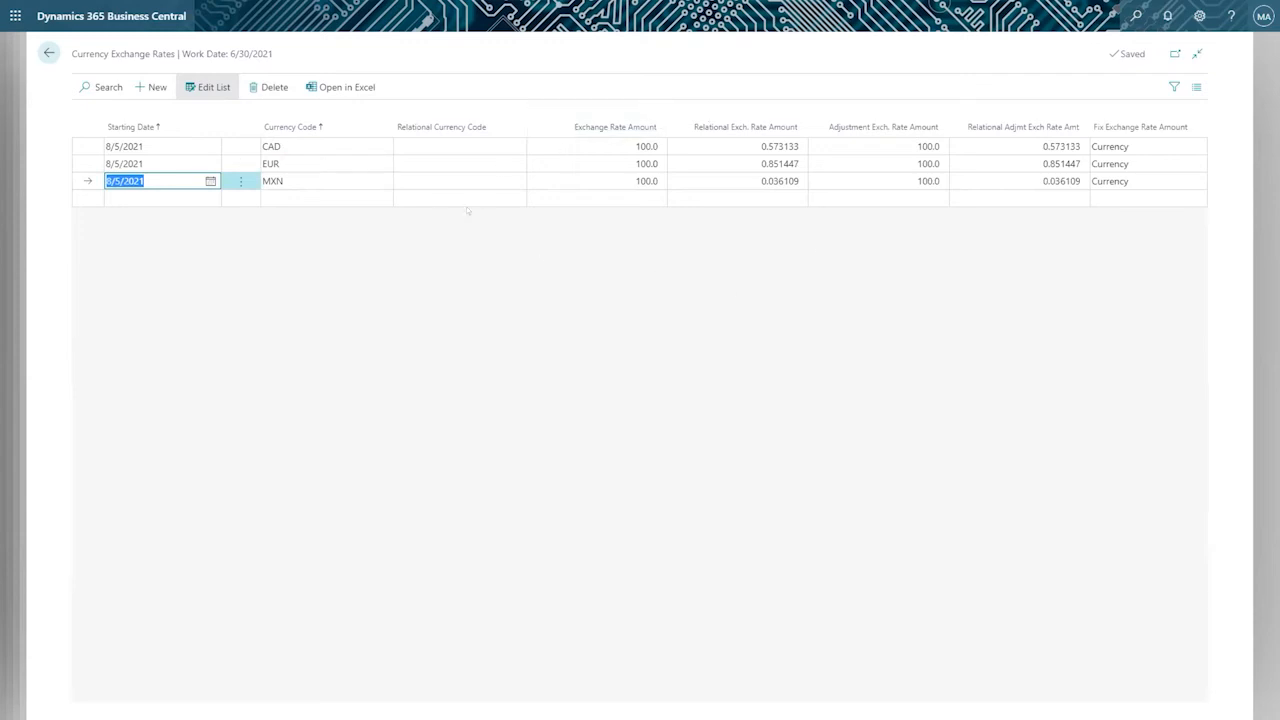
{"action": "left_click", "coordinate": [464, 284]}
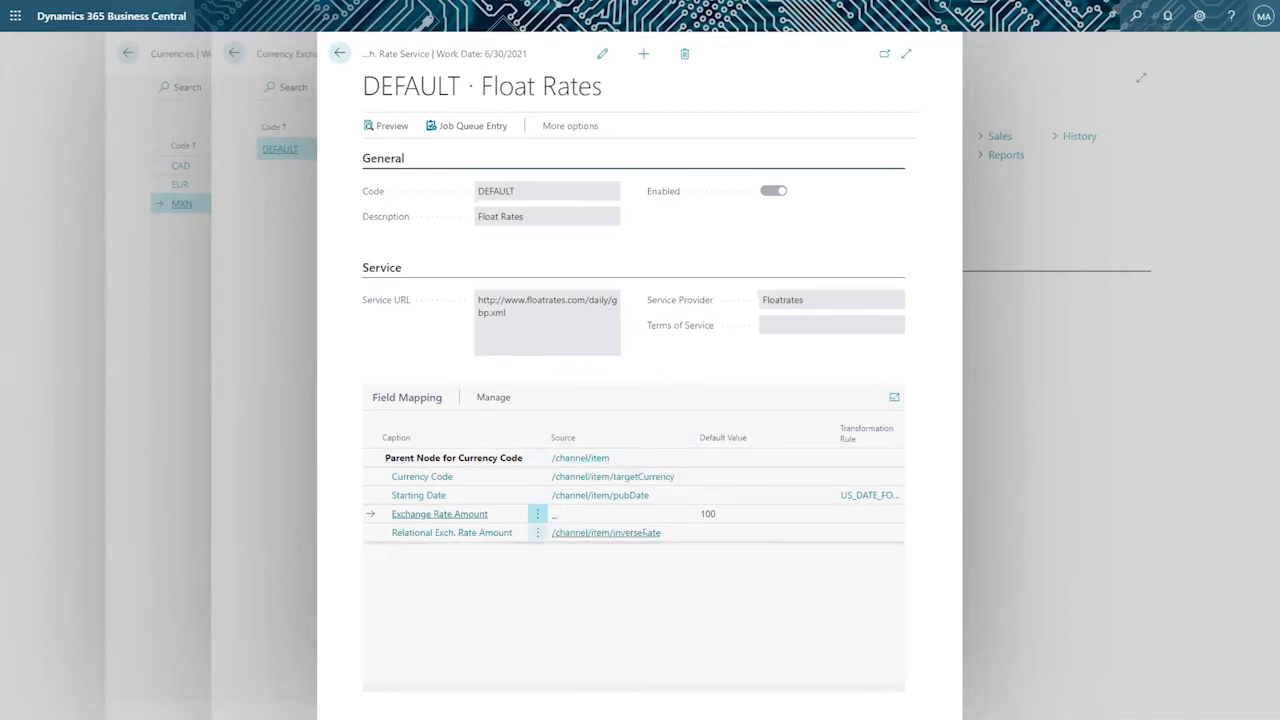
Review the service's job queue entry, including its title and Starting Time, and return to the Currency Exchange Rate Services list.
{"action": "left_click", "coordinate": [570, 126]}
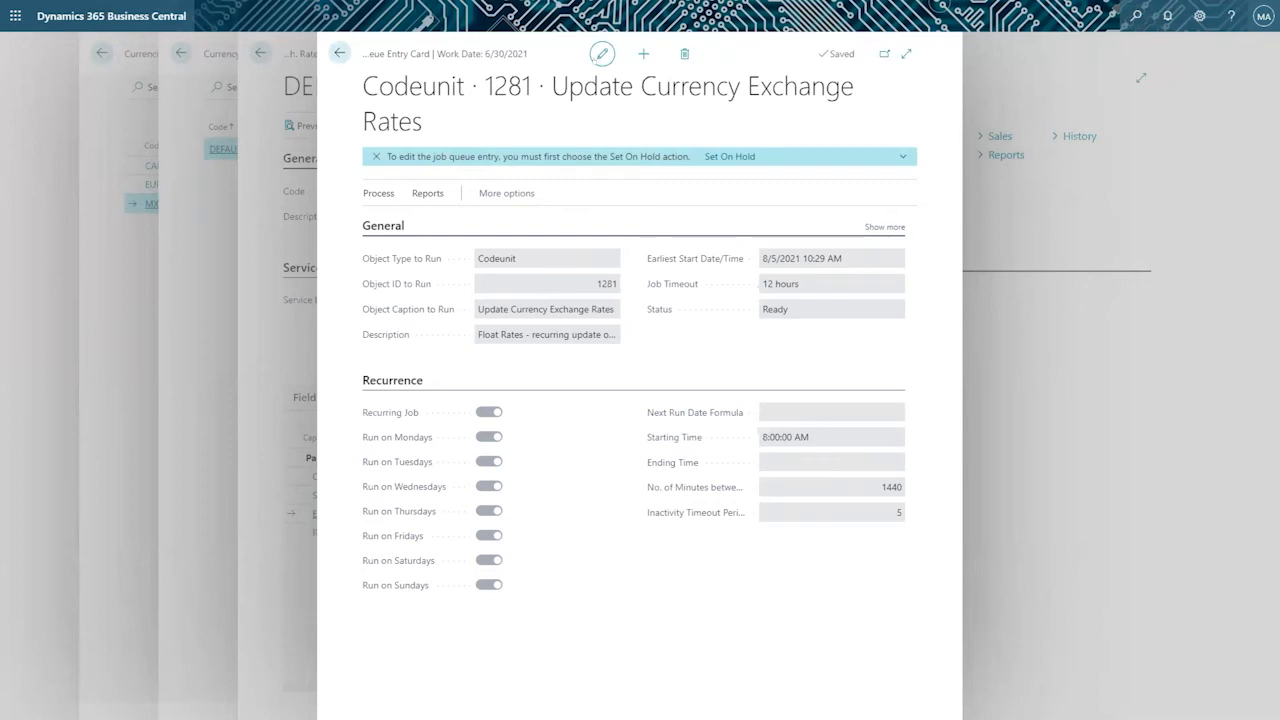
{"action": "left_click", "coordinate": [598, 55]}
{"action": "left_click", "coordinate": [601, 54]}
{"action": "left_click_drag", "start_coordinate": [377, 88], "coordinate": [692, 115]}
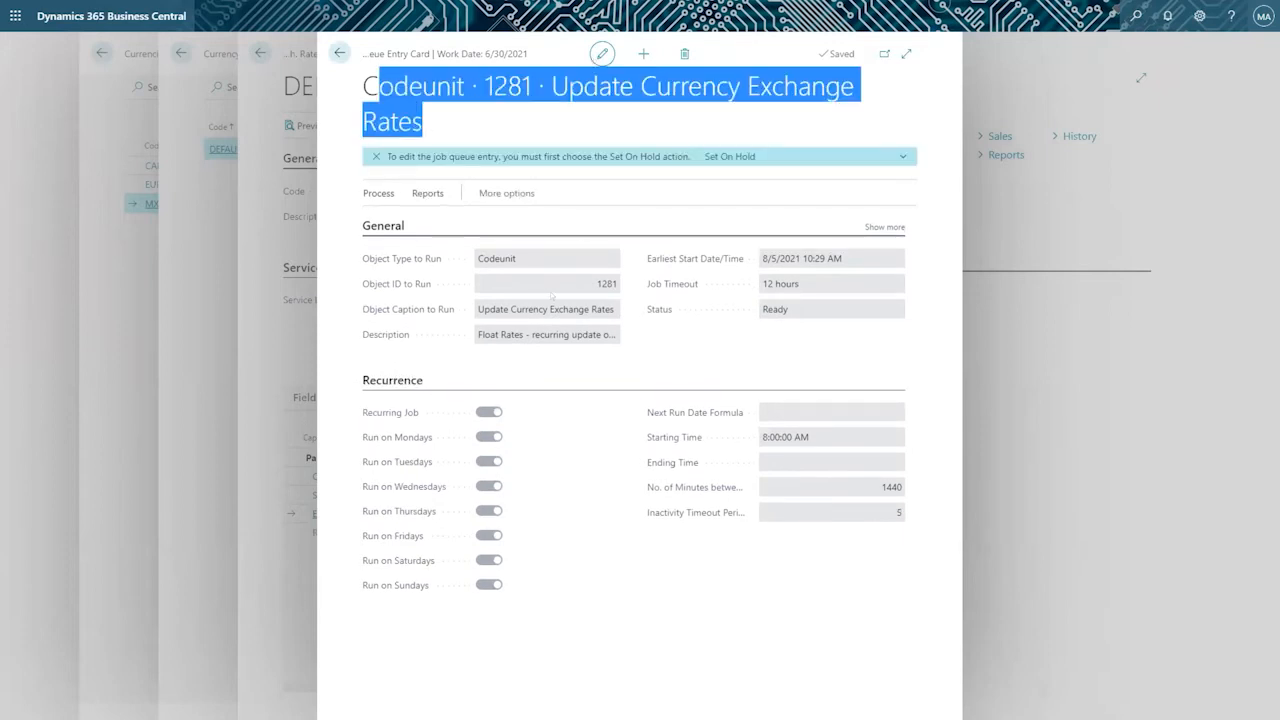
{"action": "mouse_move", "coordinate": [421, 437]}
{"action": "left_click_drag", "start_coordinate": [808, 440], "coordinate": [743, 443]}
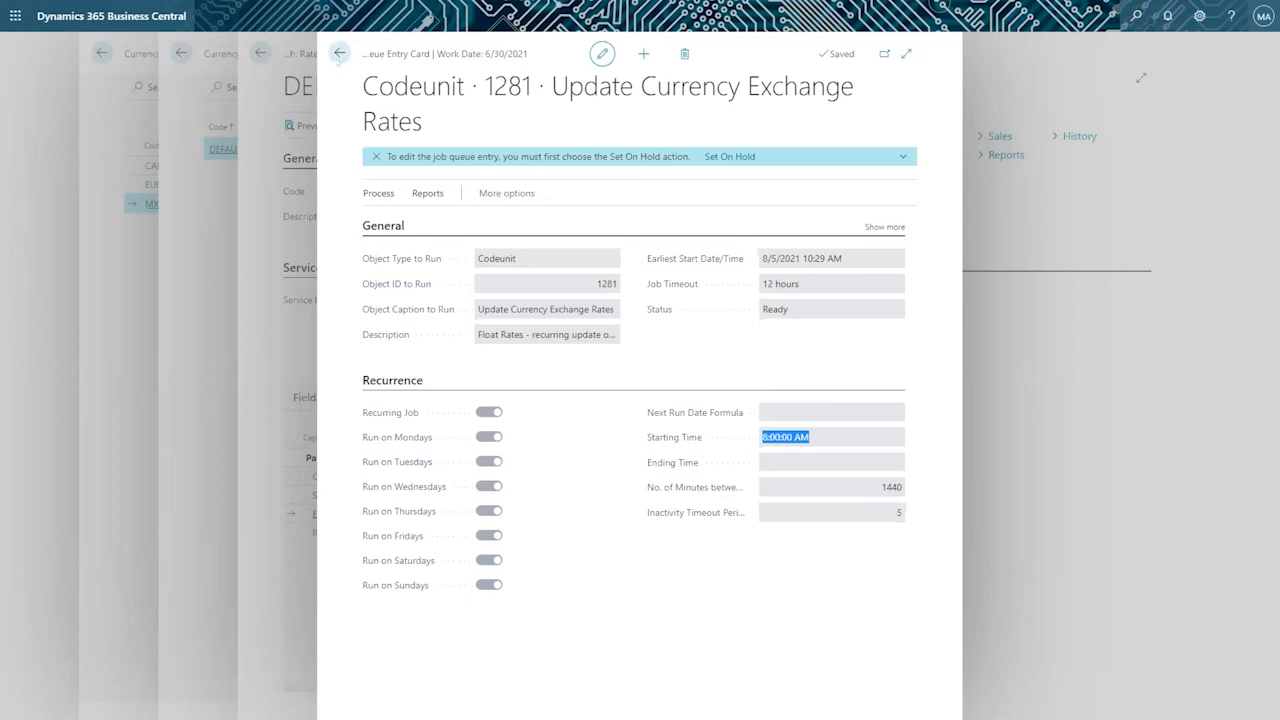
{"action": "left_click", "coordinate": [340, 54]}
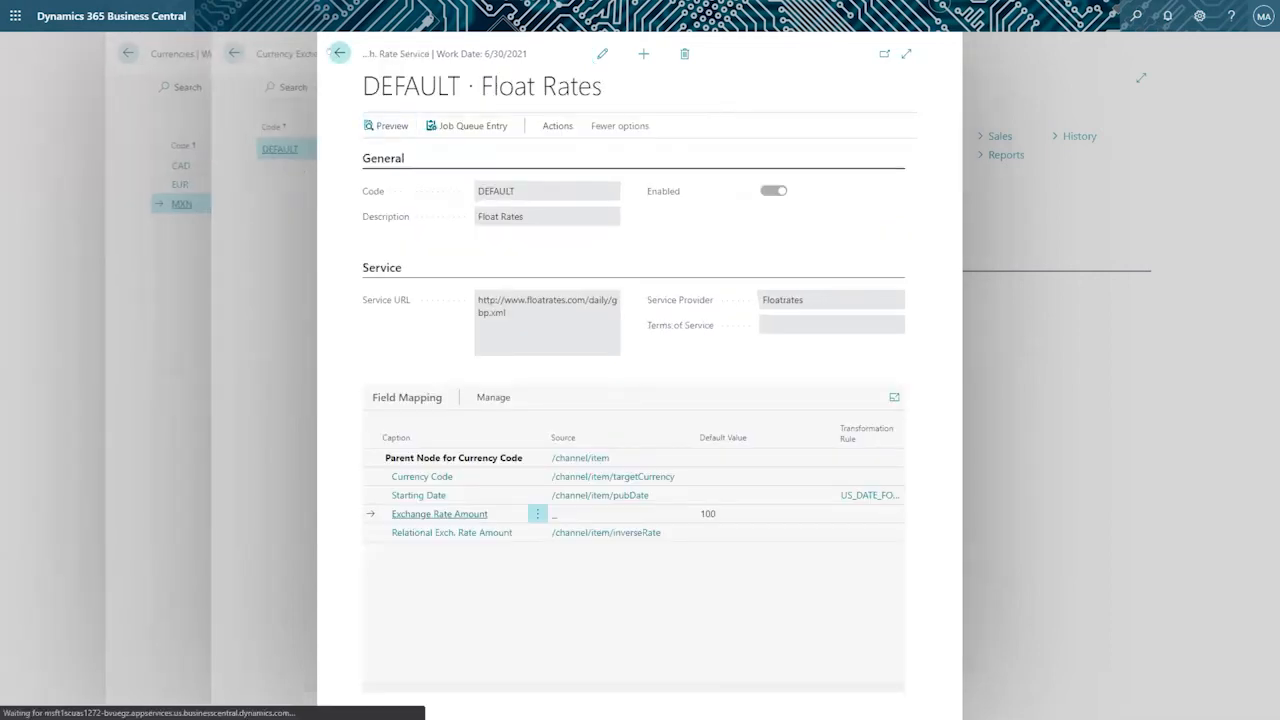
{"action": "left_click", "coordinate": [340, 53]}
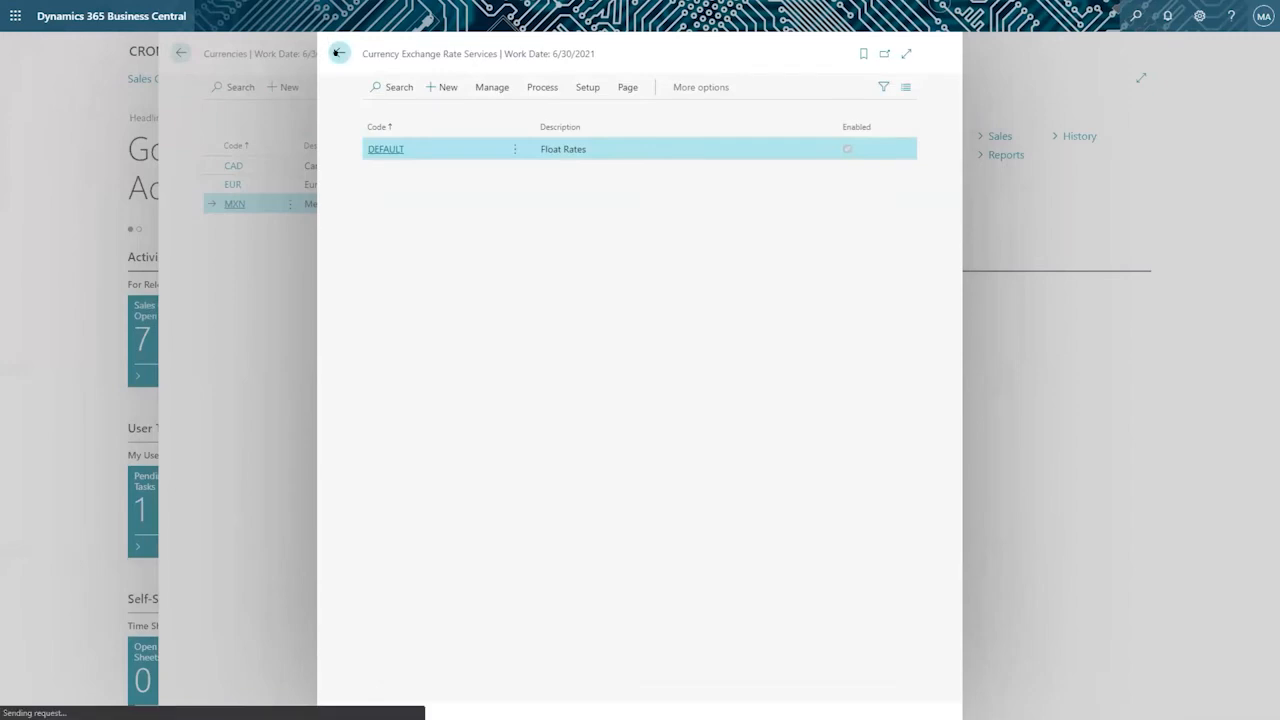
Close the Currency Exchange Rate Services and Currencies lists, and glance at the FX Services slide before returning to the home page.
{"action": "left_click", "coordinate": [337, 53]}
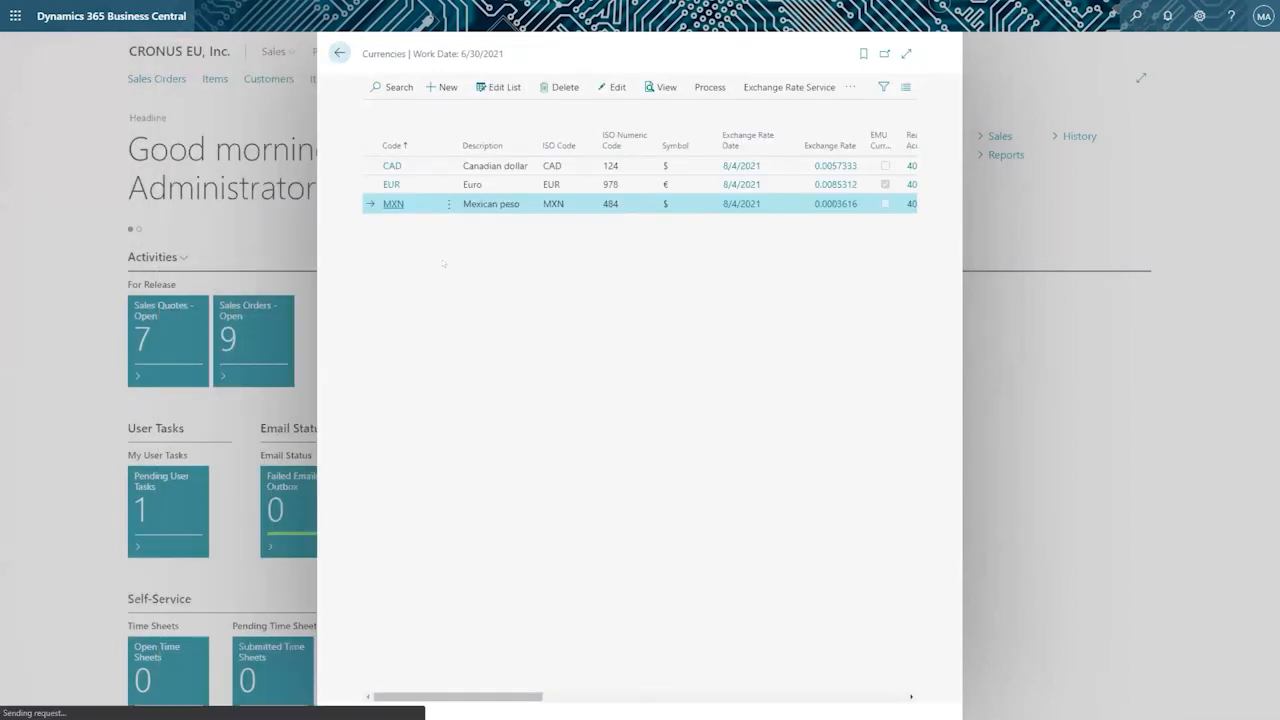
{"action": "left_click", "coordinate": [340, 53]}
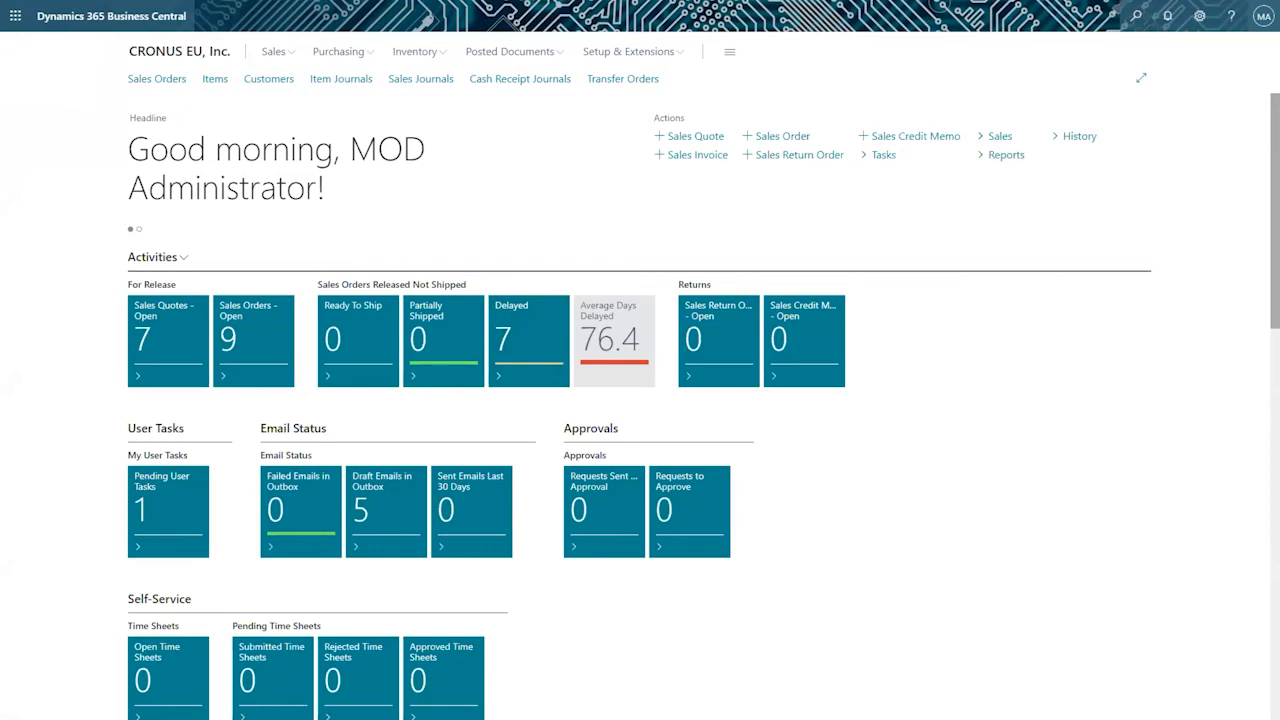
{"action": "key", "text": "alt+Tab"}
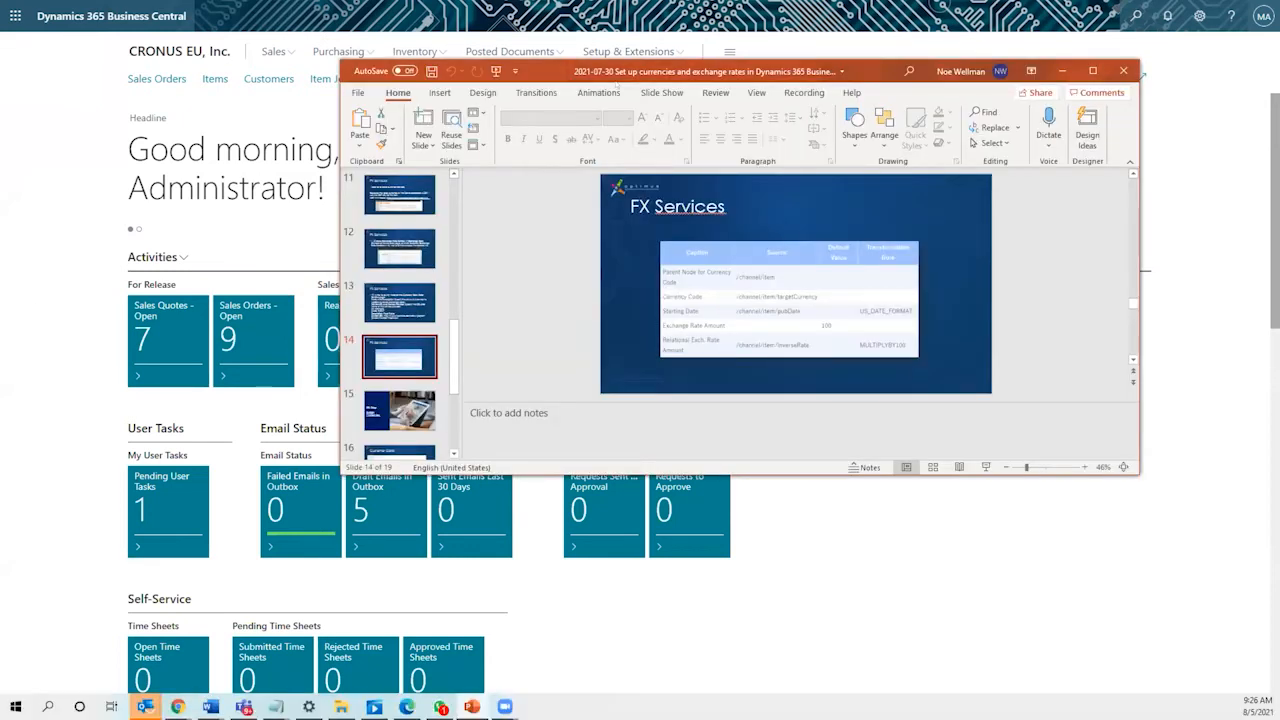
{"action": "key", "text": "alt+Tab"}
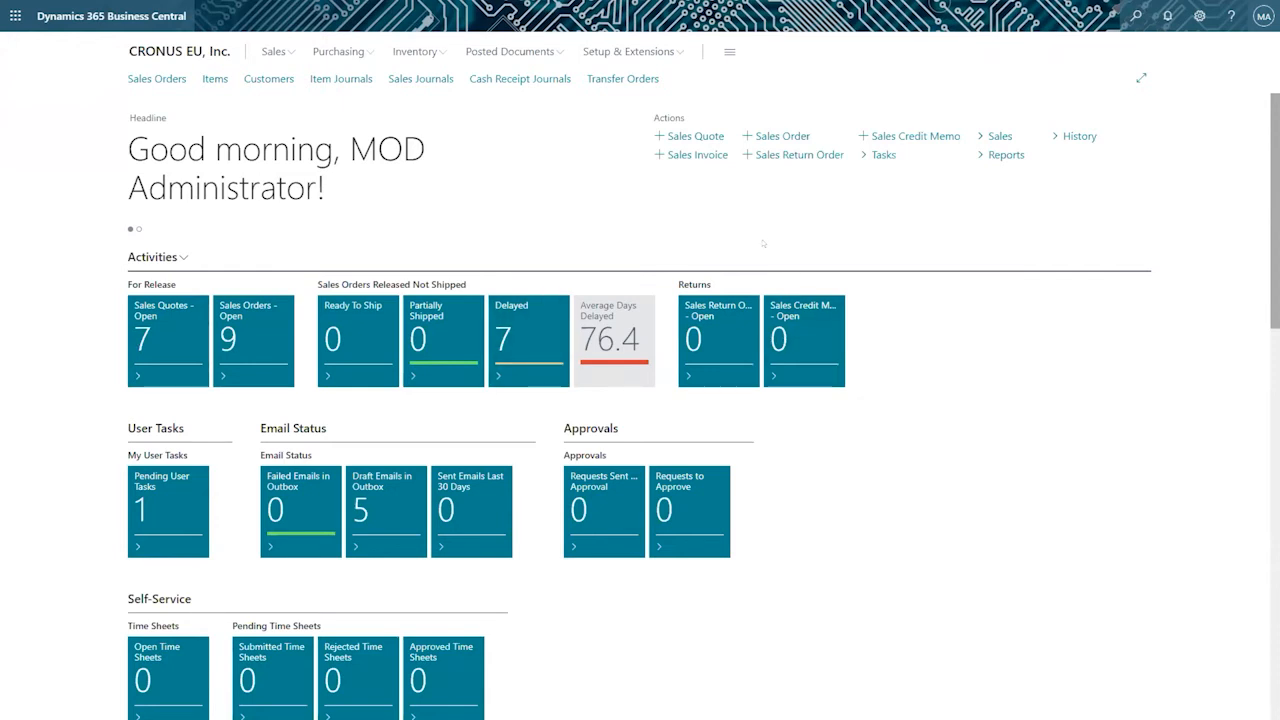
Find the Customers list through the page search and open the card of Adatum Corporation.
{"action": "left_click", "coordinate": [1136, 16]}
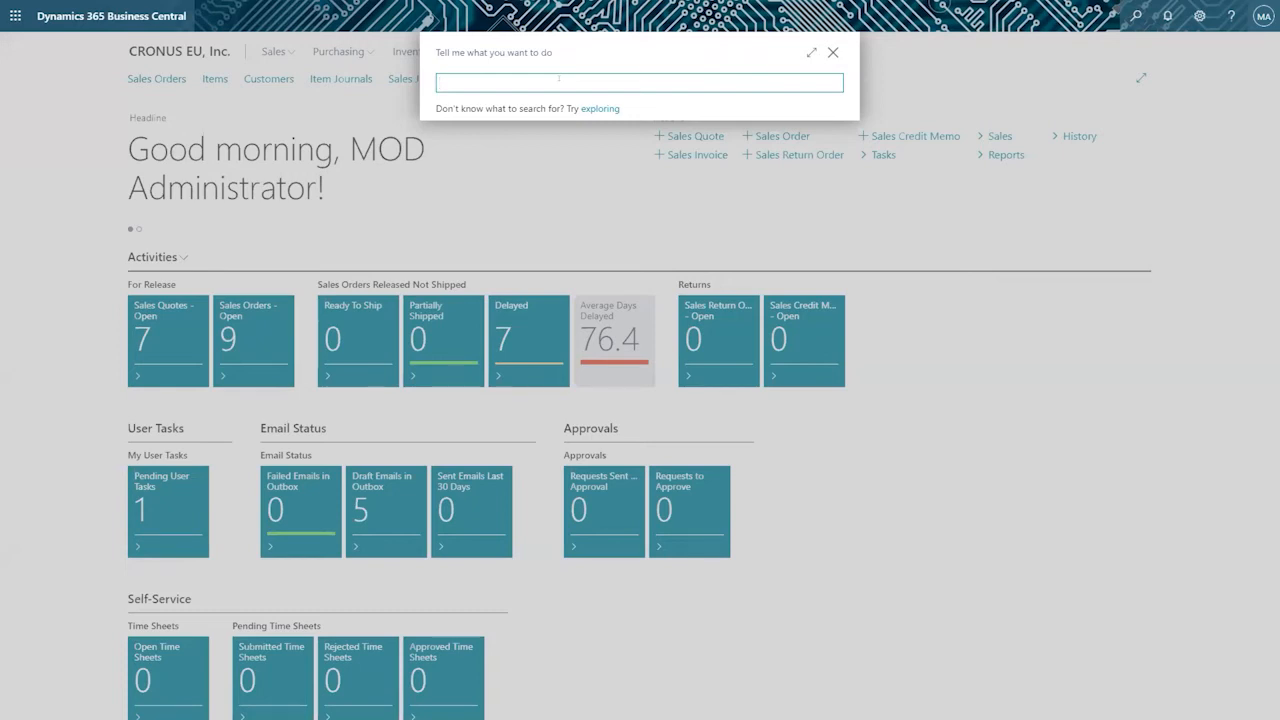
{"action": "type", "text": "customer"}
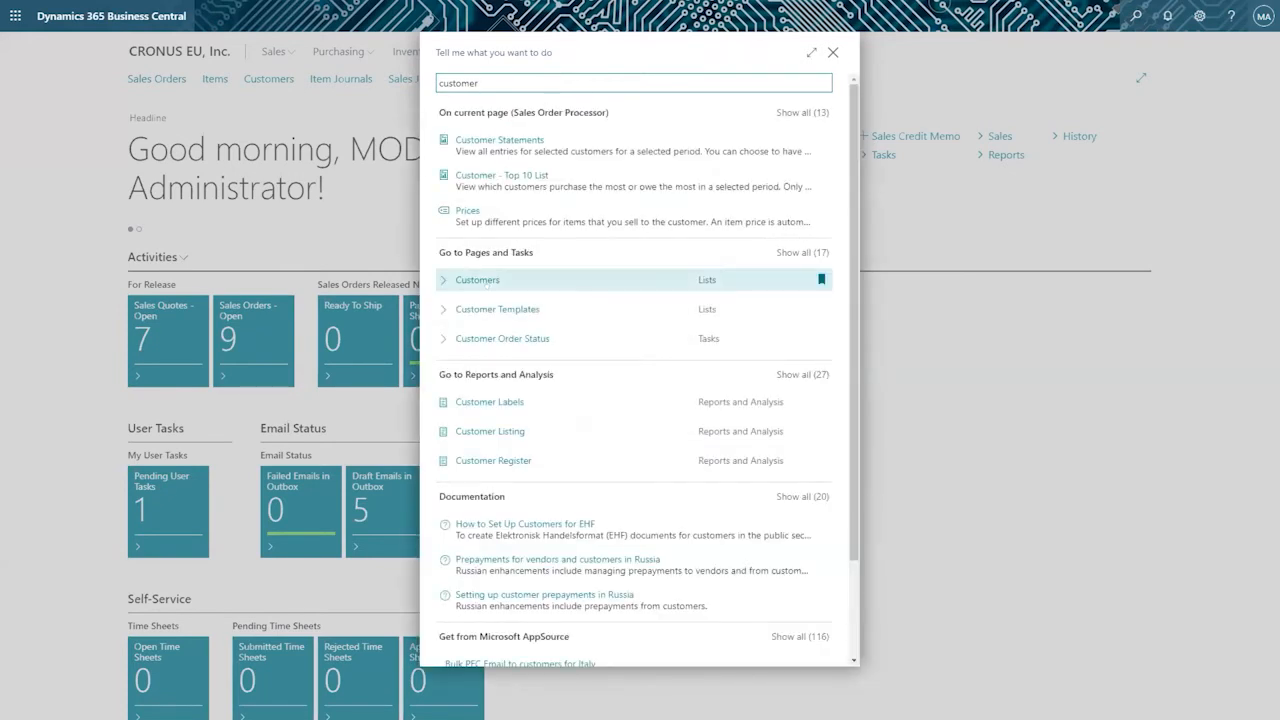
{"action": "left_click", "coordinate": [485, 281]}
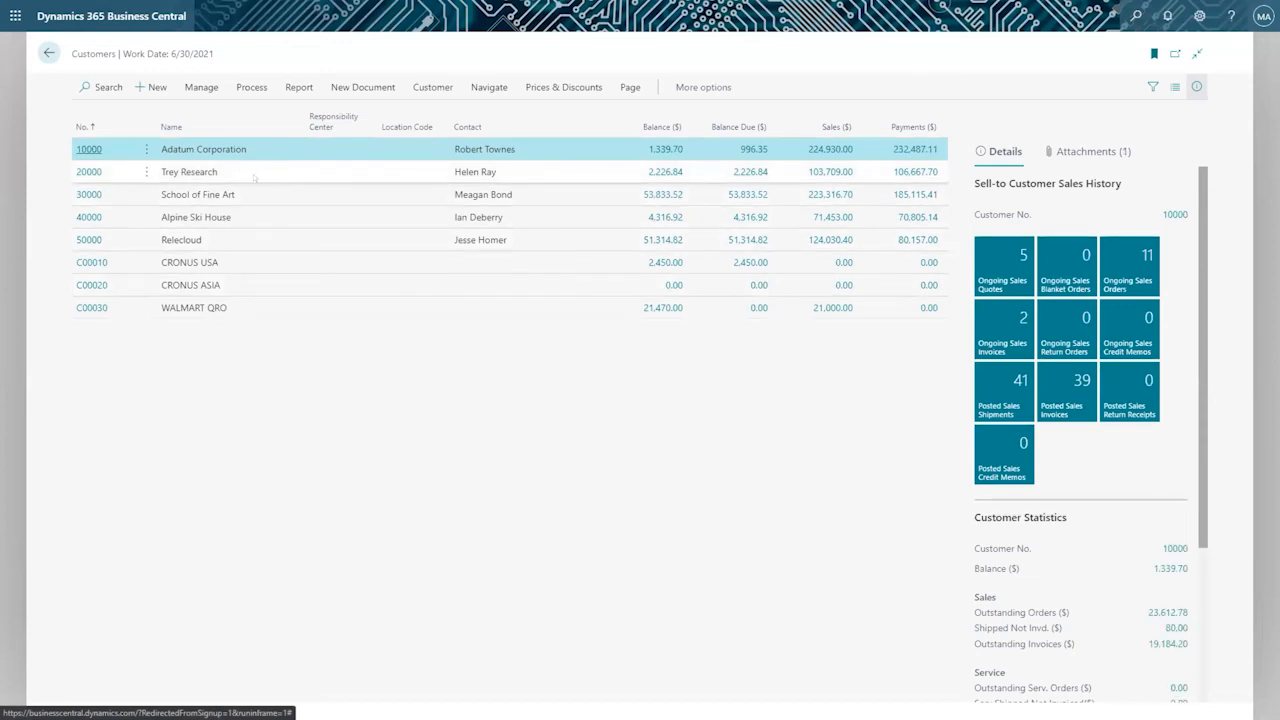
{"action": "left_click", "coordinate": [80, 148]}
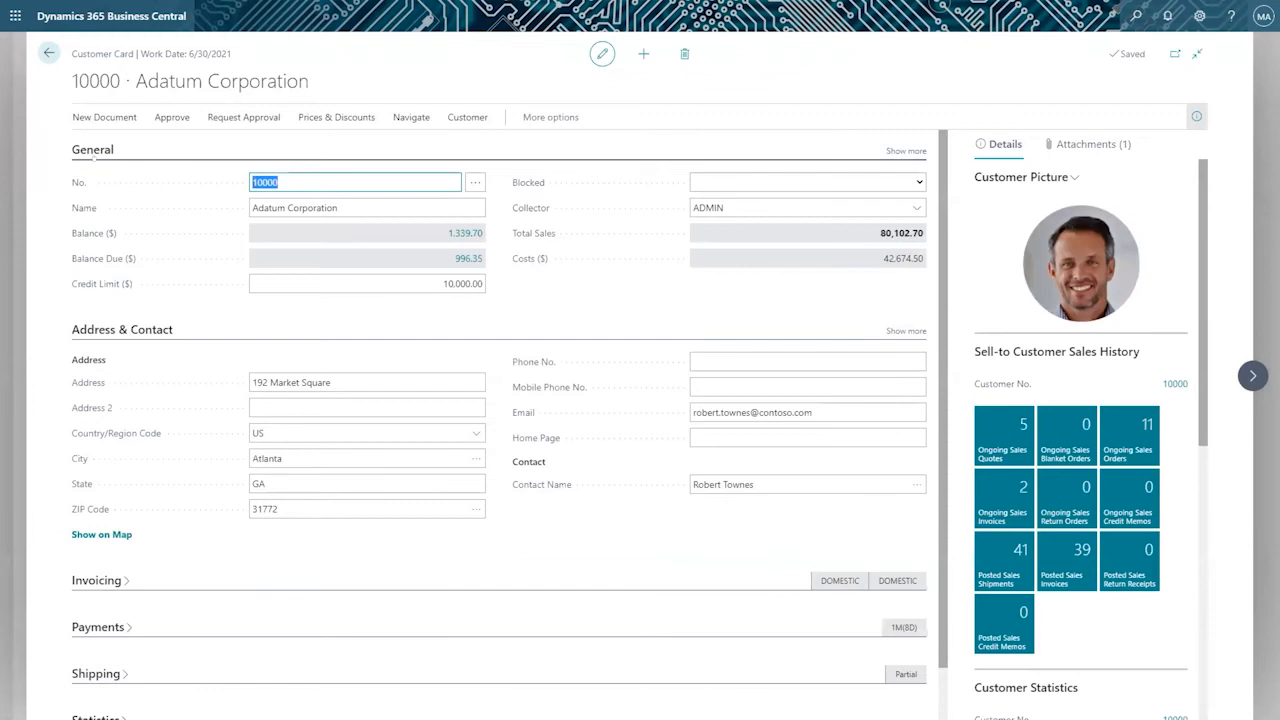
{"action": "left_click_drag", "start_coordinate": [71, 84], "coordinate": [316, 87]}
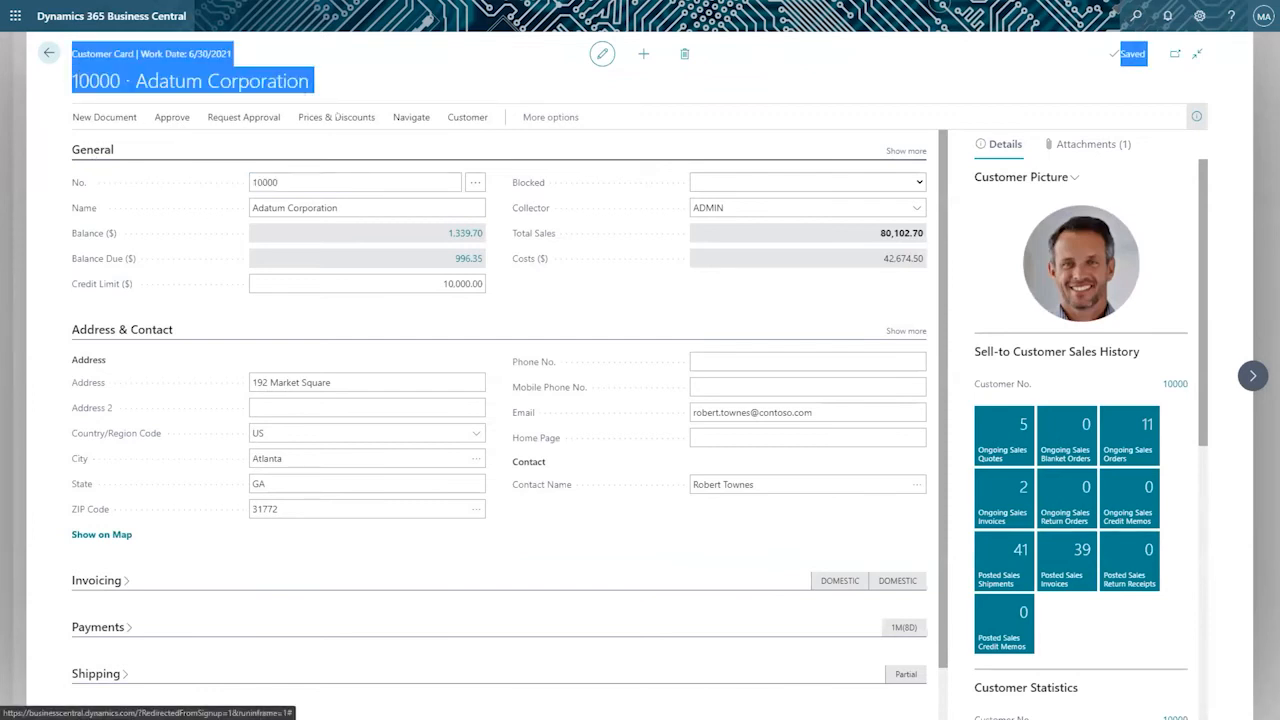
Look over the Country/Region Code and Email fields in the customer's Address & Contact section.
{"action": "left_click", "coordinate": [282, 434]}
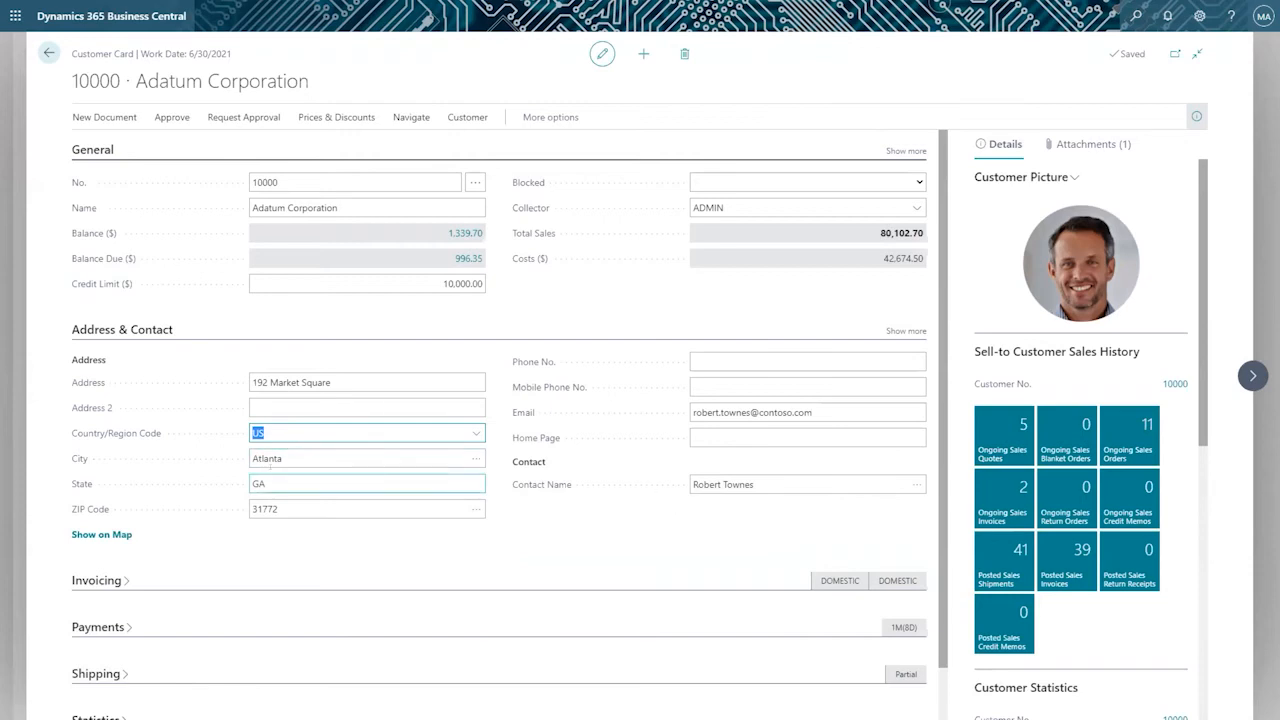
{"action": "left_click", "coordinate": [745, 408]}
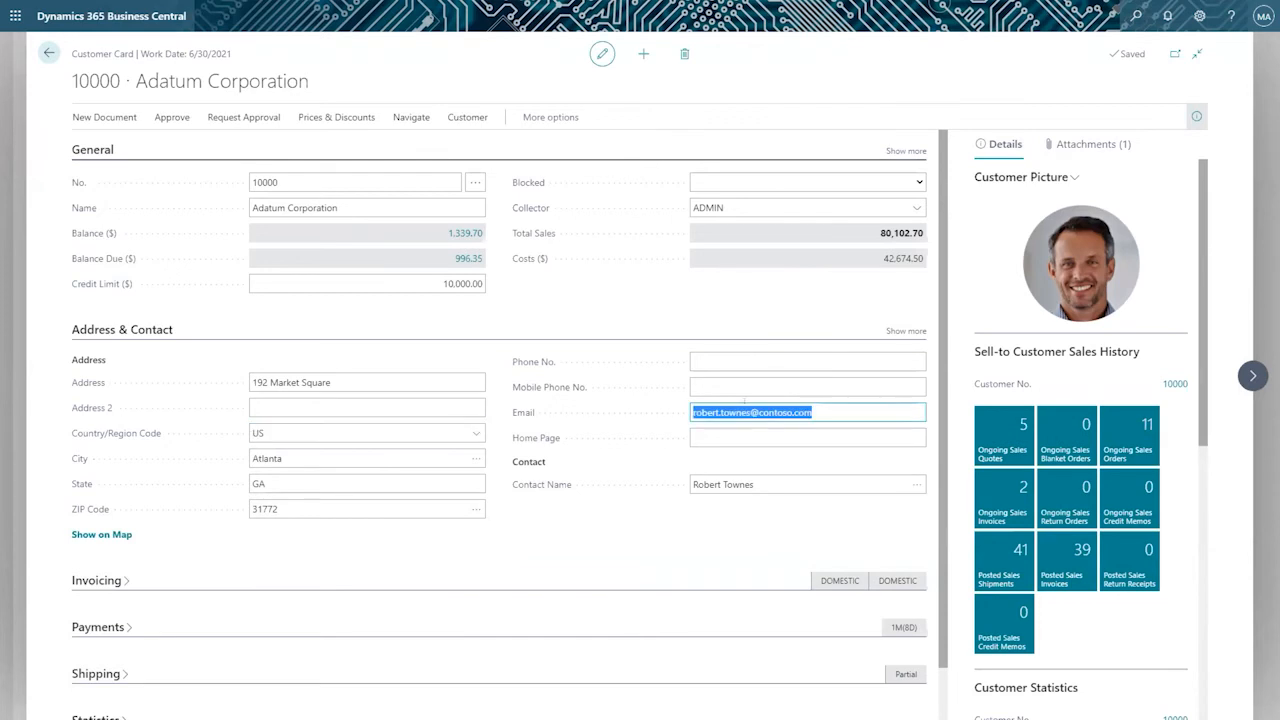
{"action": "left_click", "coordinate": [647, 443]}
{"action": "left_click", "coordinate": [787, 419]}
Expand the Invoicing section with all its fields and examine the Currency Code choices without assigning one.
{"action": "scroll", "coordinate": [167, 501], "scroll_direction": "down", "scroll_amount": 1}
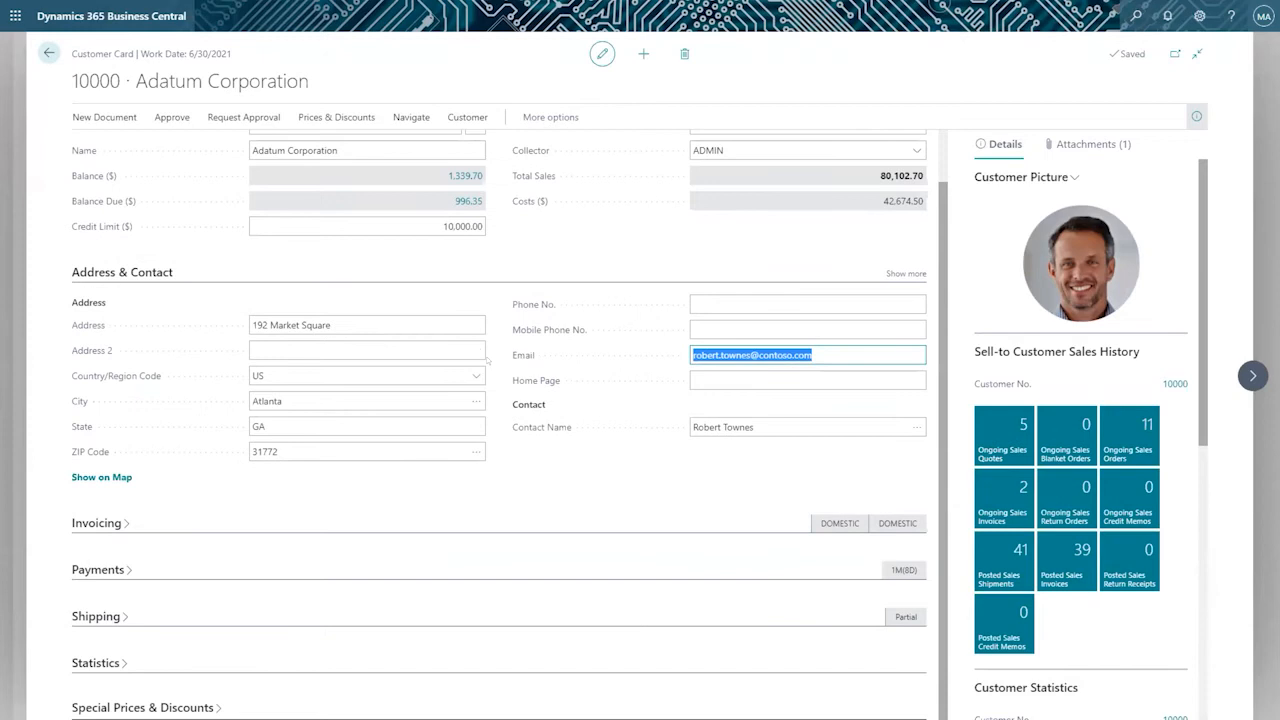
{"action": "left_click", "coordinate": [114, 514]}
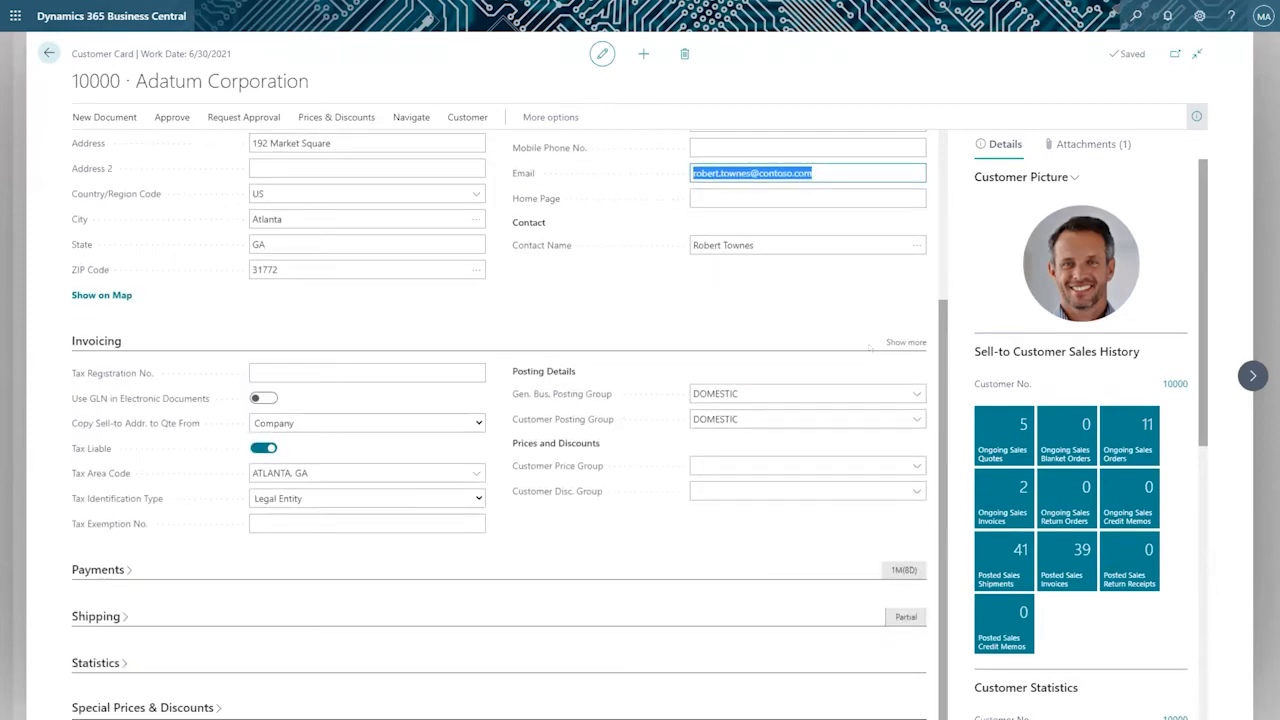
{"action": "left_click", "coordinate": [900, 343]}
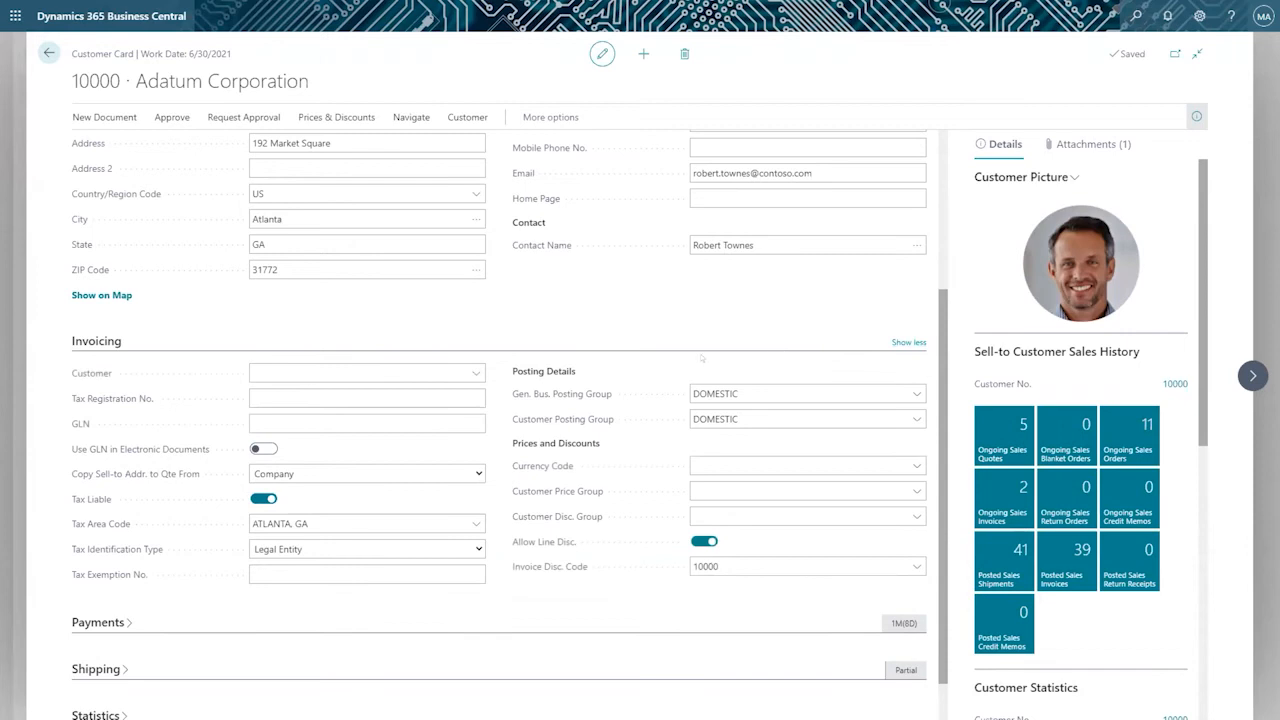
{"action": "left_click", "coordinate": [566, 466]}
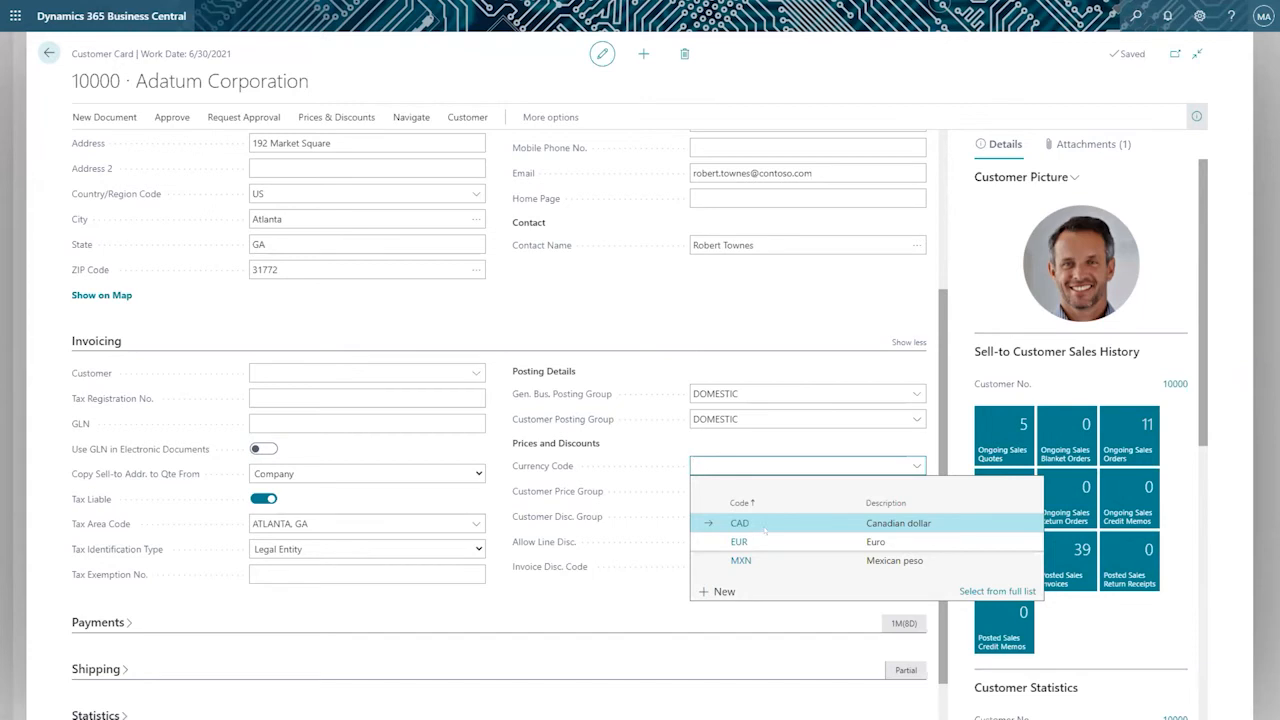
{"action": "left_click", "coordinate": [709, 309]}
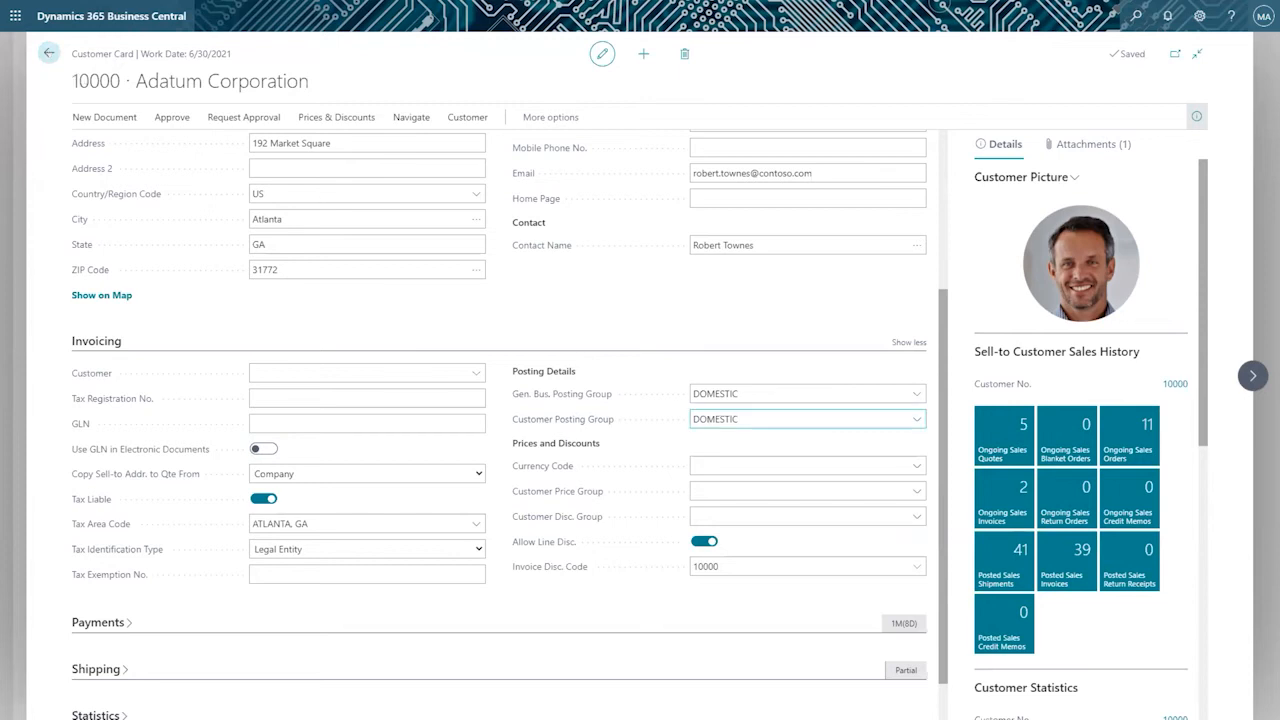
{"action": "left_click", "coordinate": [699, 465]}
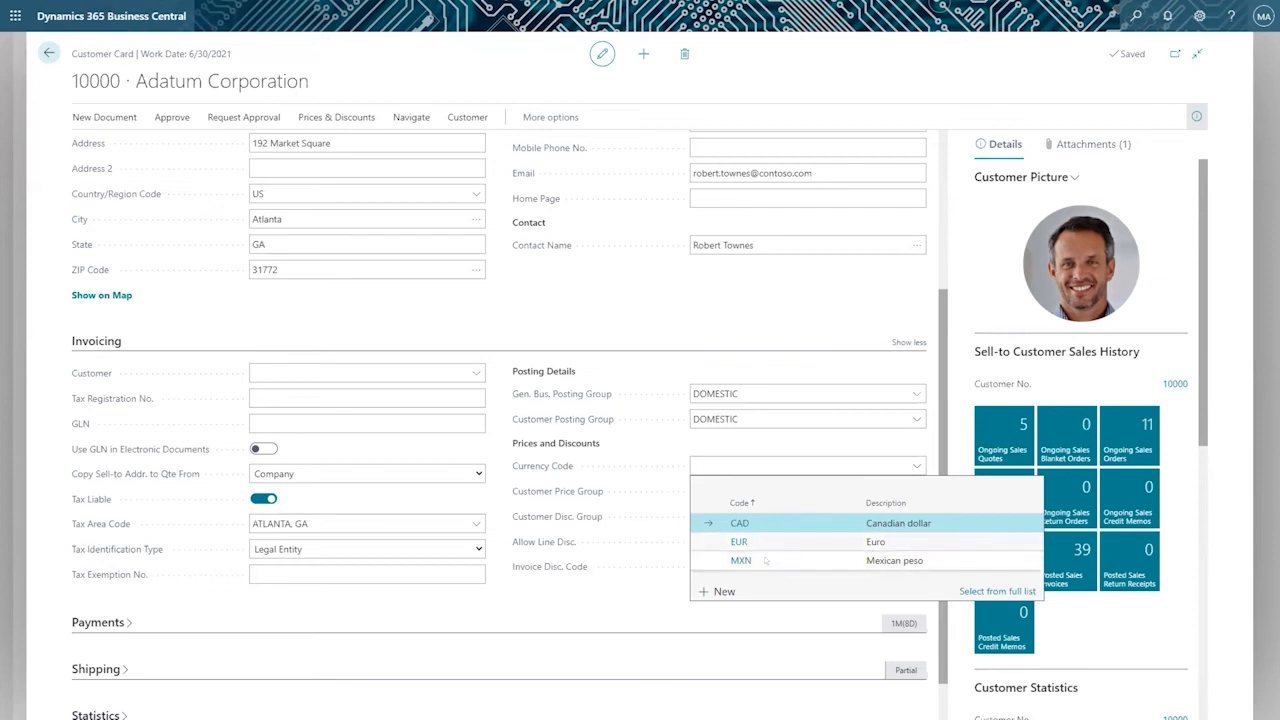
{"action": "left_click", "coordinate": [500, 309]}
{"action": "scroll", "coordinate": [501, 310], "scroll_direction": "down", "scroll_amount": 1}
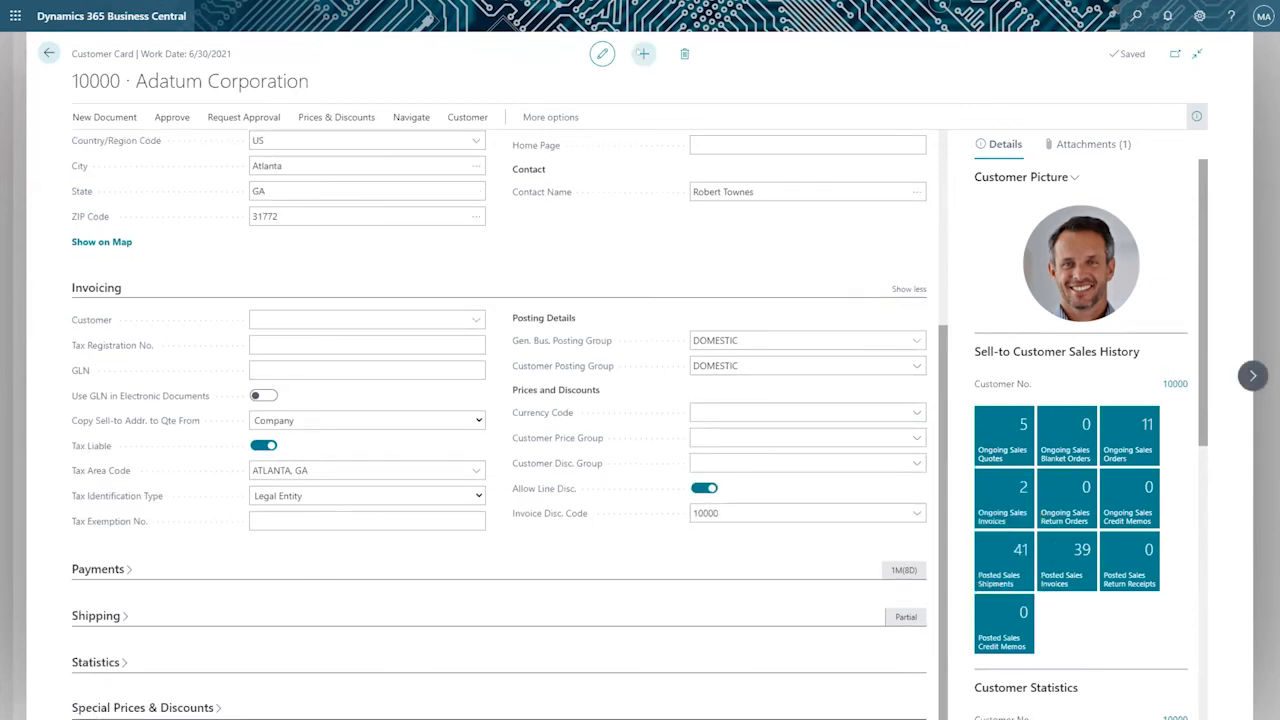
Create a new customer card named "Currencies Customer".
{"action": "left_click", "coordinate": [643, 53]}
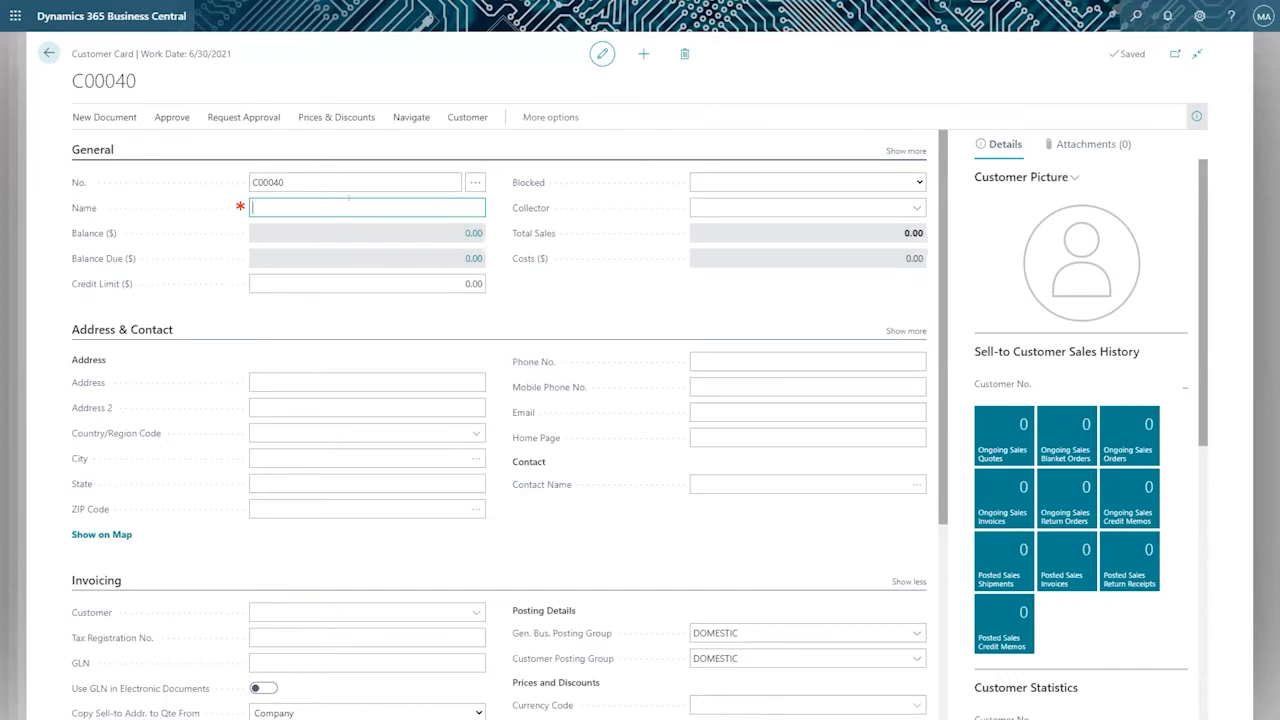
{"action": "type", "text": "Currencies Customer"}
{"action": "key", "text": "Tab"}
Assign MXN as the new customer's Currency Code in the Invoicing section.
{"action": "scroll", "coordinate": [624, 262], "scroll_direction": "down", "scroll_amount": 1}
{"action": "scroll", "coordinate": [624, 263], "scroll_direction": "up", "scroll_amount": 1}
{"action": "scroll", "coordinate": [636, 257], "scroll_direction": "down", "scroll_amount": 5}
{"action": "scroll", "coordinate": [638, 252], "scroll_direction": "up", "scroll_amount": 2}
{"action": "scroll", "coordinate": [638, 252], "scroll_direction": "down", "scroll_amount": 1}
{"action": "left_click", "coordinate": [916, 411]}
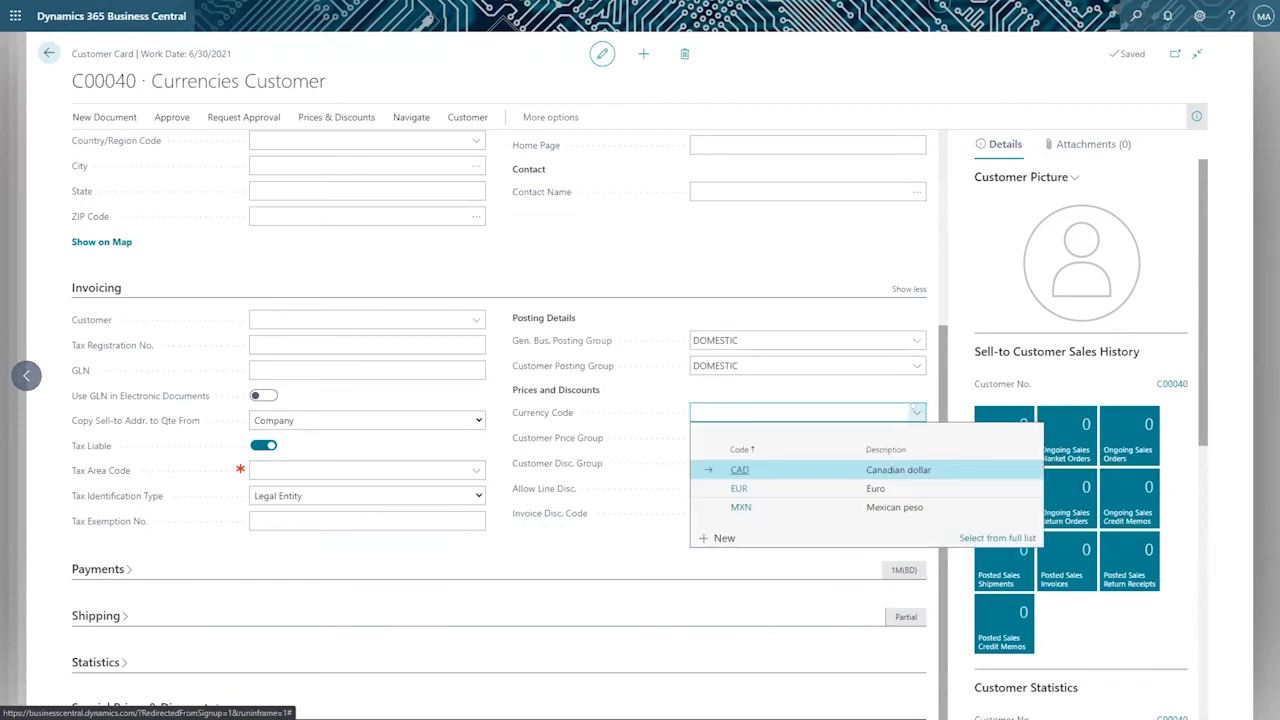
{"action": "left_click", "coordinate": [776, 508]}
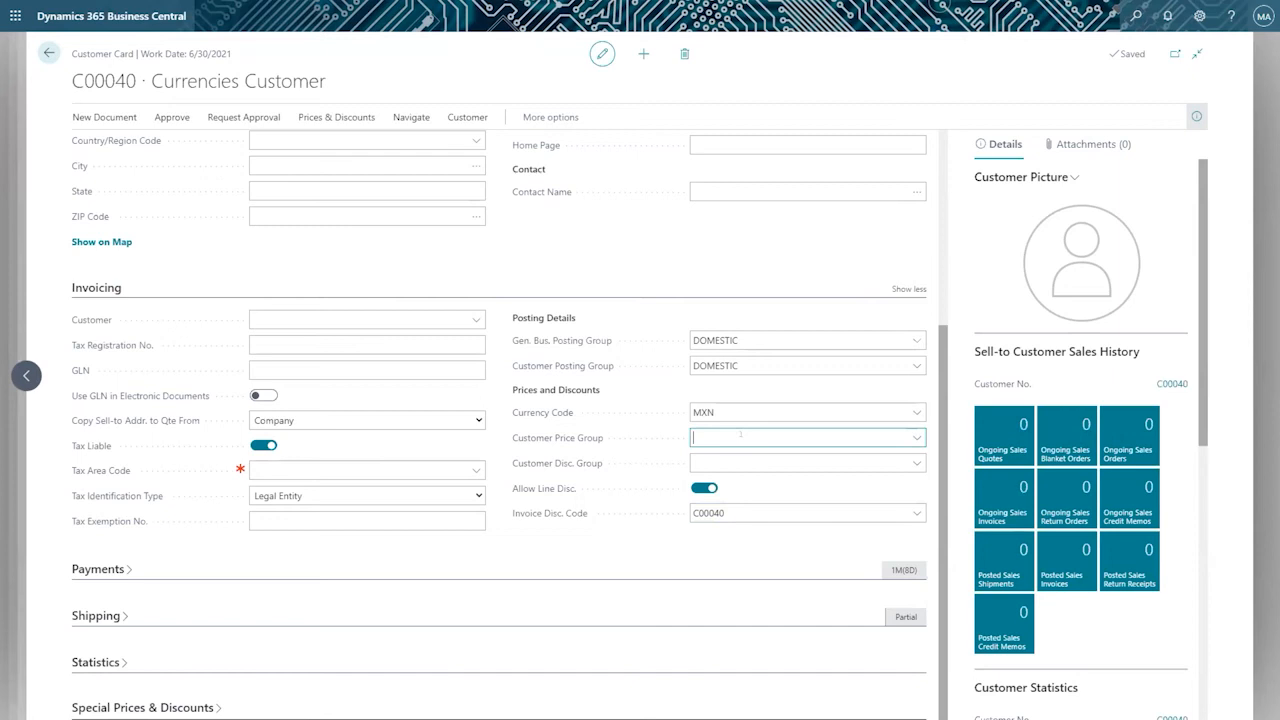
{"action": "left_click", "coordinate": [740, 434]}
{"action": "left_click", "coordinate": [540, 541]}
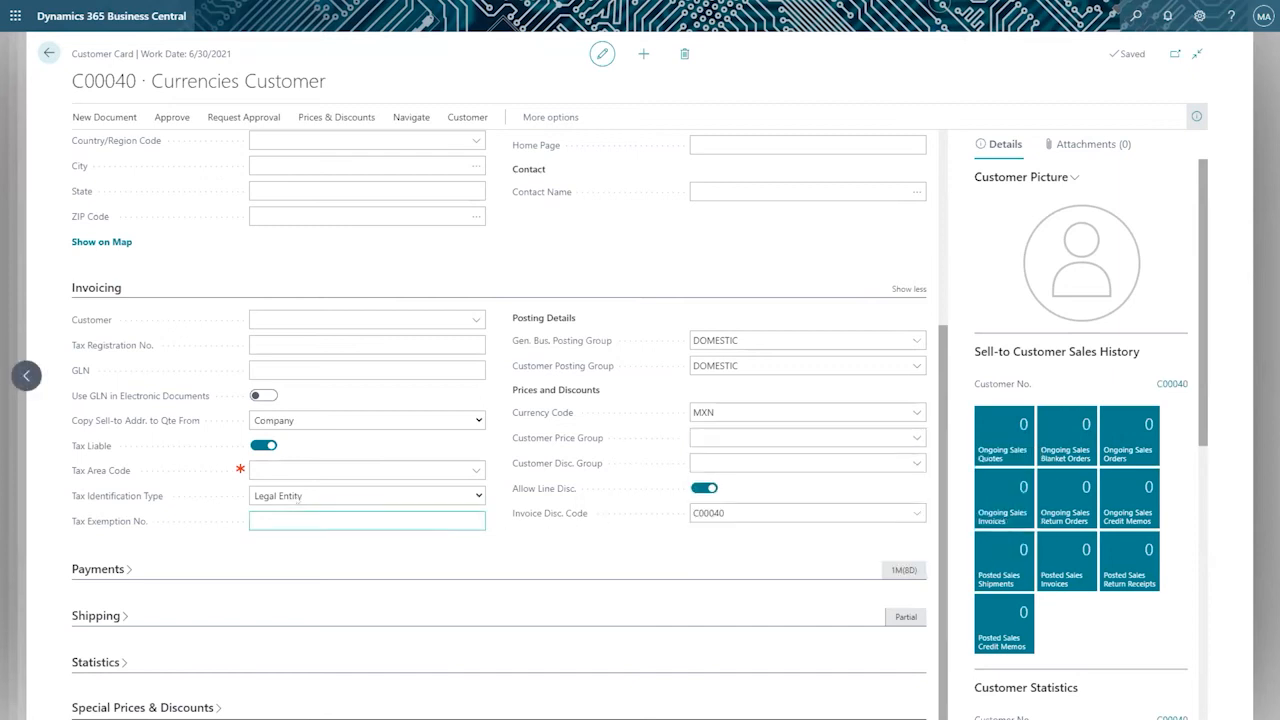
Set the new customer's Tax Area Code to ATLANTA, GA.
{"action": "left_click", "coordinate": [472, 469]}
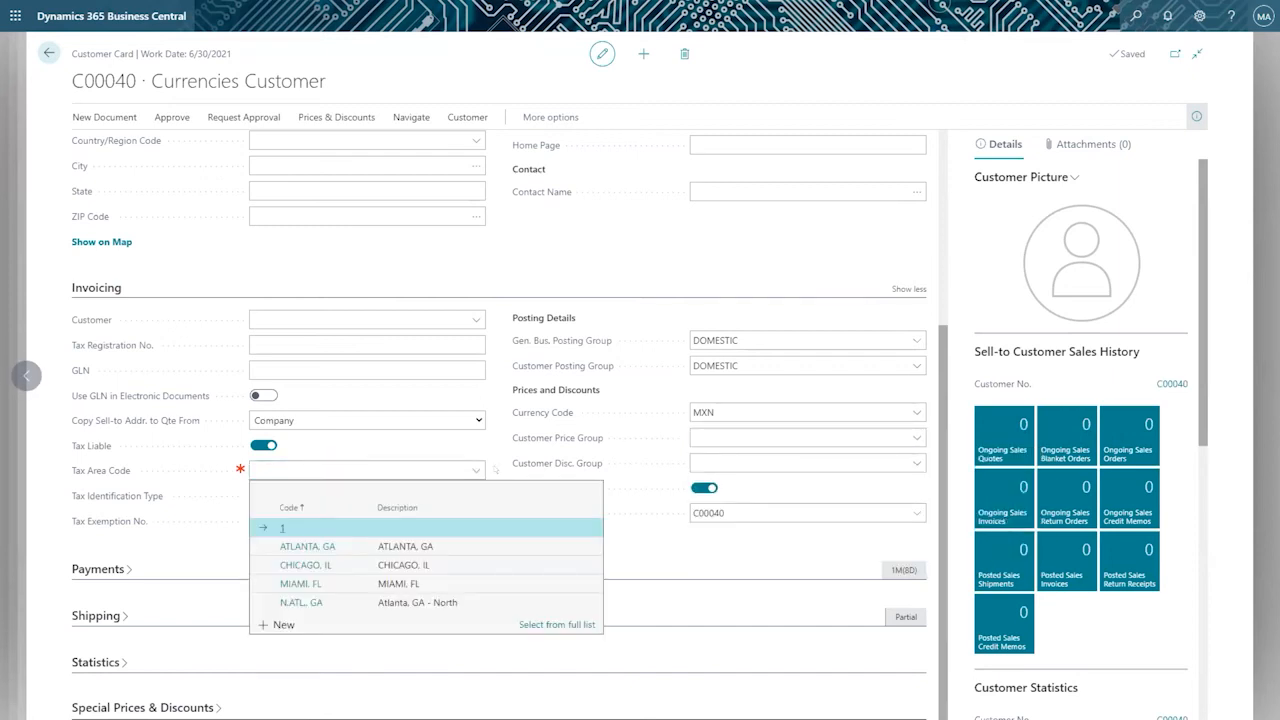
{"action": "left_click", "coordinate": [507, 536]}
{"action": "left_click", "coordinate": [560, 544]}
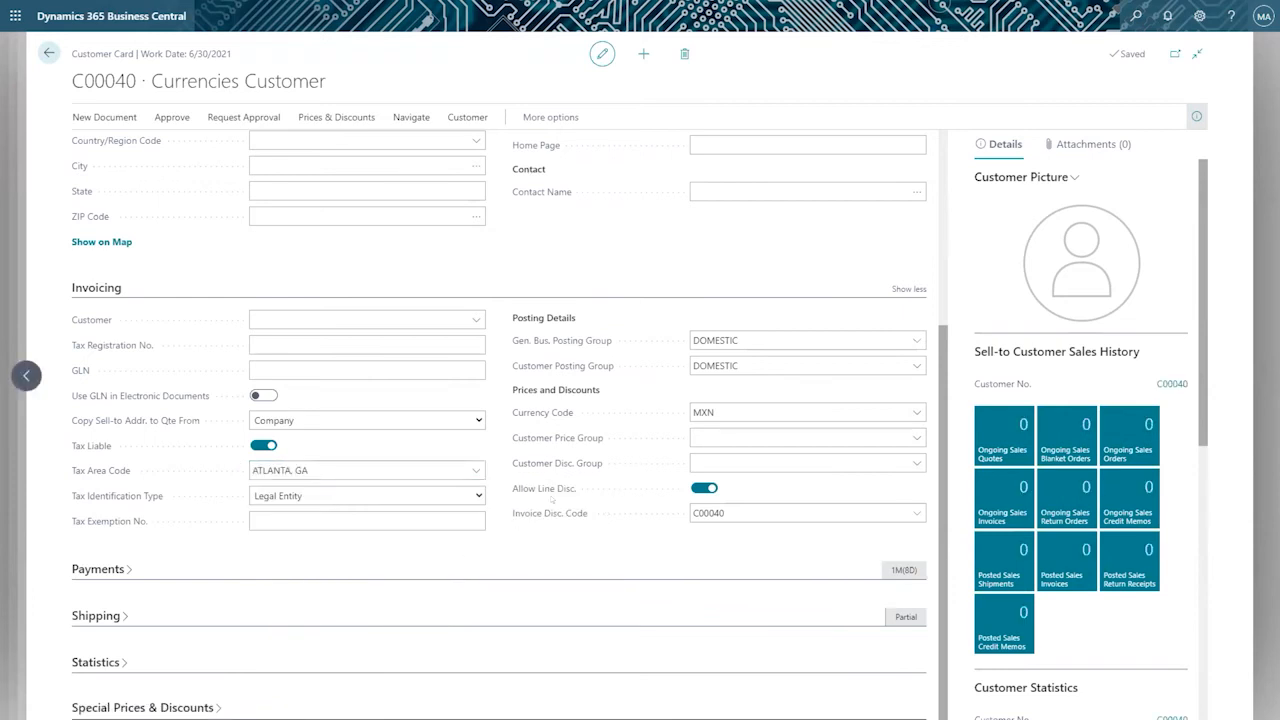
Review the new customer's general and address fields and its Currency Code.
{"action": "scroll", "coordinate": [369, 181], "scroll_direction": "up", "scroll_amount": 3}
{"action": "left_click", "coordinate": [369, 181]}
{"action": "key", "text": "Tab"}
{"action": "scroll", "coordinate": [563, 351], "scroll_direction": "down", "scroll_amount": 3}
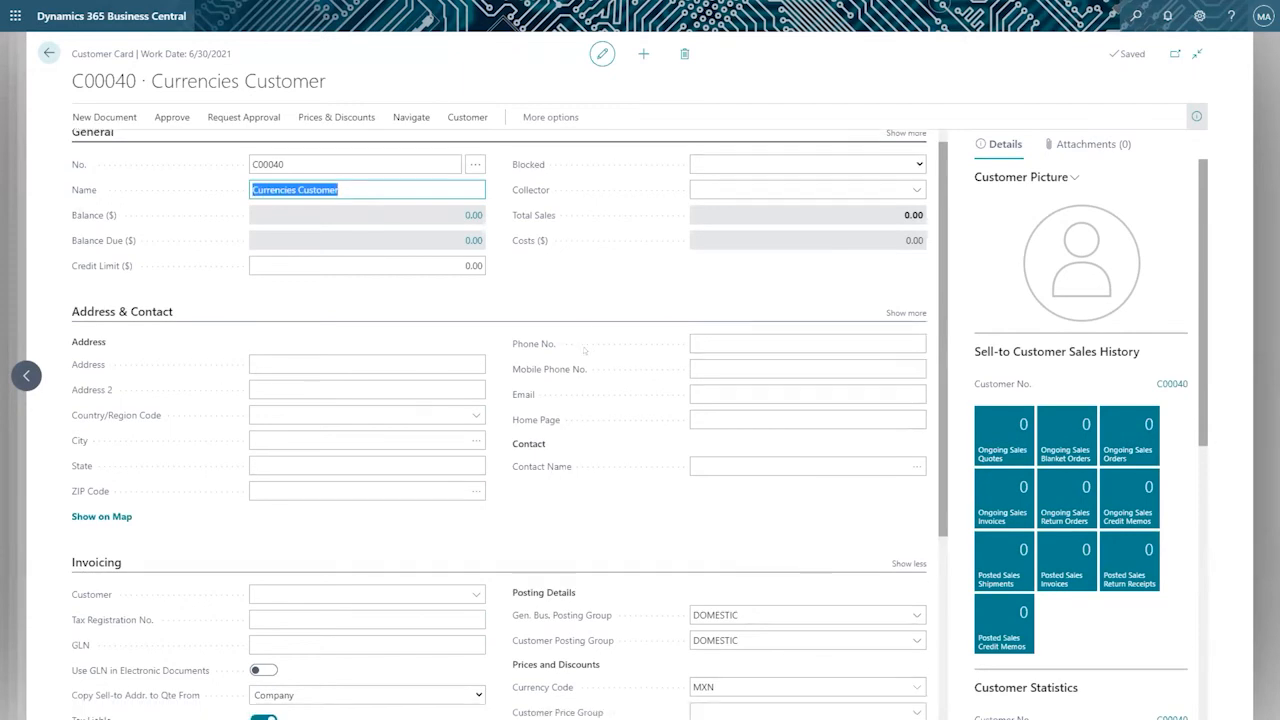
{"action": "left_click", "coordinate": [714, 412]}
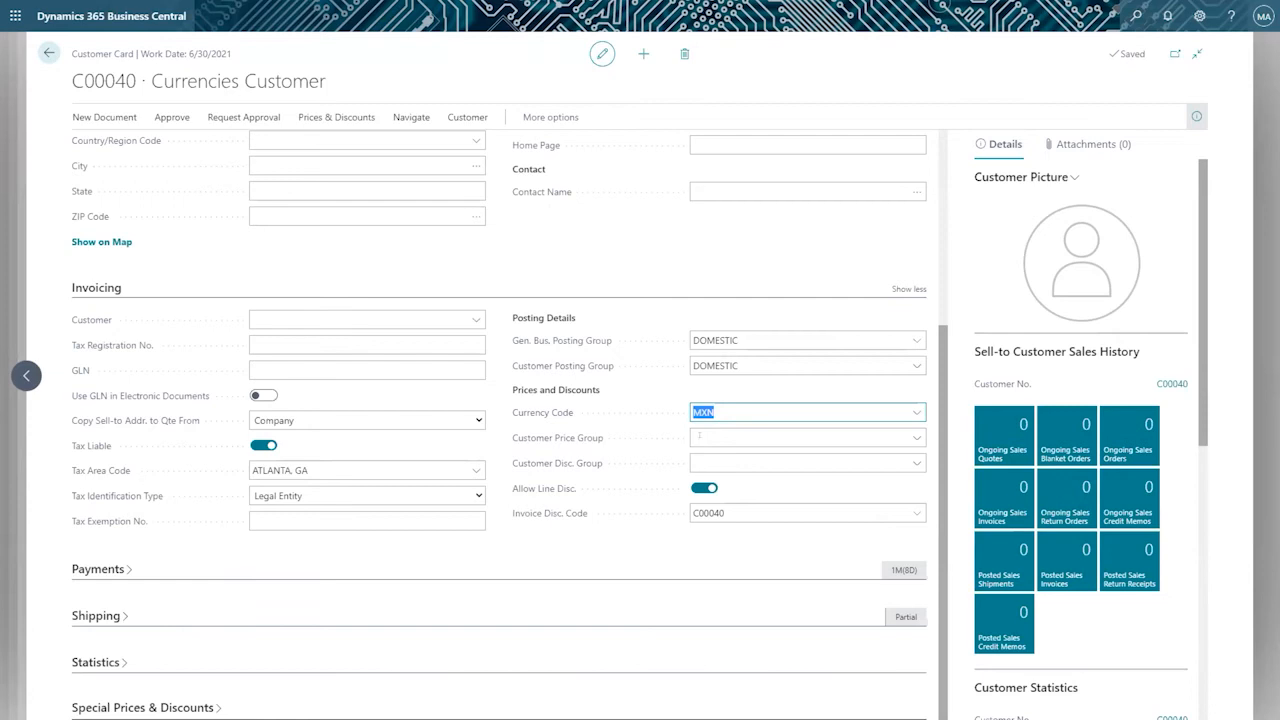
Create a sales invoice from the Currencies Customer card and check its heading and the currency in the total labels.
{"action": "left_click", "coordinate": [104, 117]}
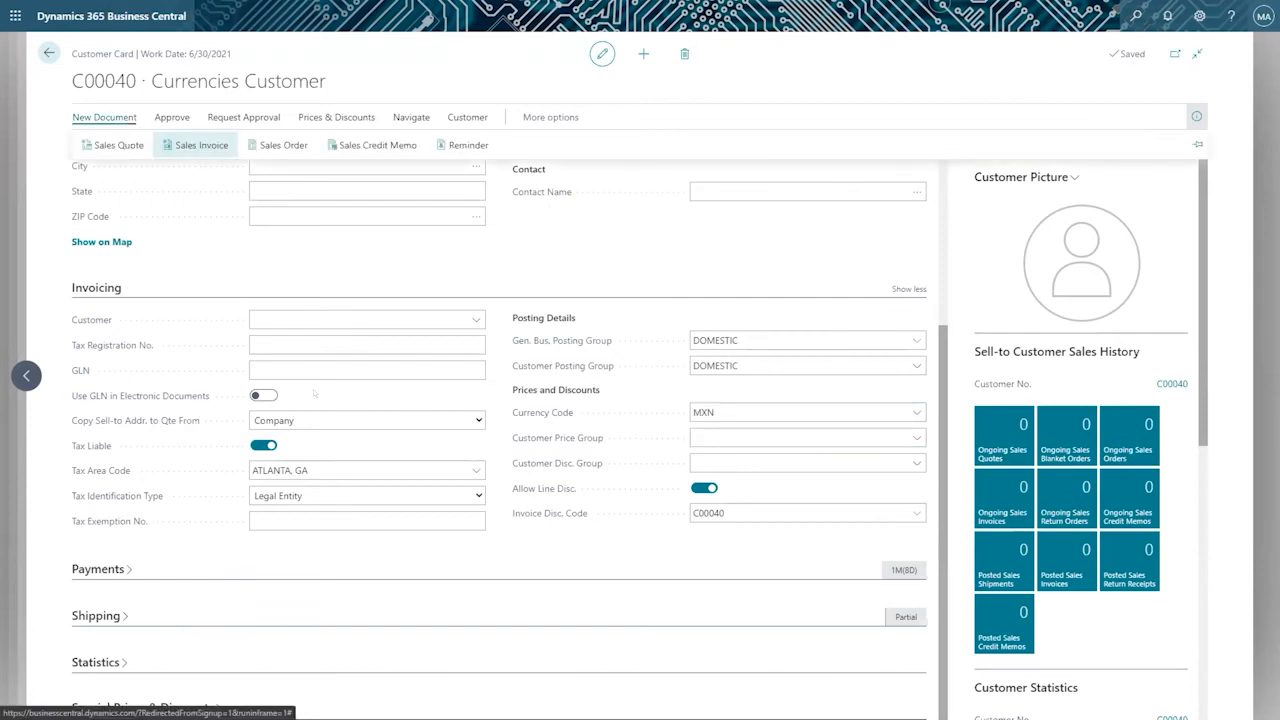
{"action": "left_click", "coordinate": [199, 141]}
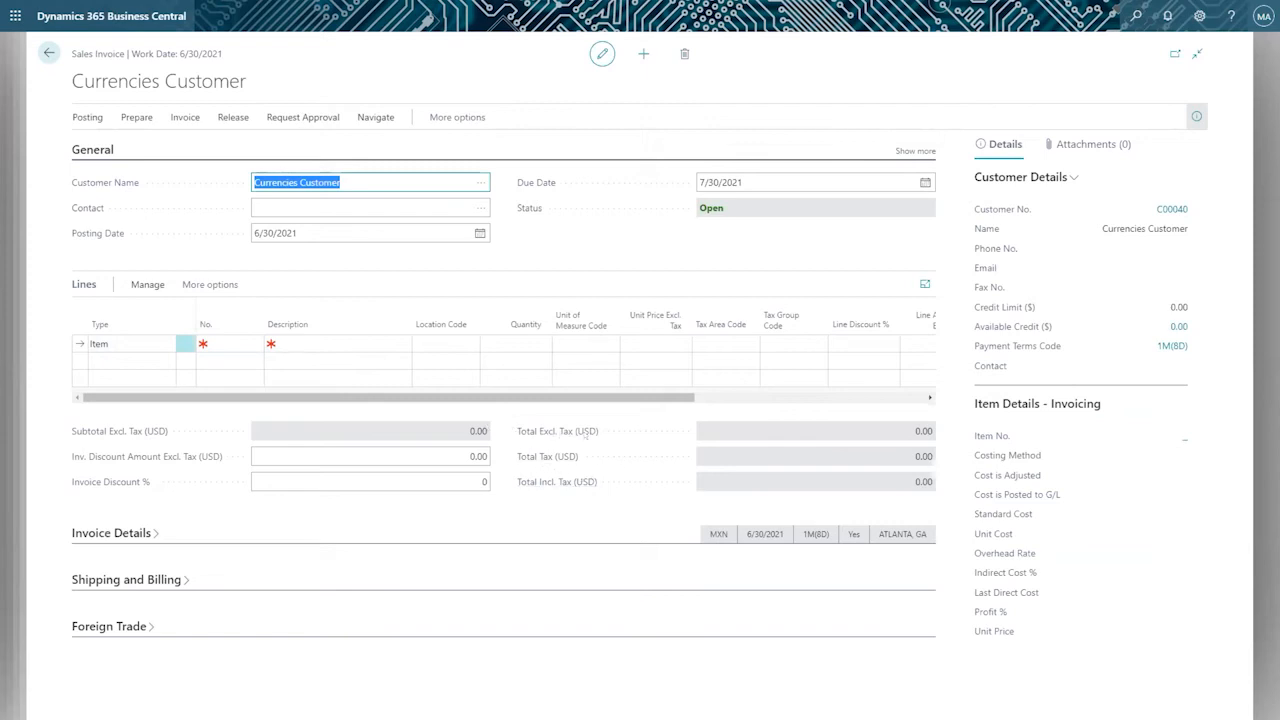
{"action": "left_click_drag", "start_coordinate": [62, 53], "coordinate": [224, 54]}
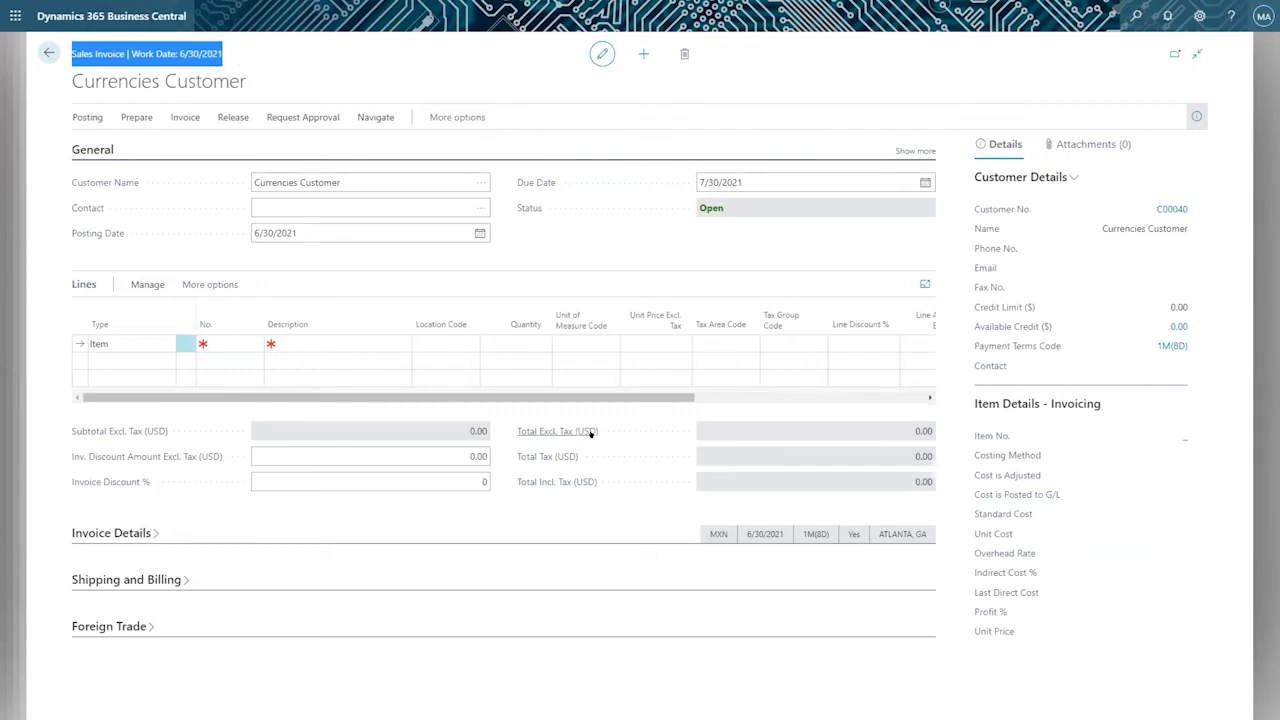
{"action": "mouse_move", "coordinate": [590, 433]}
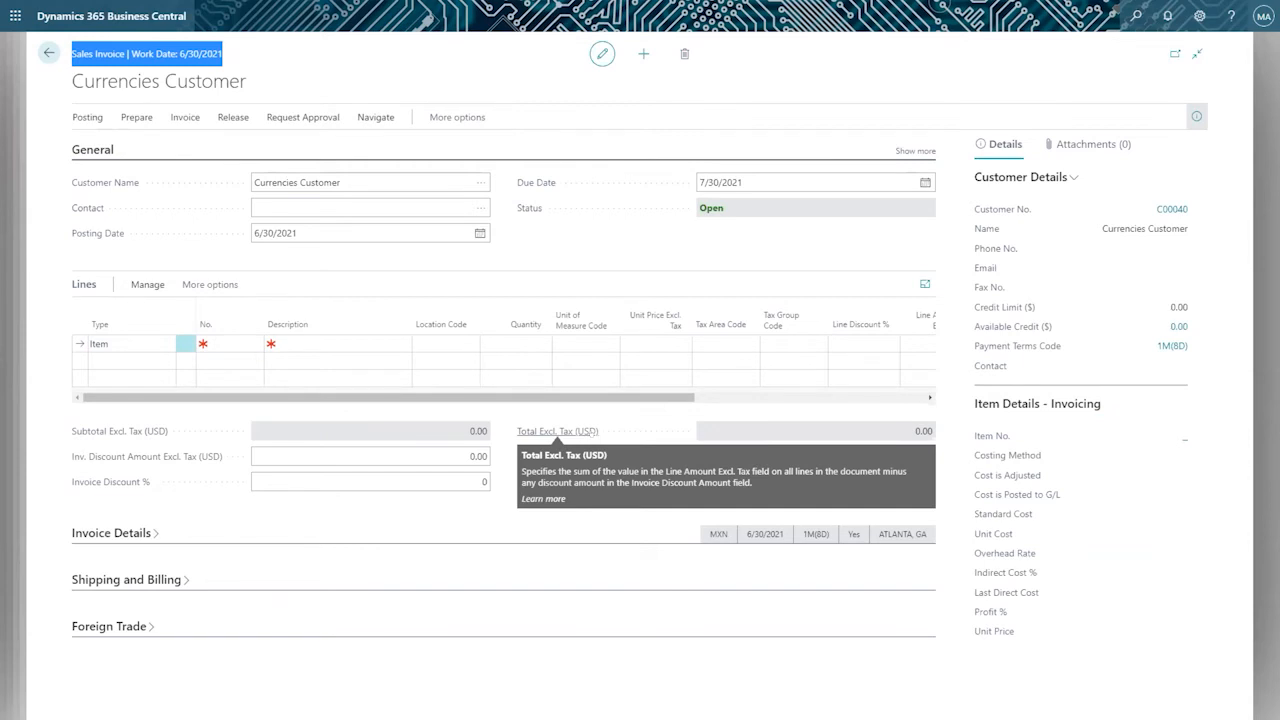
Add an invoice line for item 1000, Coca Cola Can 350 ml, with location MAIN and quantity 10.
{"action": "left_click", "coordinate": [242, 342]}
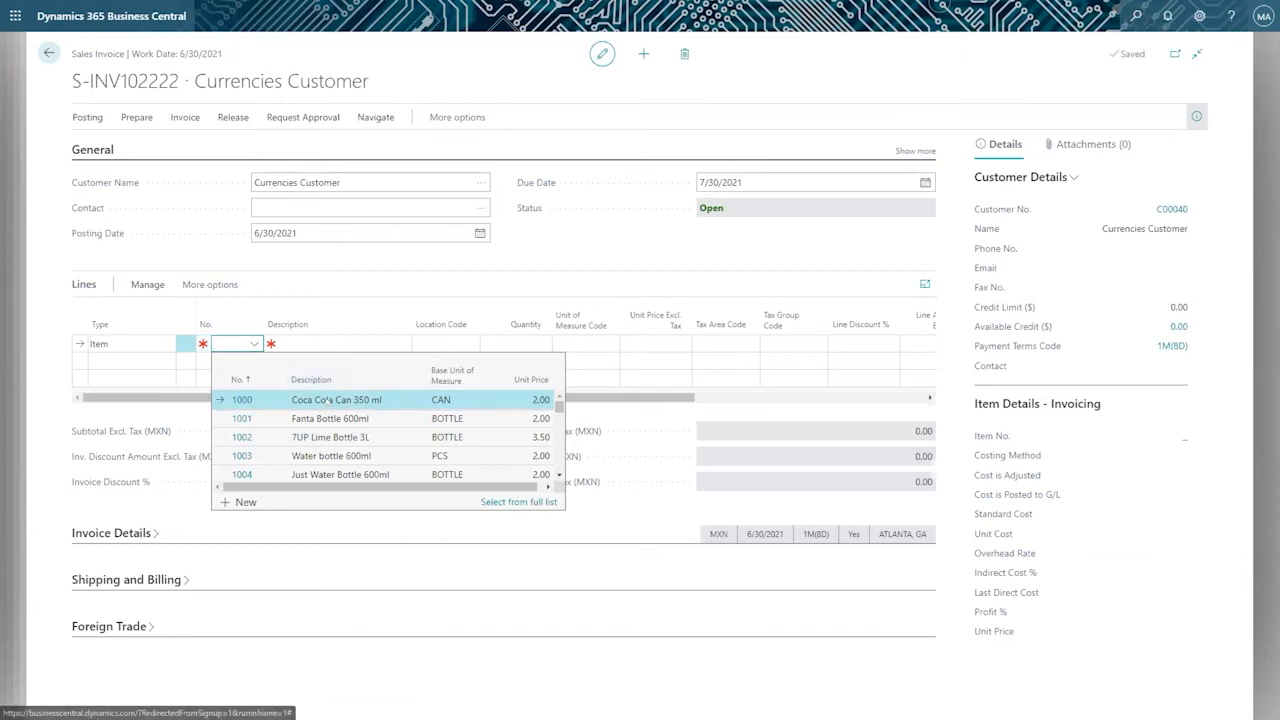
{"action": "left_click", "coordinate": [328, 400]}
{"action": "left_click", "coordinate": [433, 344]}
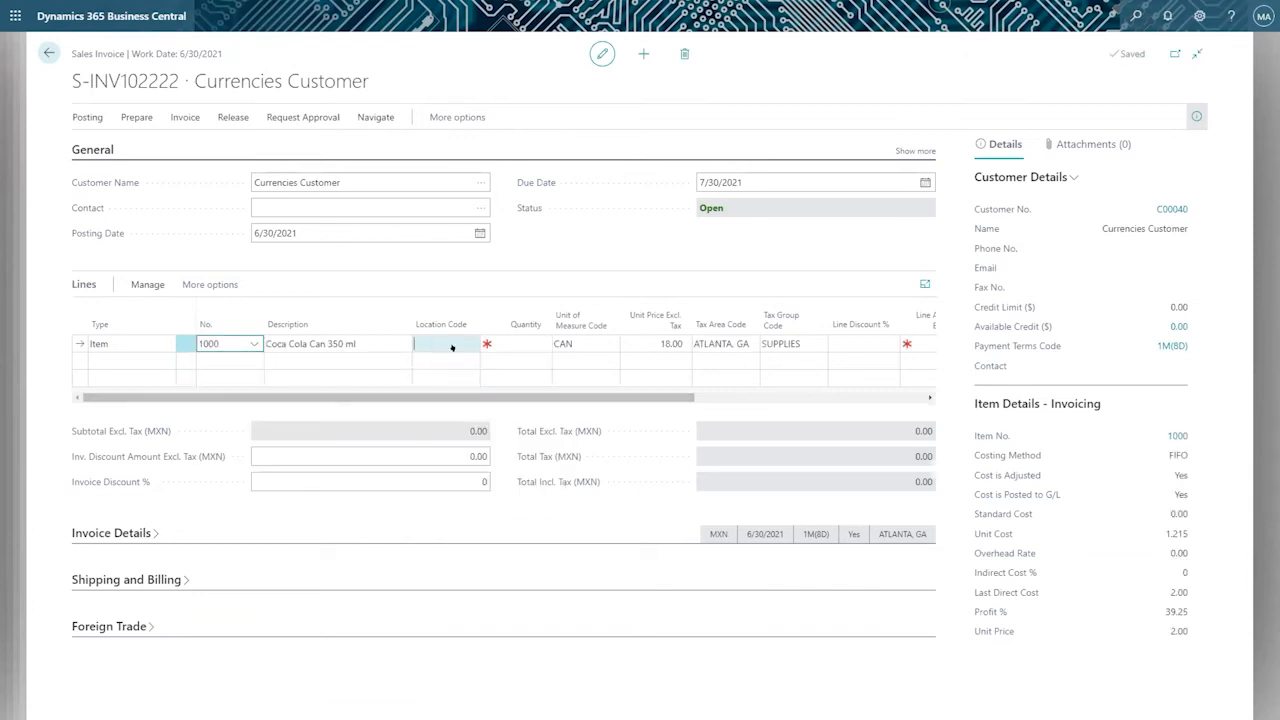
{"action": "left_click", "coordinate": [485, 414]}
{"action": "left_click", "coordinate": [506, 343]}
{"action": "type", "text": "10"}
{"action": "key", "text": "Tab"}
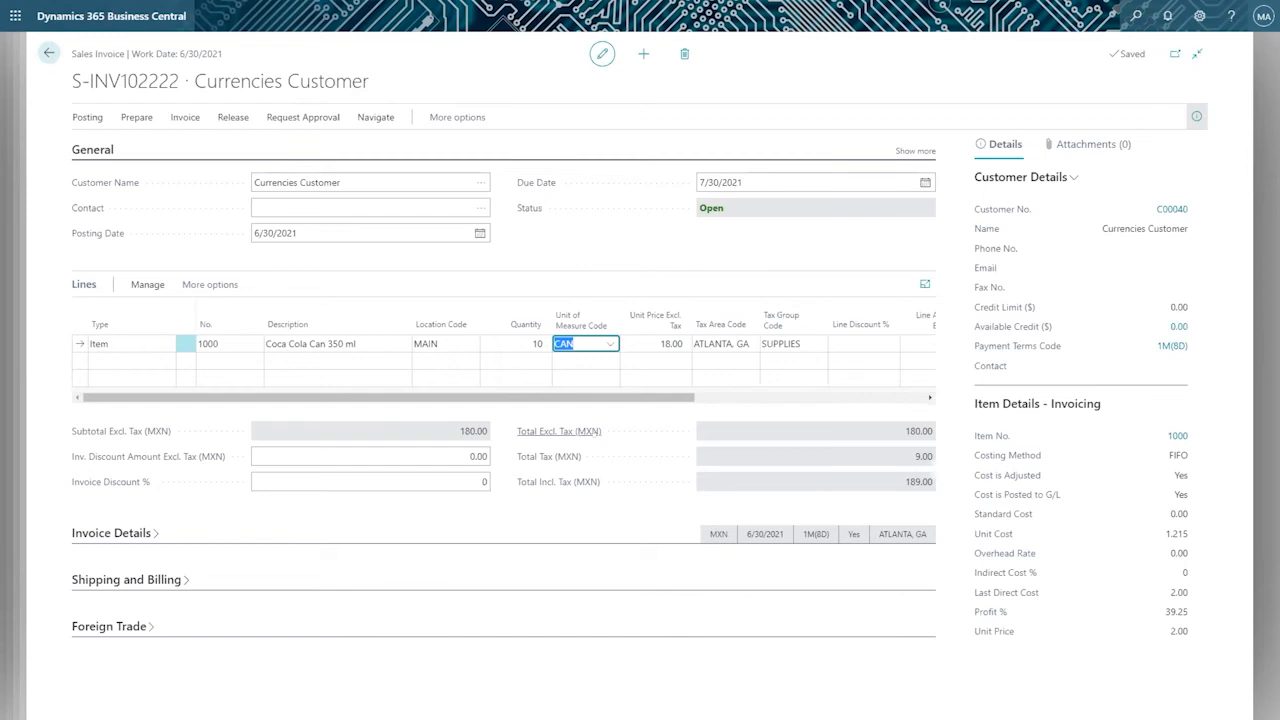
Examine the amount columns of the invoice line, including Line Amount Excl. Tax.
{"action": "left_click_drag", "start_coordinate": [672, 393], "coordinate": [808, 393]}
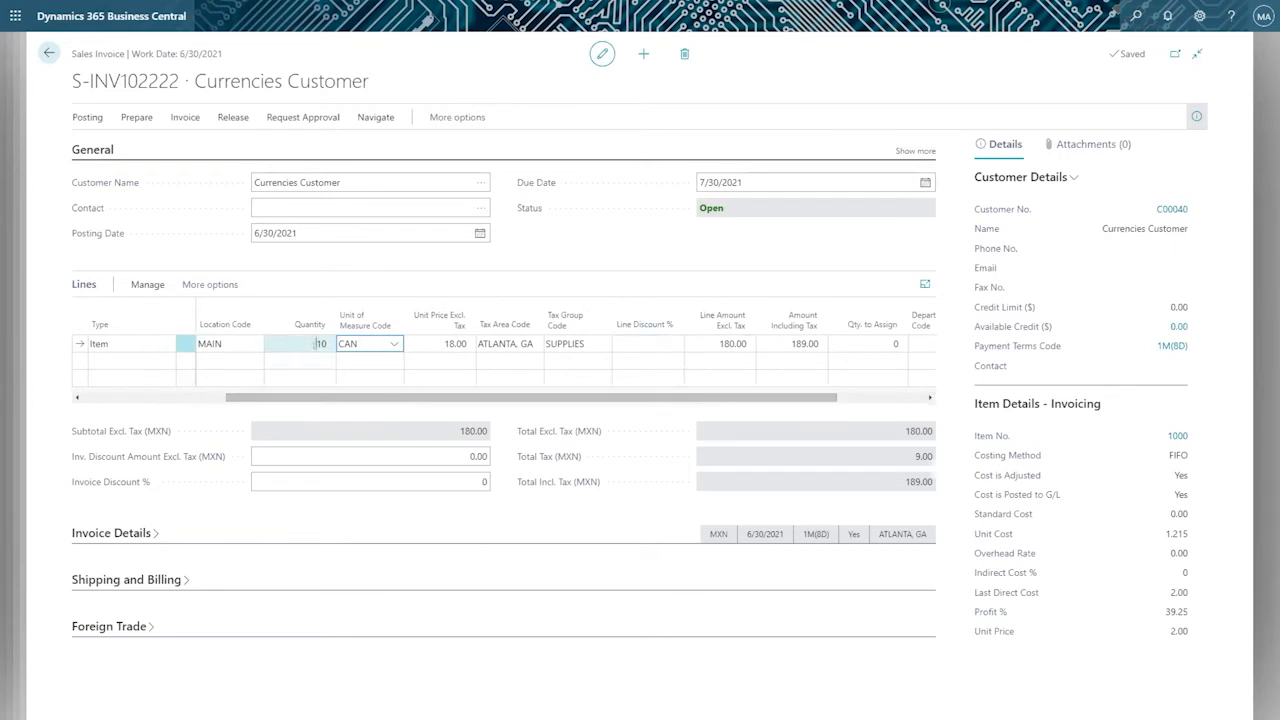
{"action": "left_click", "coordinate": [720, 343]}
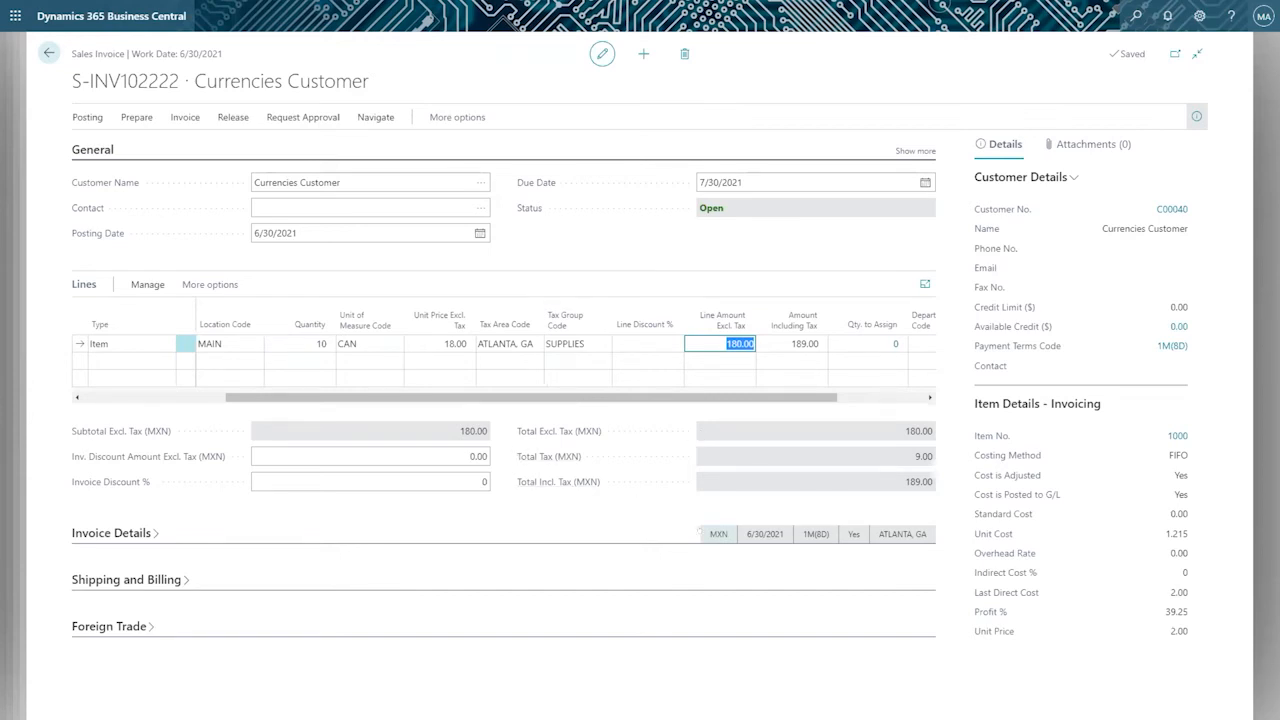
Change the sales invoice's Currency Code to EUR in the Invoice Details and accept recreating the sales lines.
{"action": "left_click", "coordinate": [718, 534]}
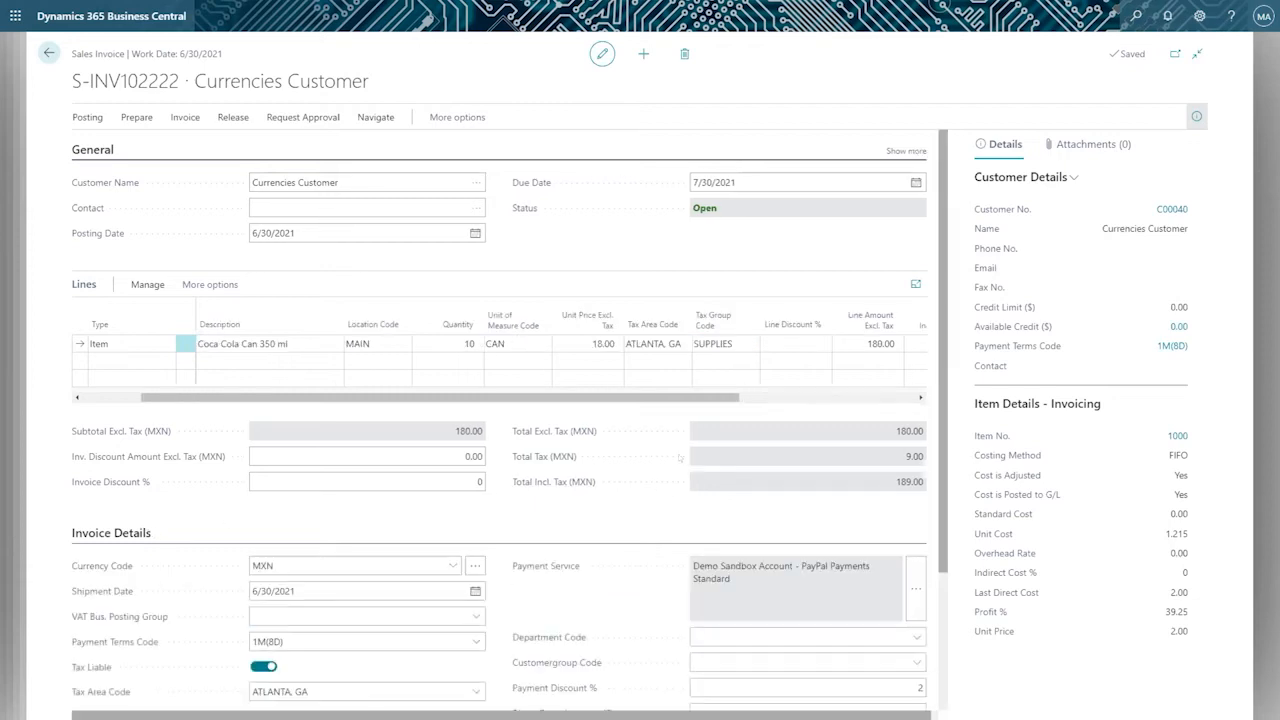
{"action": "scroll", "coordinate": [710, 456], "scroll_direction": "down", "scroll_amount": 2}
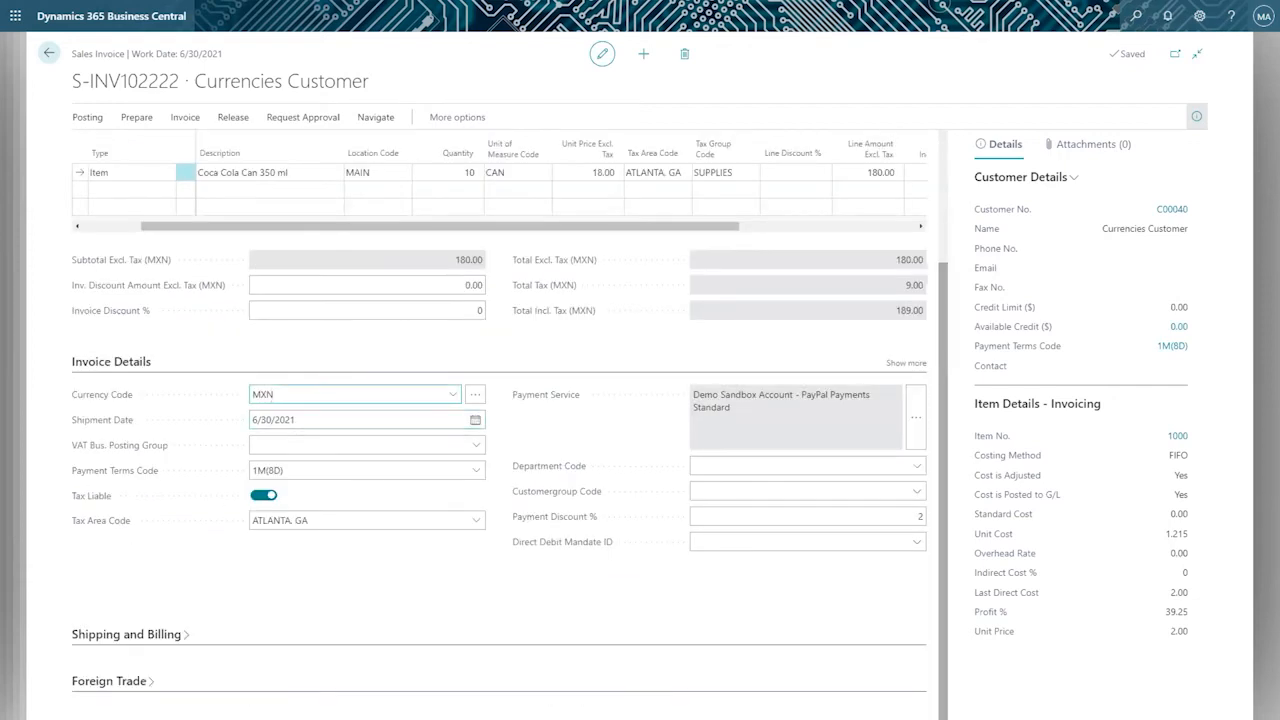
{"action": "left_click", "coordinate": [250, 394]}
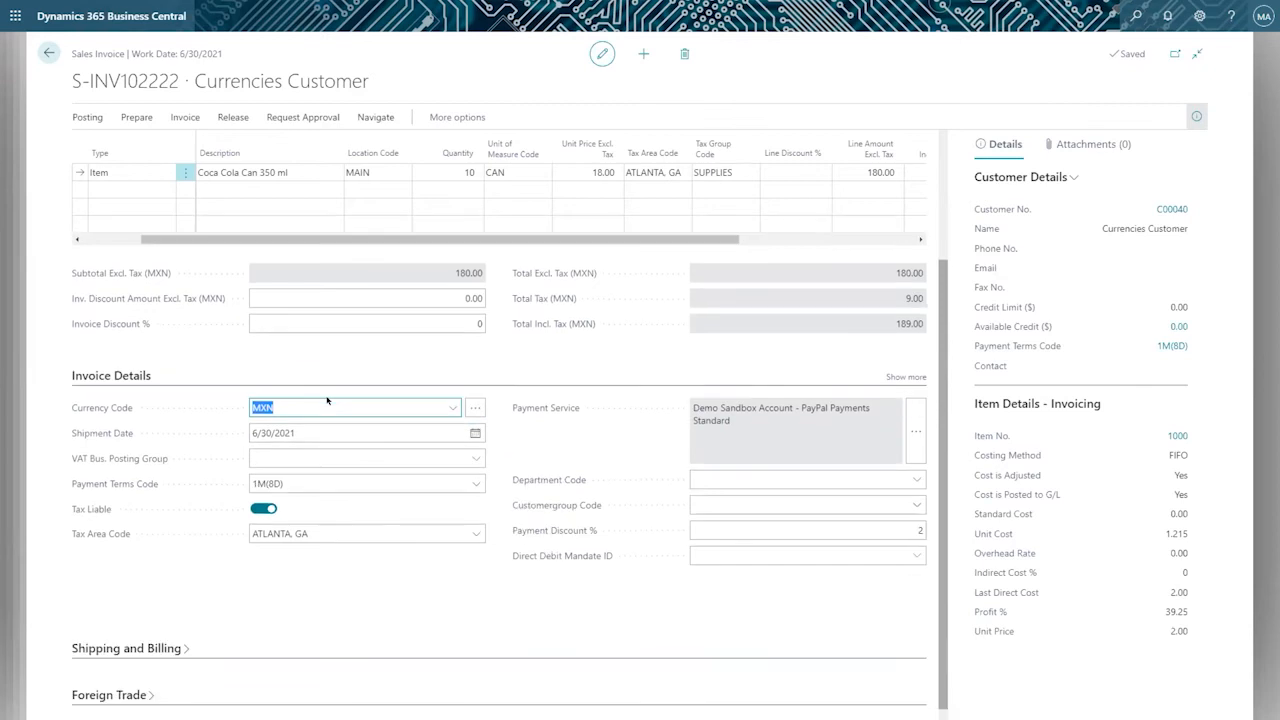
{"action": "left_click", "coordinate": [444, 407]}
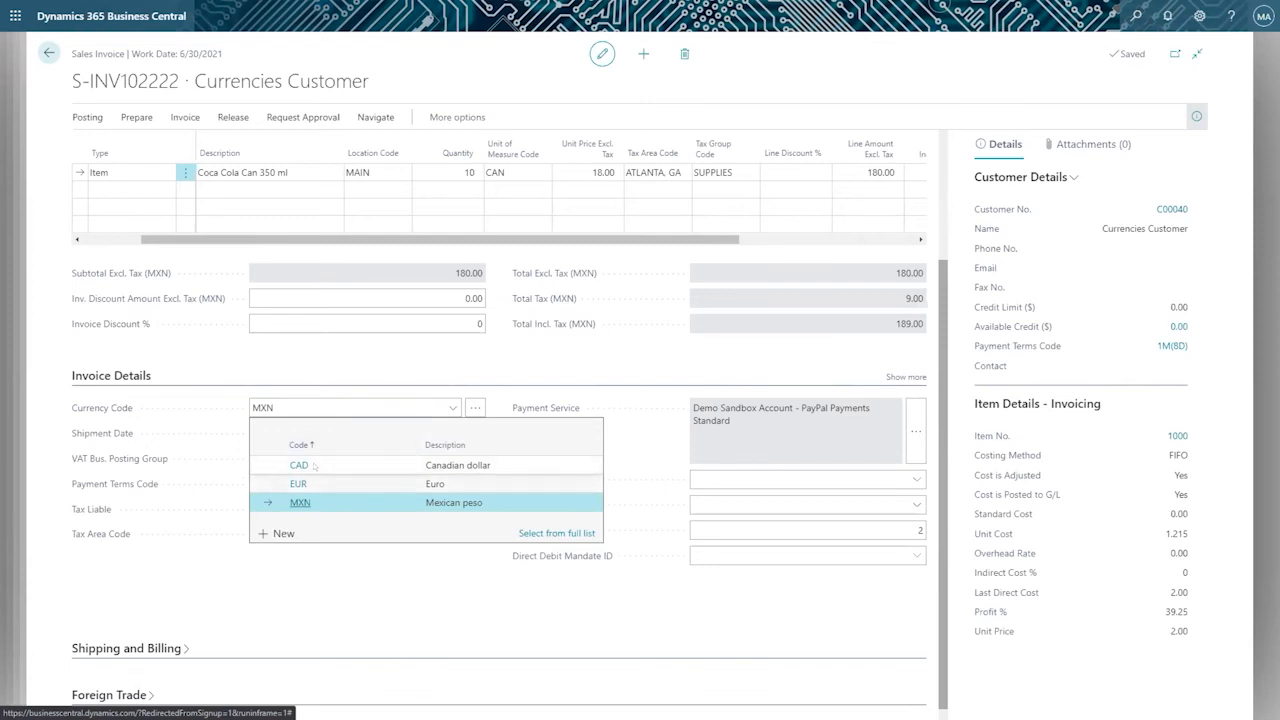
{"action": "left_click", "coordinate": [314, 485]}
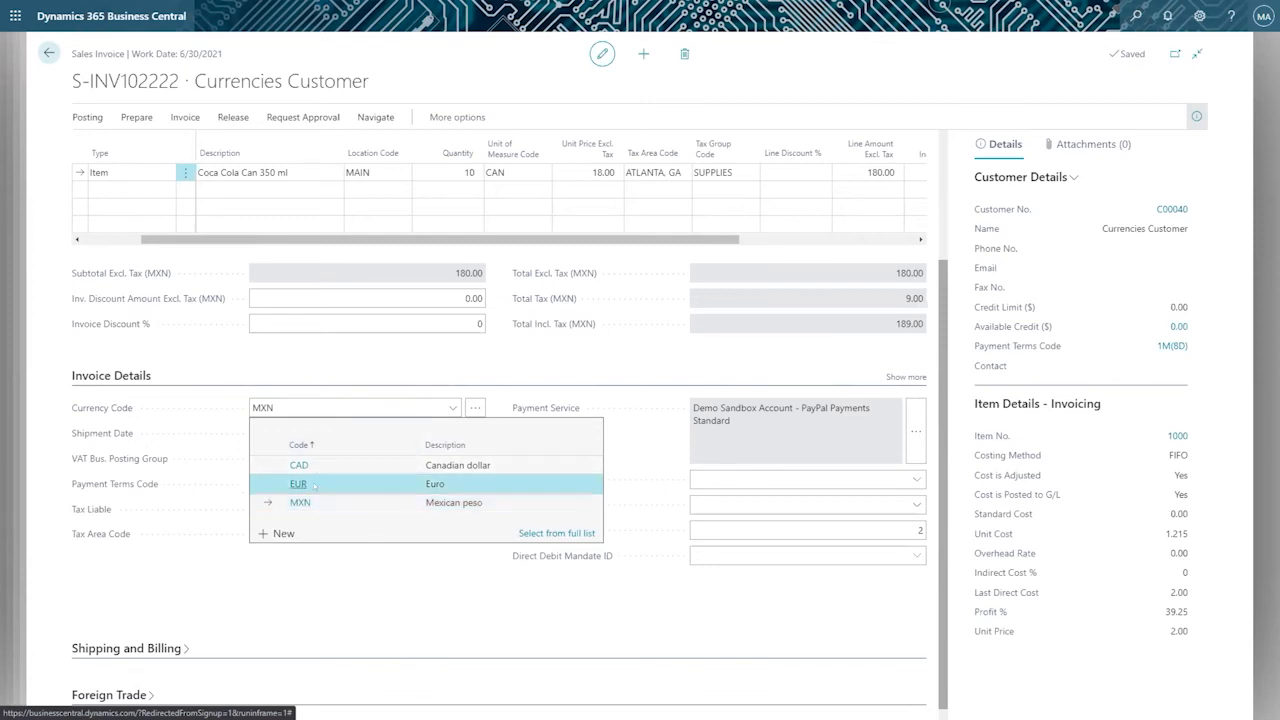
{"action": "left_click", "coordinate": [314, 485]}
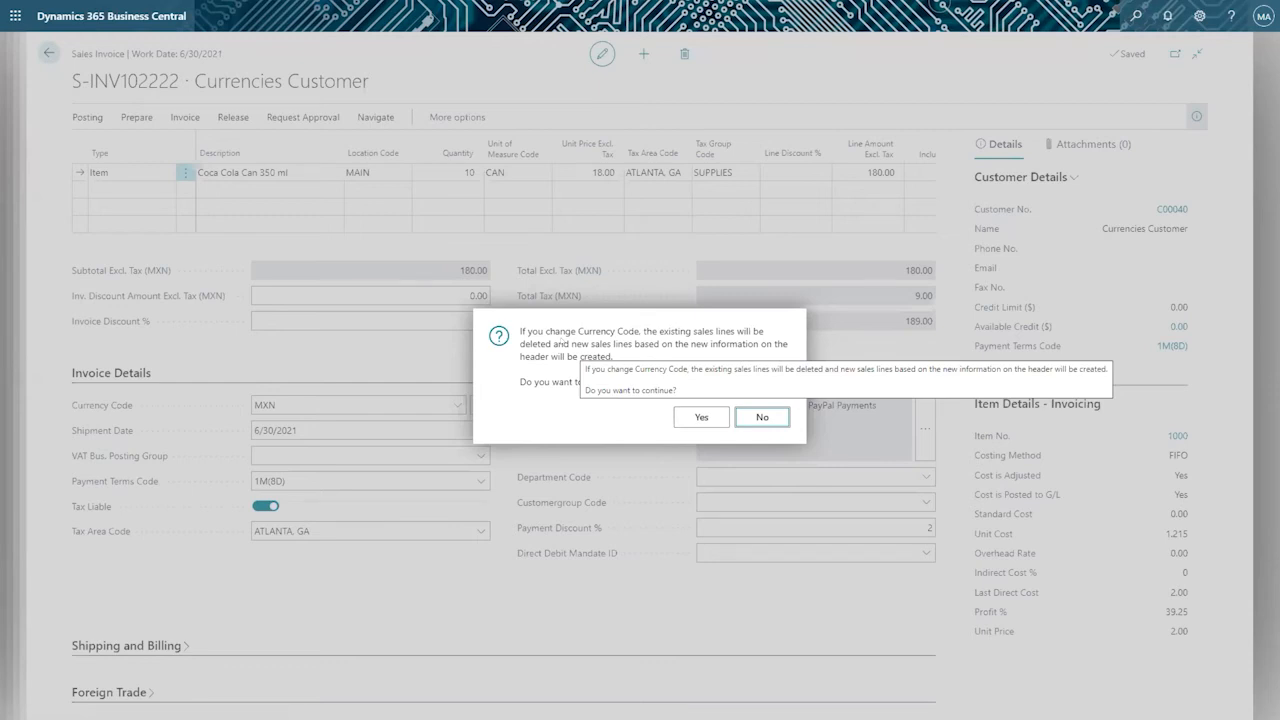
{"action": "left_click", "coordinate": [701, 417]}
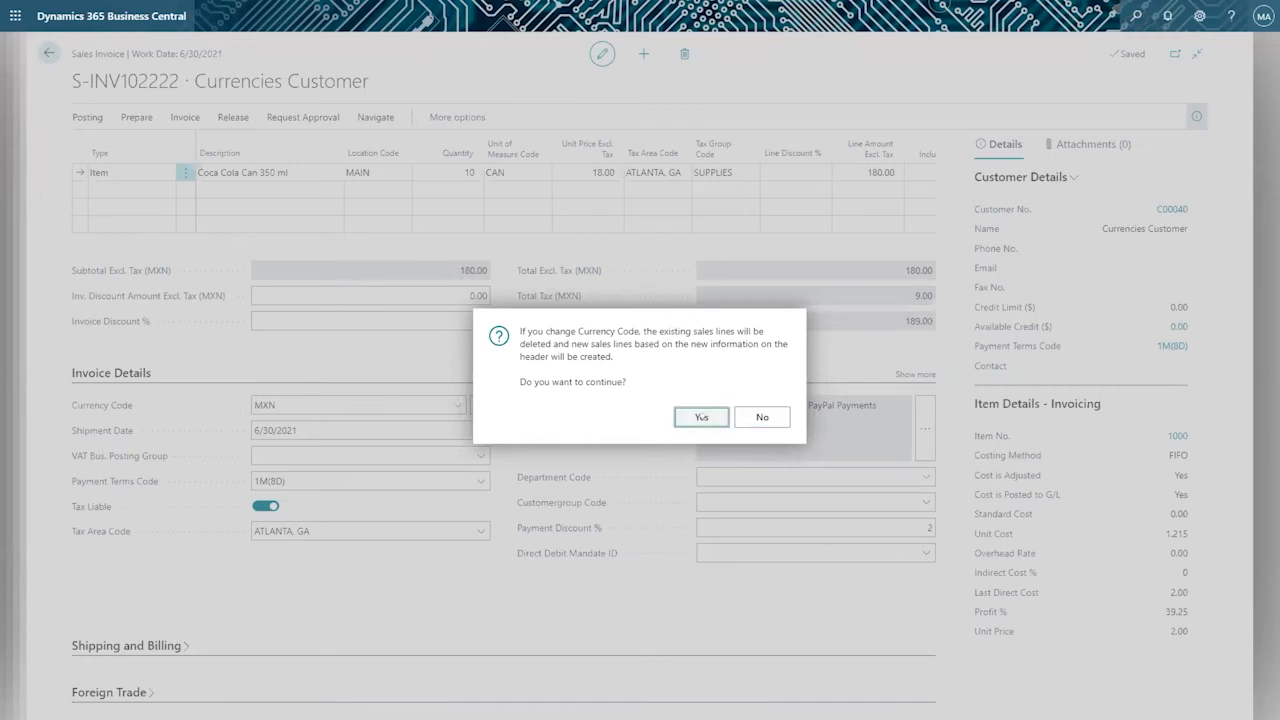
{"action": "left_click", "coordinate": [701, 417]}
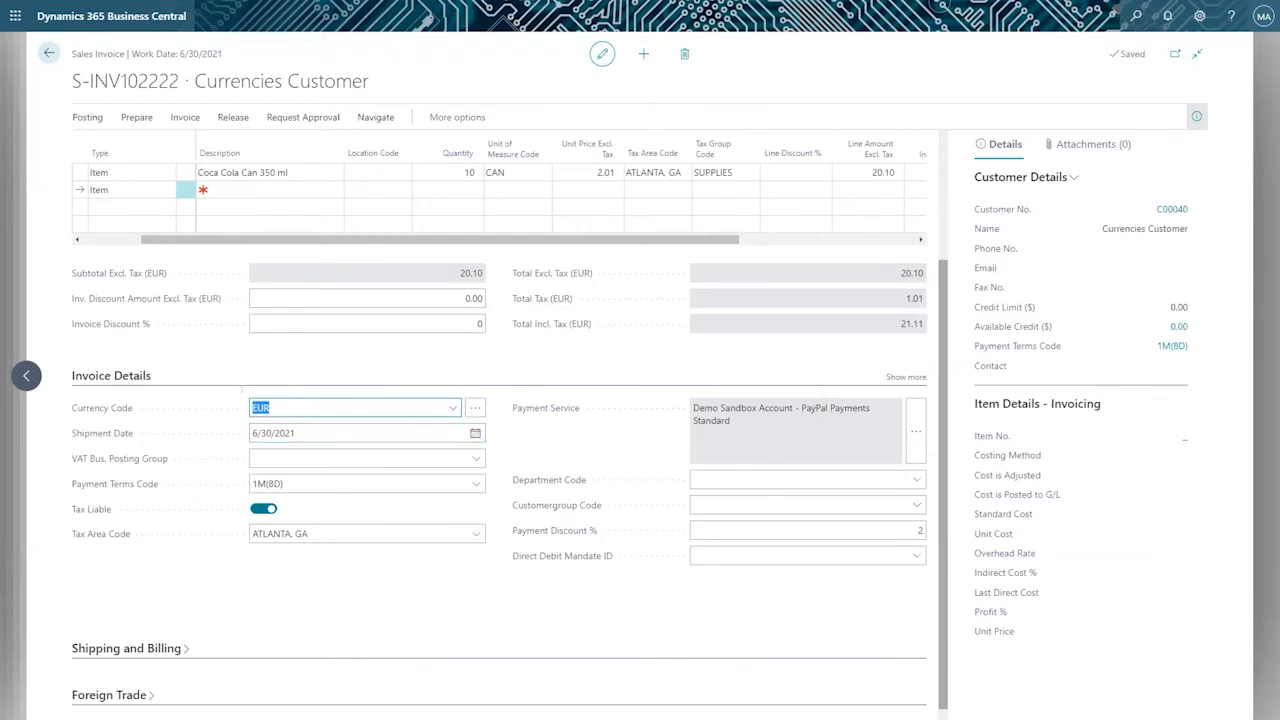
Examine the recalculated unit price, Total Excl. Tax and Line Amount Excl. Tax of the Coca Cola Can 350 ml line.
{"action": "scroll", "coordinate": [714, 346], "scroll_direction": "up", "scroll_amount": 2}
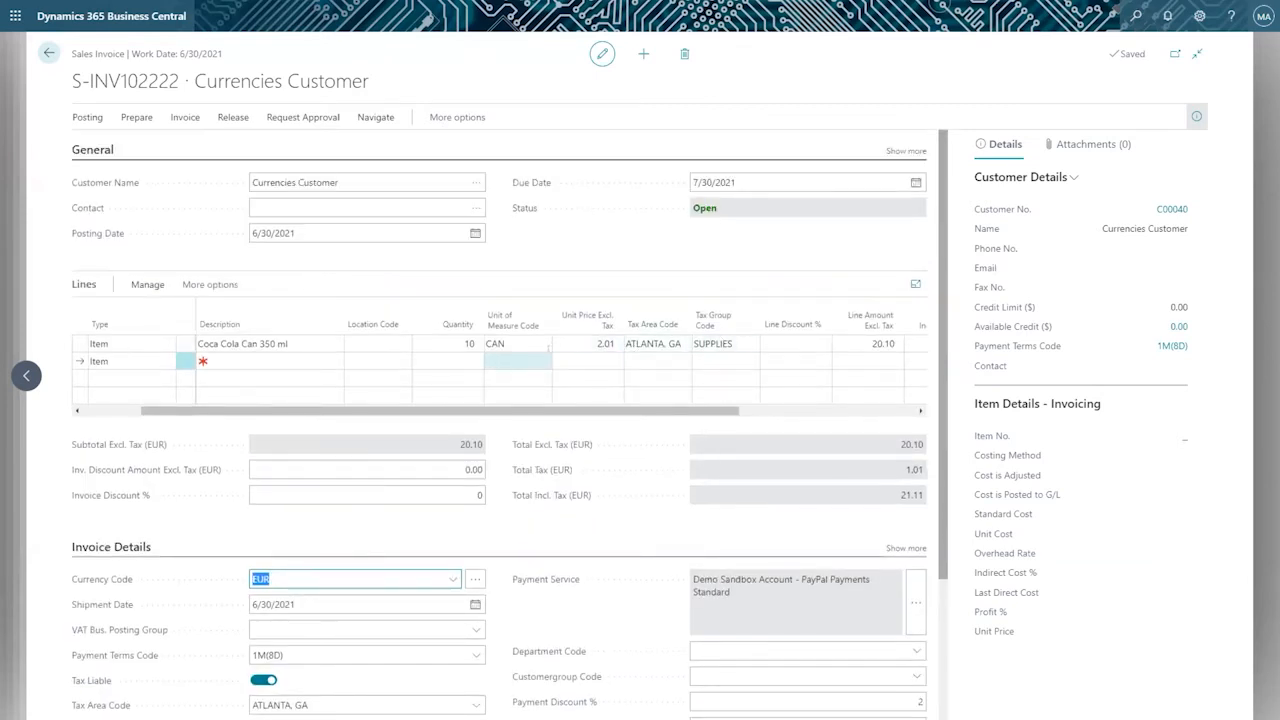
{"action": "left_click", "coordinate": [580, 342]}
{"action": "left_click_drag", "start_coordinate": [900, 444], "coordinate": [925, 444]}
{"action": "left_click", "coordinate": [901, 444]}
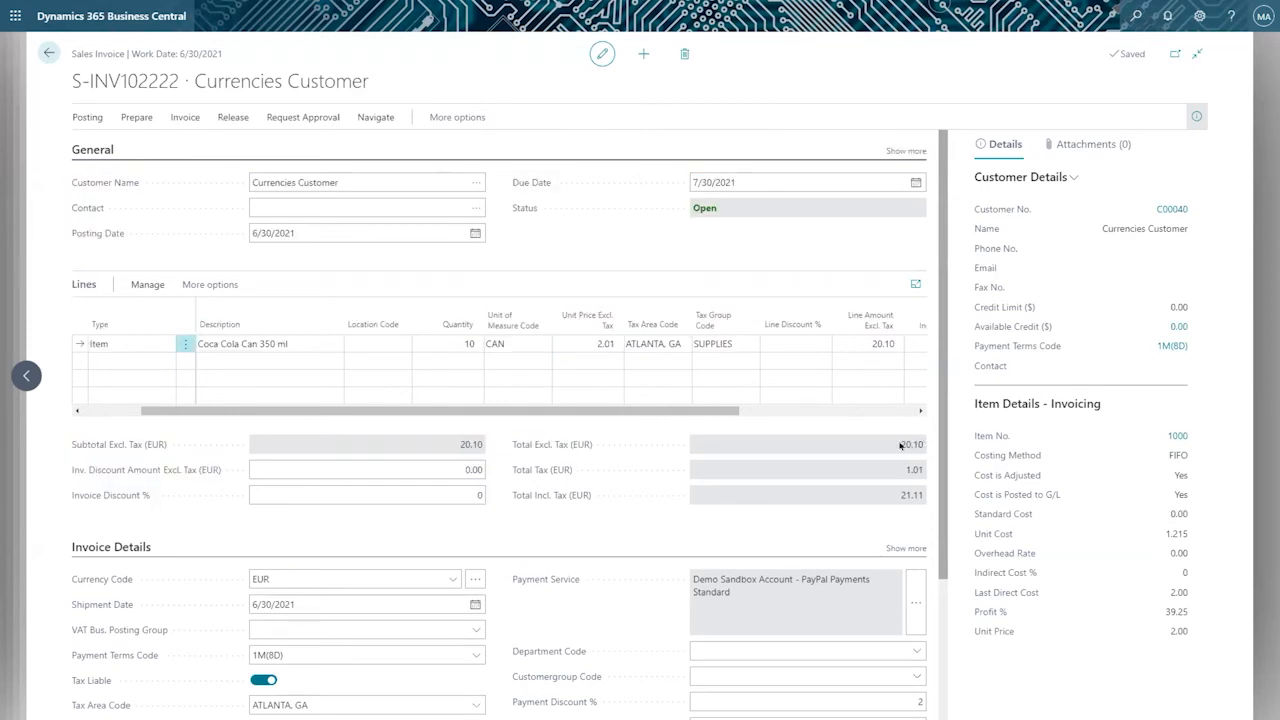
{"action": "left_click_drag", "start_coordinate": [900, 444], "coordinate": [916, 445]}
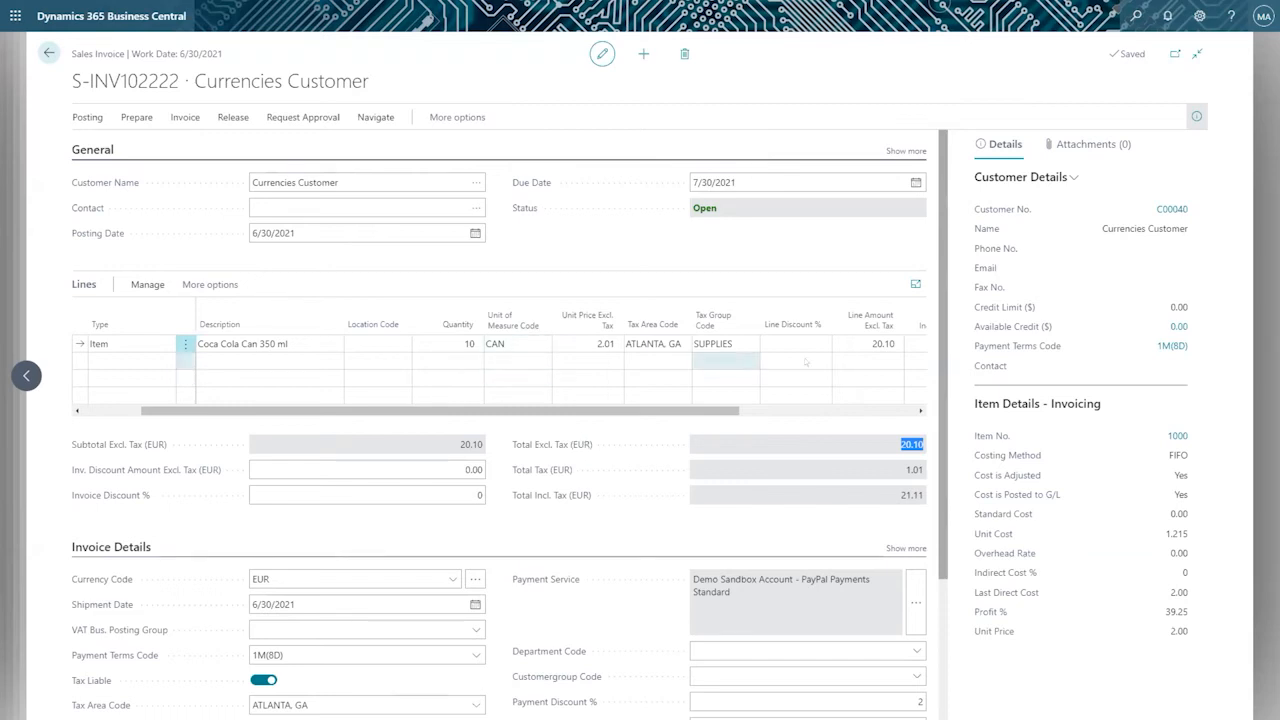
{"action": "left_click", "coordinate": [859, 345]}
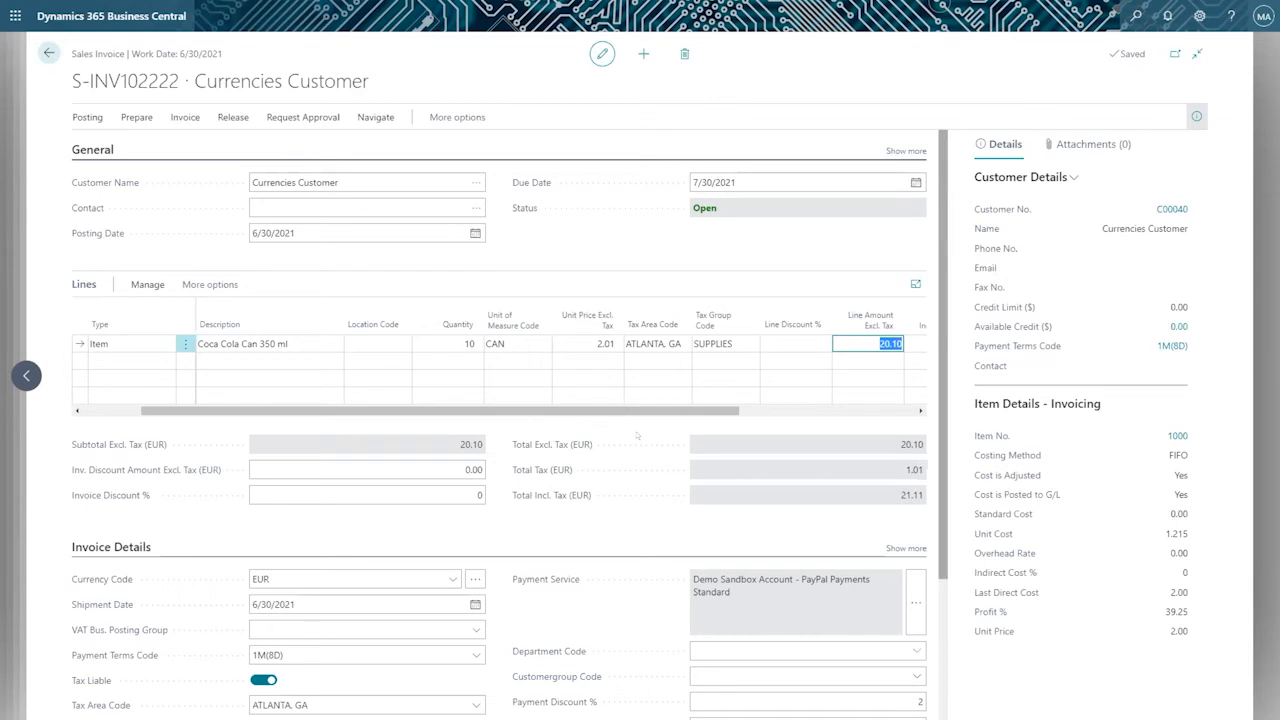
Search for "vendor" and open the Vendors list.
{"action": "left_click", "coordinate": [136, 117]}
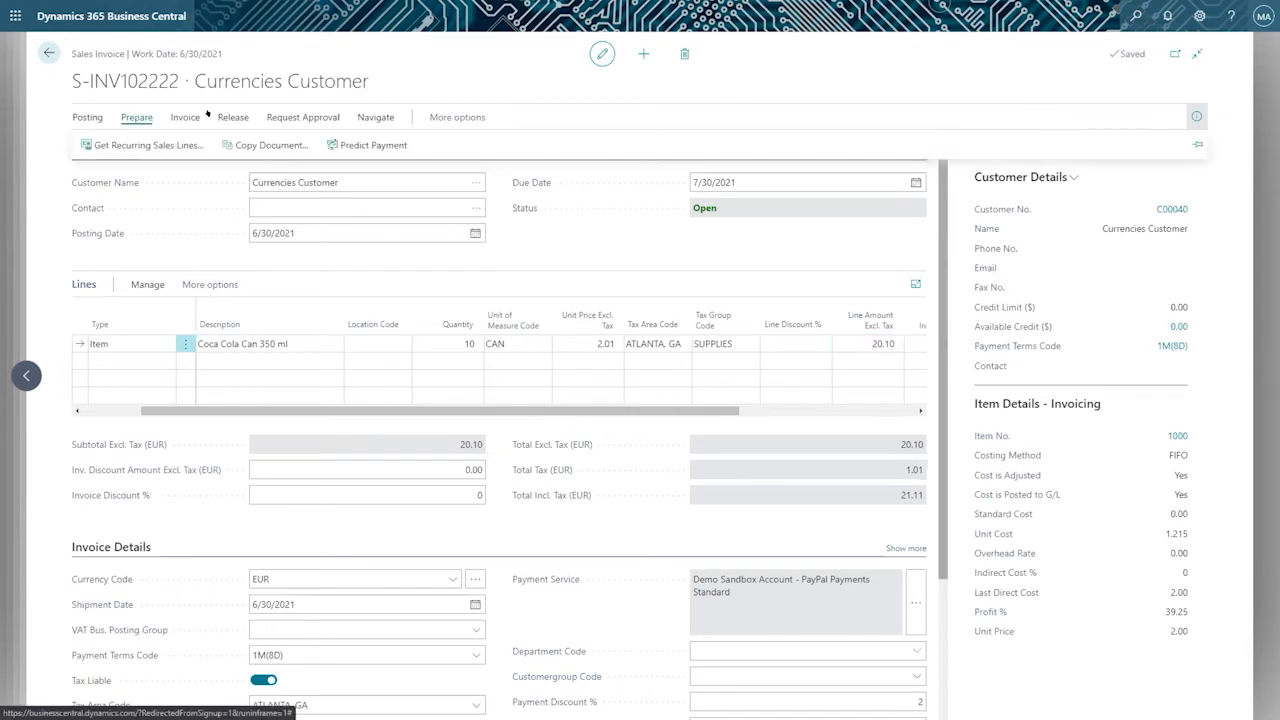
{"action": "left_click", "coordinate": [1125, 17]}
{"action": "type", "text": "vendor"}
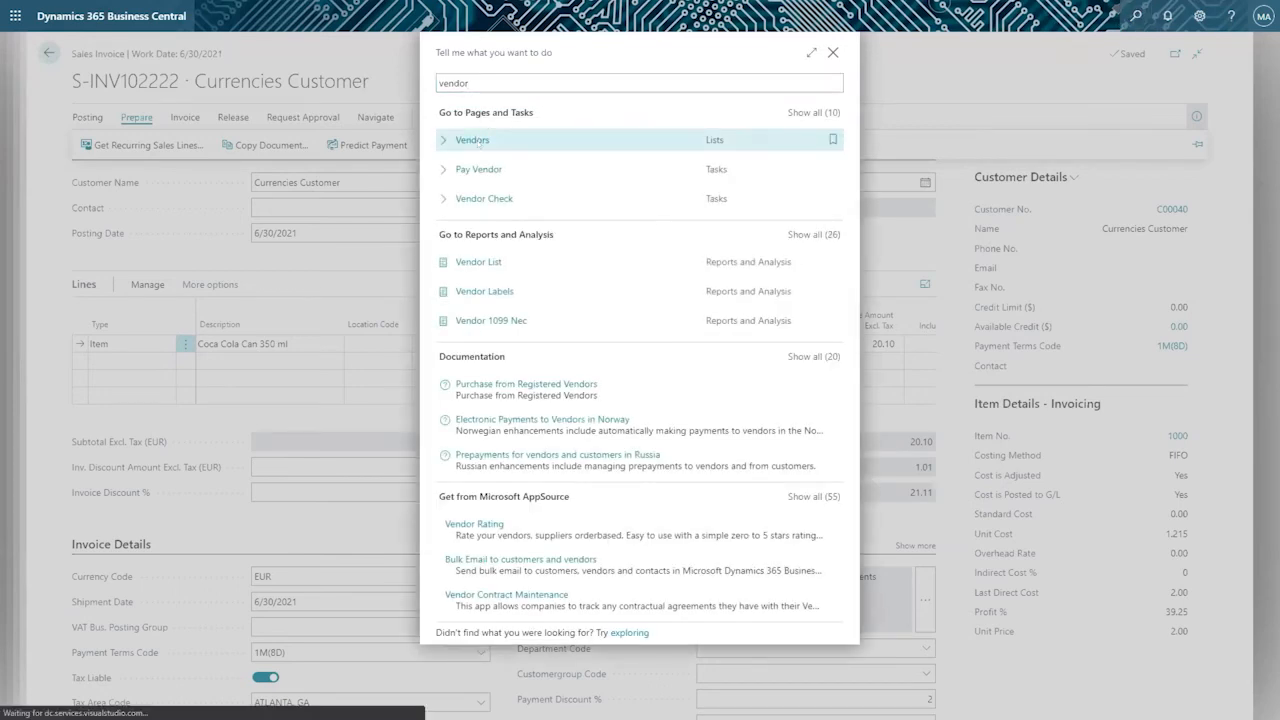
{"action": "left_click", "coordinate": [477, 140]}
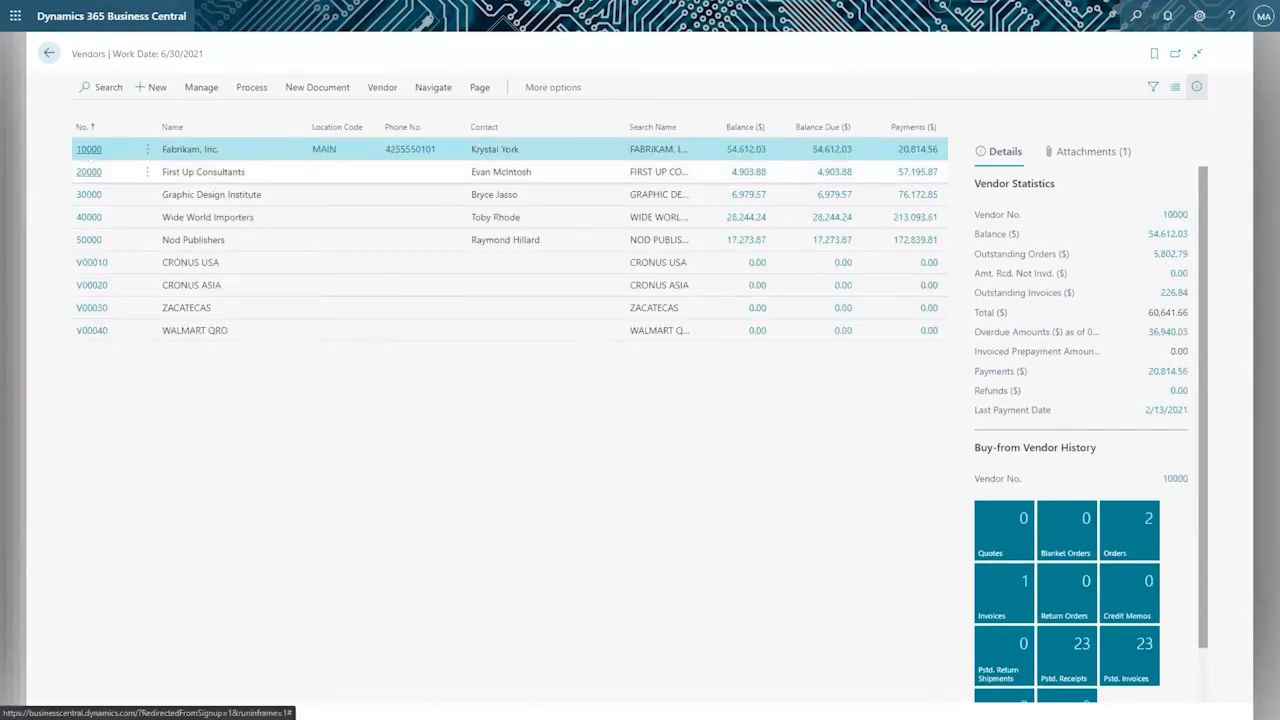
Open the Fabrikam, Inc. vendor card, show all Invoicing fields and review the Currency Code choices under Foreign Trade.
{"action": "left_click", "coordinate": [82, 149]}
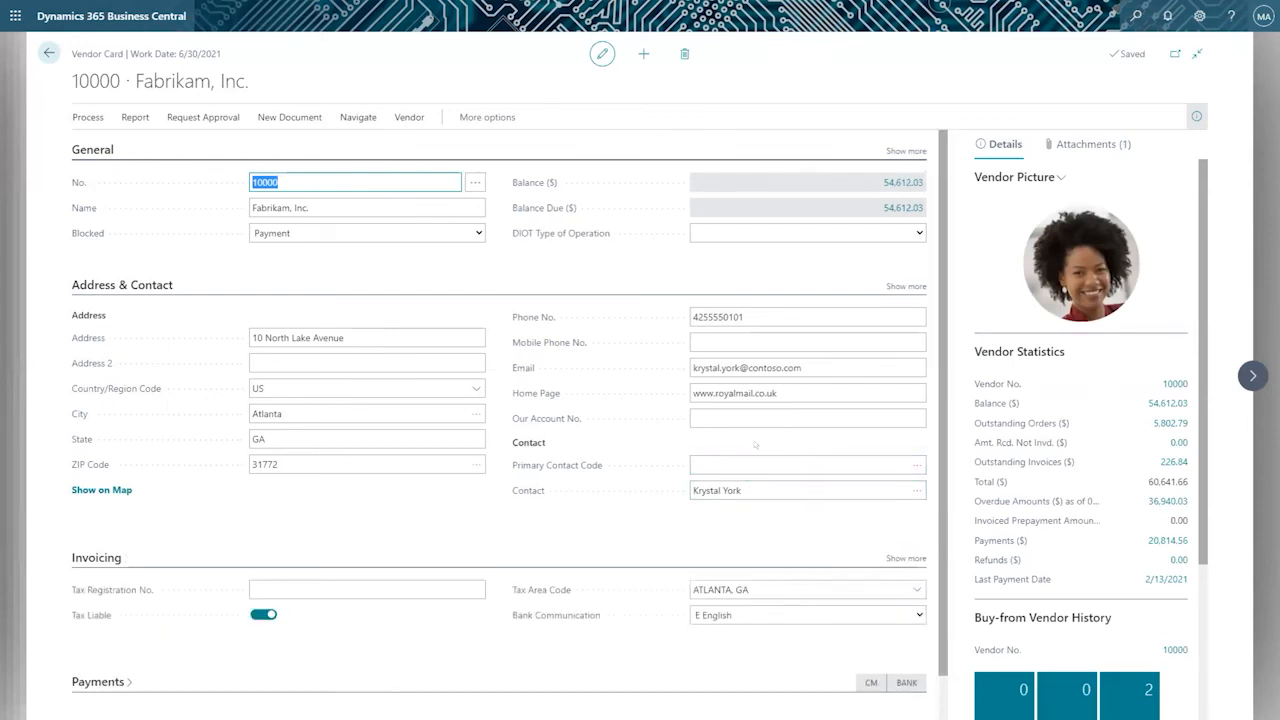
{"action": "scroll", "coordinate": [782, 443], "scroll_direction": "down", "scroll_amount": 1}
{"action": "left_click", "coordinate": [906, 511]}
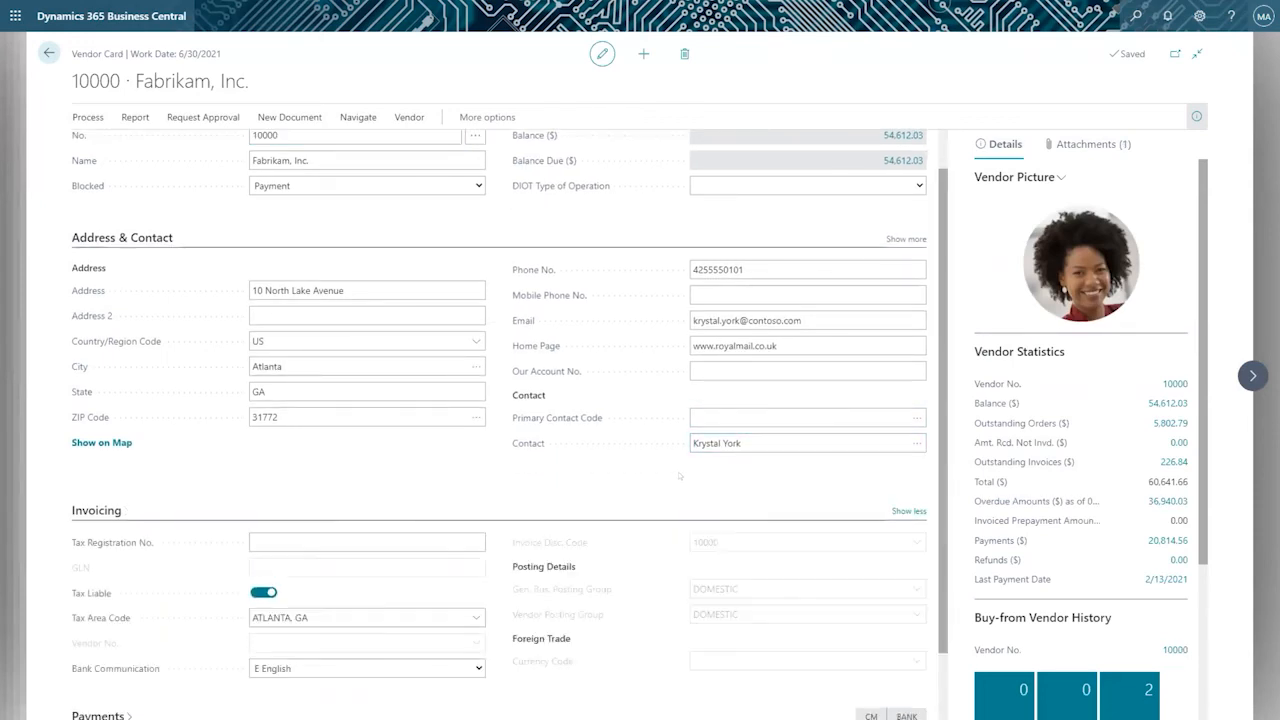
{"action": "scroll", "coordinate": [702, 458], "scroll_direction": "down", "scroll_amount": 2}
{"action": "left_click", "coordinate": [694, 579]}
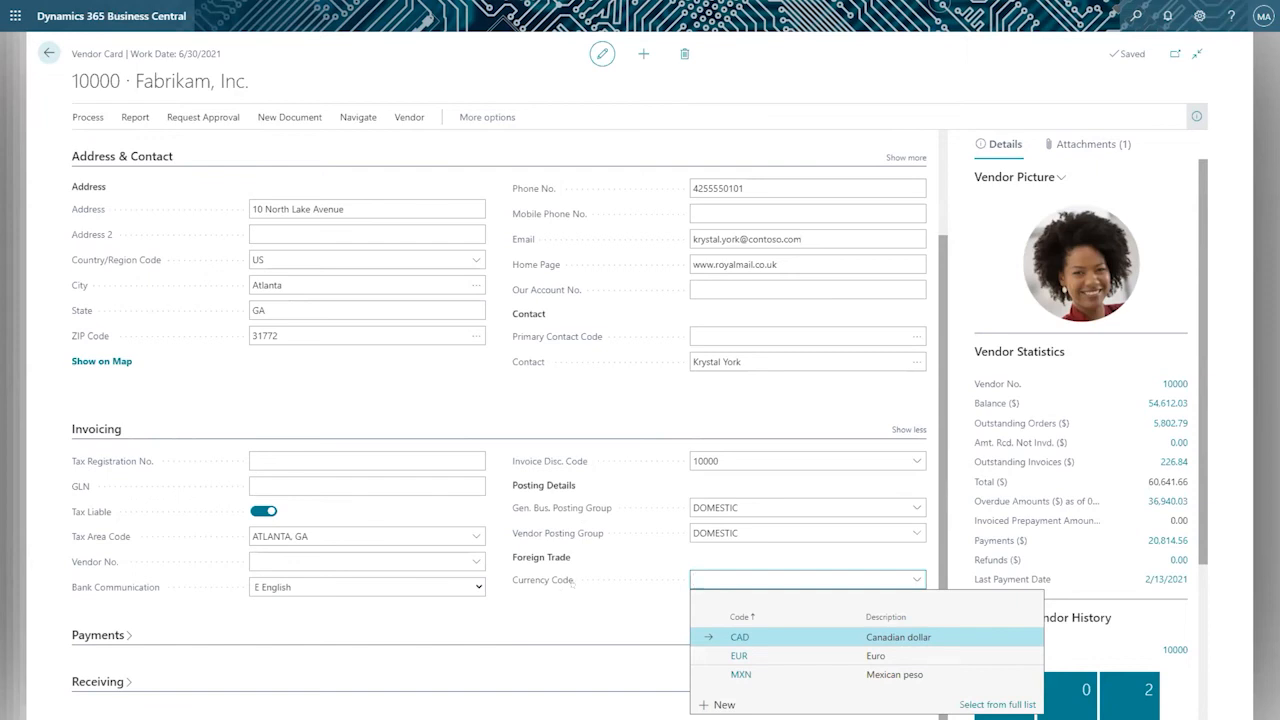
{"action": "mouse_move", "coordinate": [568, 580]}
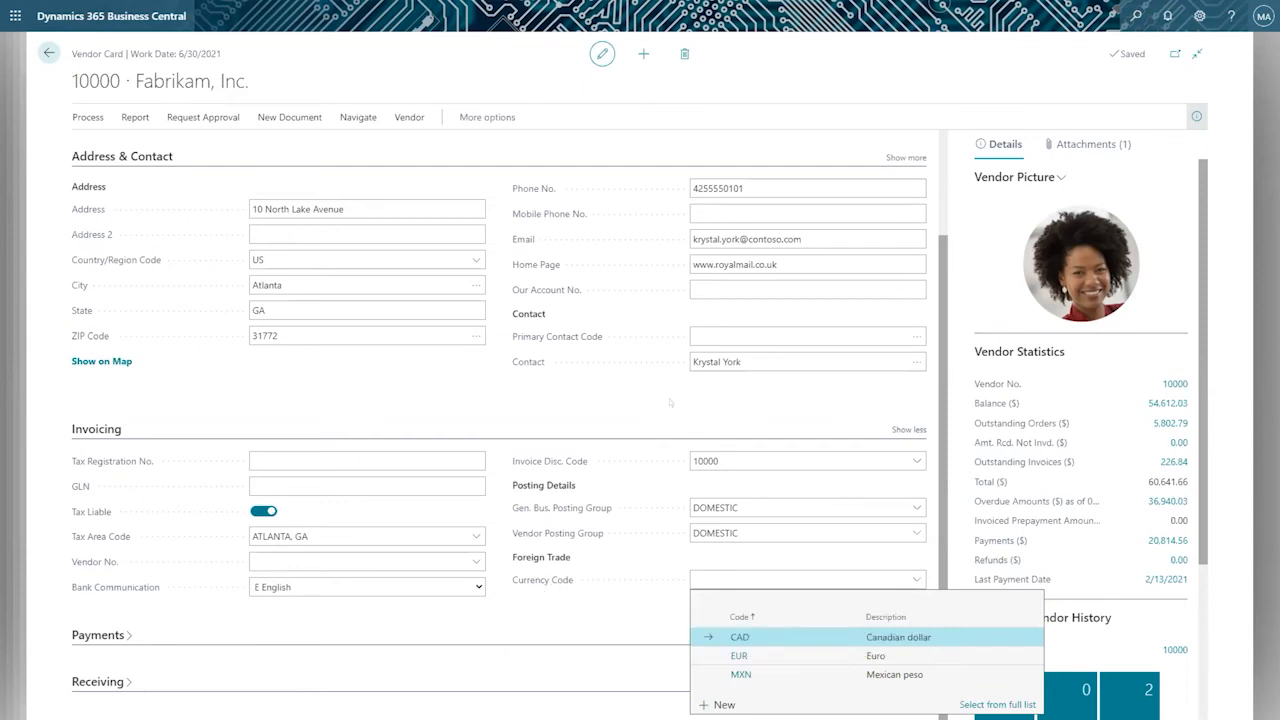
{"action": "left_click", "coordinate": [628, 408]}
{"action": "scroll", "coordinate": [646, 411], "scroll_direction": "up", "scroll_amount": 2}
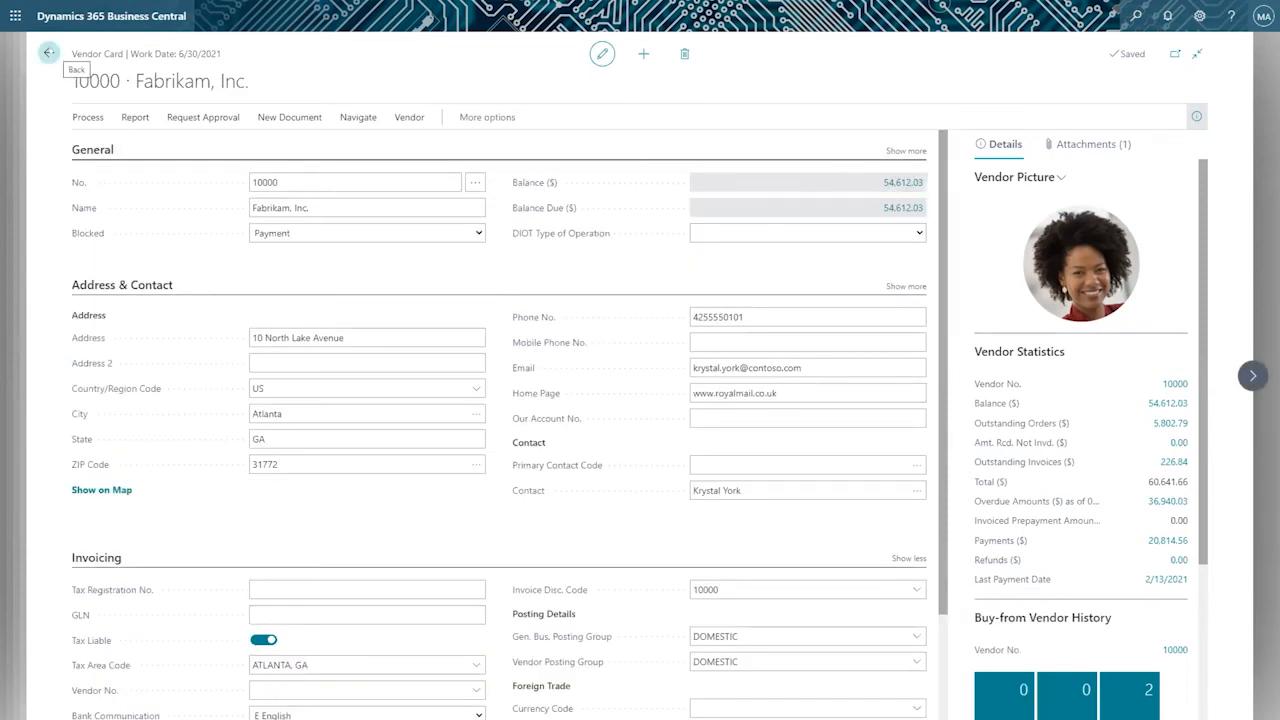
Return to the Currencies Customer sales invoice and open its Posting Preview.
{"action": "left_click", "coordinate": [49, 53]}
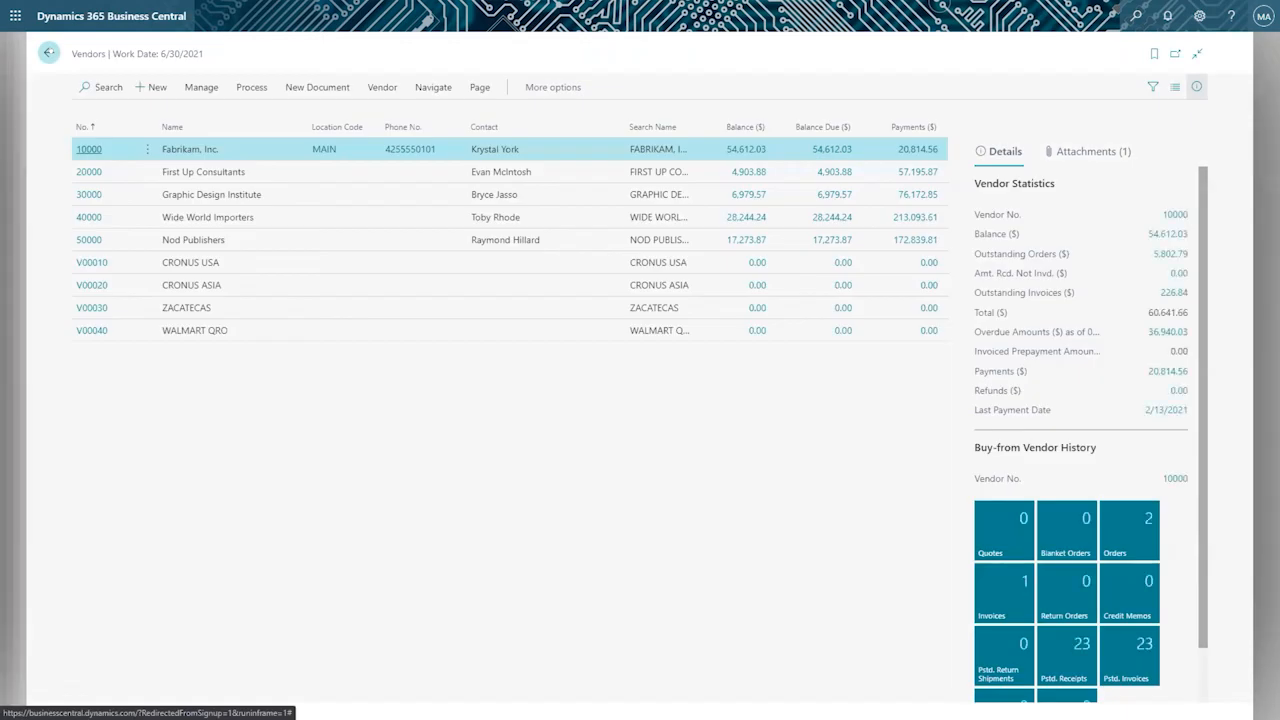
{"action": "left_click", "coordinate": [49, 53]}
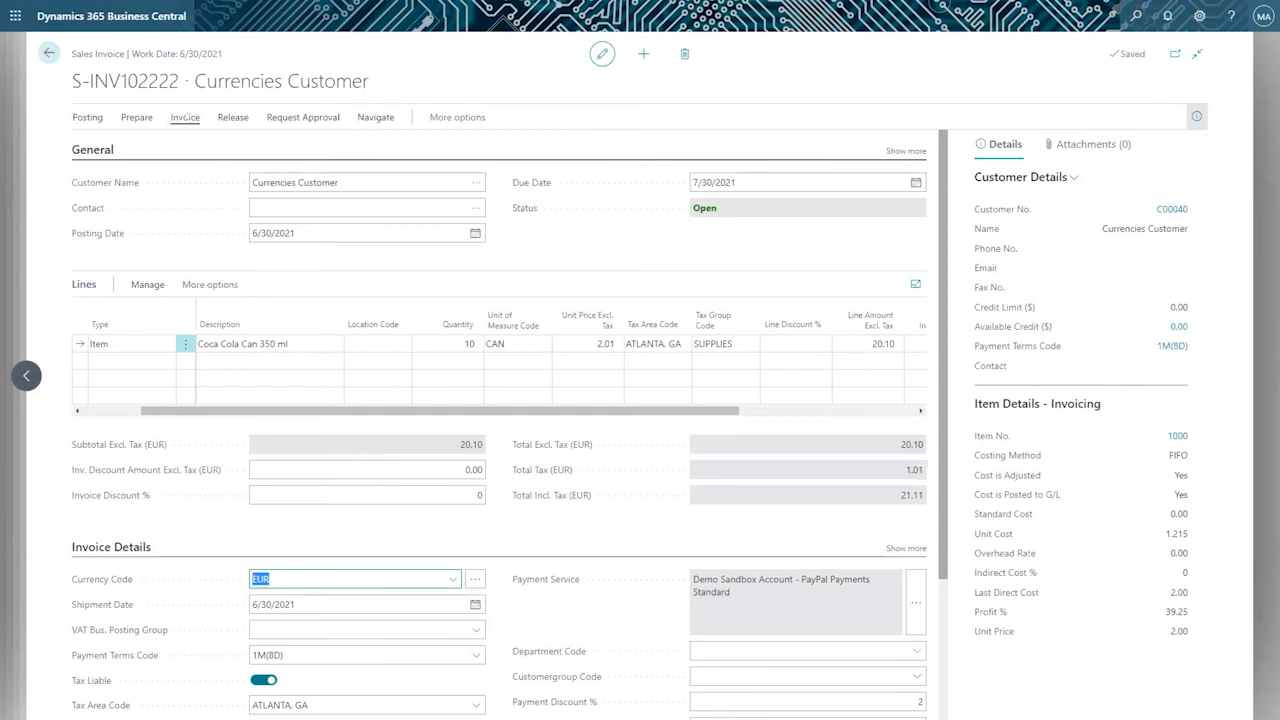
{"action": "left_click", "coordinate": [185, 117]}
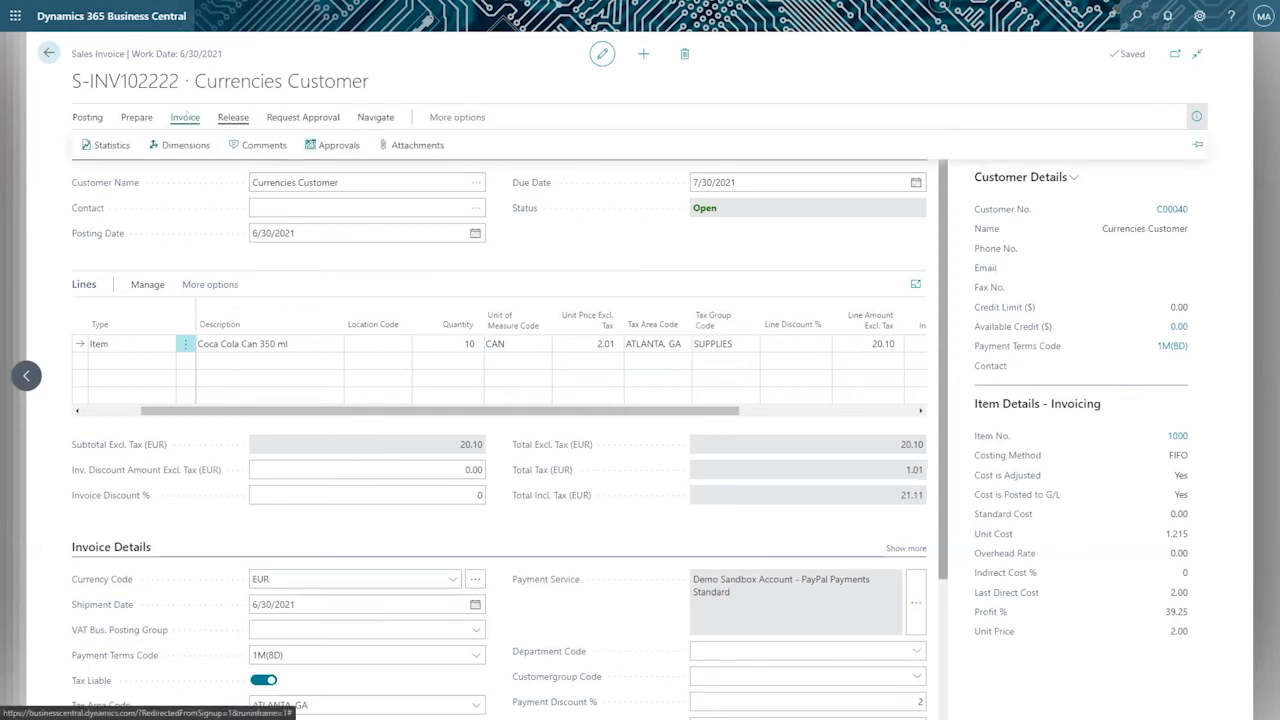
{"action": "left_click", "coordinate": [140, 117]}
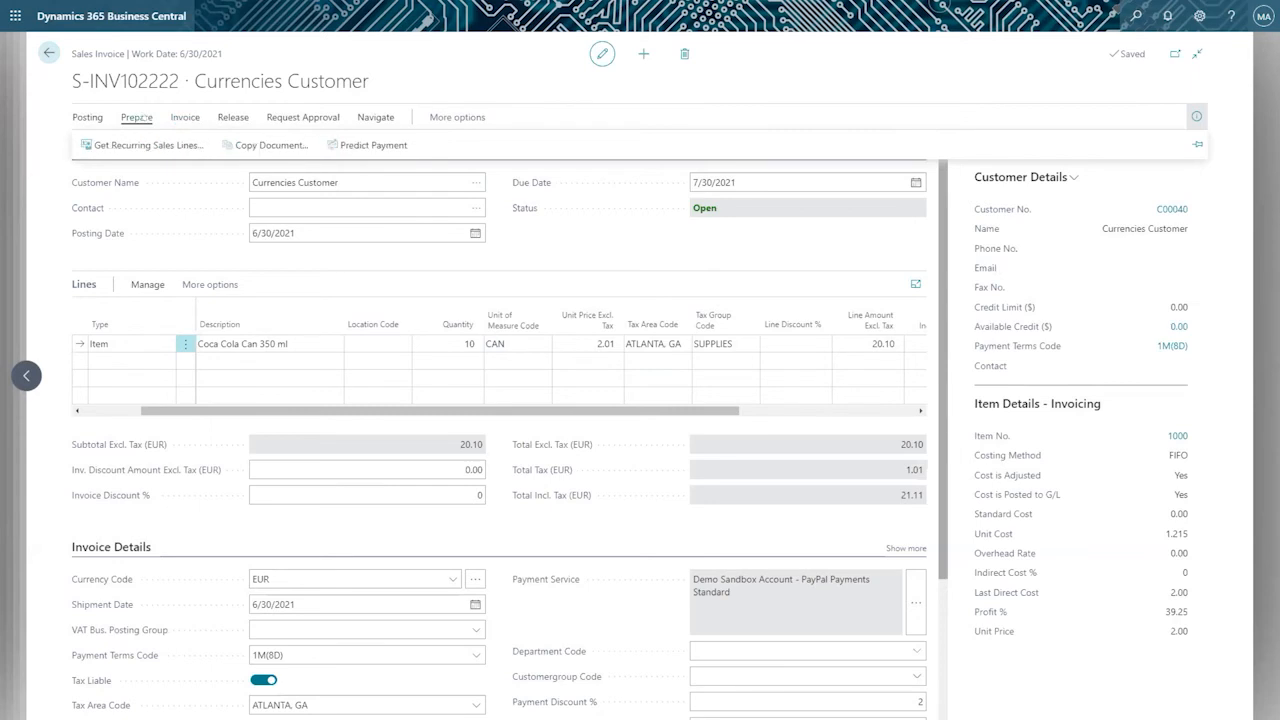
{"action": "left_click", "coordinate": [87, 117]}
{"action": "left_click", "coordinate": [360, 145]}
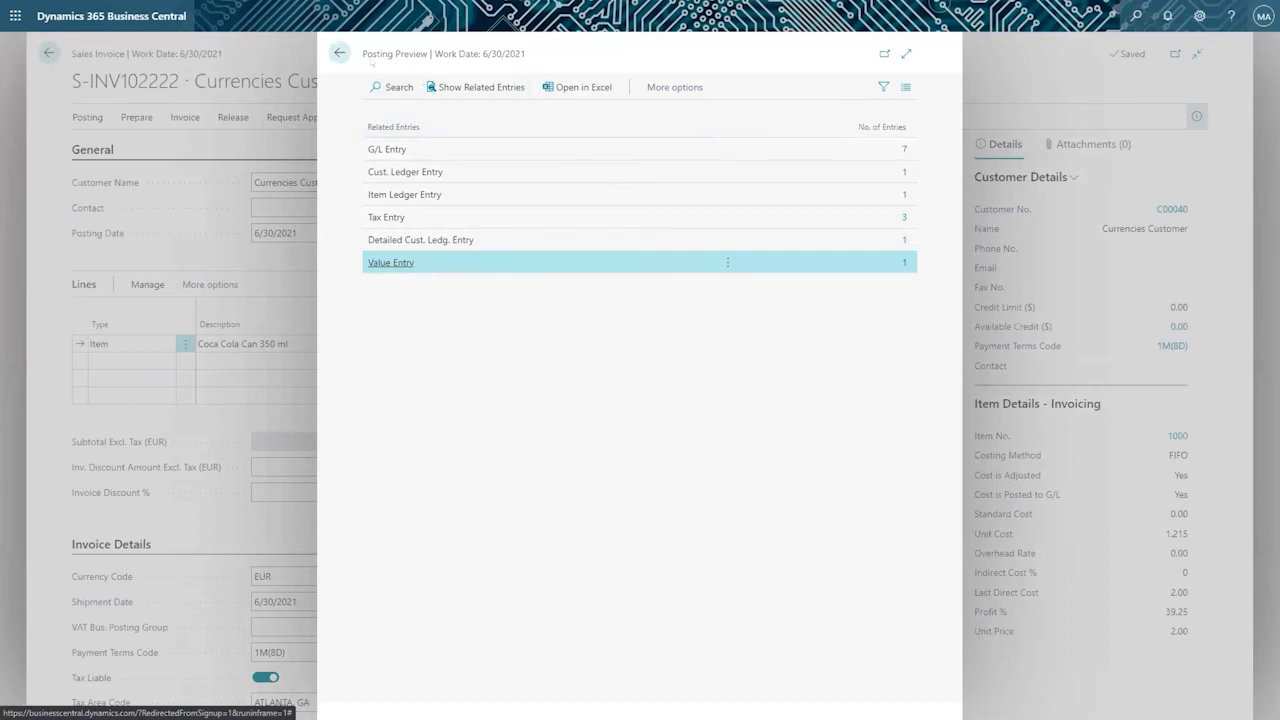
{"action": "left_click_drag", "start_coordinate": [360, 54], "coordinate": [433, 61]}
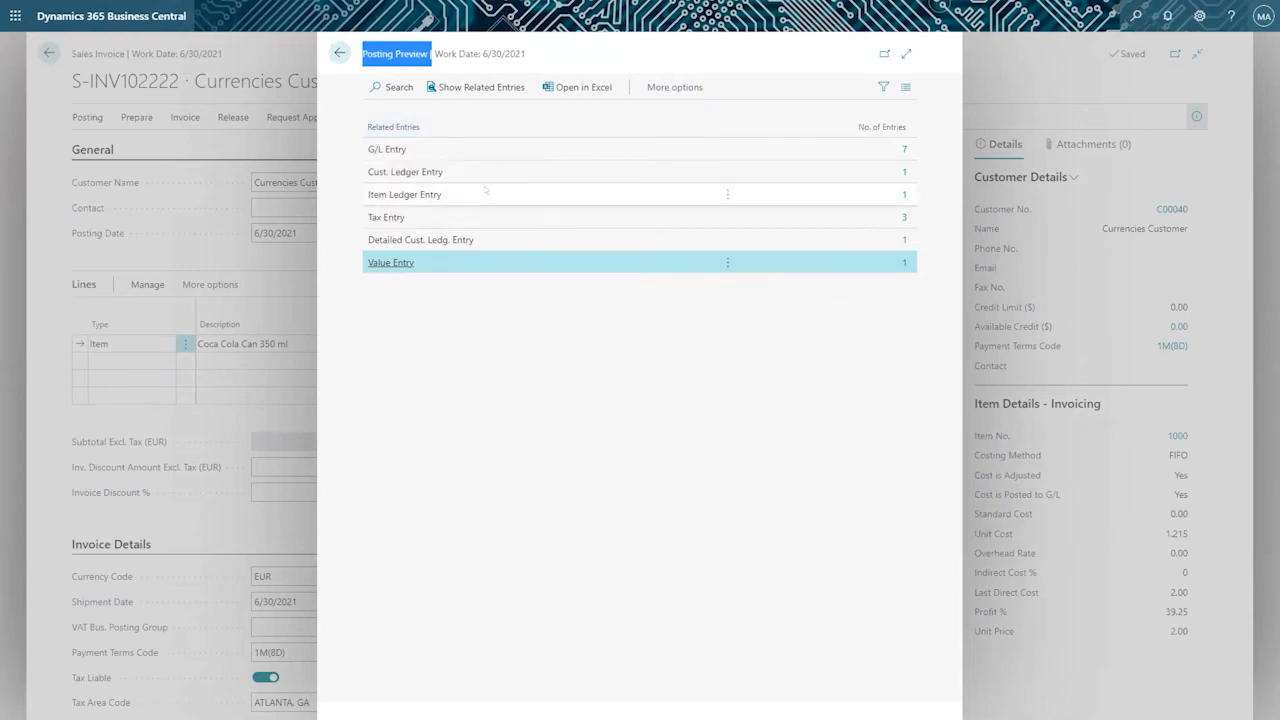
Open the previewed G/L entries in full view and check the account names of 10700, 10400 and 20600.
{"action": "left_click", "coordinate": [904, 149]}
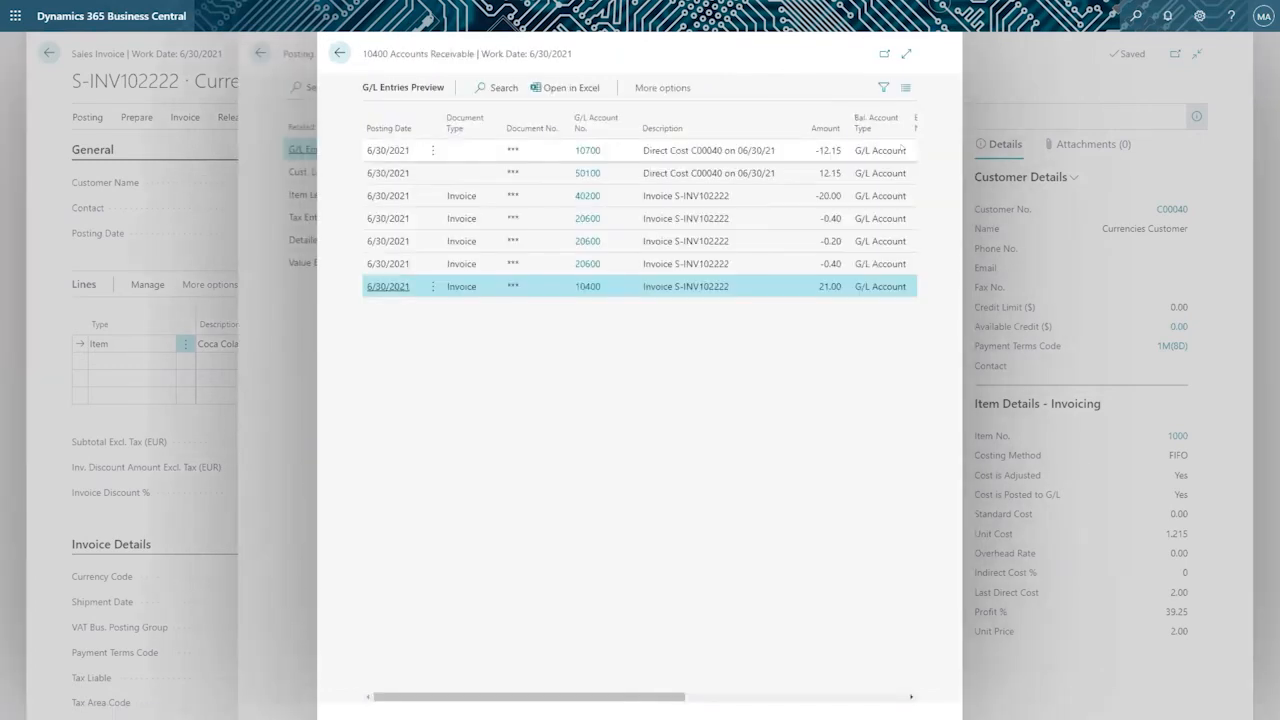
{"action": "left_click", "coordinate": [906, 53]}
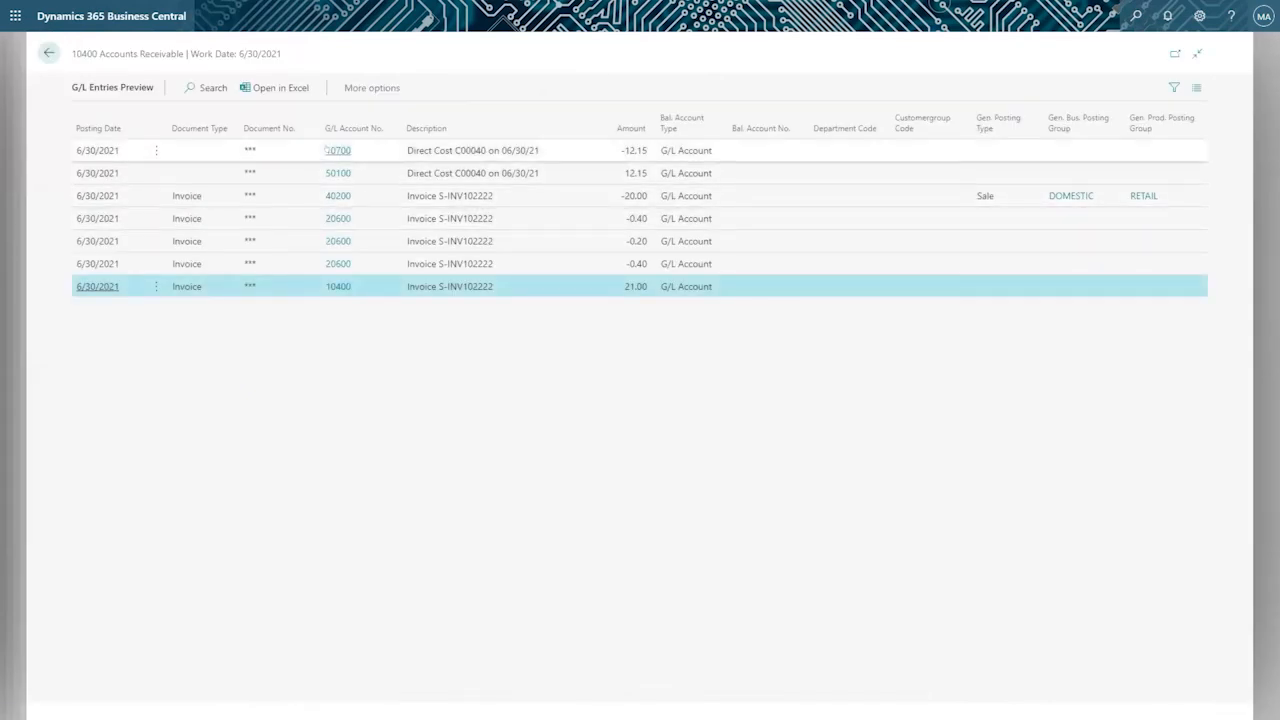
{"action": "left_click", "coordinate": [338, 150]}
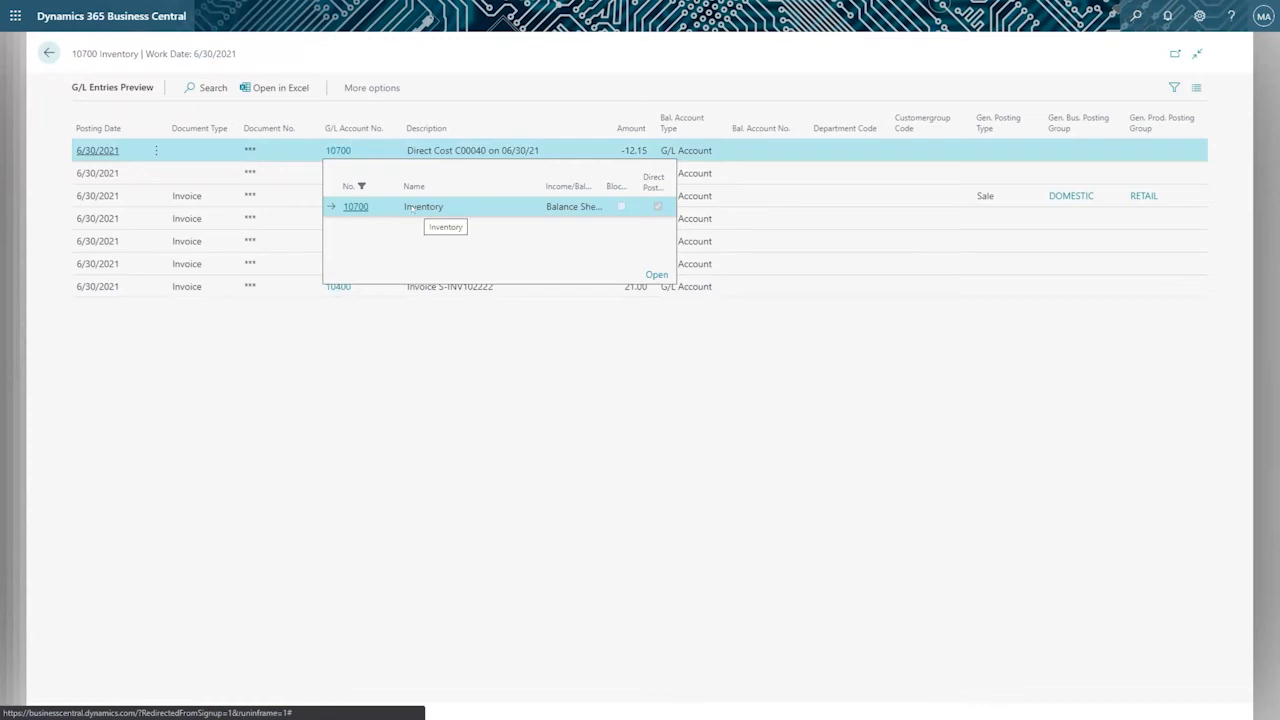
{"action": "left_click", "coordinate": [409, 322]}
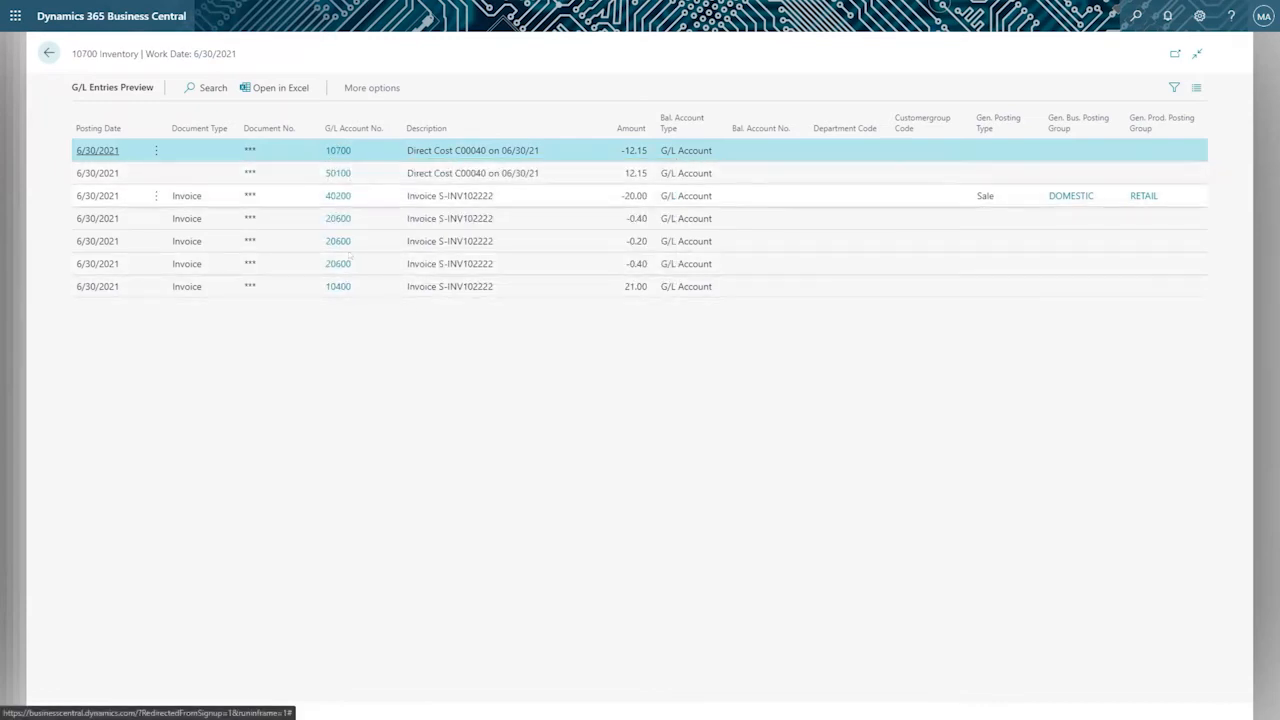
{"action": "left_click", "coordinate": [327, 286]}
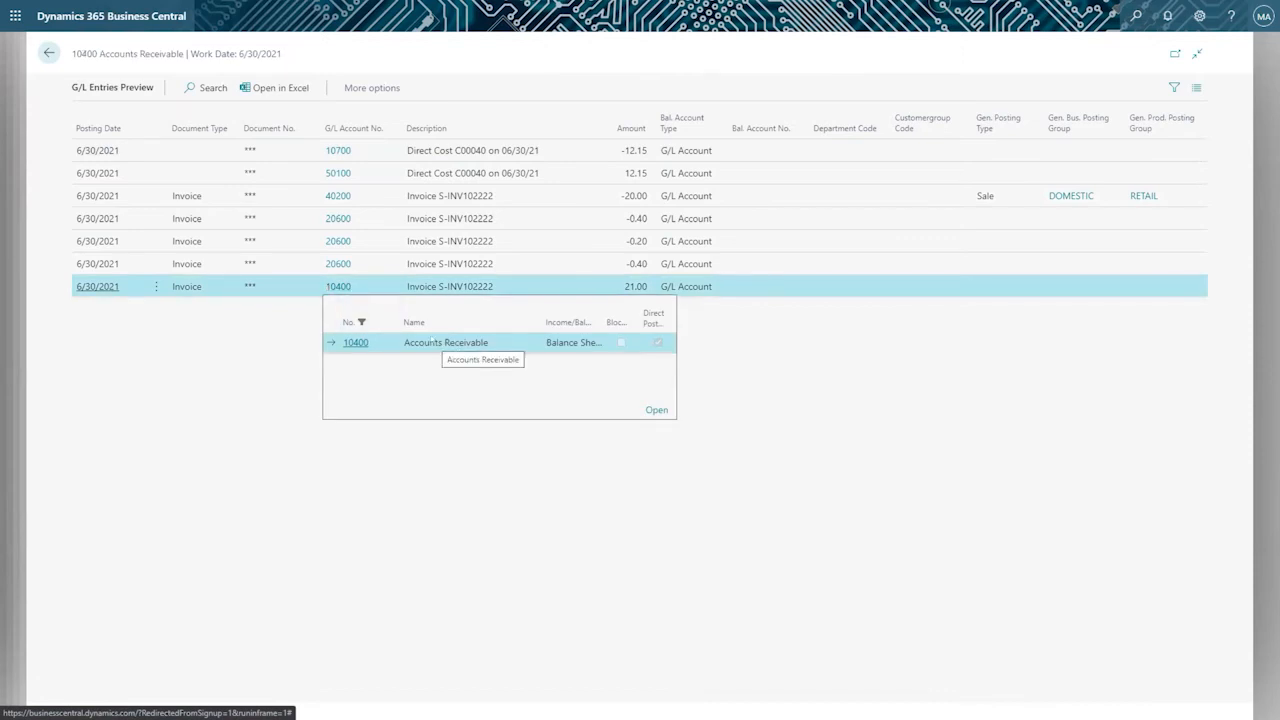
{"action": "left_click", "coordinate": [330, 262]}
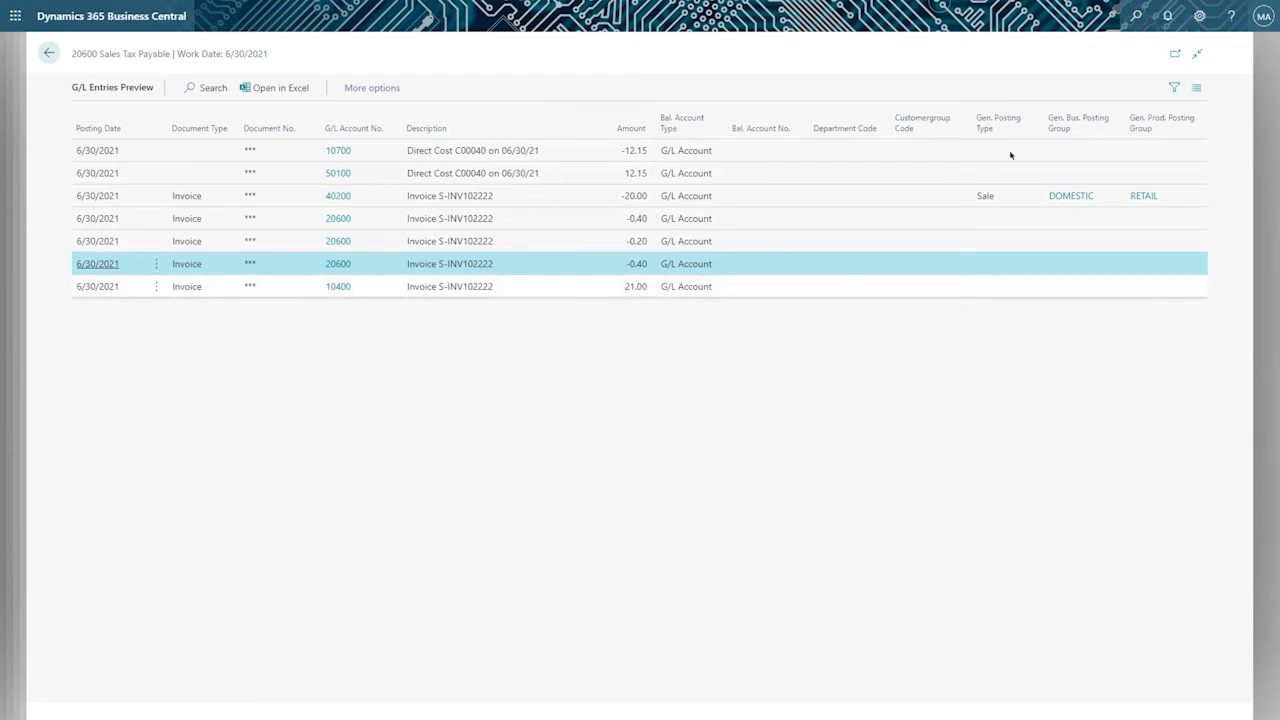
Personalize the G/L Entries Preview by adding the Additional-Currency Amount, User ID and G/L Account Name columns, placing the account name before Description.
{"action": "left_click", "coordinate": [1199, 16]}
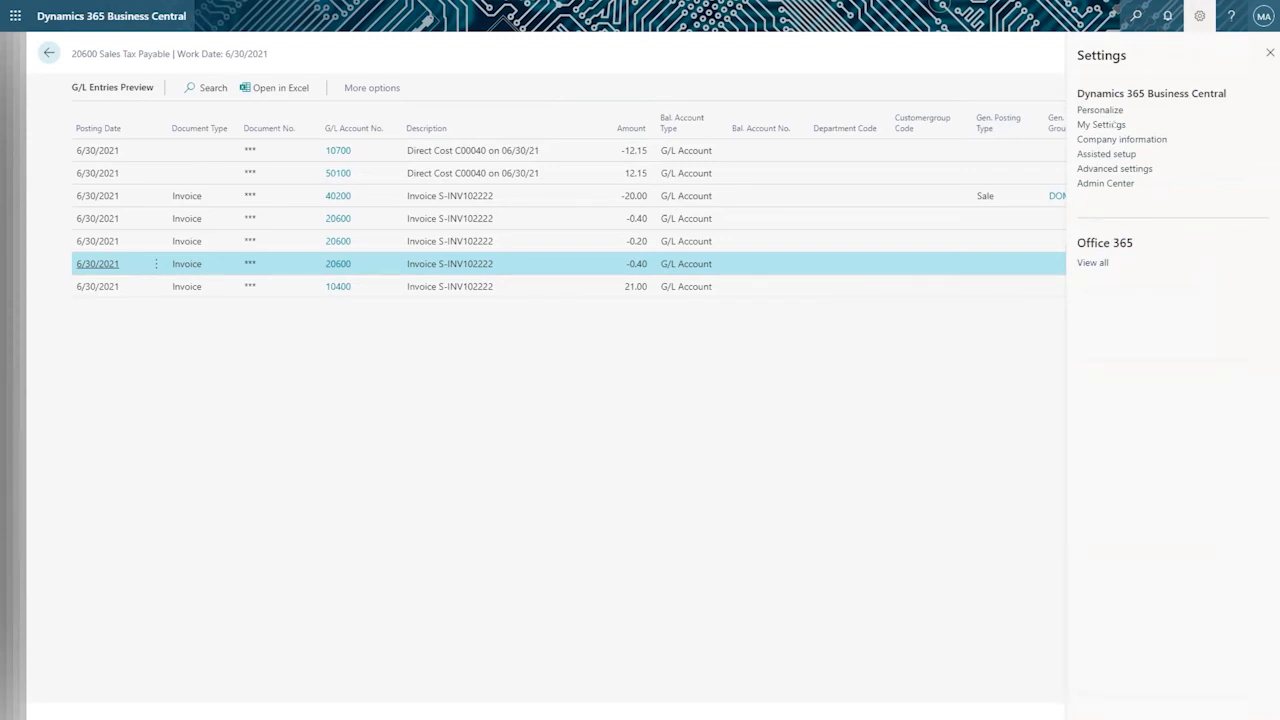
{"action": "left_click", "coordinate": [563, 157]}
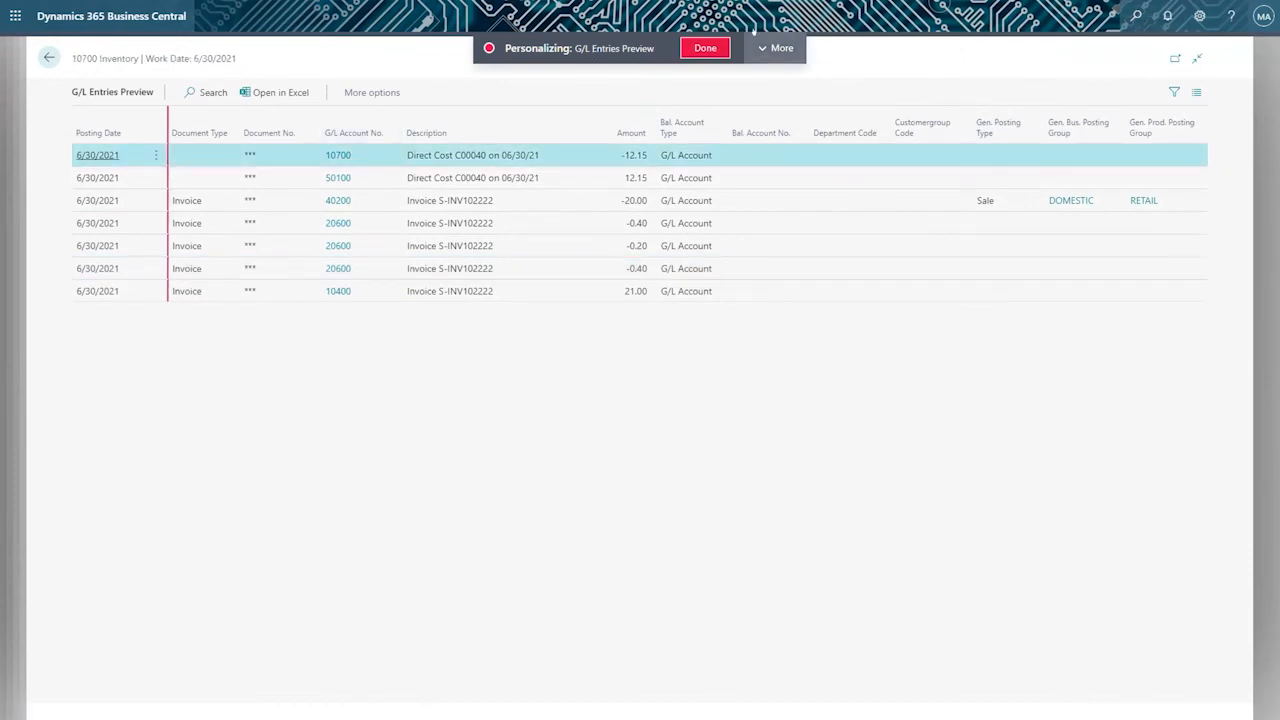
{"action": "left_click", "coordinate": [766, 48]}
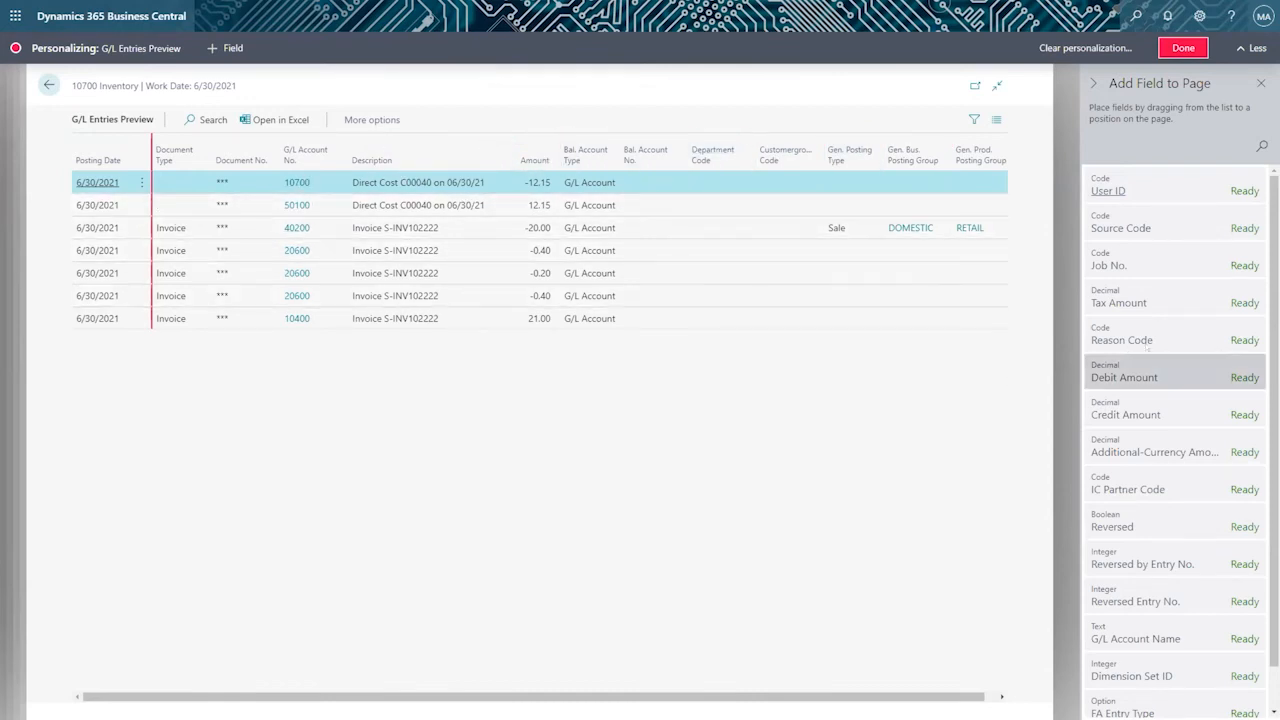
{"action": "scroll", "coordinate": [1150, 340], "scroll_direction": "down", "scroll_amount": 1}
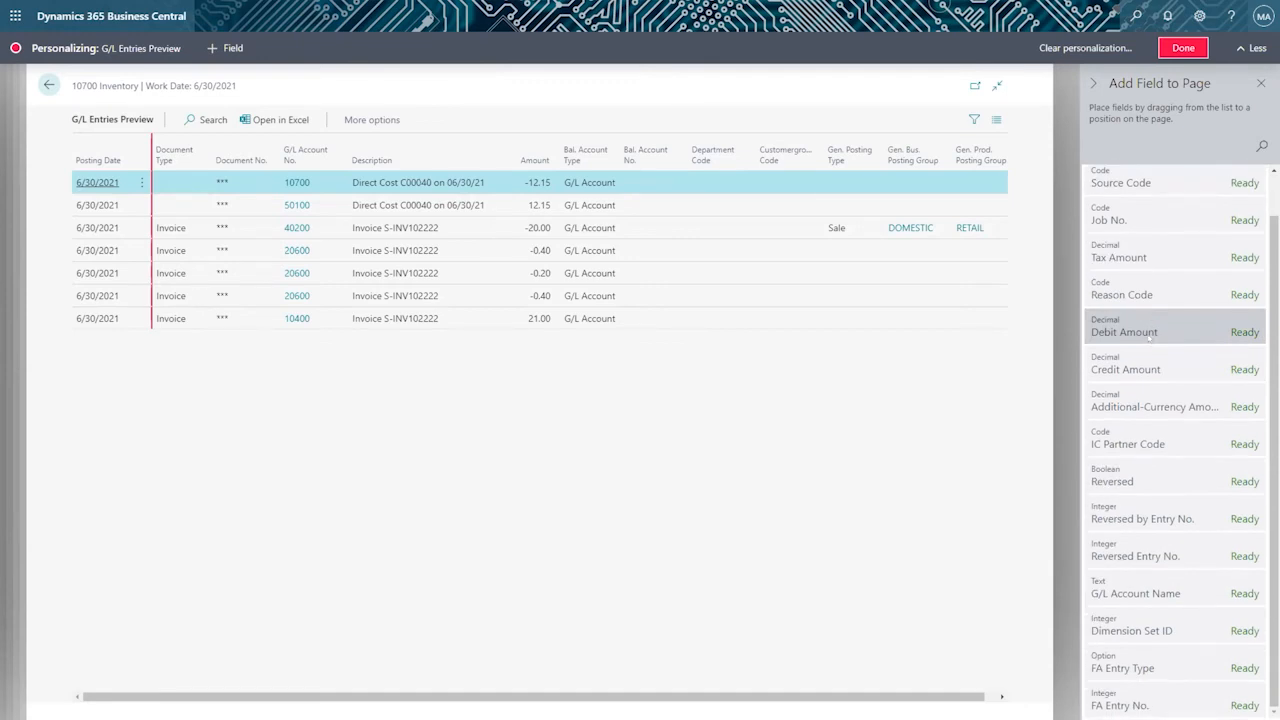
{"action": "mouse_move", "coordinate": [1180, 407]}
{"action": "left_mouse_down"}
{"action": "mouse_move", "coordinate": [758, 243]}
{"action": "mouse_move", "coordinate": [710, 167]}
{"action": "left_mouse_up"}
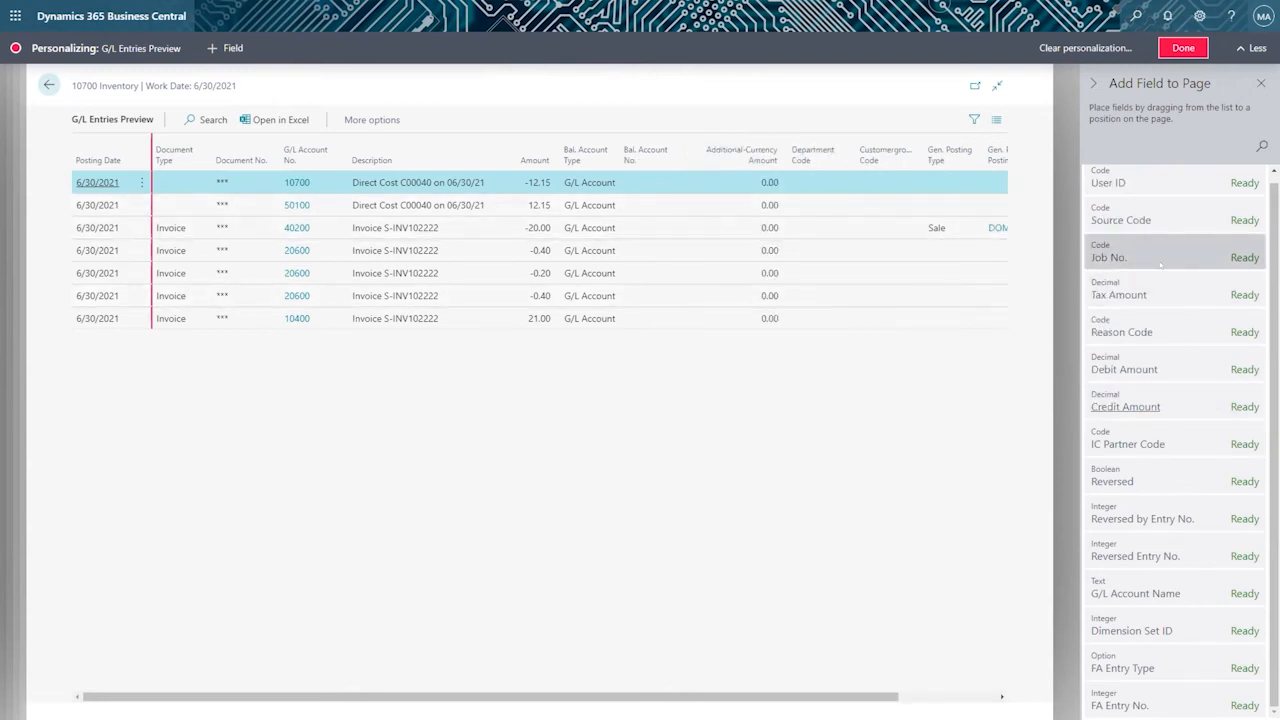
{"action": "mouse_move", "coordinate": [1108, 191]}
{"action": "left_mouse_down"}
{"action": "mouse_move", "coordinate": [710, 128]}
{"action": "mouse_move", "coordinate": [690, 140]}
{"action": "left_mouse_up"}
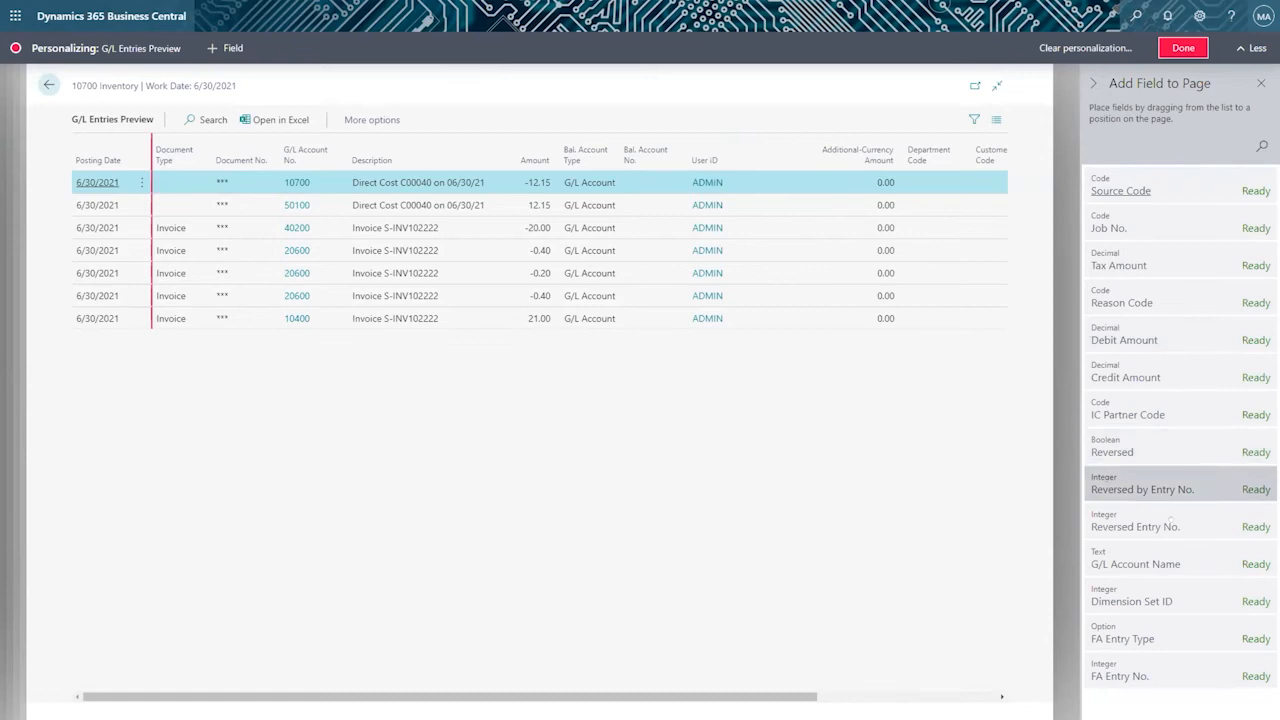
{"action": "left_click_drag", "start_coordinate": [1157, 553], "coordinate": [375, 146]}
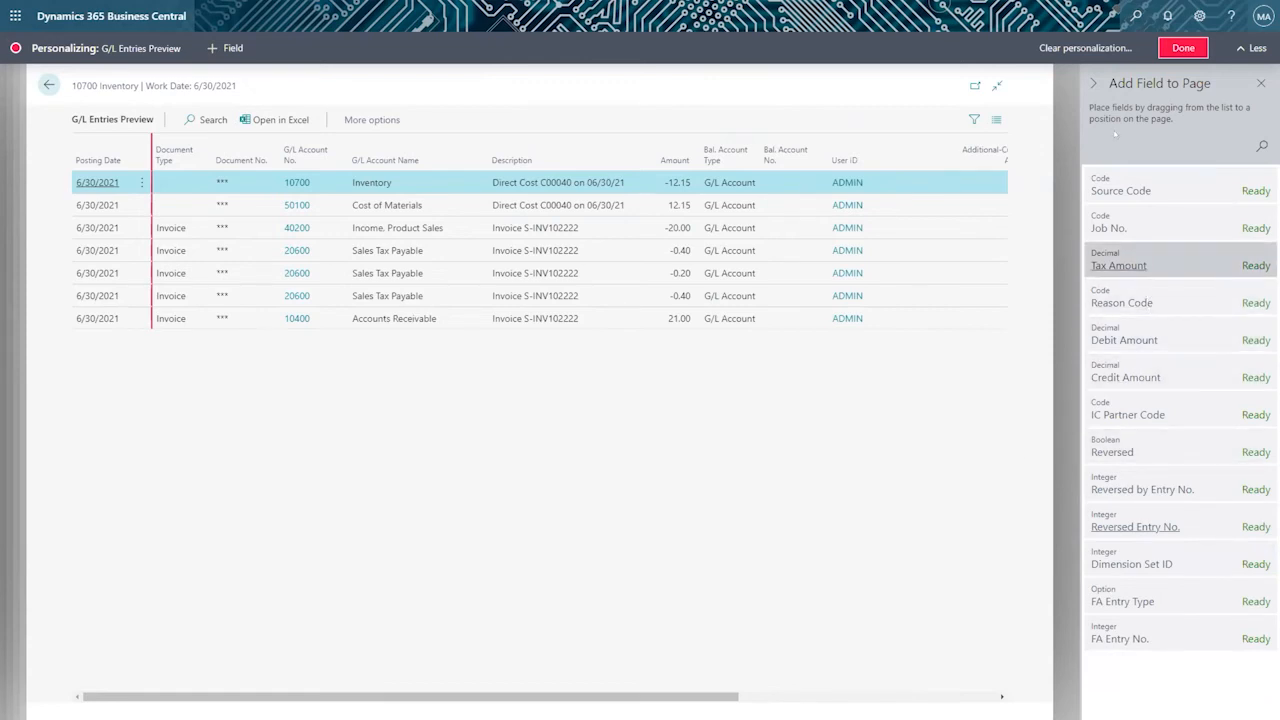
{"action": "left_click", "coordinate": [1183, 48]}
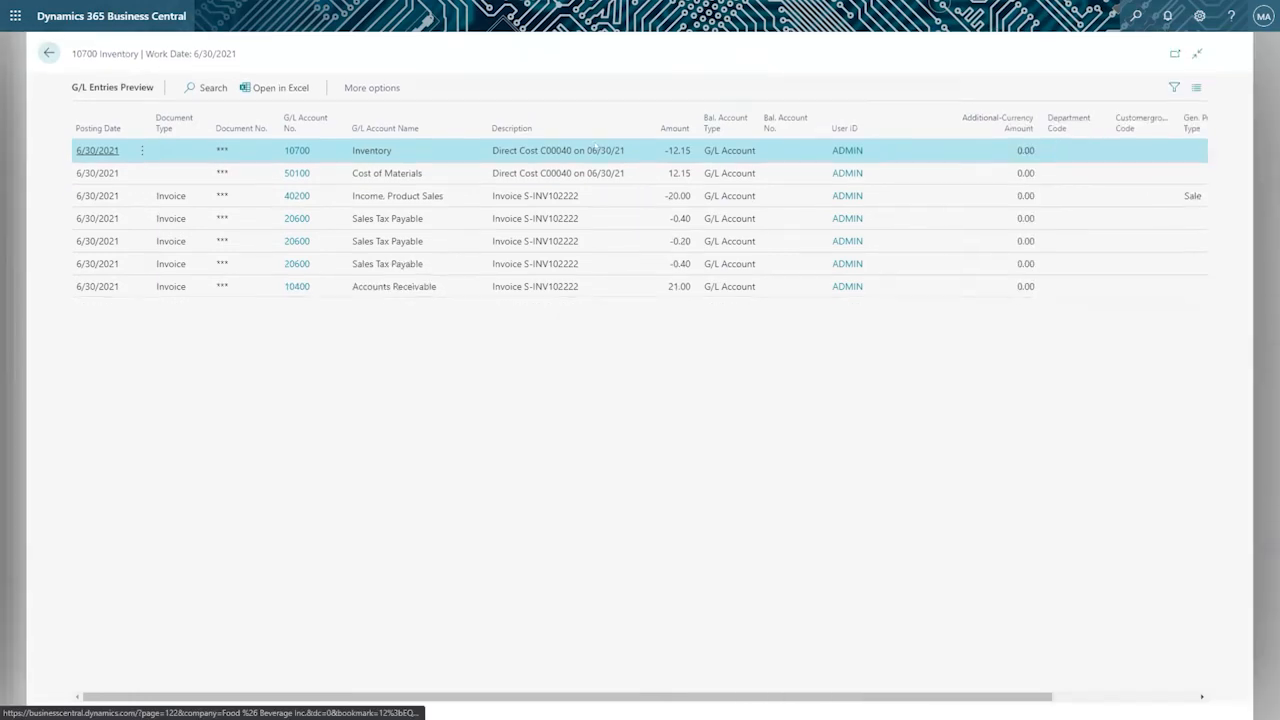
Check the related Entry actions for the previewed G/L entries and return to the Posting Preview.
{"action": "left_click", "coordinate": [346, 87]}
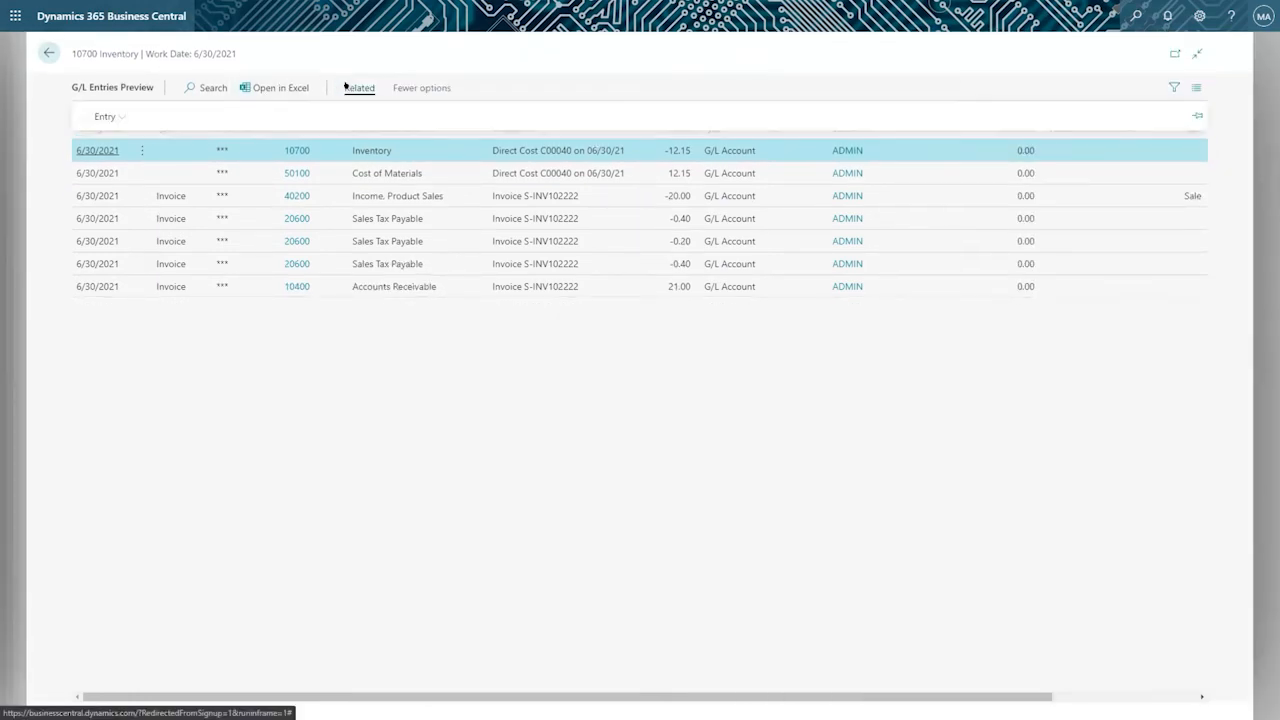
{"action": "left_click", "coordinate": [112, 113]}
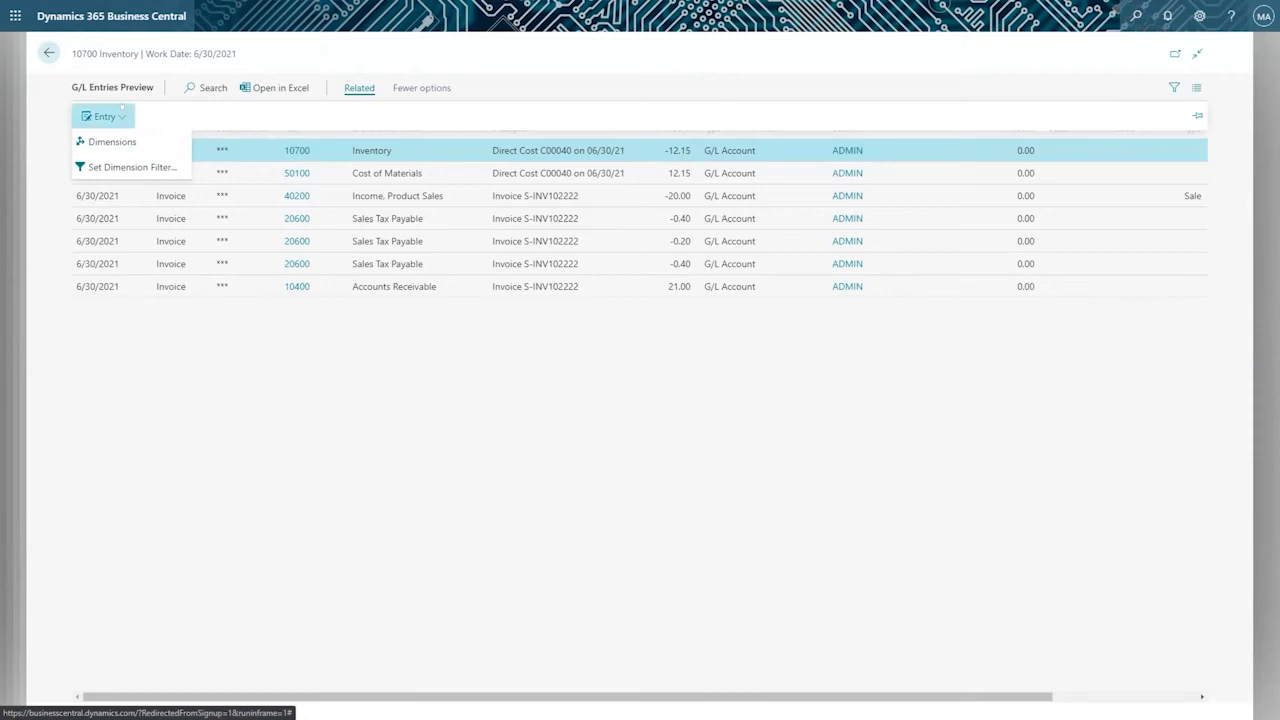
{"action": "left_click", "coordinate": [682, 153]}
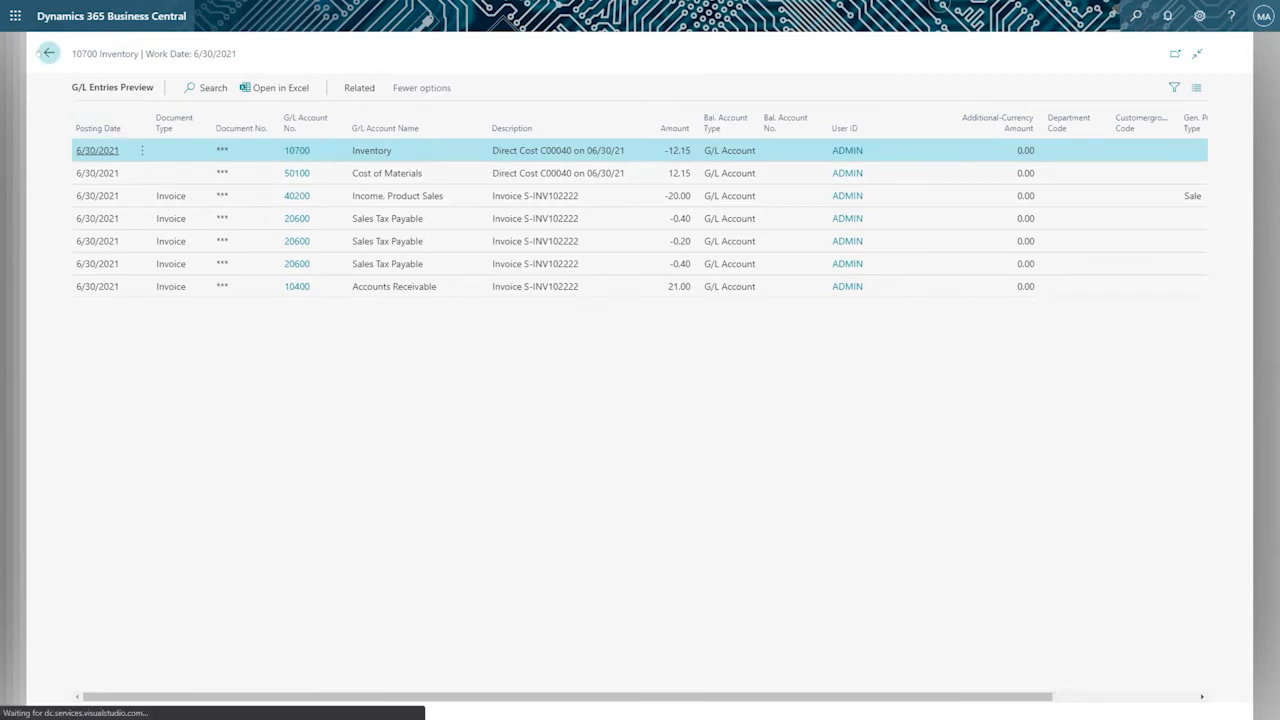
{"action": "left_click", "coordinate": [49, 53]}
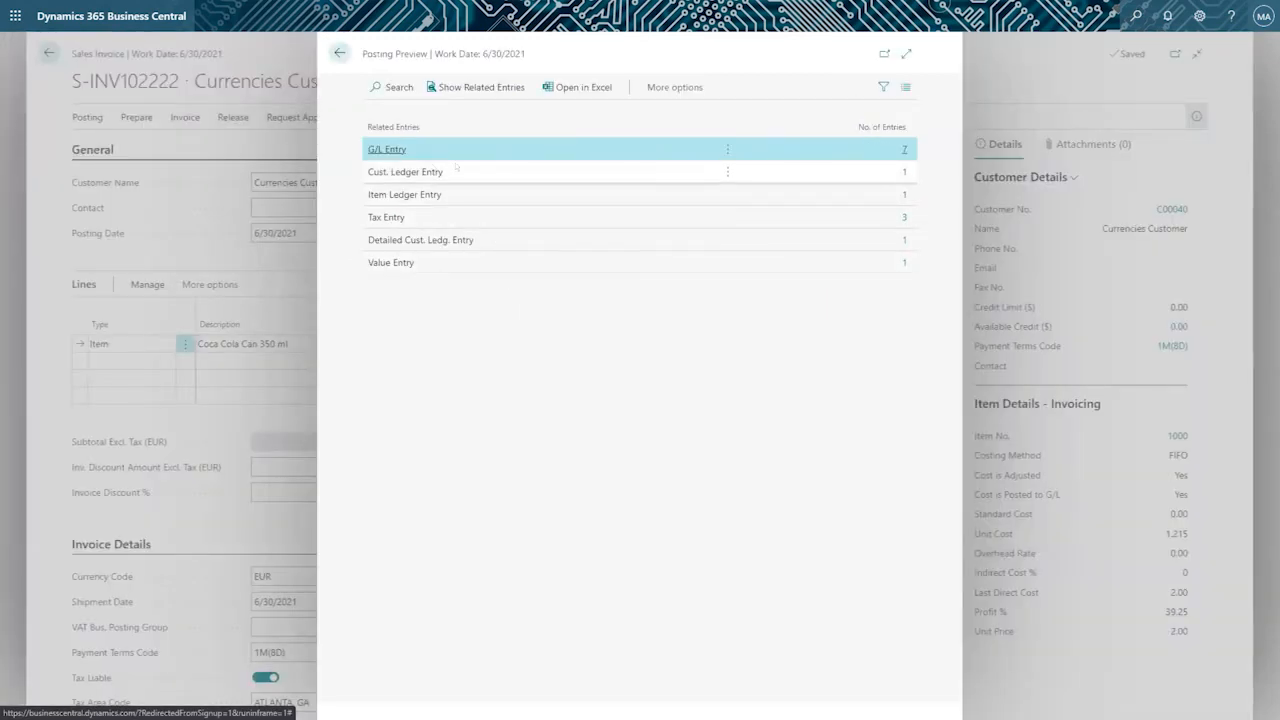
Open the previewed Detailed Cust. Ledg. Entry in full view.
{"action": "left_click", "coordinate": [458, 170]}
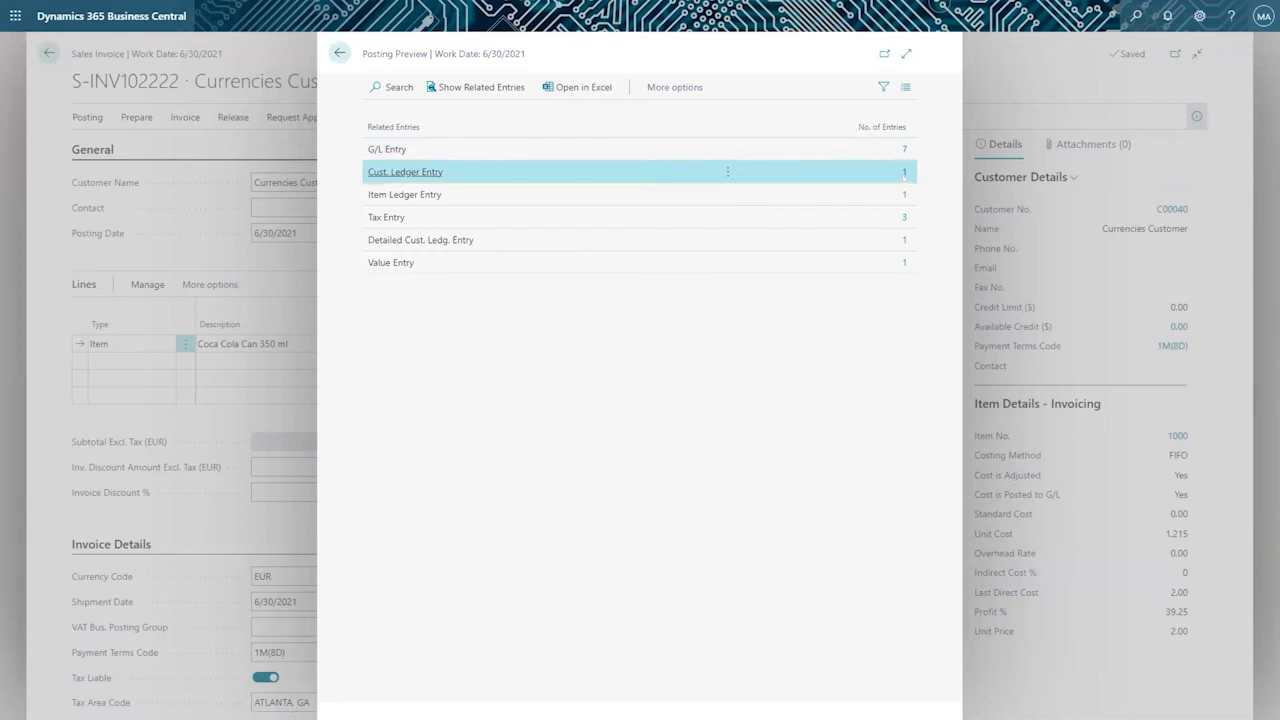
{"action": "left_click", "coordinate": [894, 237]}
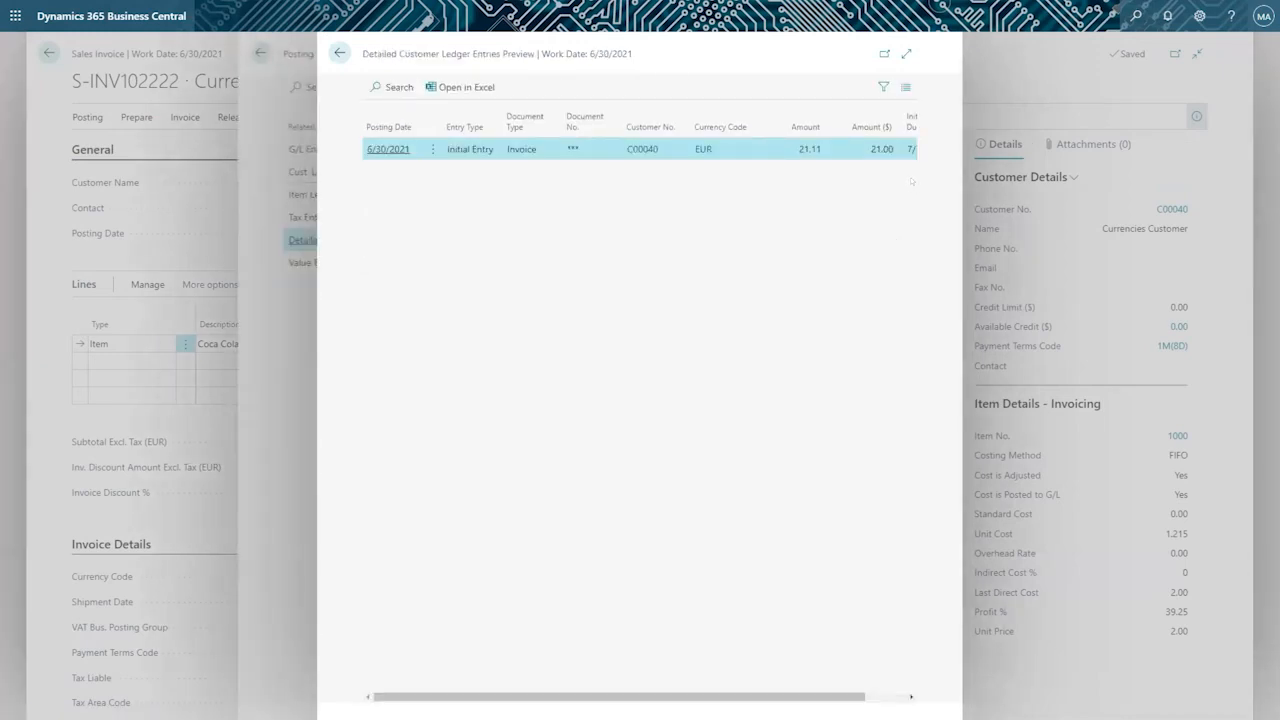
{"action": "left_click", "coordinate": [906, 53]}
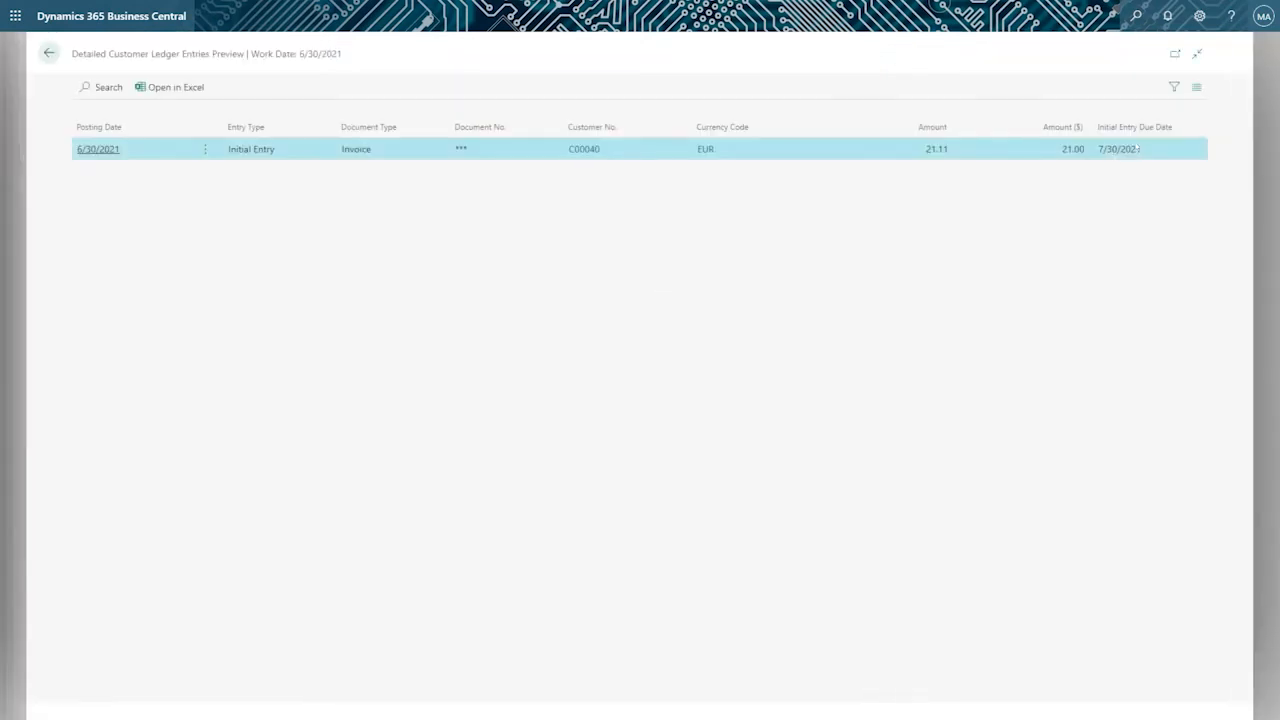
Check which additional fields are available for personalizing the Detailed Customer Ledger Entries Preview, without adding any.
{"action": "left_click", "coordinate": [1195, 16]}
{"action": "left_click", "coordinate": [1100, 109]}
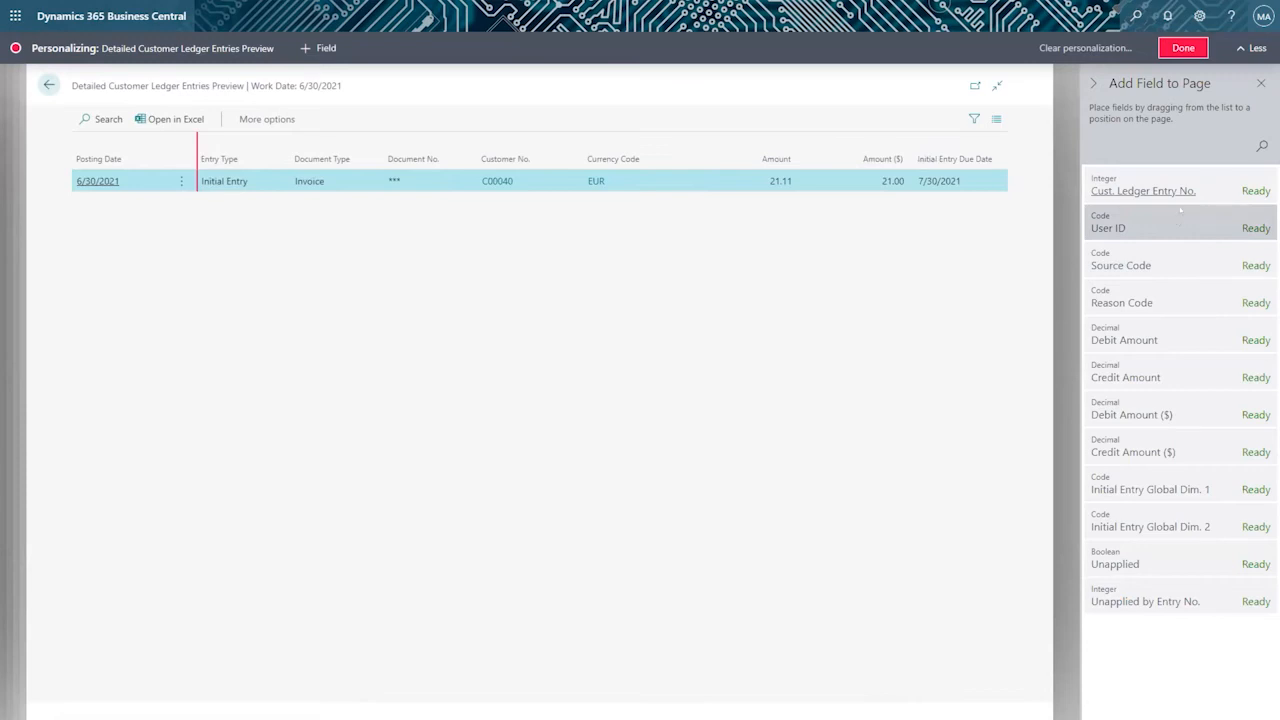
{"action": "left_click", "coordinate": [1258, 82]}
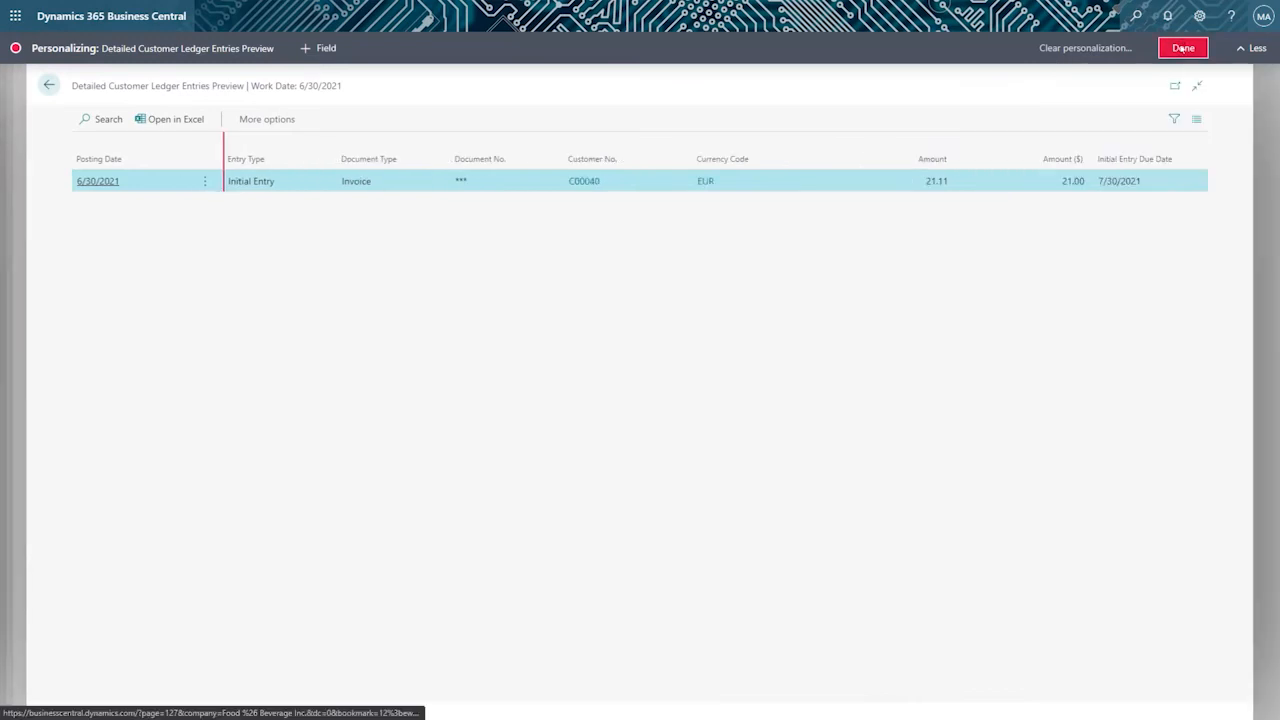
{"action": "left_click", "coordinate": [1183, 47]}
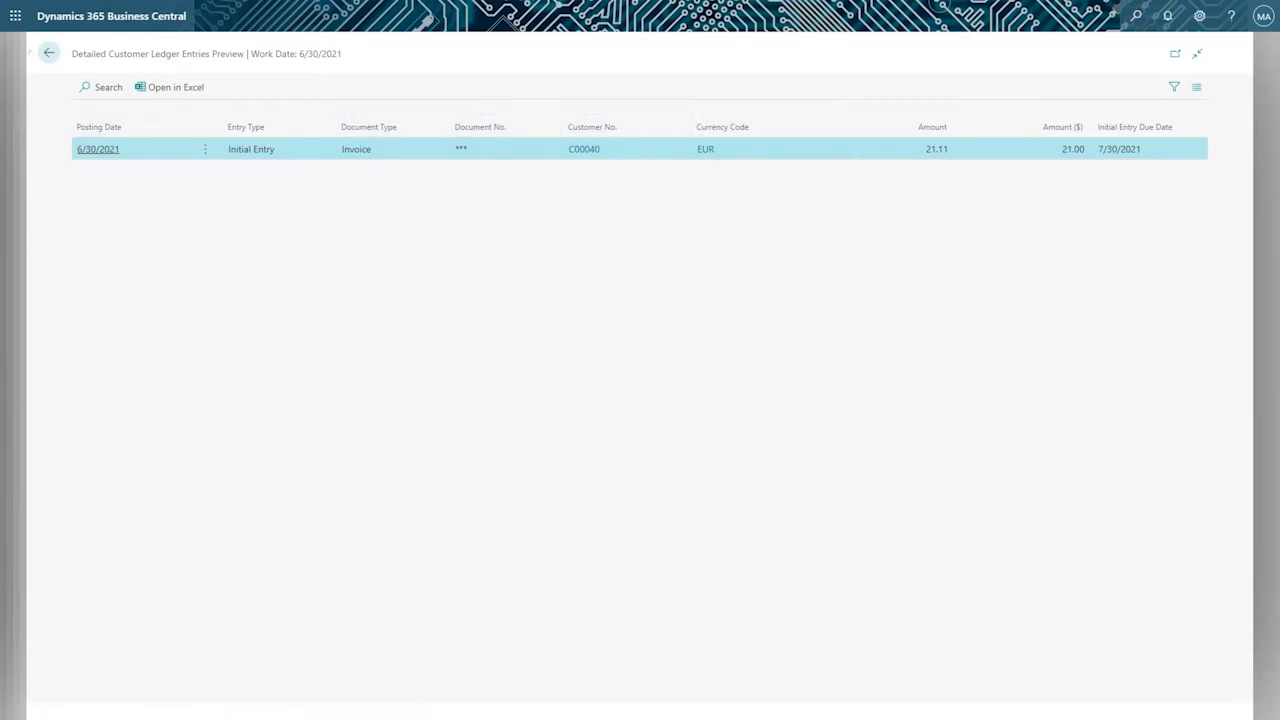
Review the previewed Value Entry in full view and return to the Currencies Customer sales invoice.
{"action": "left_click", "coordinate": [48, 53]}
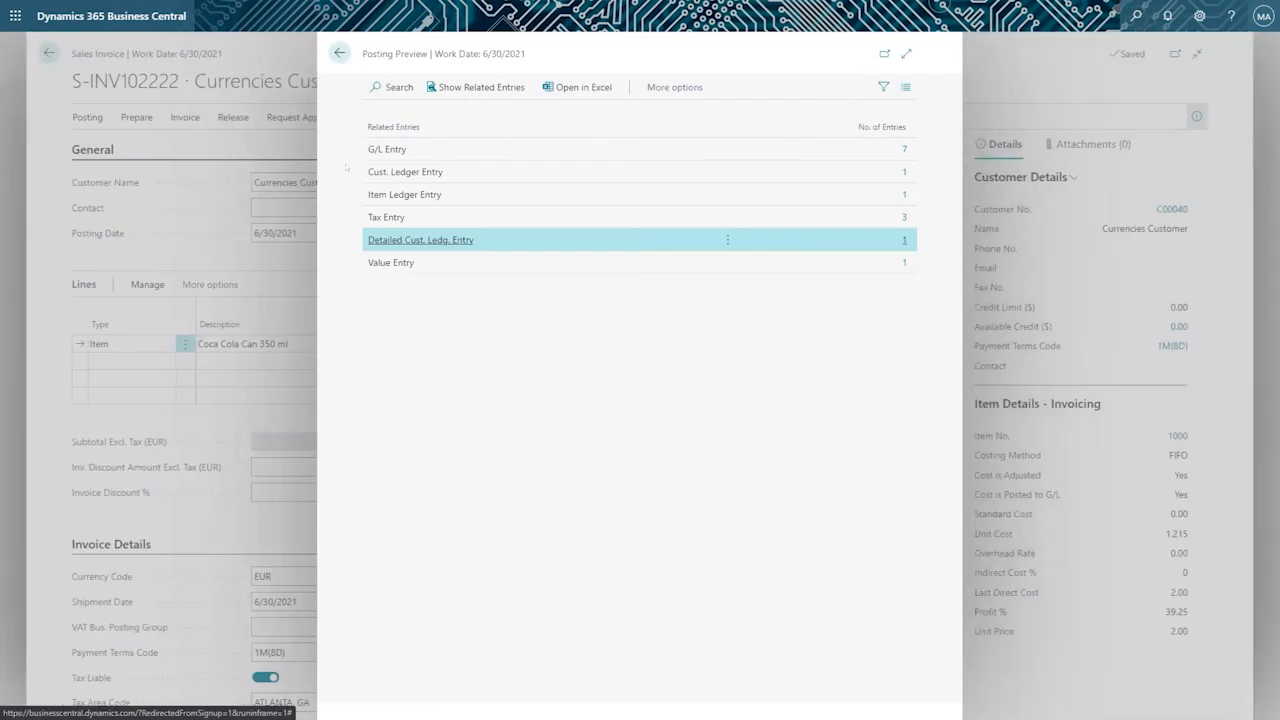
{"action": "left_click", "coordinate": [903, 263]}
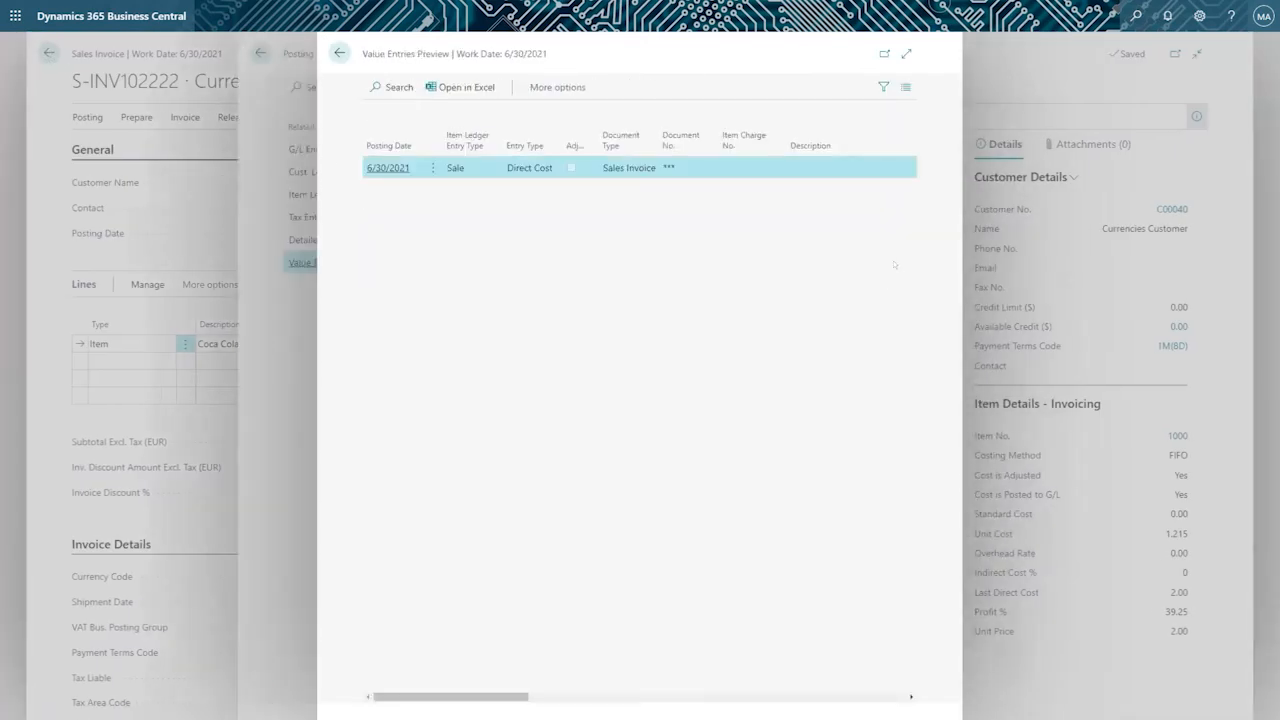
{"action": "left_click", "coordinate": [906, 53]}
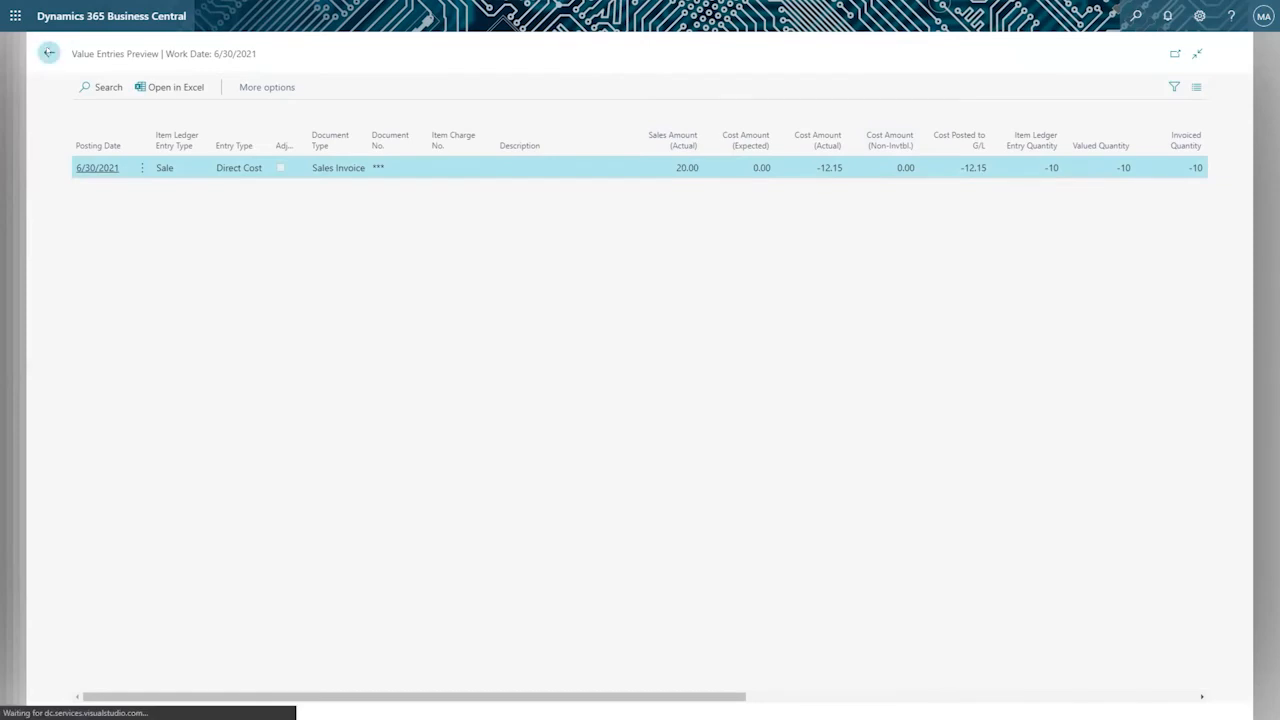
{"action": "left_click", "coordinate": [49, 53]}
{"action": "left_click", "coordinate": [340, 53]}
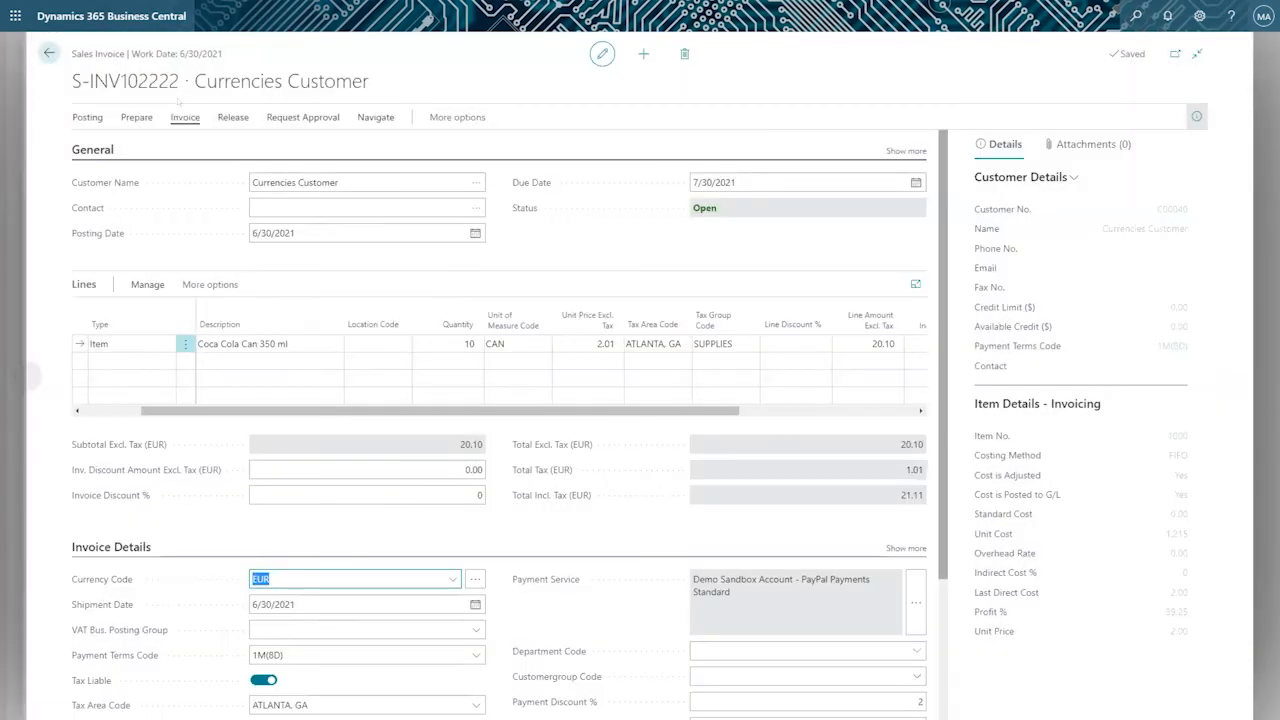
Preview the invoice's posting again, compare its number with the G/L entry descriptions, check the Income, Product Sales line and return to the invoice.
{"action": "left_click_drag", "start_coordinate": [180, 82], "coordinate": [70, 72]}
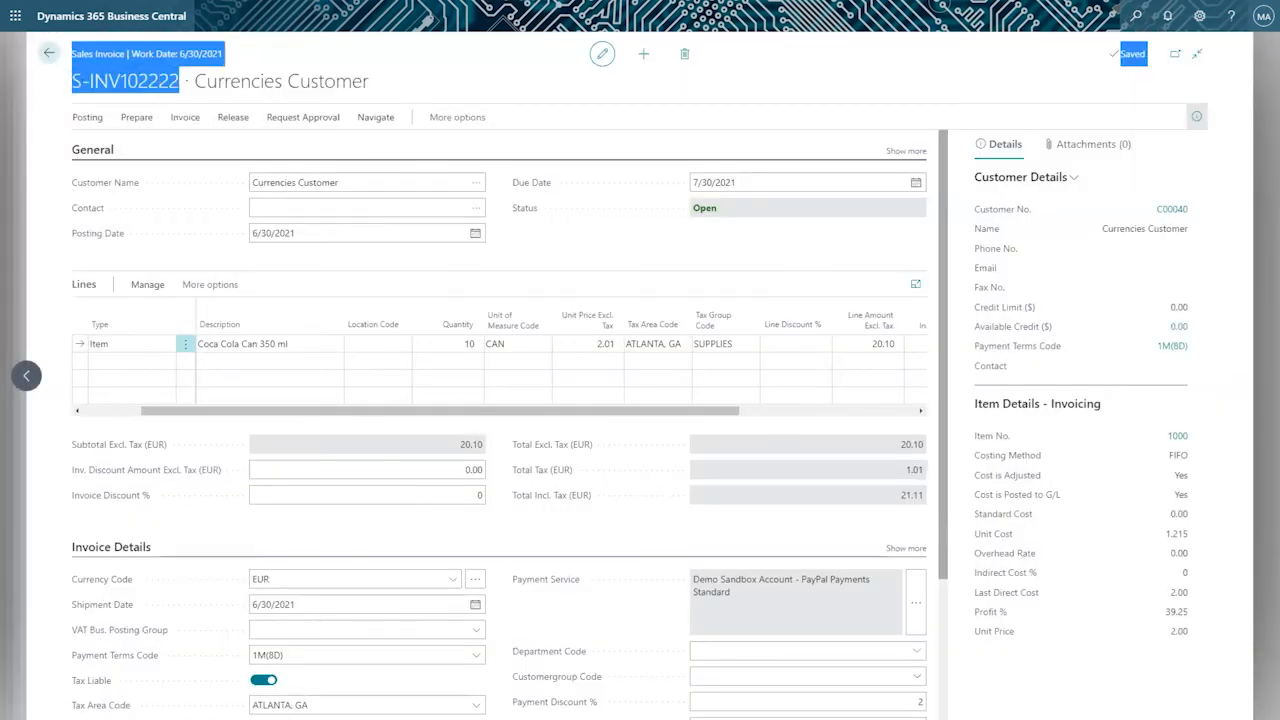
{"action": "left_click_drag", "start_coordinate": [184, 82], "coordinate": [70, 82]}
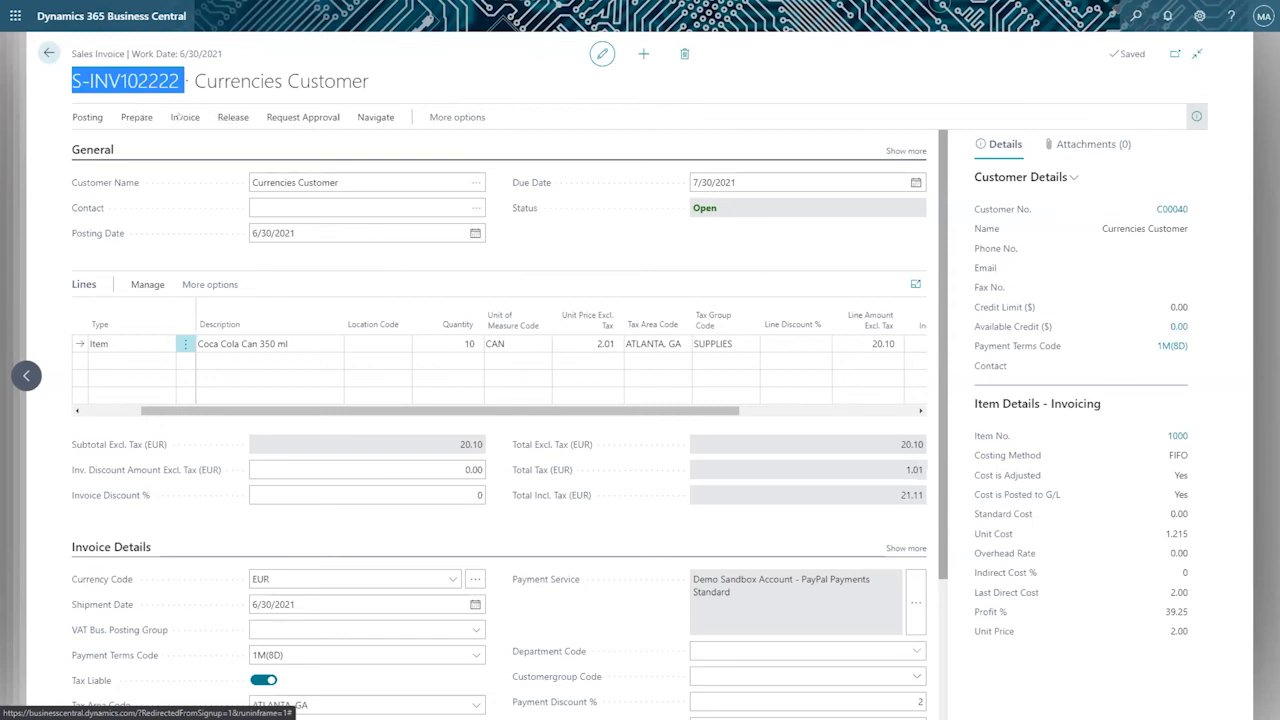
{"action": "left_click", "coordinate": [87, 117]}
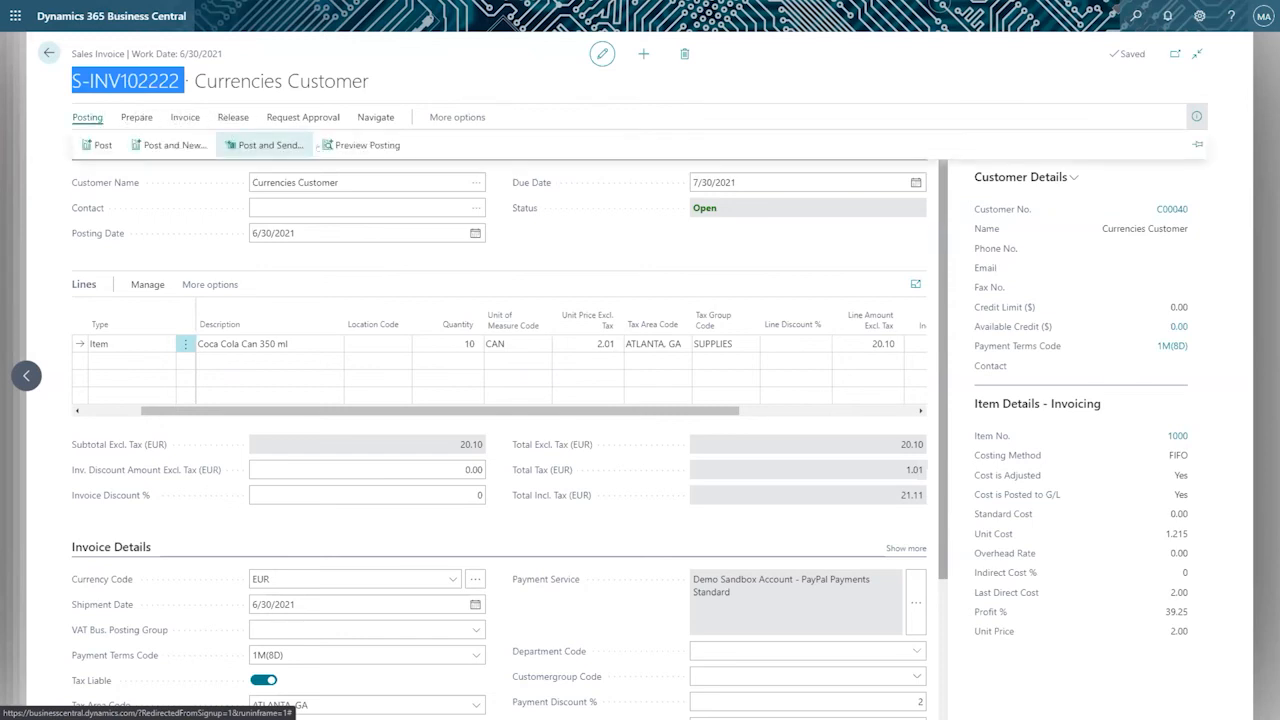
{"action": "left_click", "coordinate": [350, 142]}
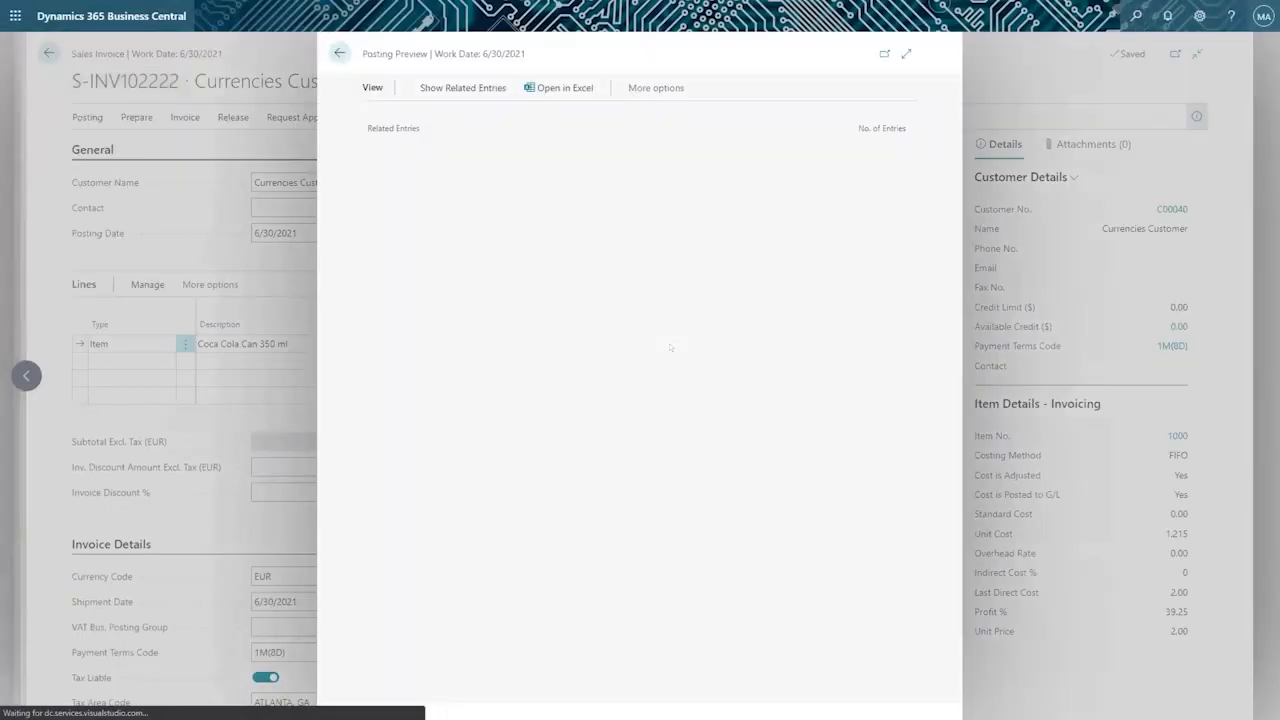
{"action": "left_click", "coordinate": [490, 149]}
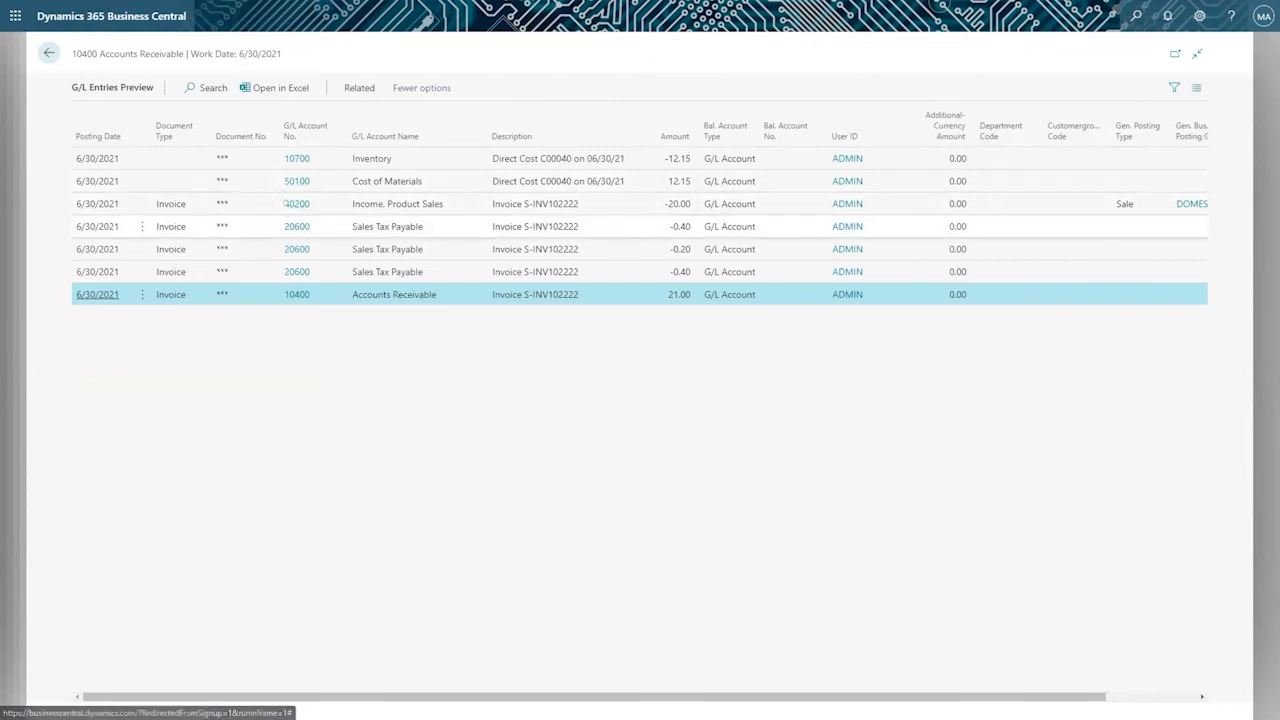
{"action": "left_click", "coordinate": [286, 205]}
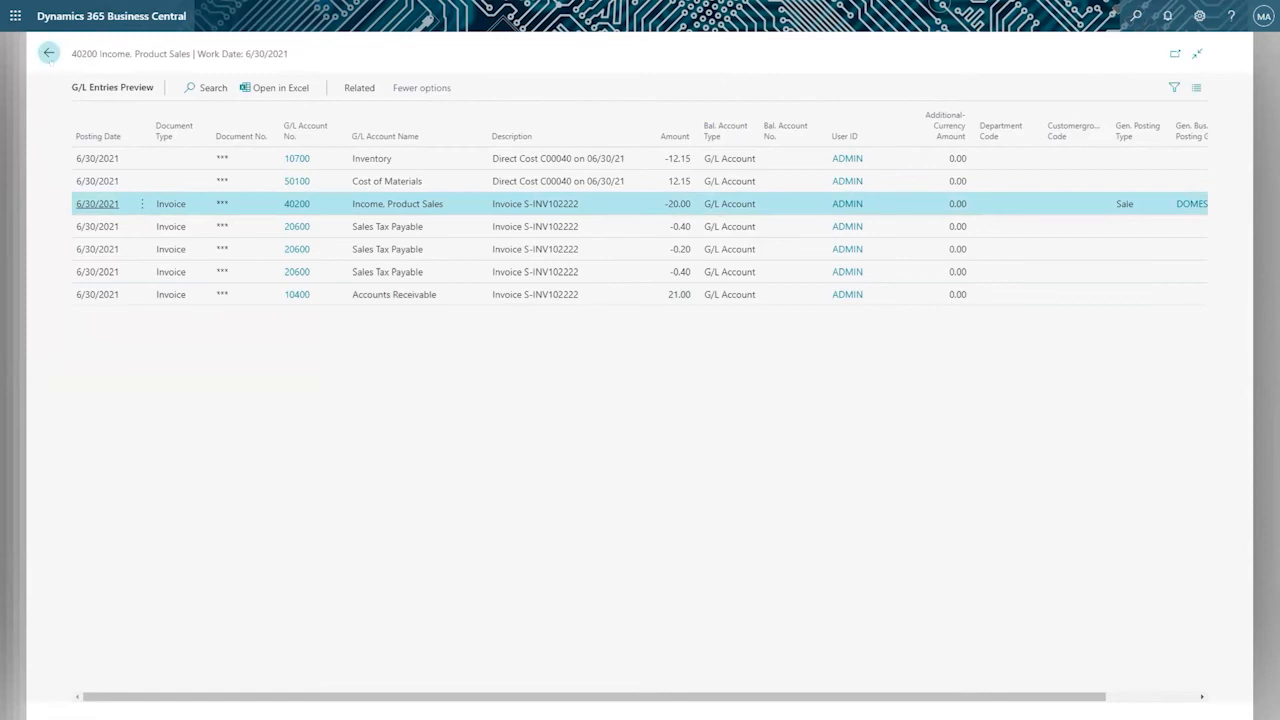
{"action": "left_click", "coordinate": [48, 53]}
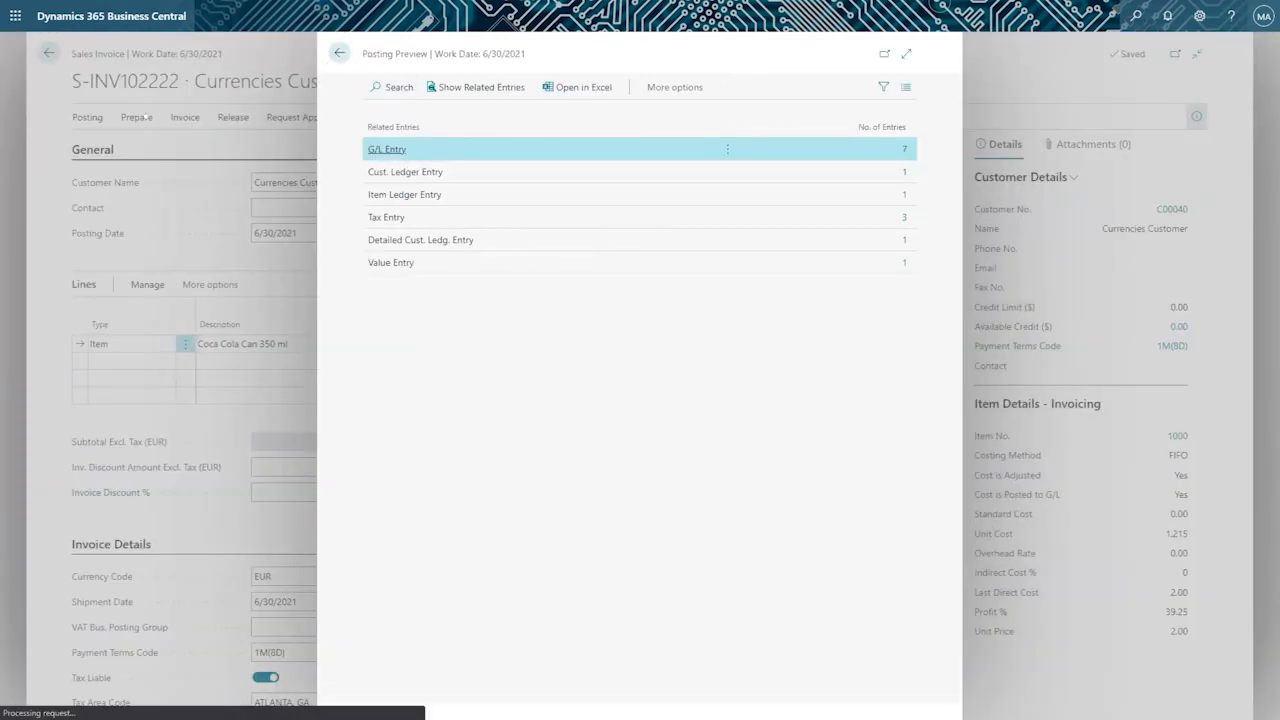
{"action": "left_click", "coordinate": [334, 51]}
Post the Currencies Customer sales invoice and open the posted invoice.
{"action": "left_click", "coordinate": [87, 117]}
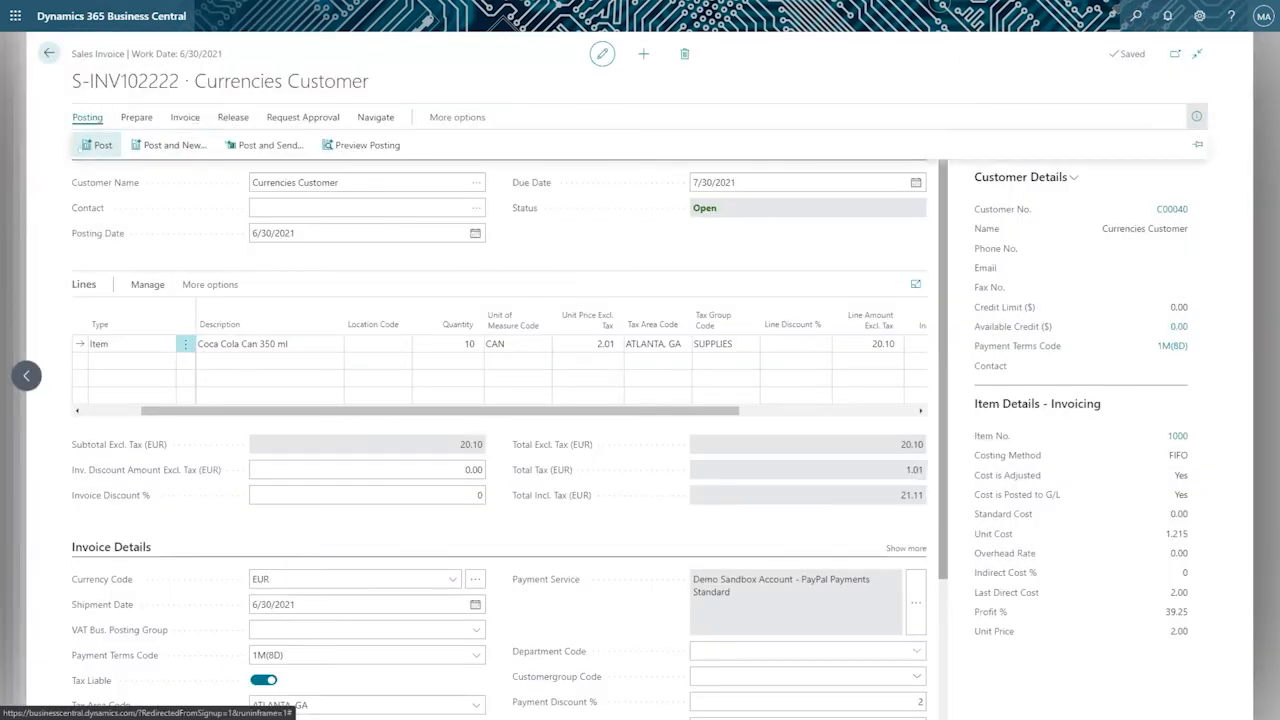
{"action": "left_click", "coordinate": [97, 145]}
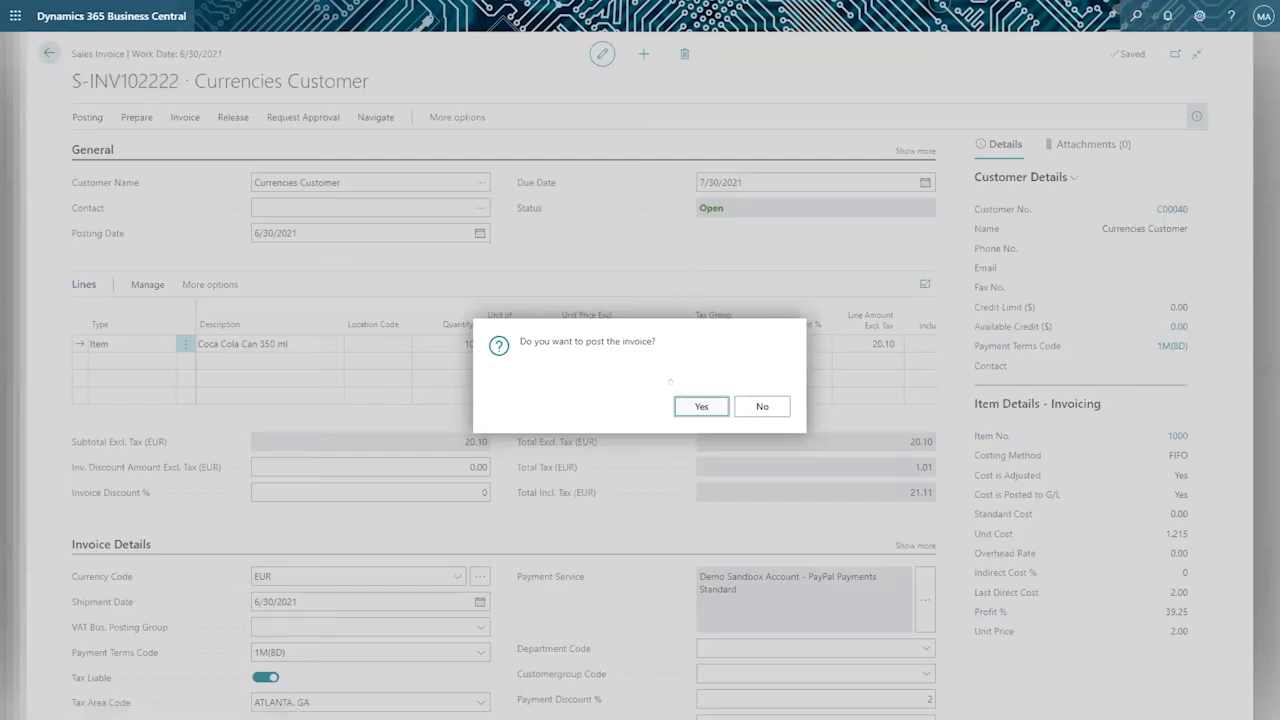
{"action": "left_click", "coordinate": [687, 403]}
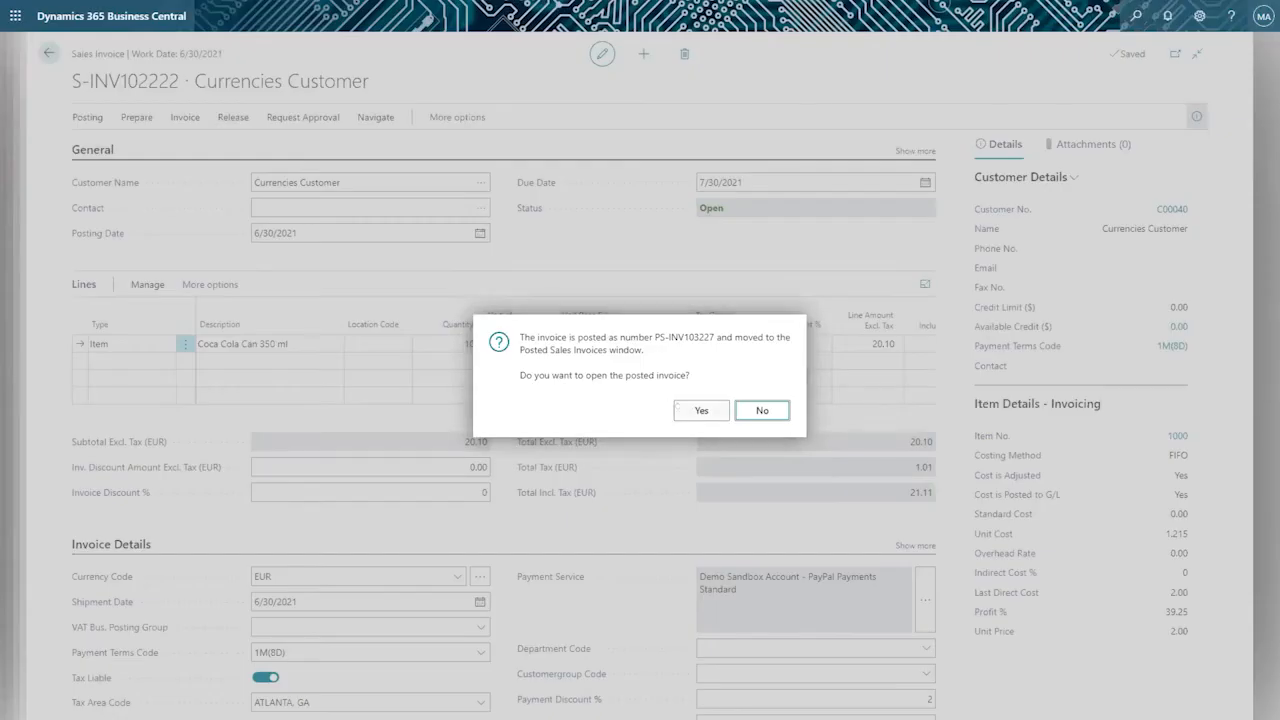
{"action": "left_click", "coordinate": [701, 410]}
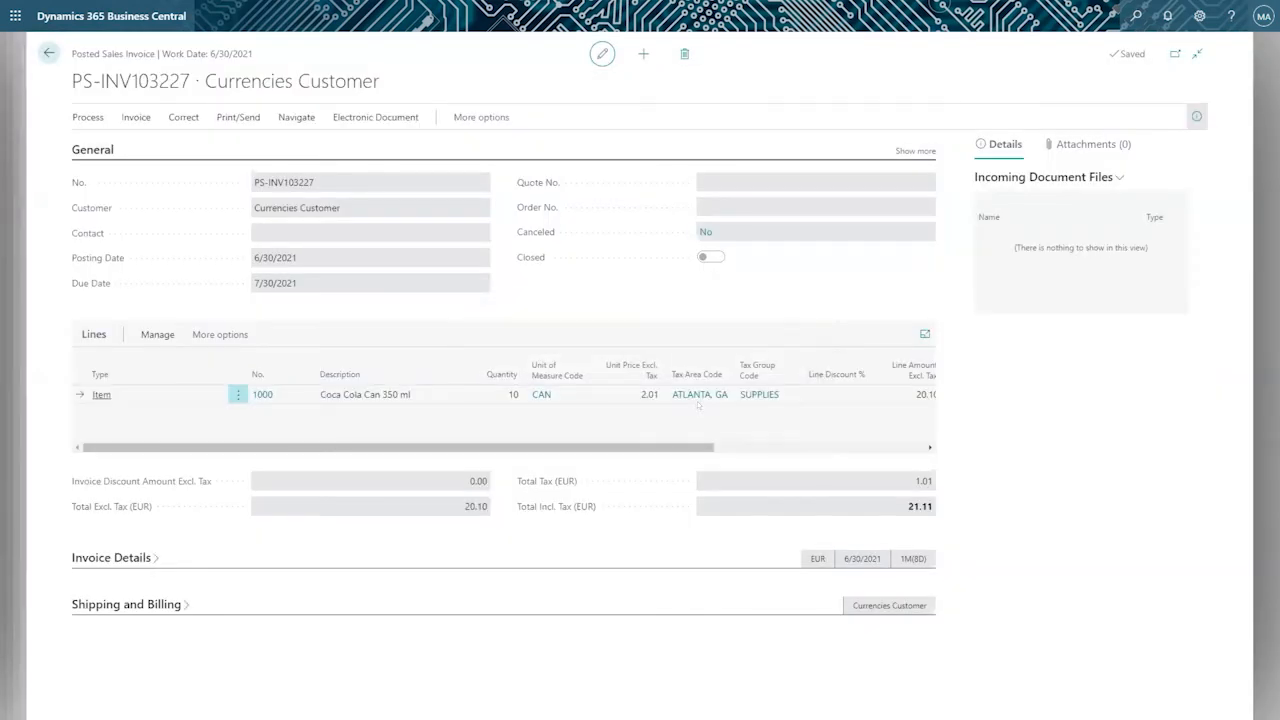
Review the posted sales invoice's line columns and its posted document number.
{"action": "scroll", "coordinate": [649, 412], "scroll_direction": "right", "scroll_amount": 5}
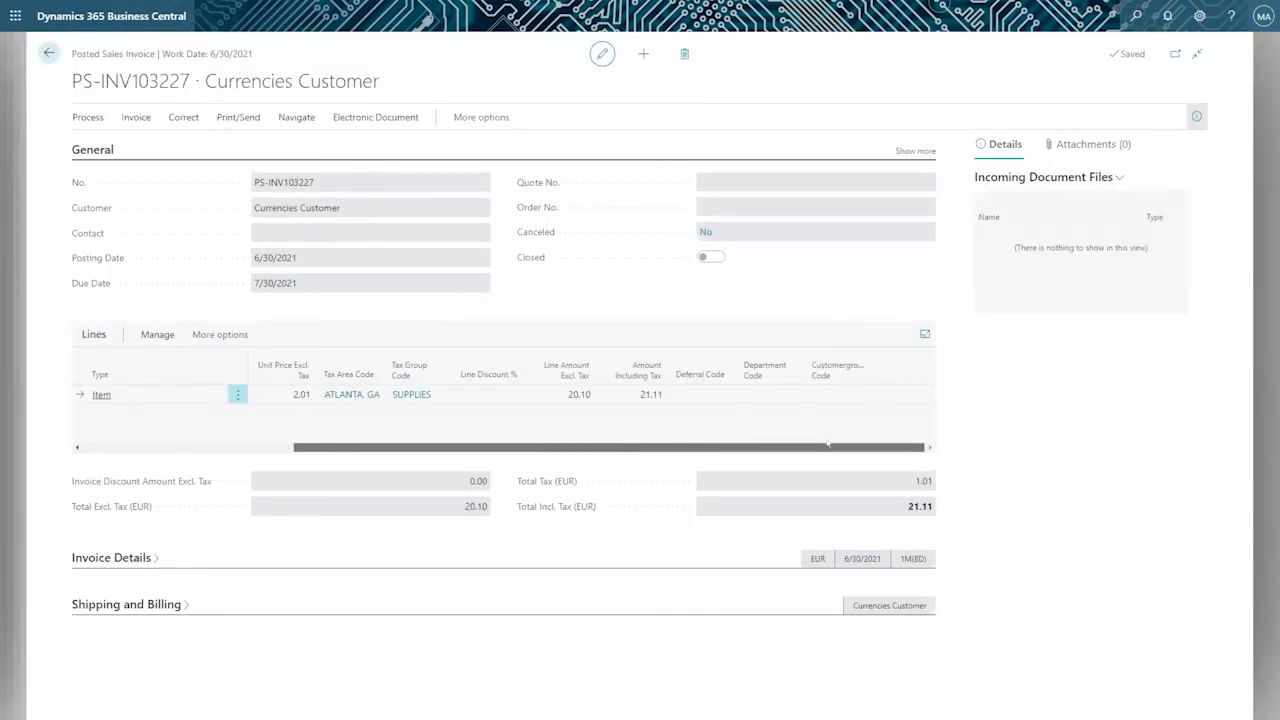
{"action": "scroll", "coordinate": [338, 412], "scroll_direction": "left", "scroll_amount": 5}
{"action": "left_click_drag", "start_coordinate": [189, 80], "coordinate": [72, 80]}
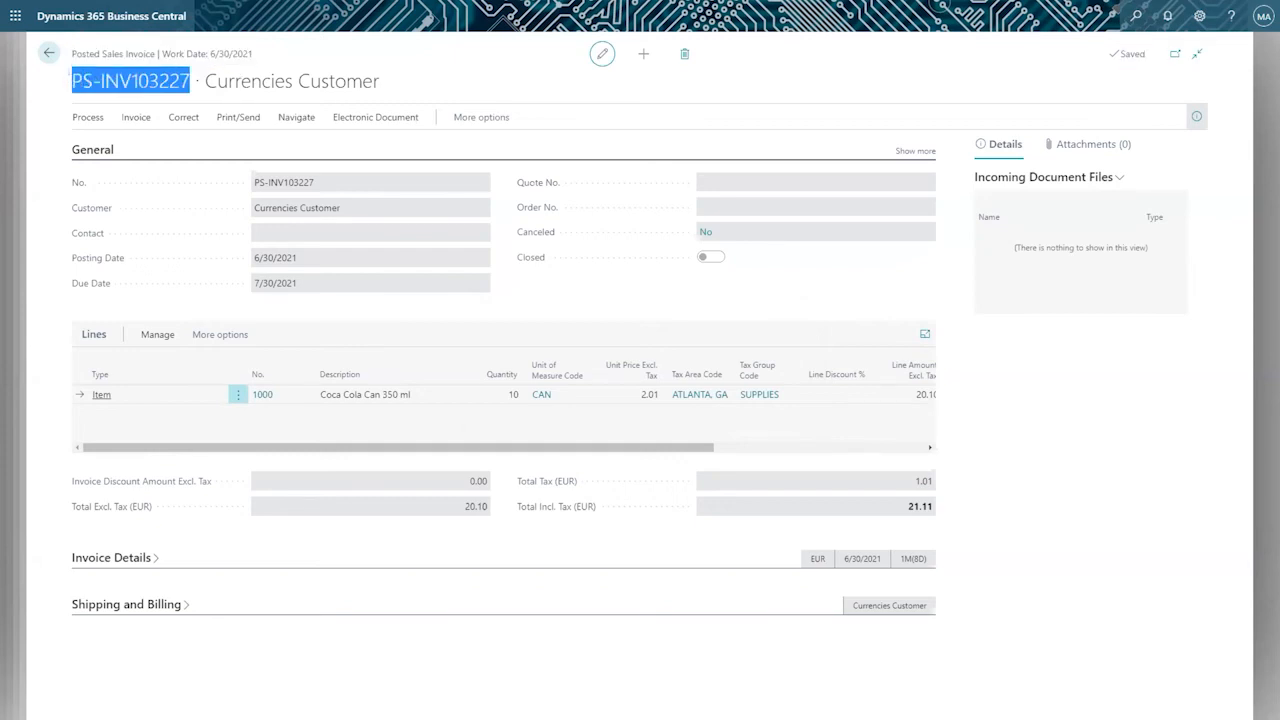
Leave the posted invoice and the customer cards, return to the home page and open the Chart of Accounts list.
{"action": "left_click", "coordinate": [49, 53]}
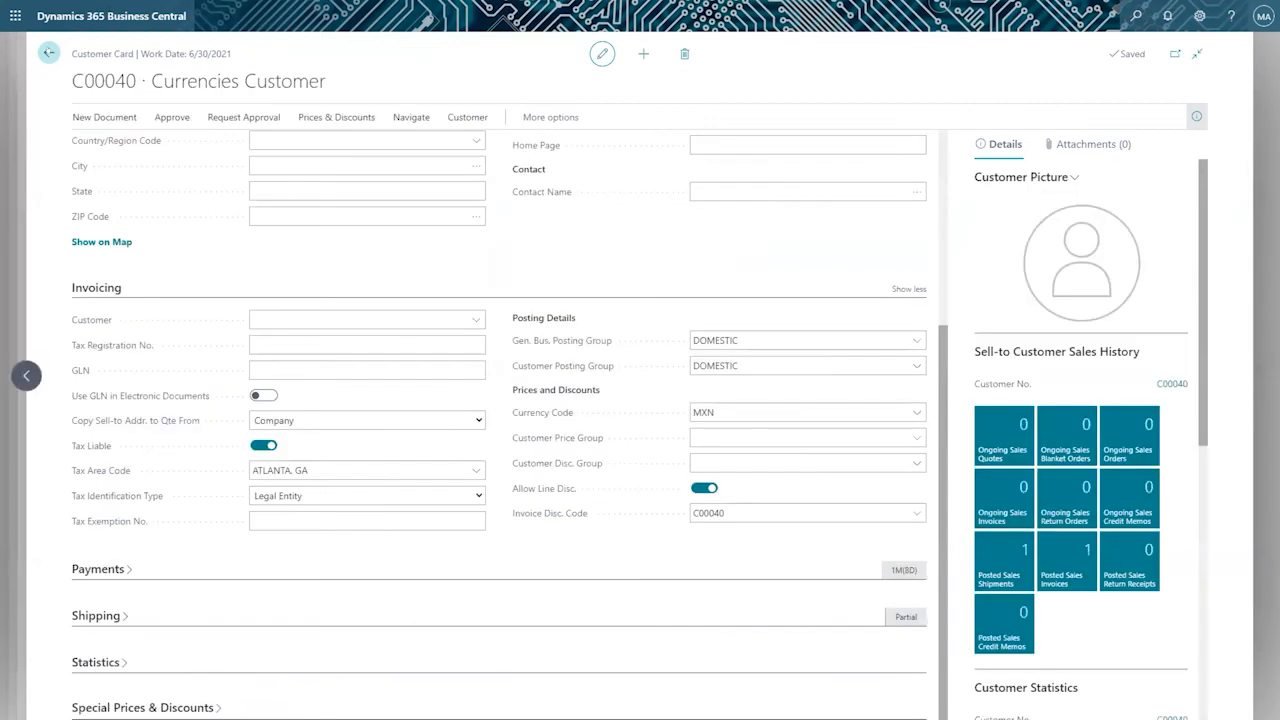
{"action": "left_click", "coordinate": [49, 53]}
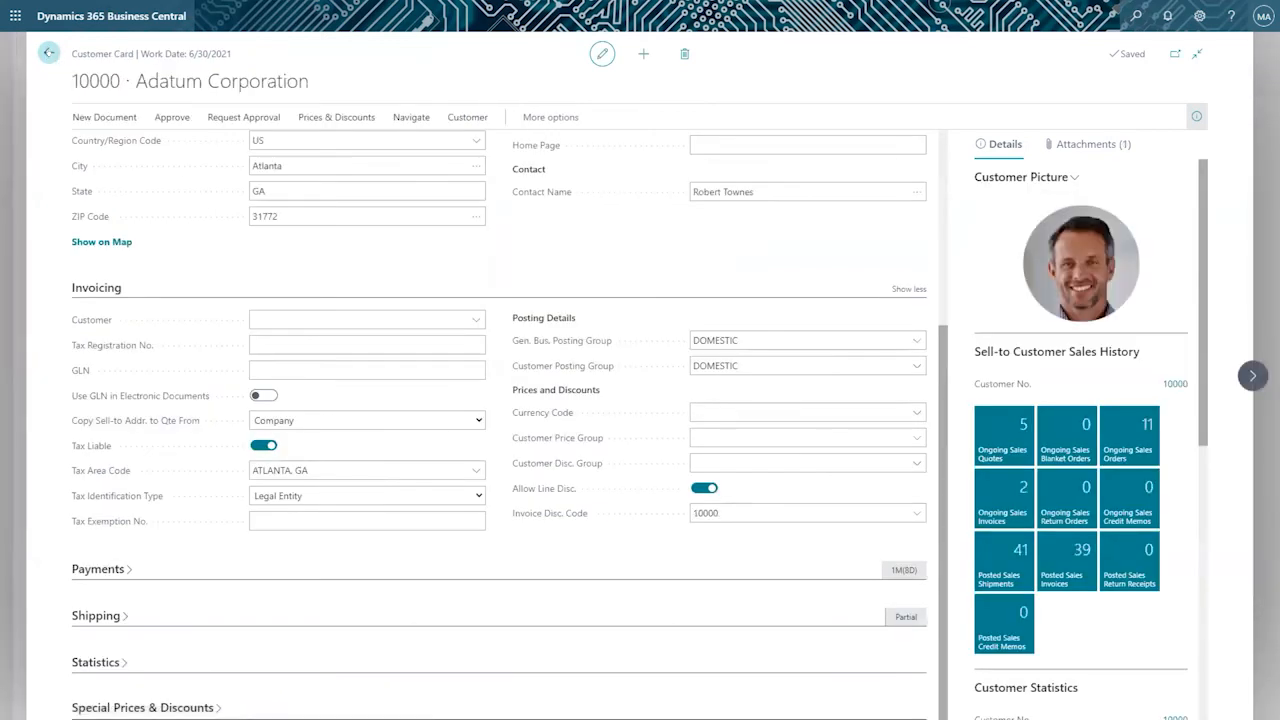
{"action": "left_click", "coordinate": [49, 53]}
{"action": "left_click", "coordinate": [49, 53]}
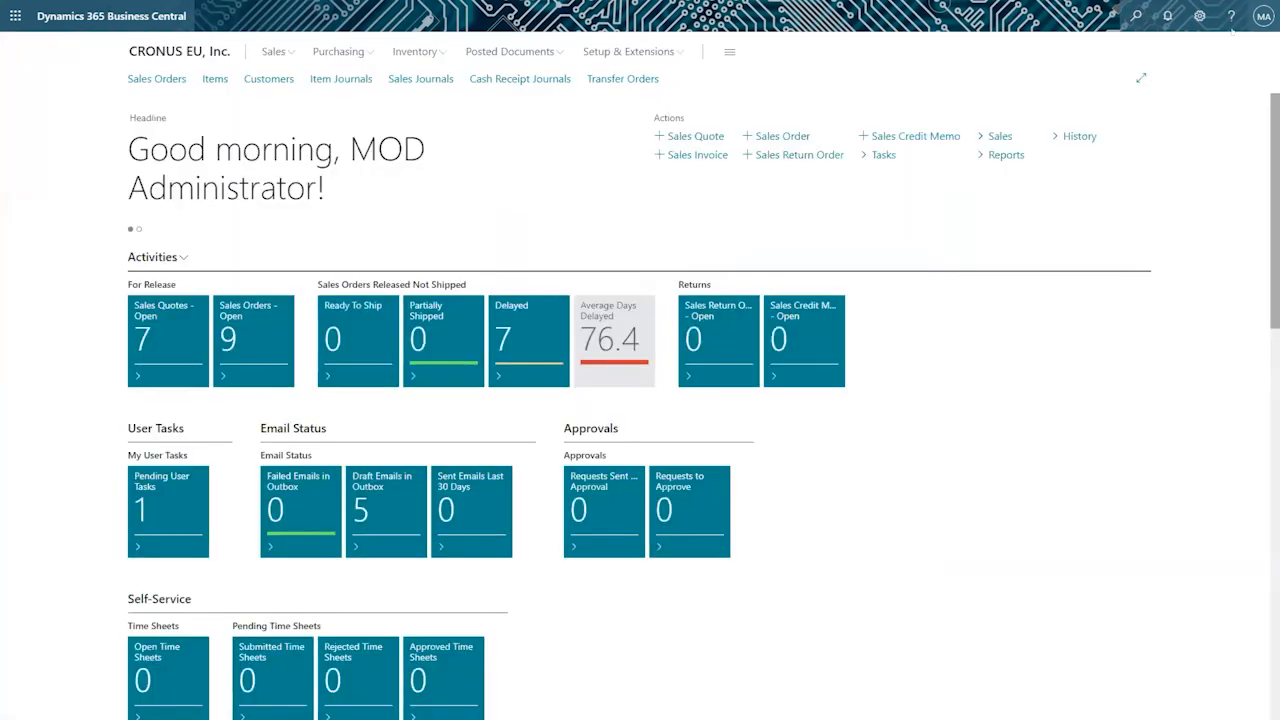
{"action": "left_click", "coordinate": [1133, 16]}
{"action": "type", "text": "chart of accoun"}
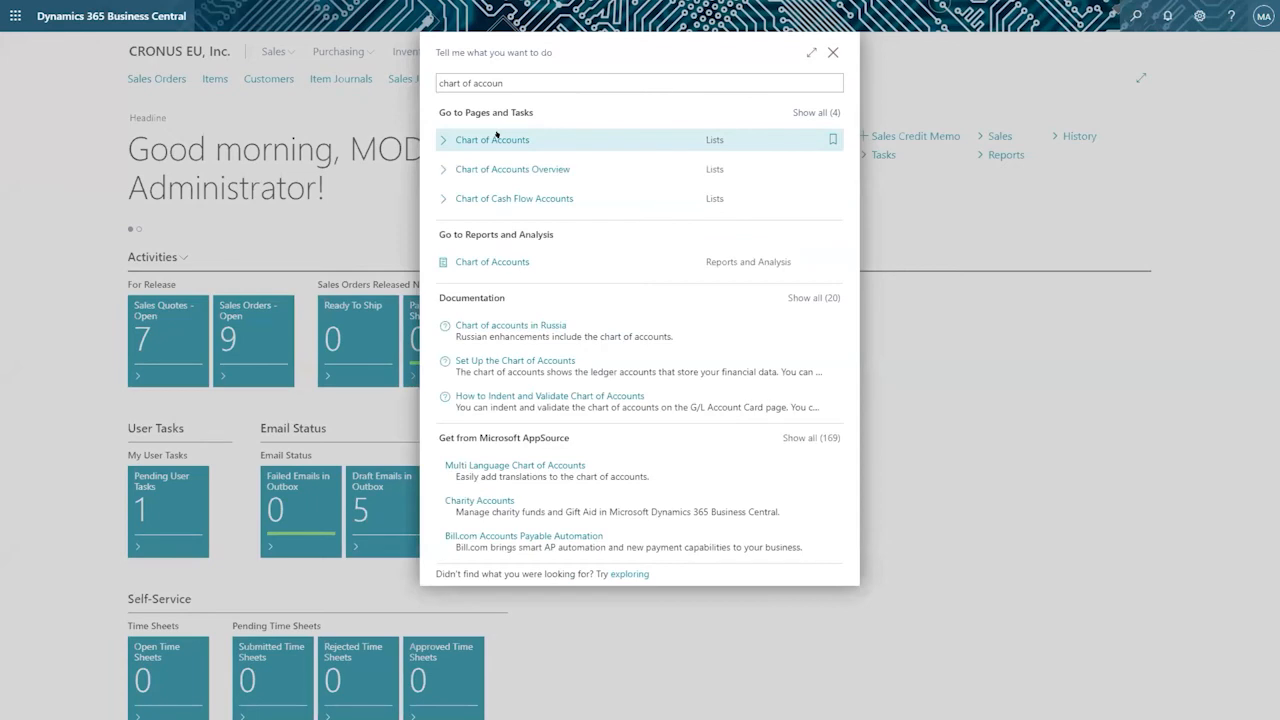
{"action": "left_click", "coordinate": [496, 134]}
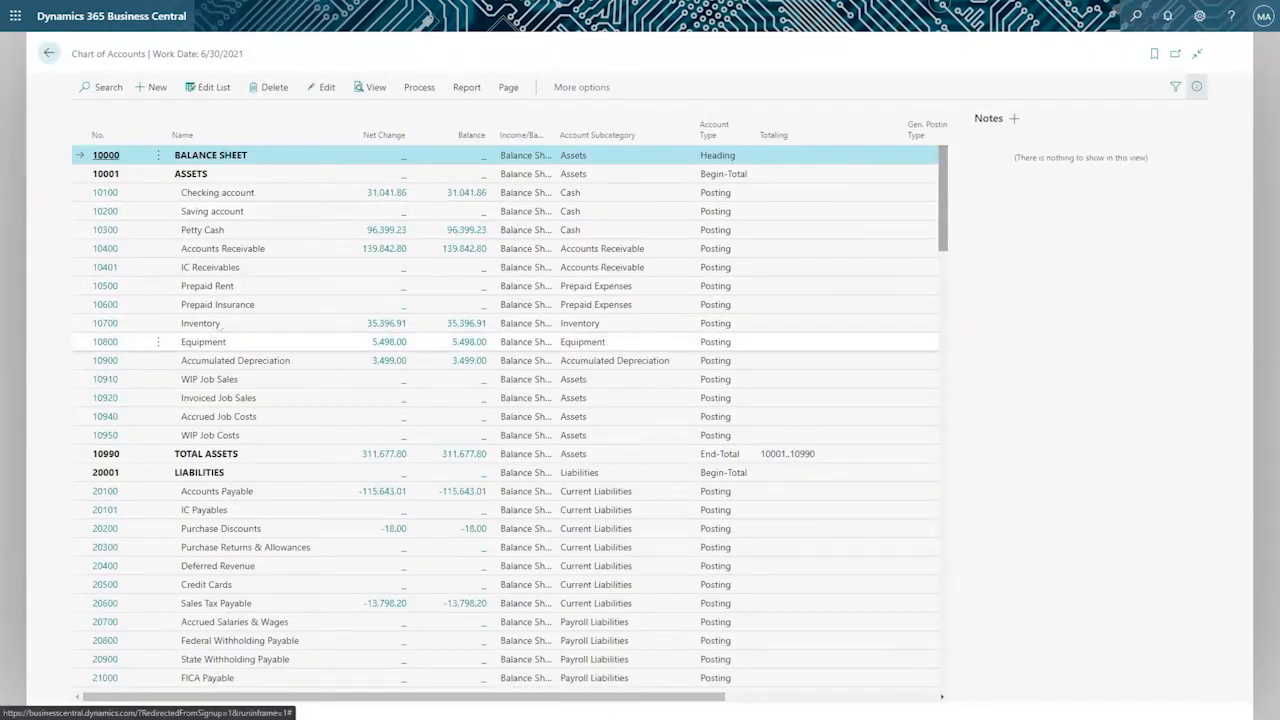
Open the 40200 Income, Product Sales account card and show the general ledger entries behind its balance.
{"action": "scroll", "coordinate": [240, 320], "scroll_direction": "down", "scroll_amount": 10}
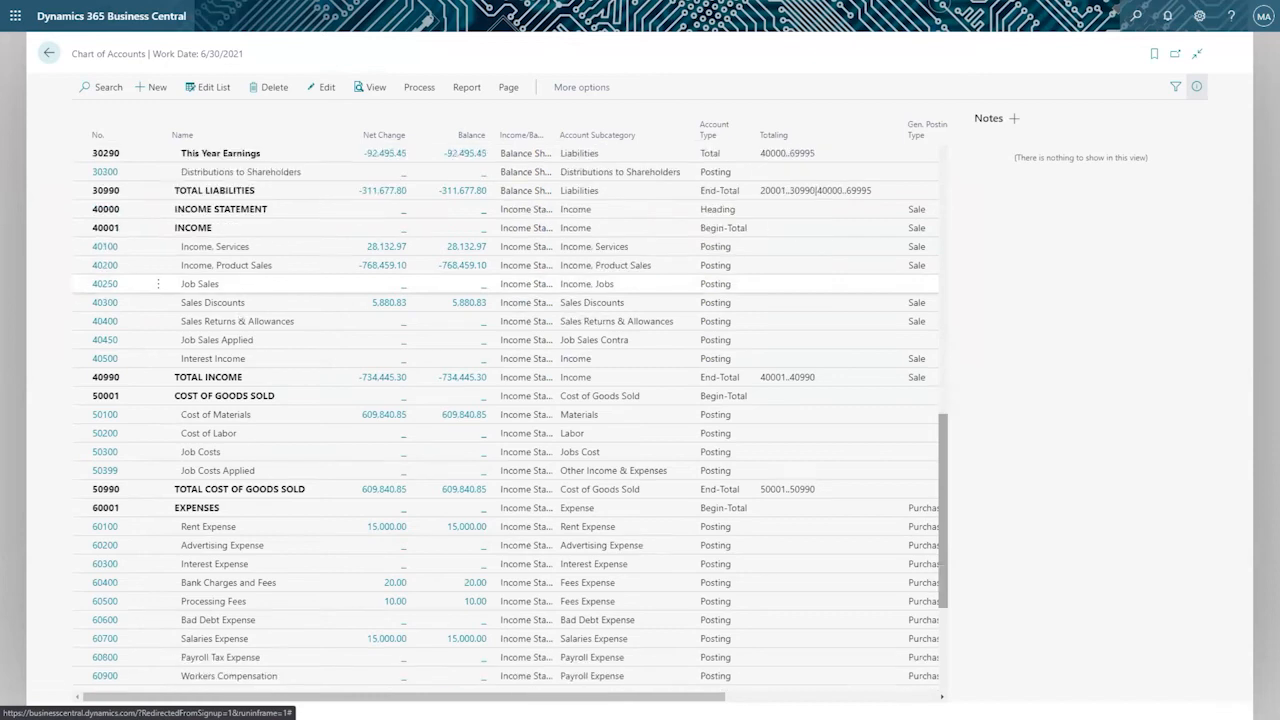
{"action": "left_click", "coordinate": [105, 299]}
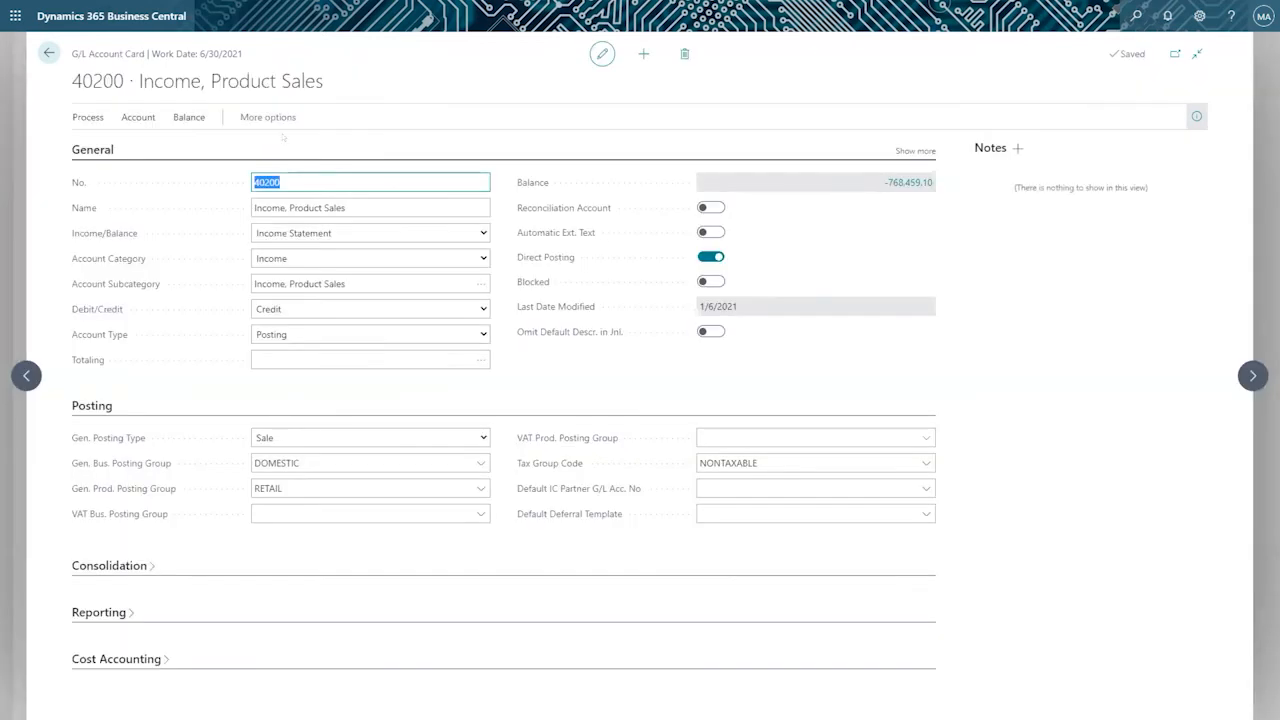
{"action": "left_click_drag", "start_coordinate": [59, 82], "coordinate": [347, 62]}
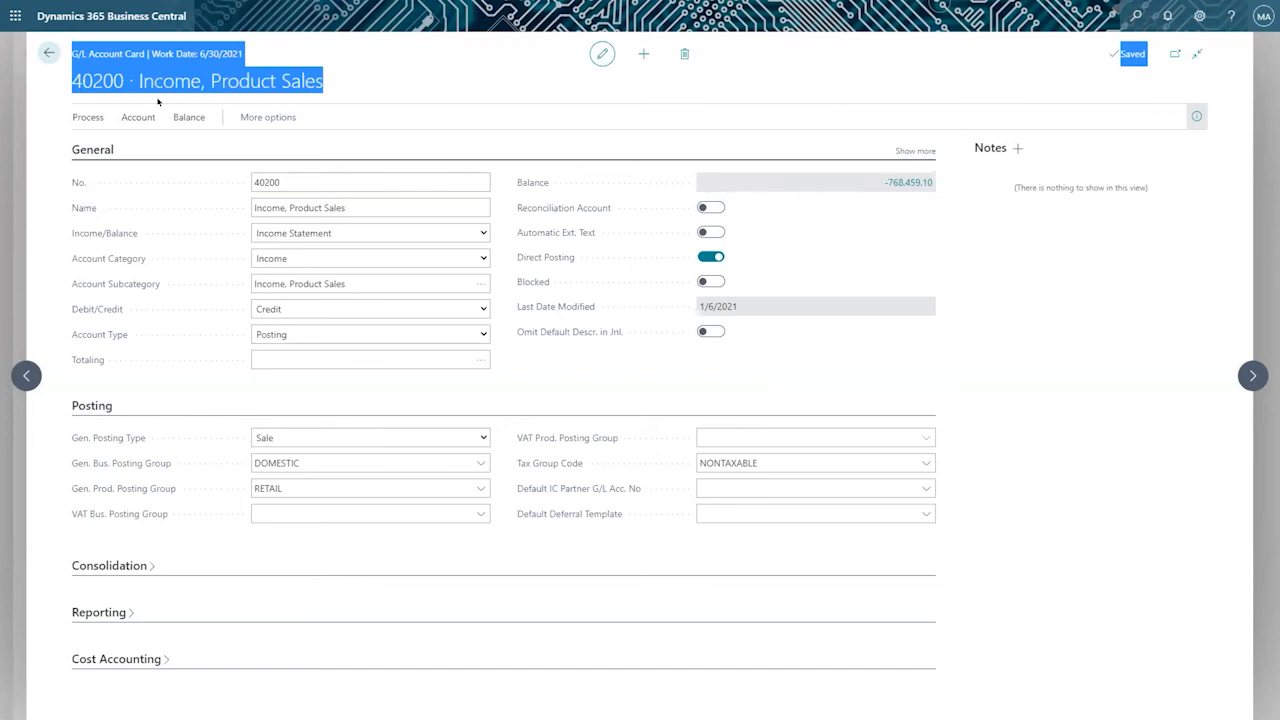
{"action": "left_click", "coordinate": [900, 182]}
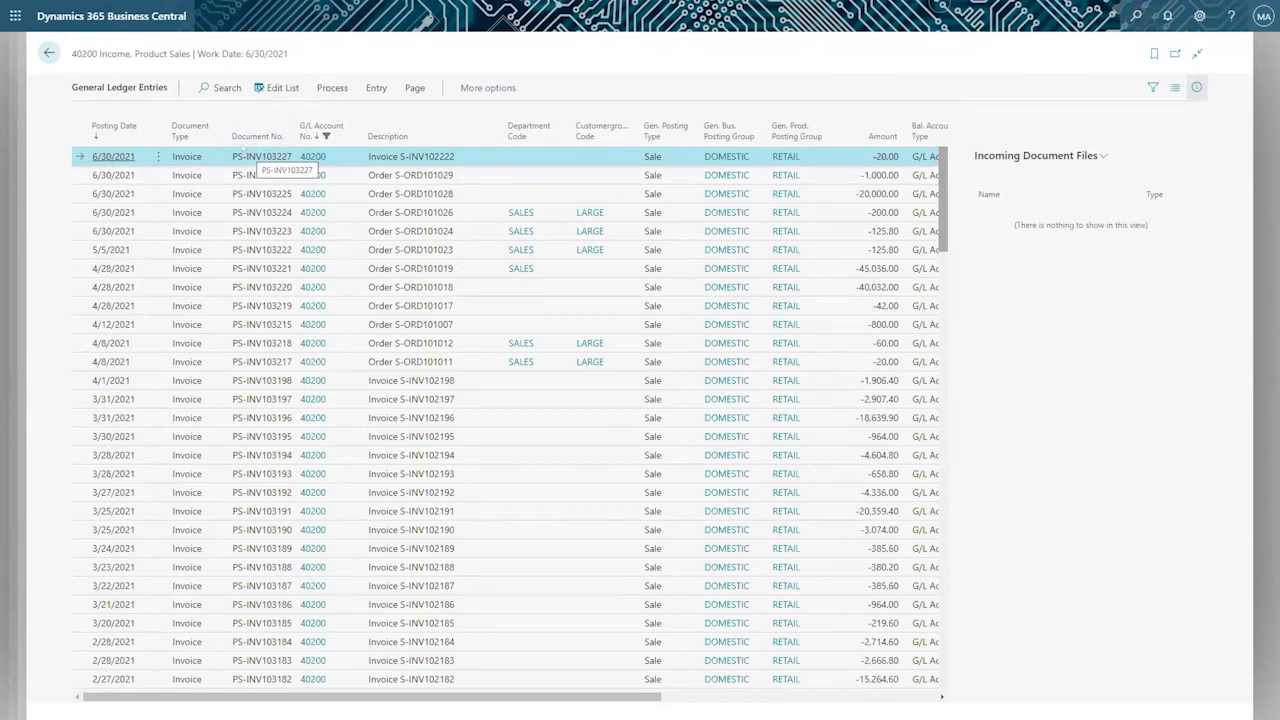
Review the columns of the Income, Product Sales ledger entries and check which additional fields personalization offers, adding none.
{"action": "left_click", "coordinate": [376, 87]}
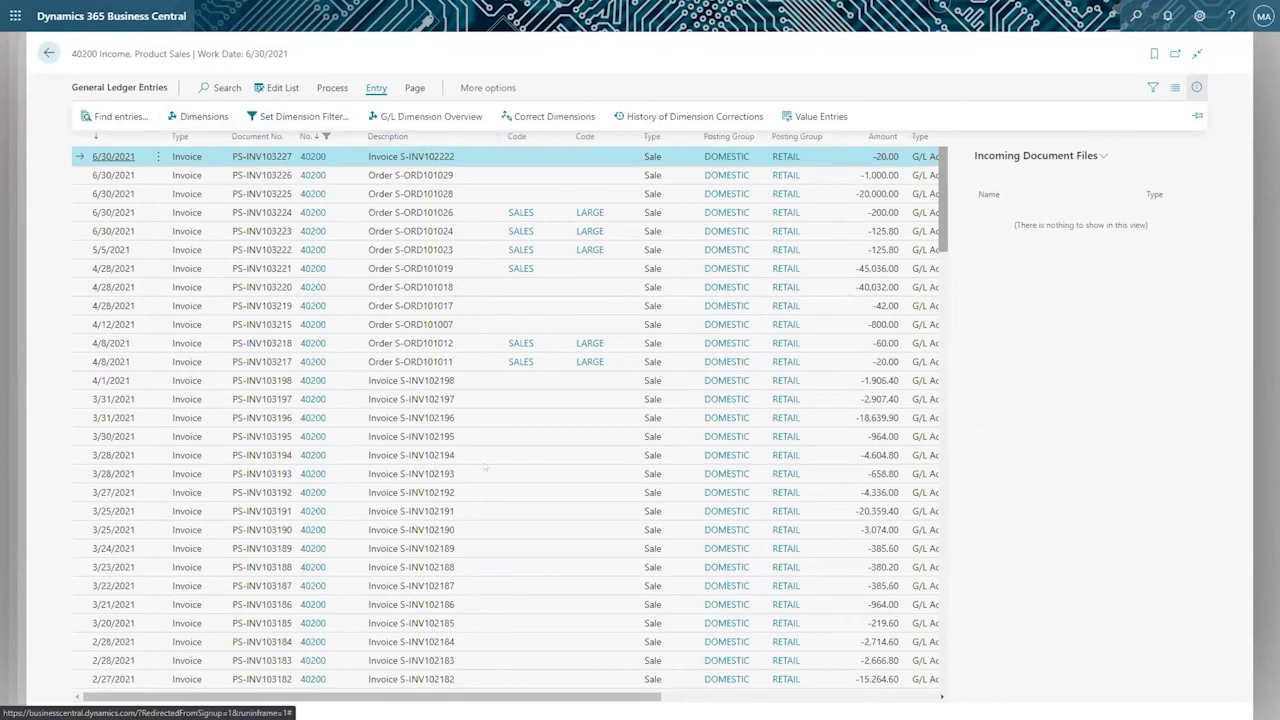
{"action": "left_click_drag", "start_coordinate": [535, 695], "coordinate": [834, 676]}
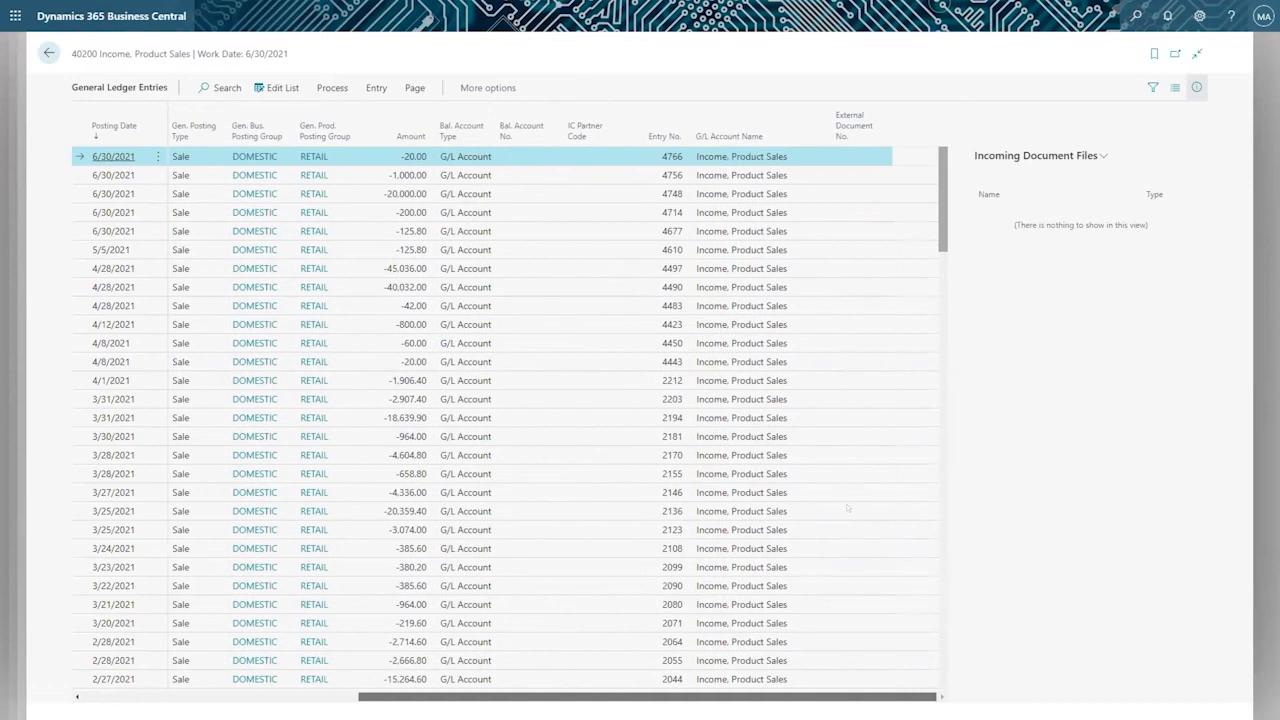
{"action": "left_click", "coordinate": [1199, 16]}
{"action": "left_click", "coordinate": [1099, 109]}
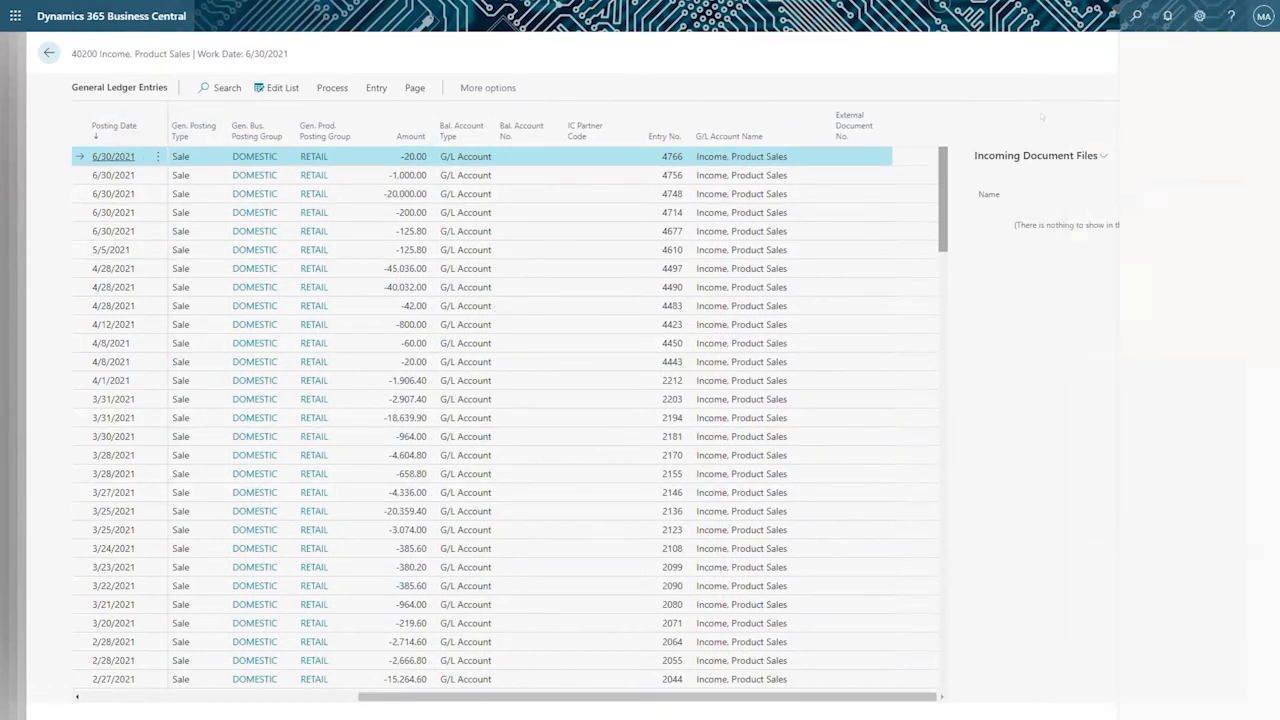
{"action": "left_click", "coordinate": [238, 48]}
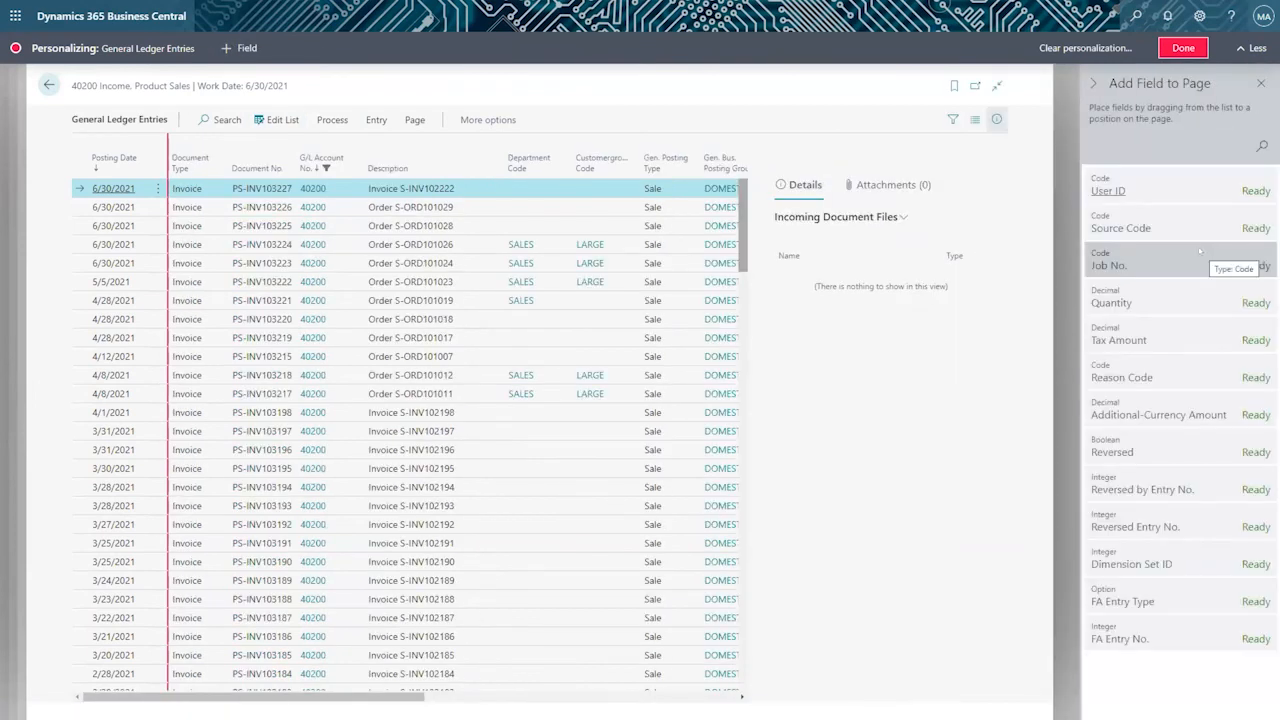
{"action": "left_click", "coordinate": [1183, 48]}
Check the entry actions and show the value entries for the topmost 6/30/2021 ledger entry.
{"action": "left_click", "coordinate": [332, 88]}
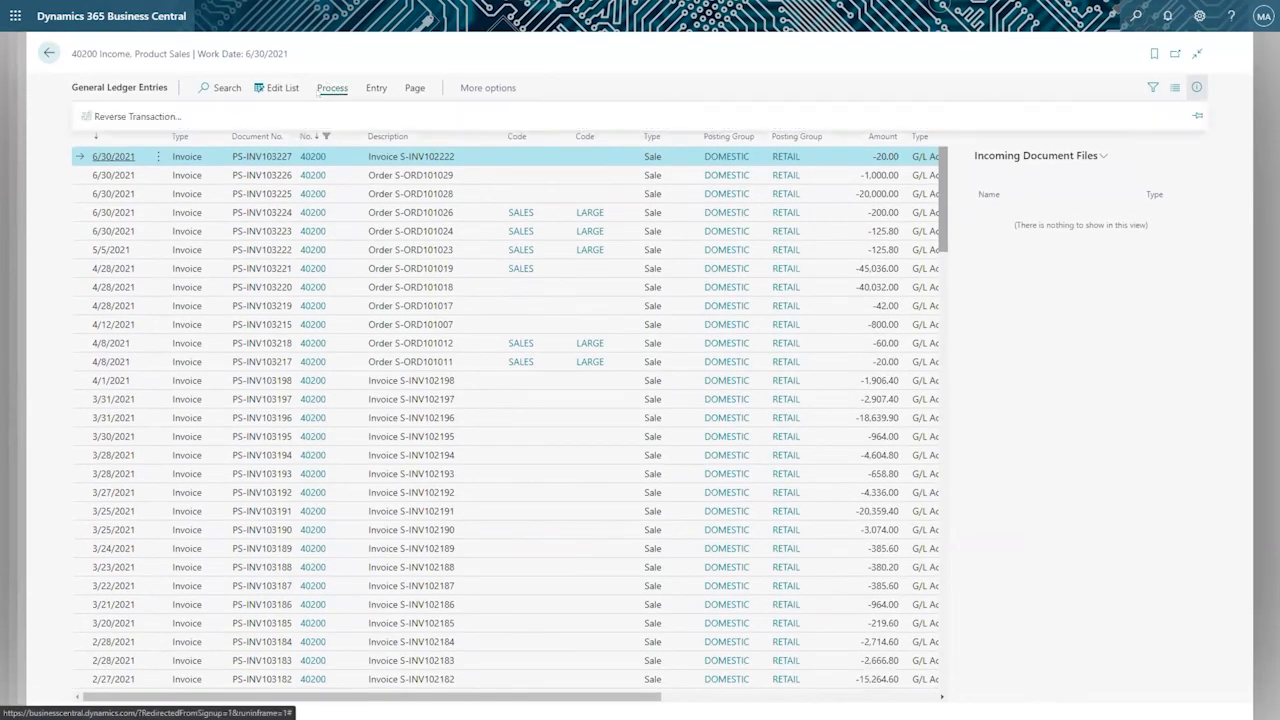
{"action": "left_click", "coordinate": [334, 89]}
{"action": "left_click", "coordinate": [368, 88]}
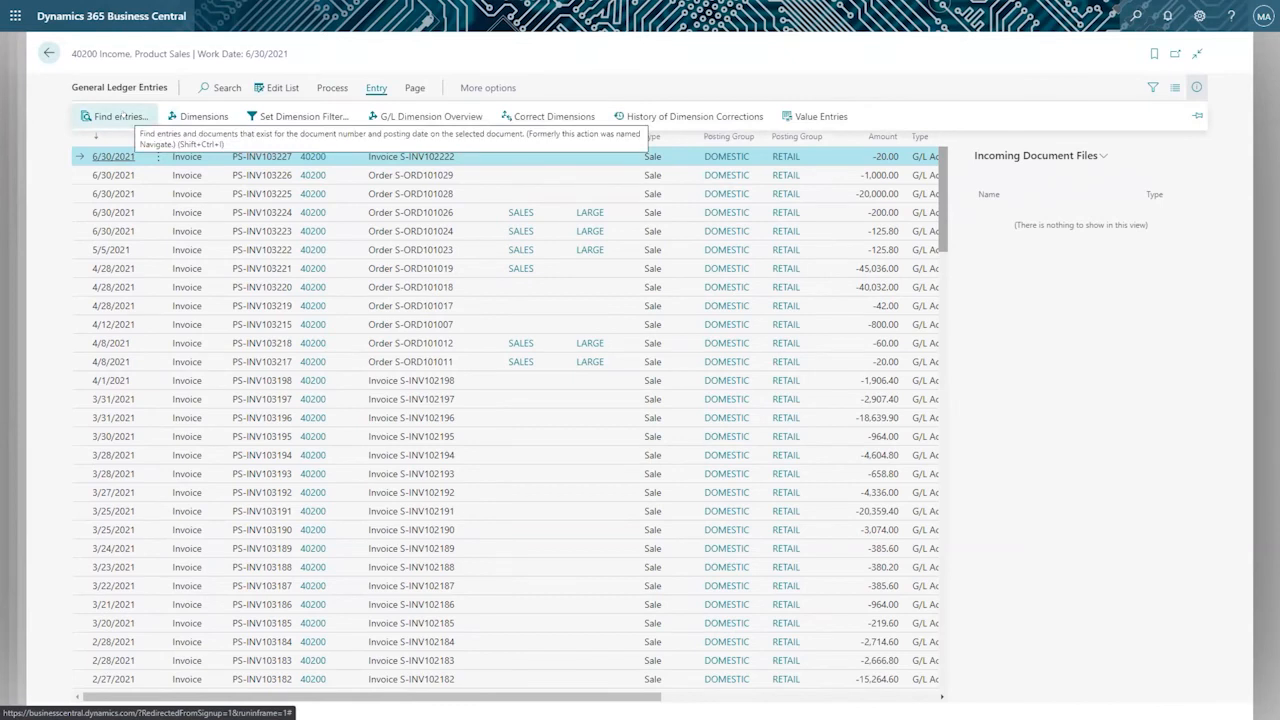
{"action": "left_click", "coordinate": [808, 111]}
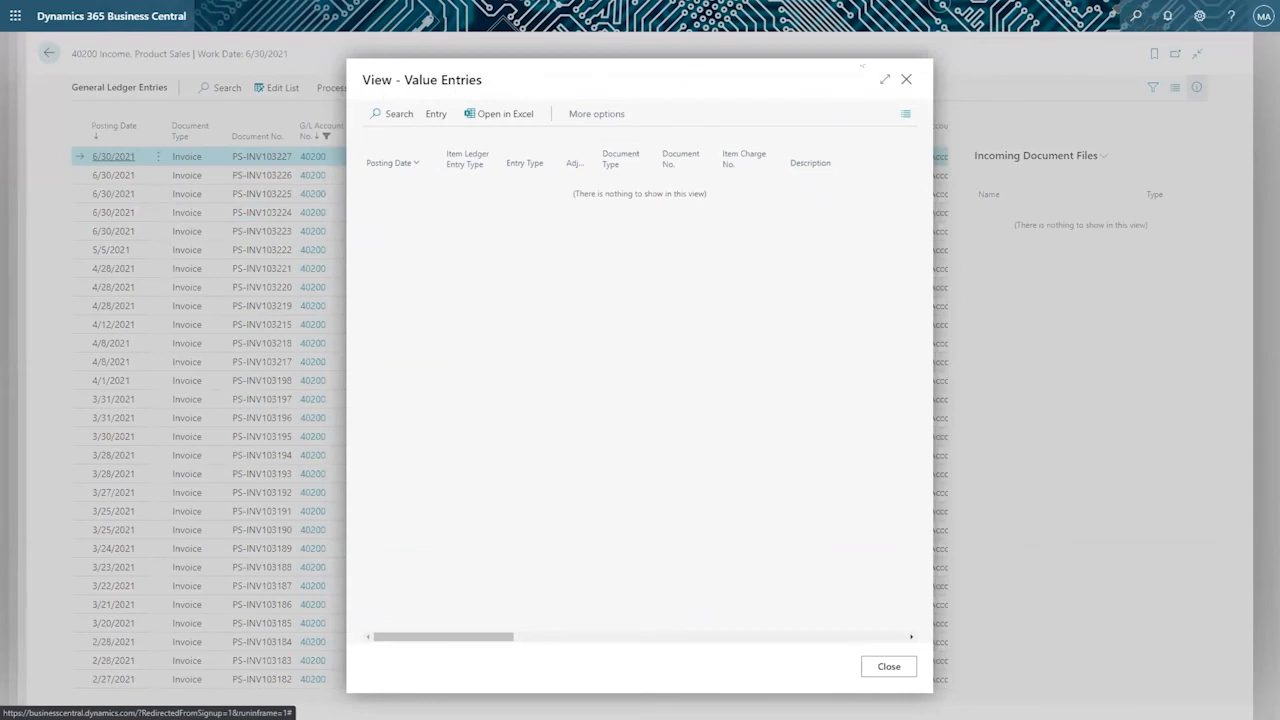
Find the entries related to the topmost invoice posting, review their list and return to the general ledger entries.
{"action": "left_click", "coordinate": [328, 89]}
{"action": "left_click", "coordinate": [328, 88]}
{"action": "left_click", "coordinate": [369, 91]}
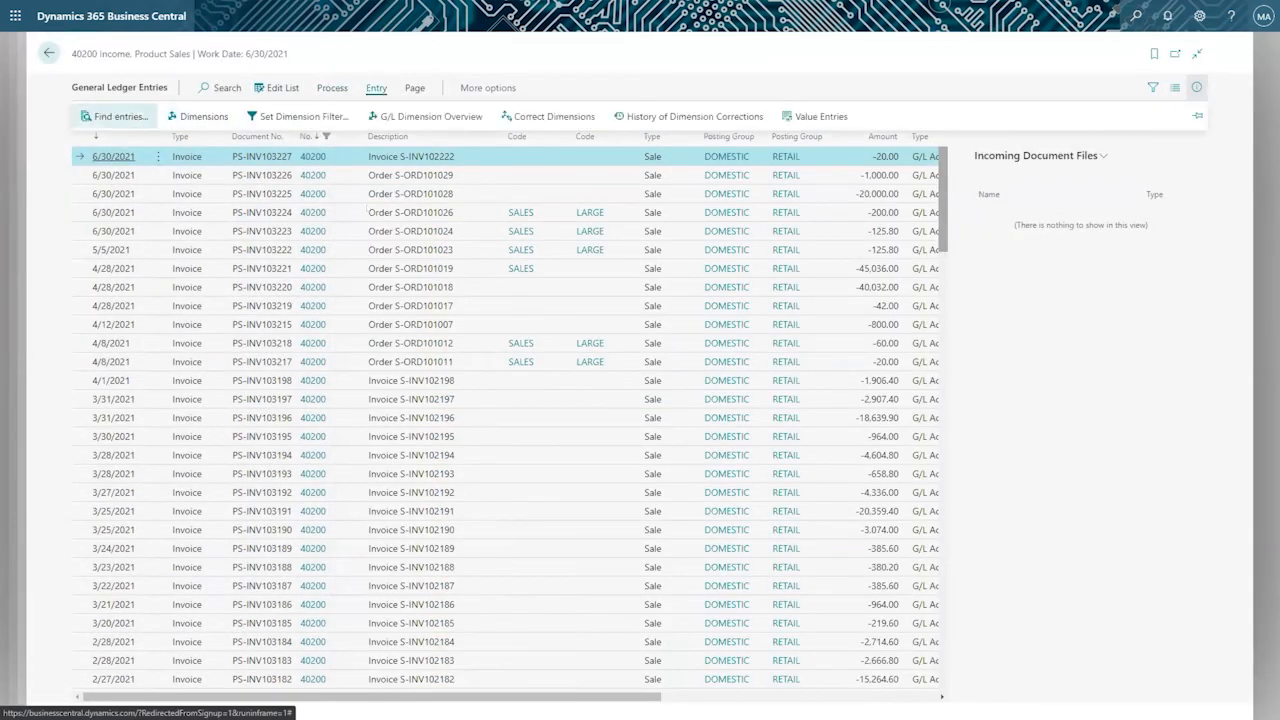
{"action": "left_click", "coordinate": [115, 117]}
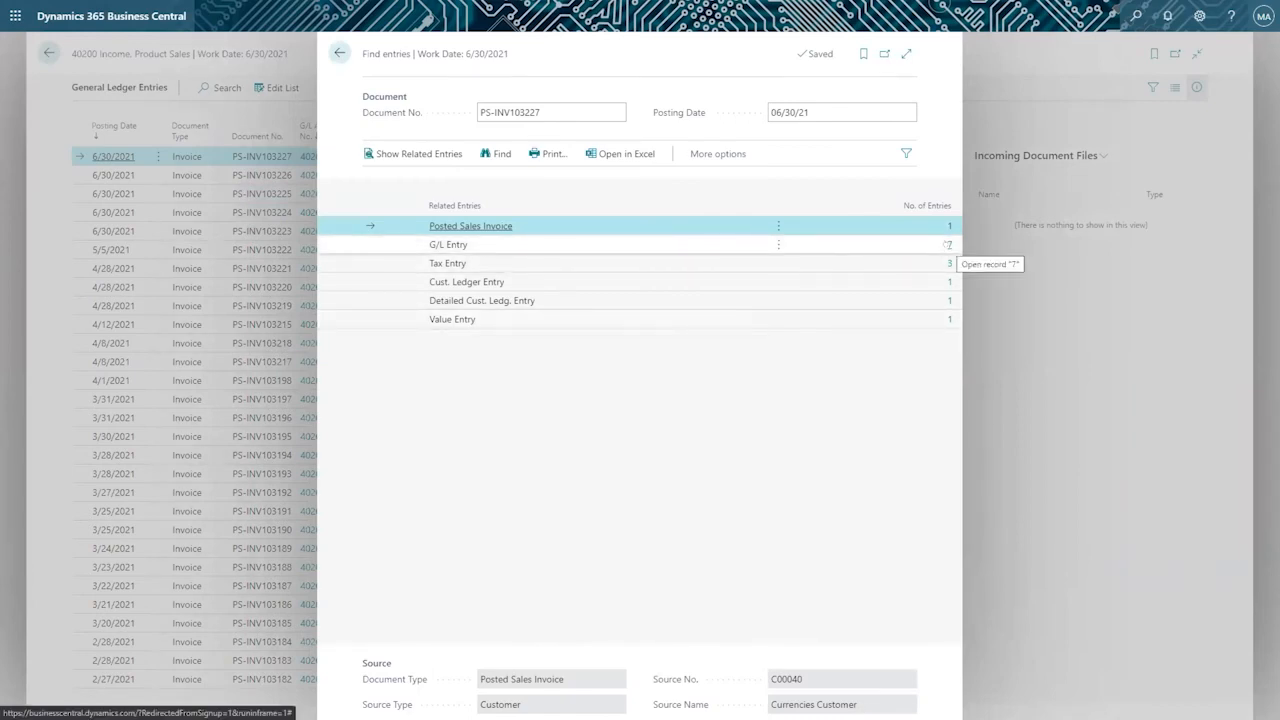
{"action": "left_click", "coordinate": [339, 53]}
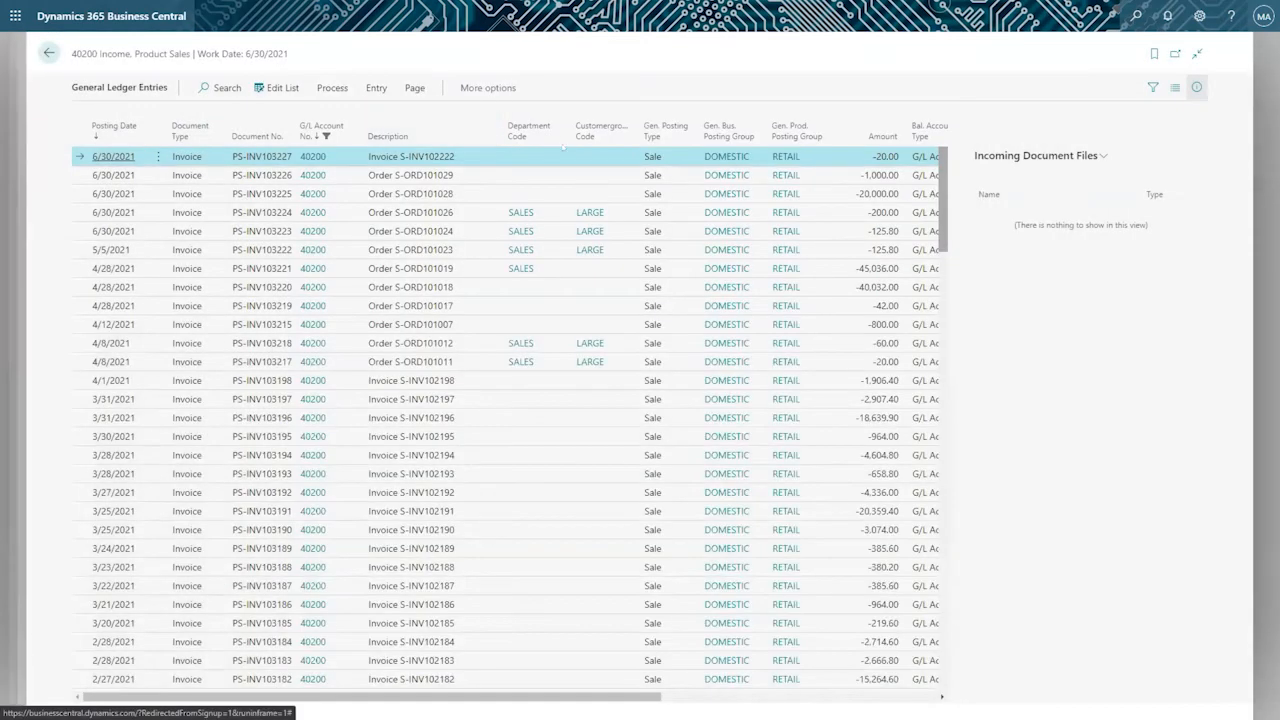
Look through the additional actions and related information, check the topmost entry's value entries again and close them.
{"action": "left_click", "coordinate": [470, 88]}
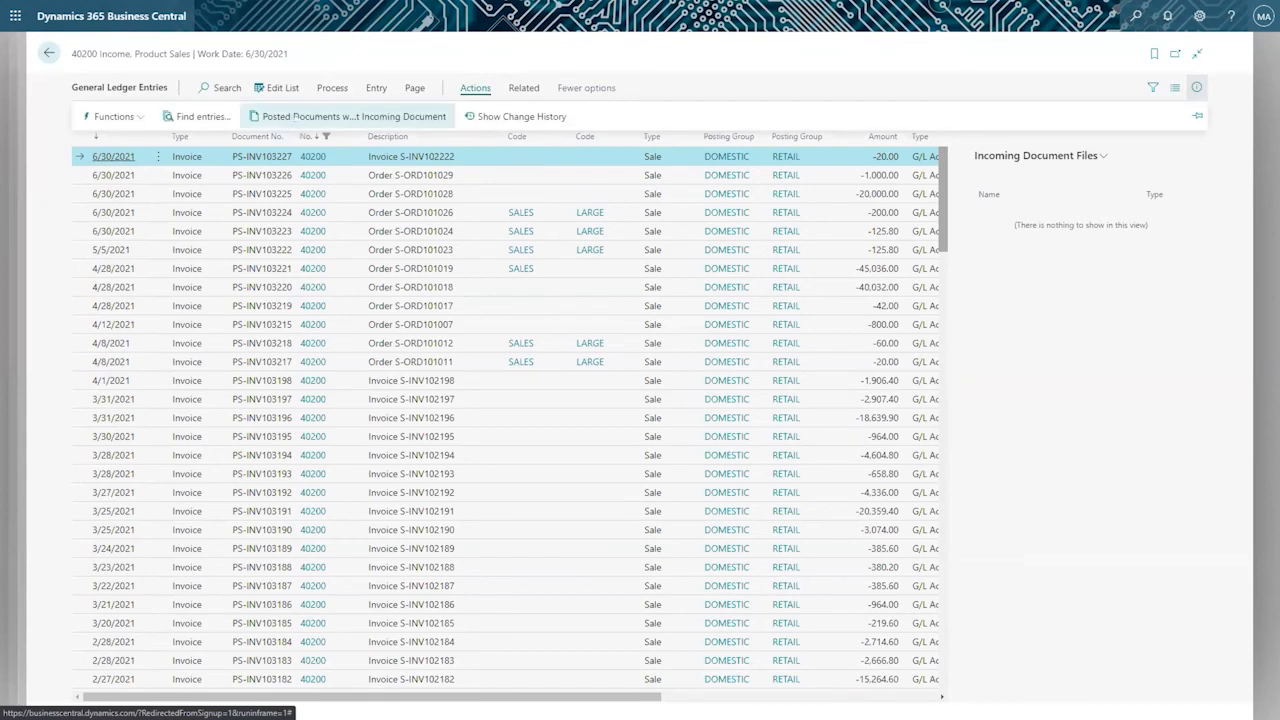
{"action": "left_click", "coordinate": [521, 86]}
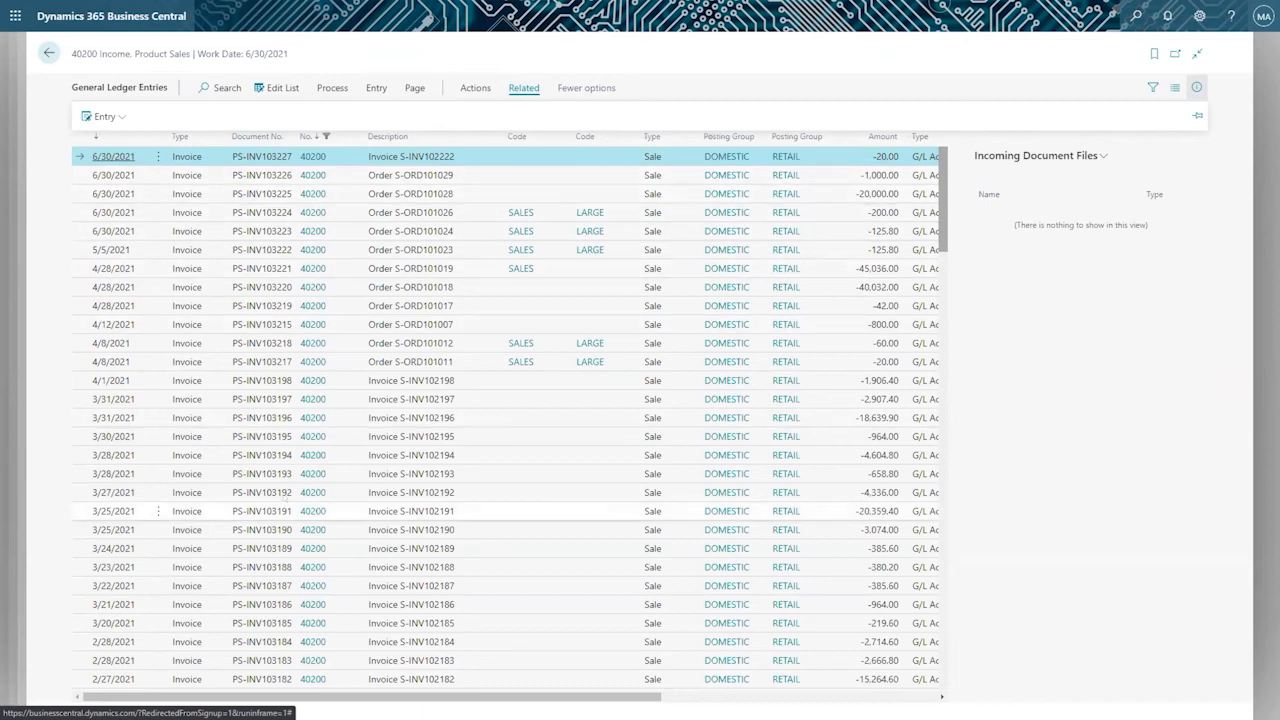
{"action": "left_click_drag", "start_coordinate": [291, 698], "coordinate": [272, 680]}
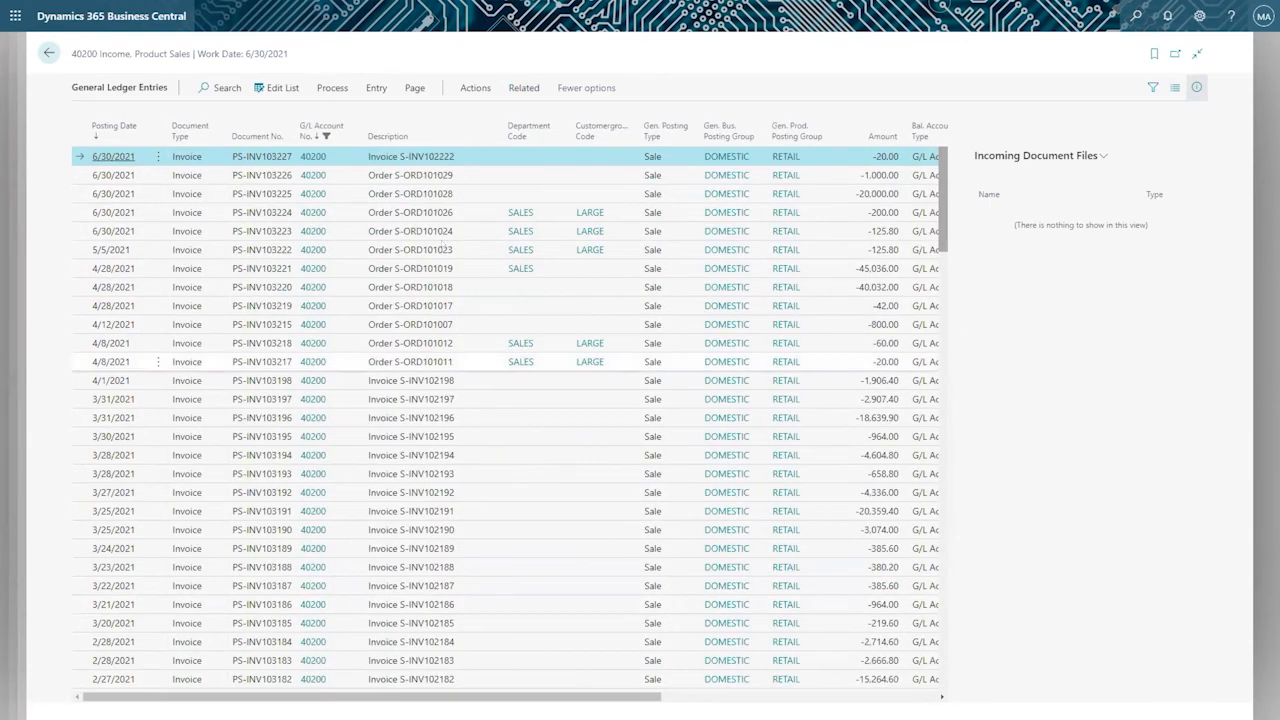
{"action": "left_click", "coordinate": [521, 88]}
{"action": "left_click", "coordinate": [104, 116]}
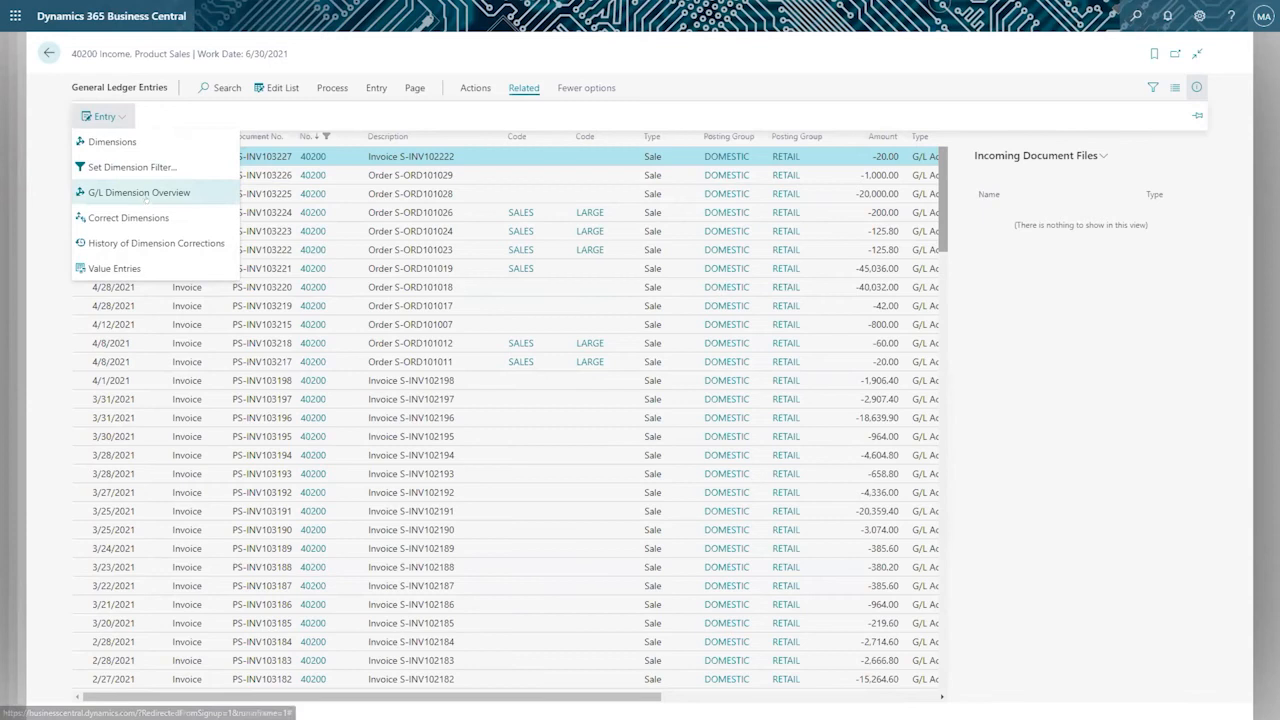
{"action": "left_click", "coordinate": [160, 268]}
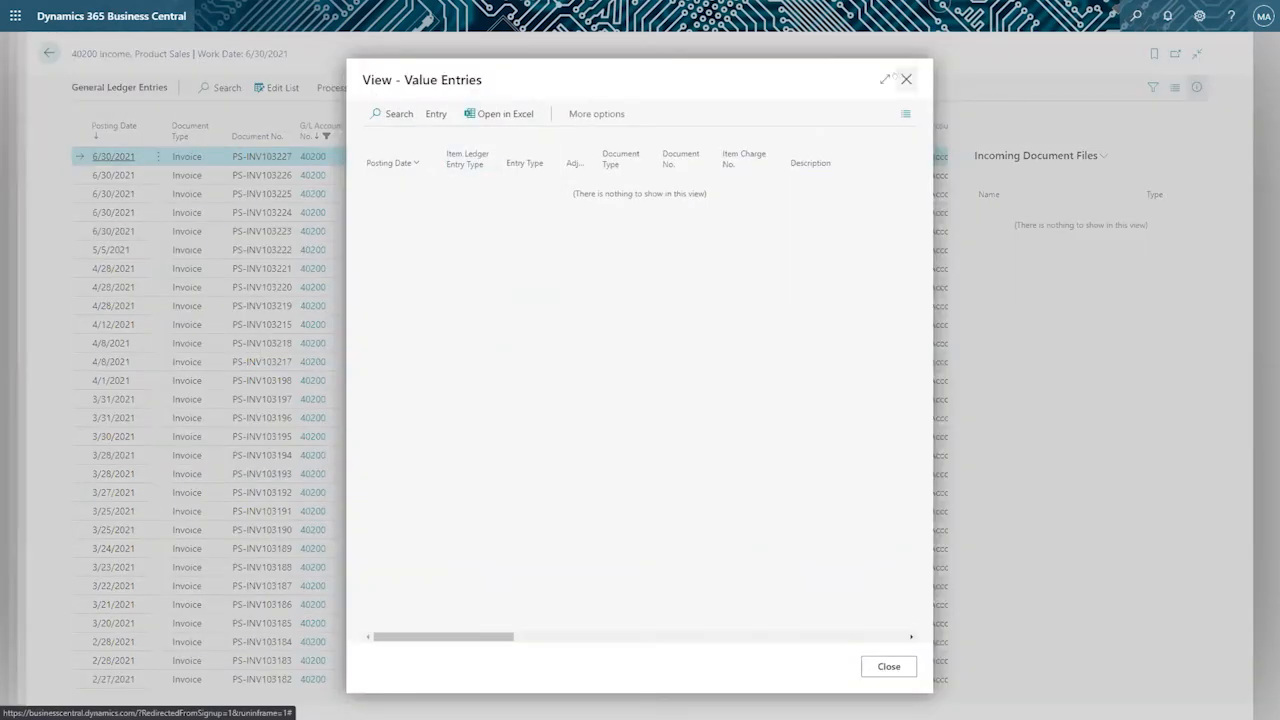
{"action": "left_click", "coordinate": [907, 80]}
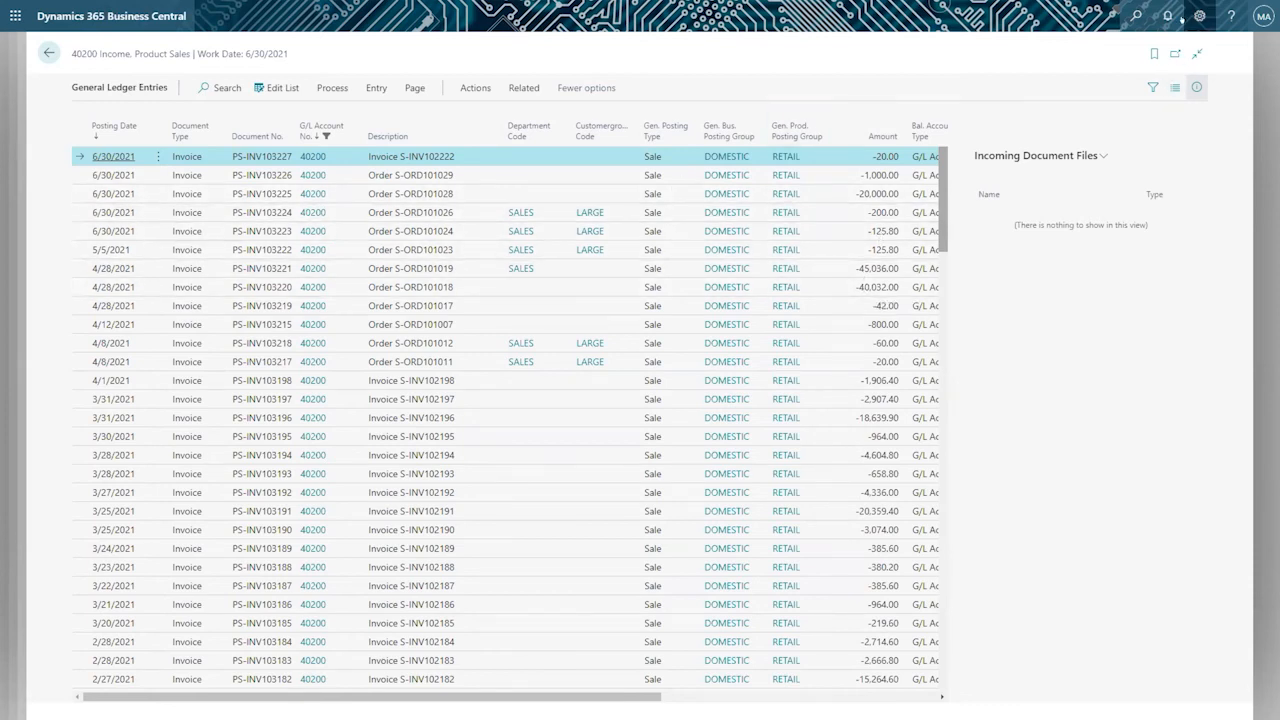
Find the related entries for the topmost ledger entry again and open its posted sales invoice.
{"action": "left_click", "coordinate": [375, 88]}
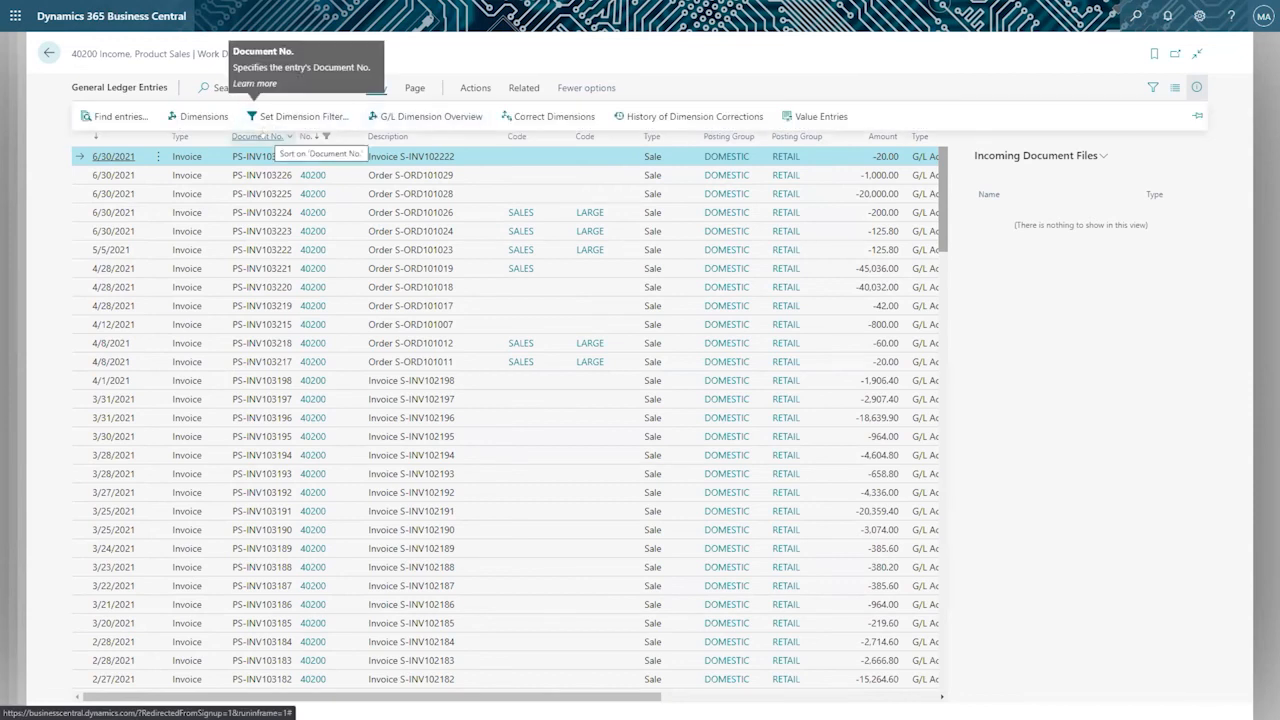
{"action": "left_click", "coordinate": [474, 88]}
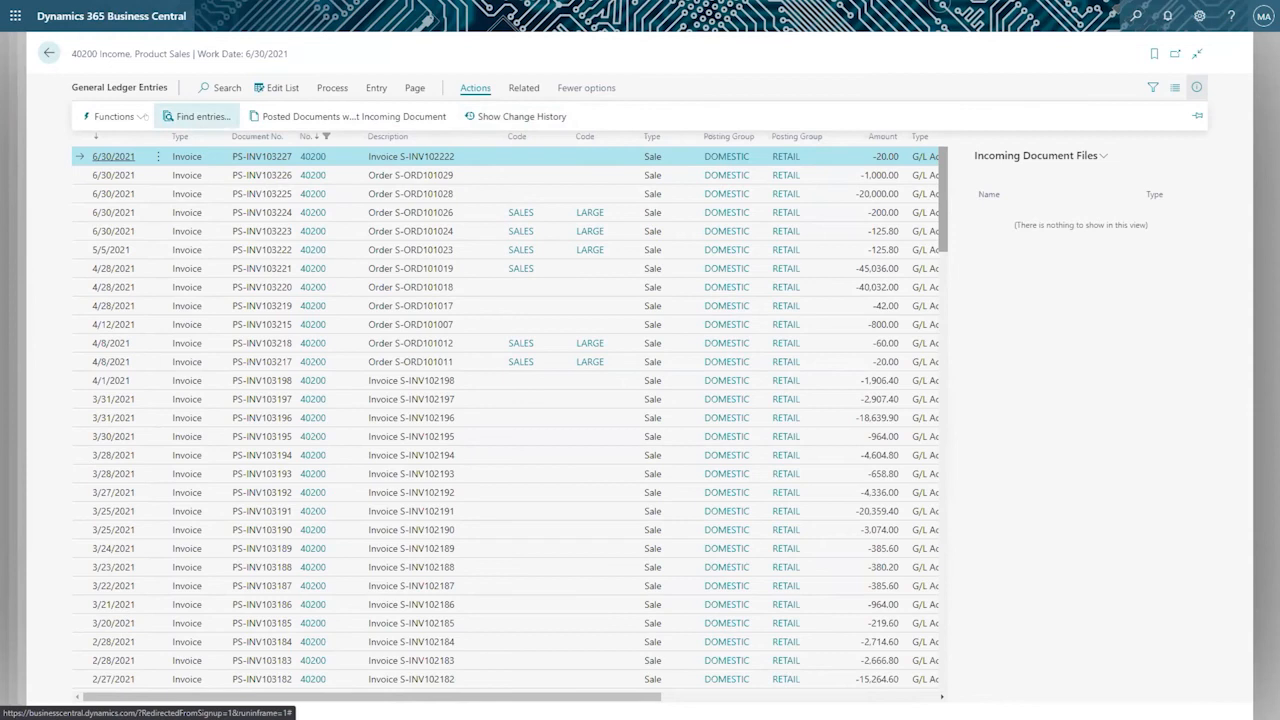
{"action": "left_click", "coordinate": [114, 117]}
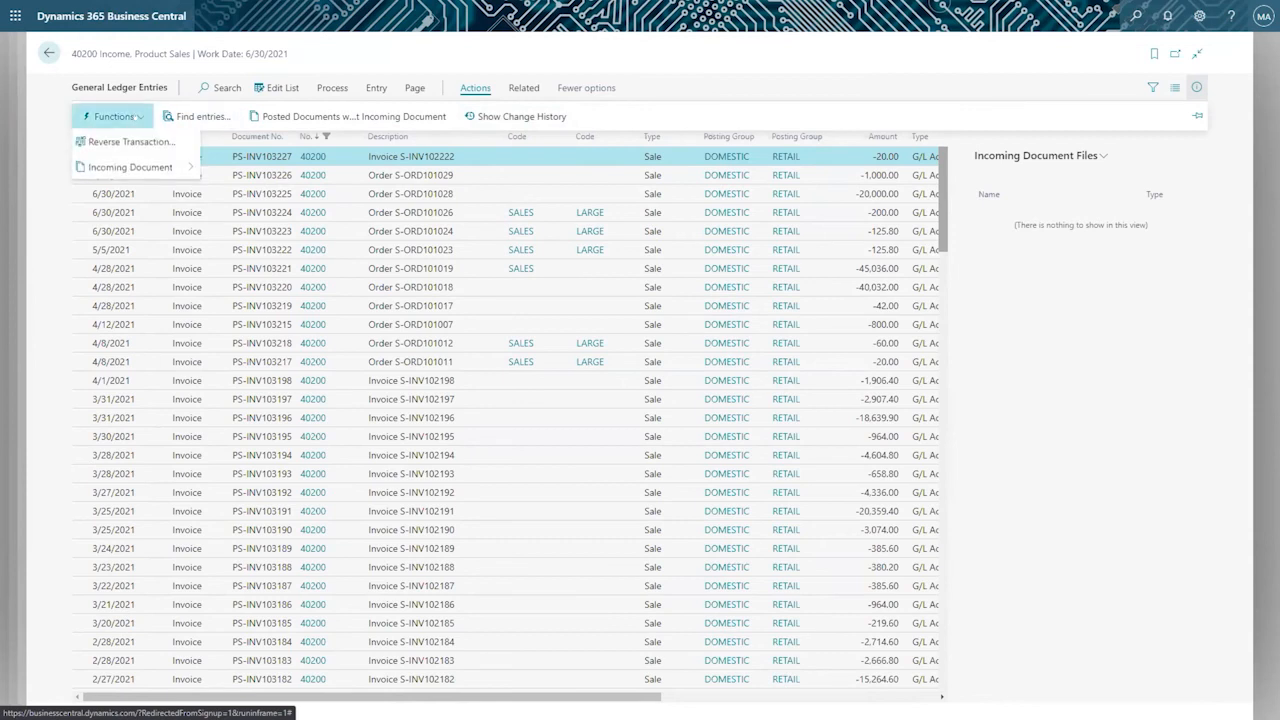
{"action": "left_click", "coordinate": [196, 116]}
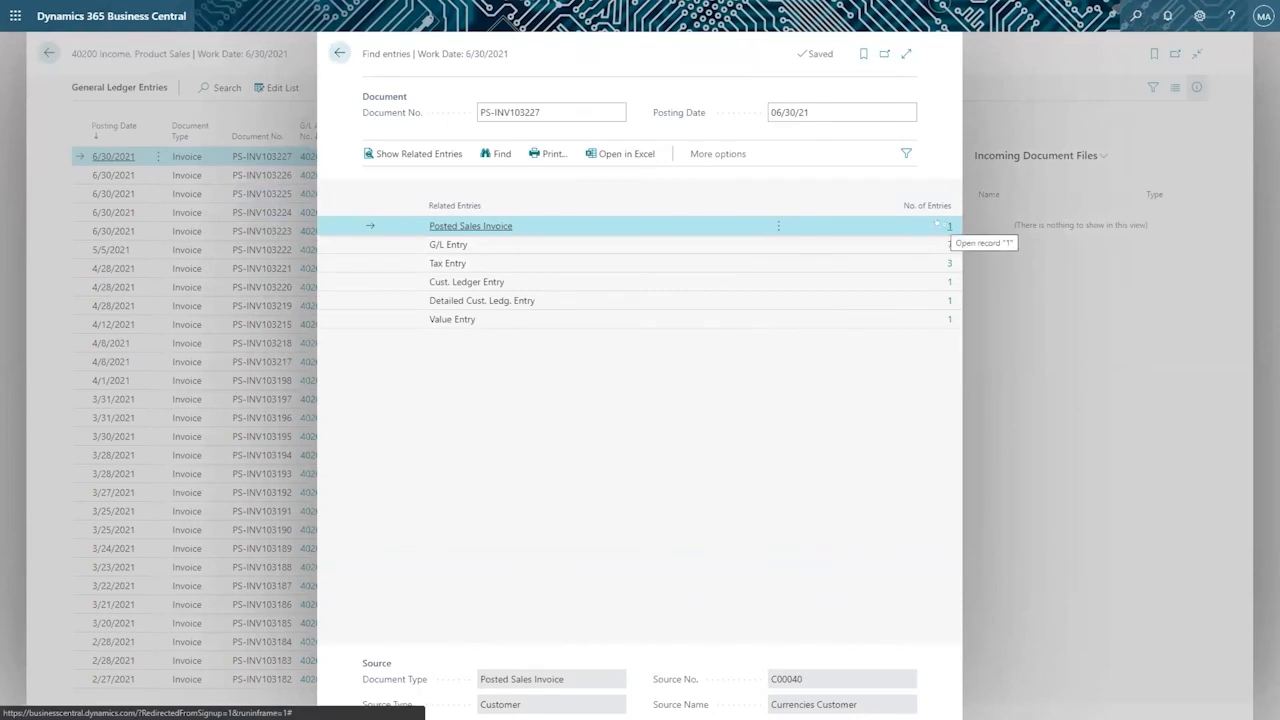
{"action": "left_click", "coordinate": [940, 226]}
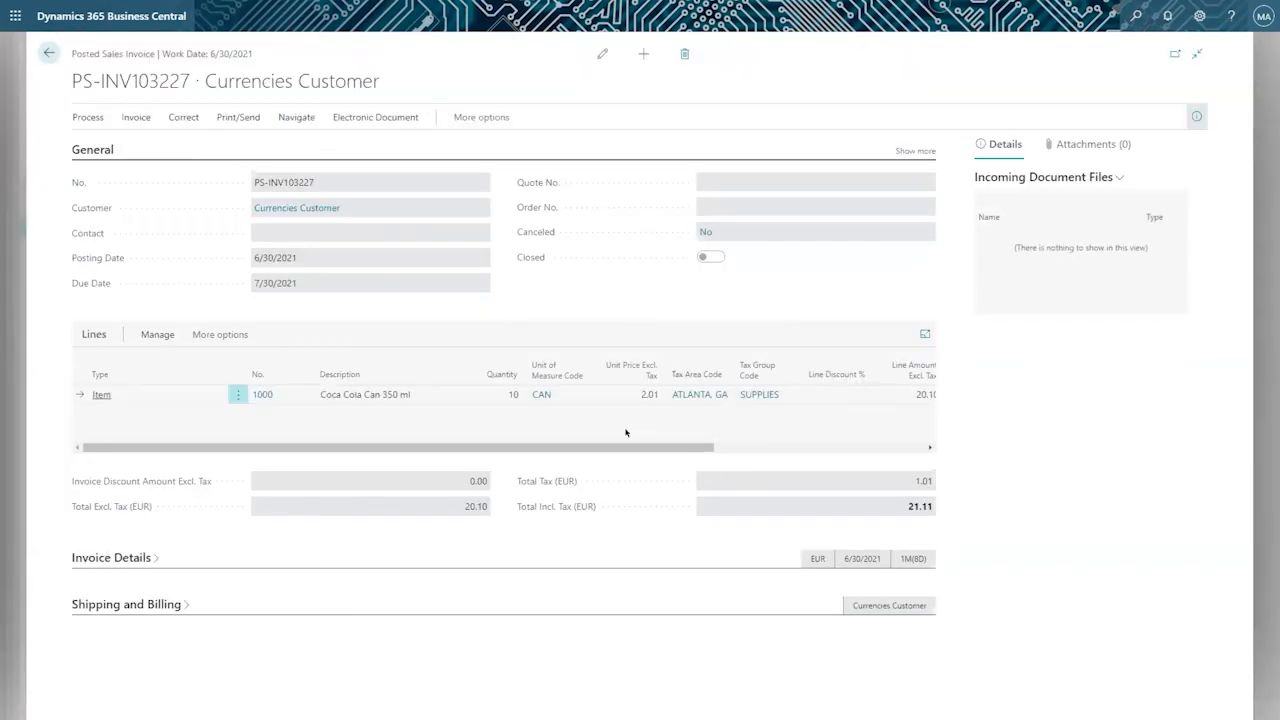
Review the posted invoice's line columns and the fields available for its Lines section, then return to the related entries.
{"action": "left_click_drag", "start_coordinate": [617, 447], "coordinate": [857, 423]}
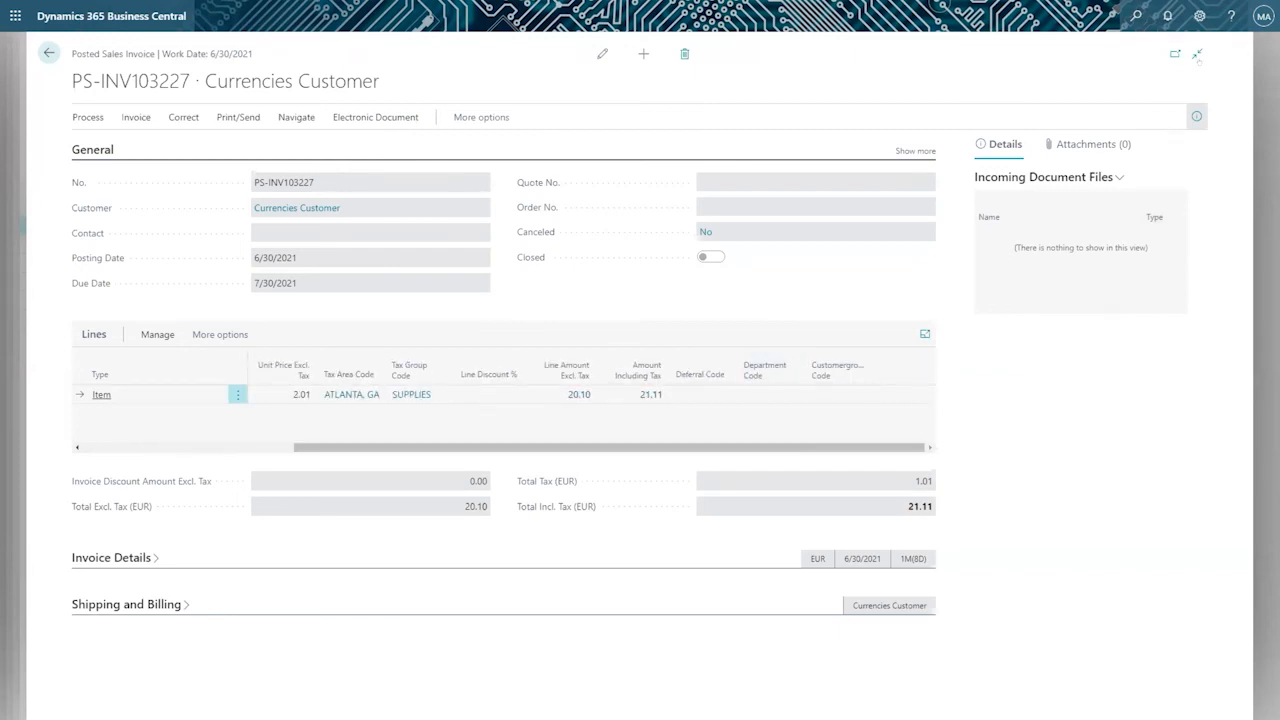
{"action": "left_click", "coordinate": [1199, 16]}
{"action": "left_click", "coordinate": [1100, 110]}
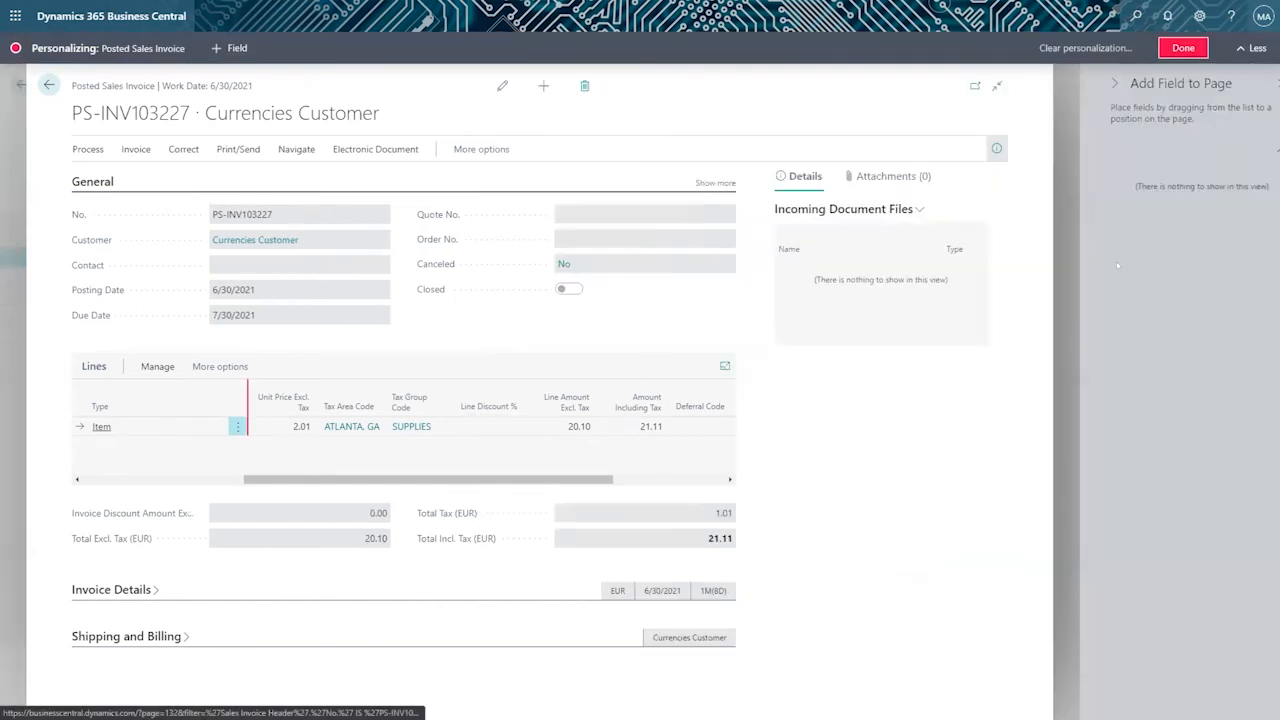
{"action": "left_click", "coordinate": [450, 388]}
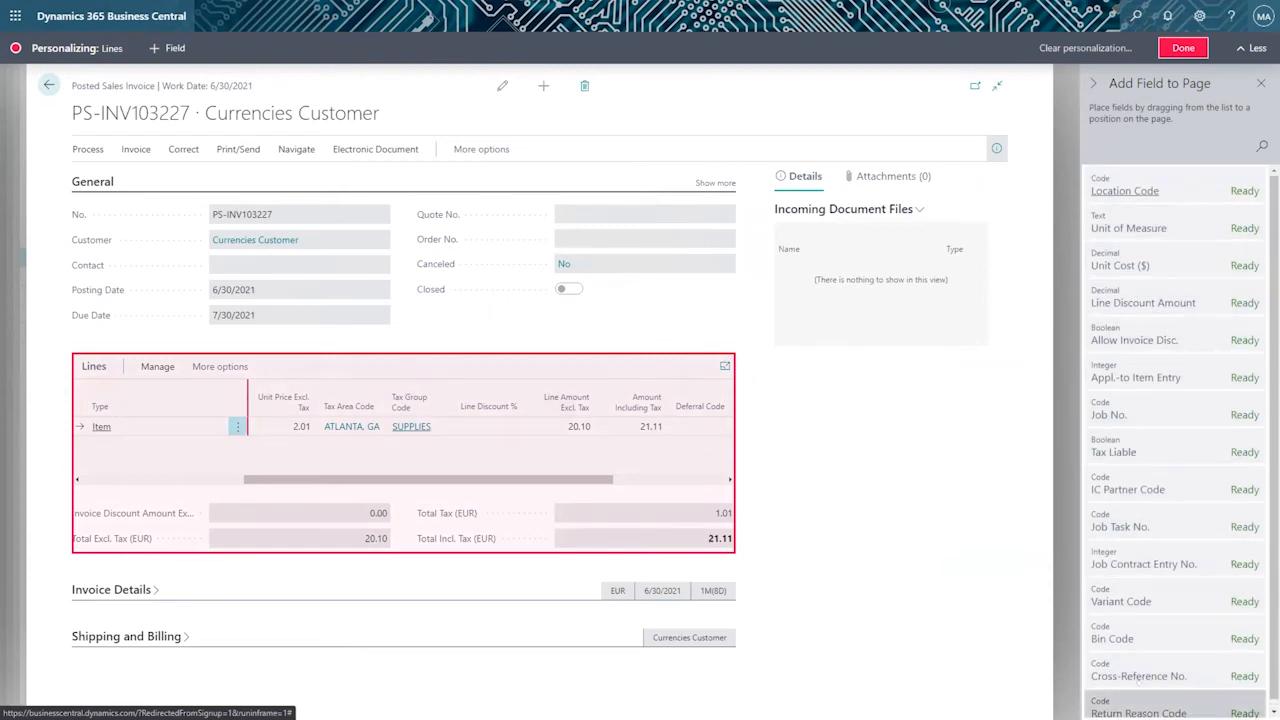
{"action": "left_click", "coordinate": [1176, 44]}
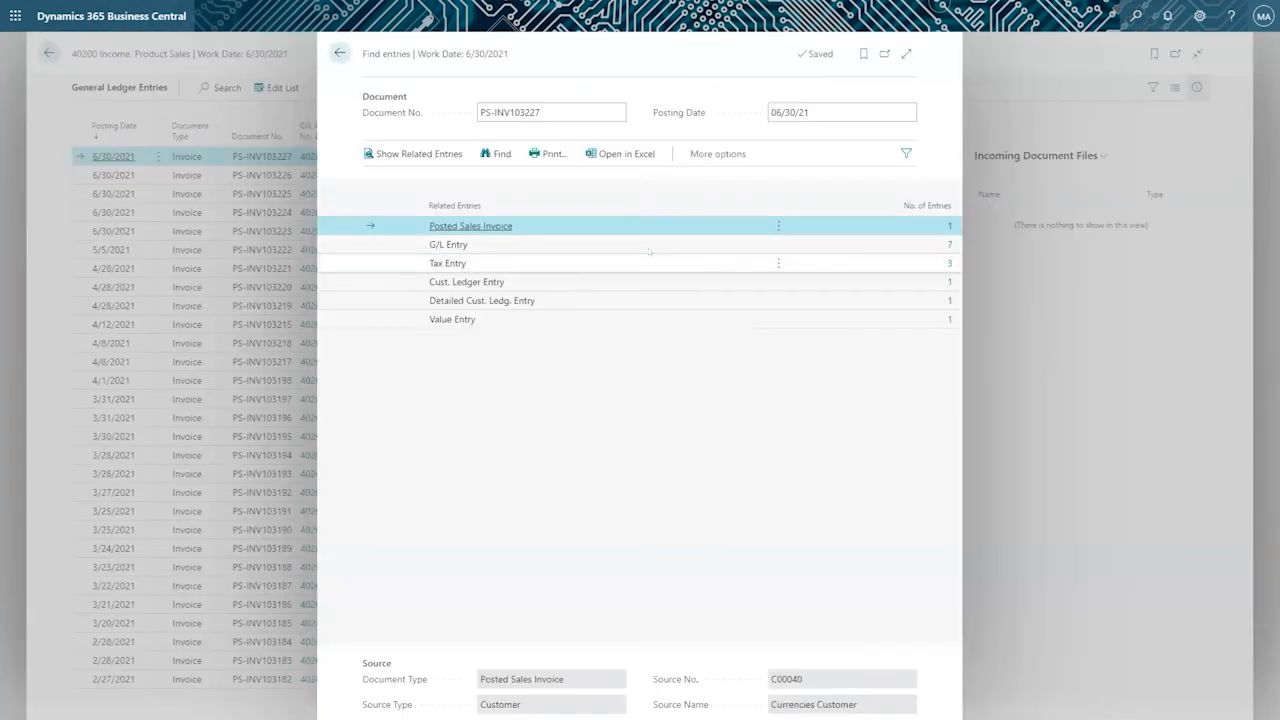
Open the G/L entries related to the posted invoice, review the product sales line and return to the account 40200 entries.
{"action": "left_click", "coordinate": [949, 245]}
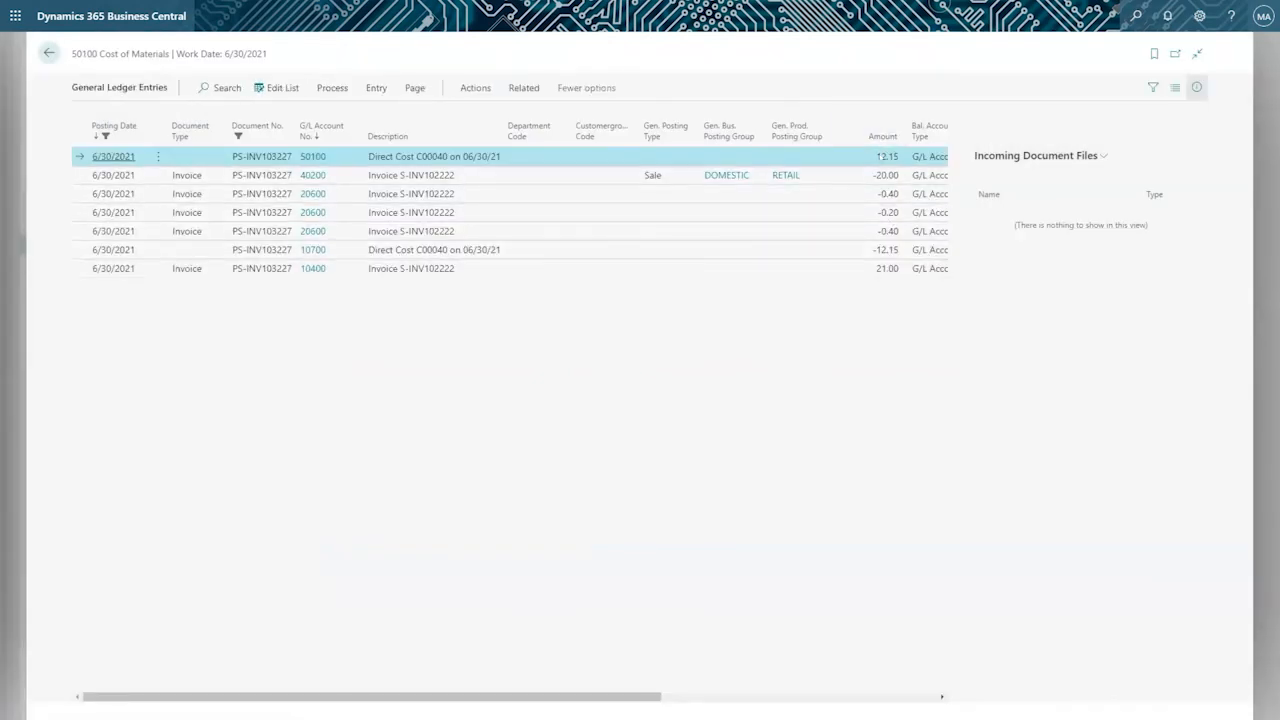
{"action": "left_click", "coordinate": [878, 175]}
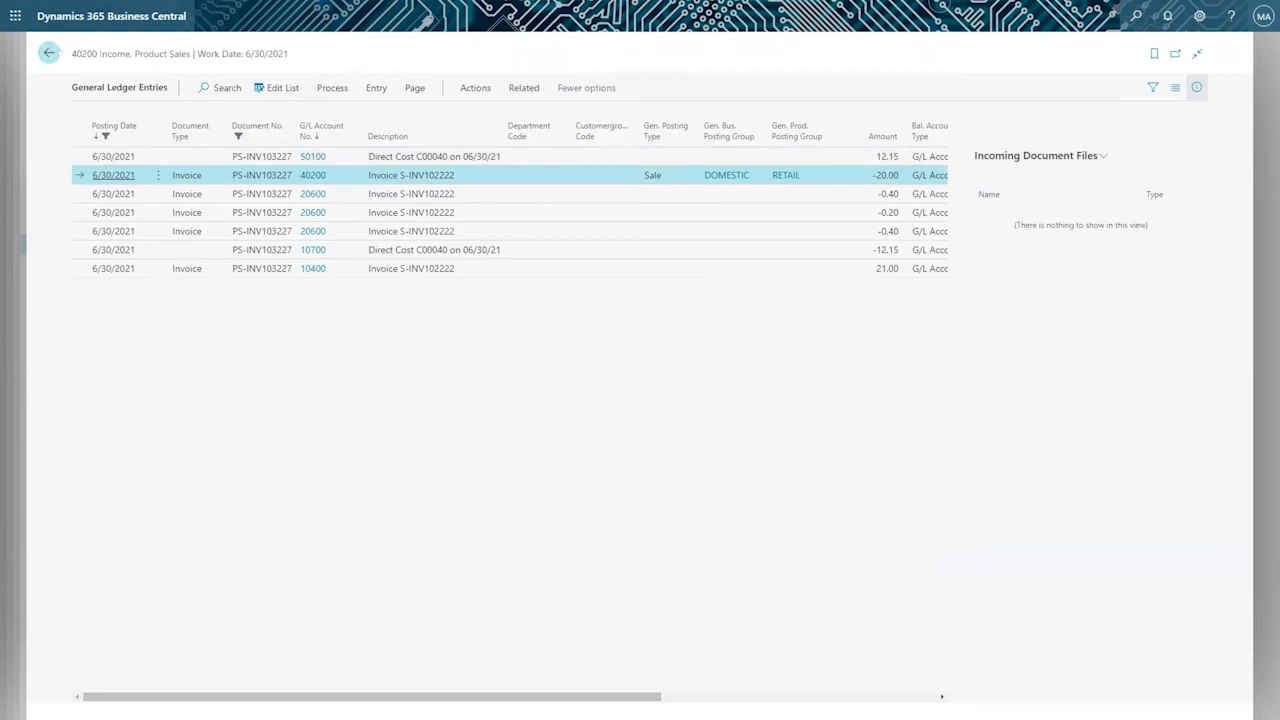
{"action": "left_click", "coordinate": [49, 53]}
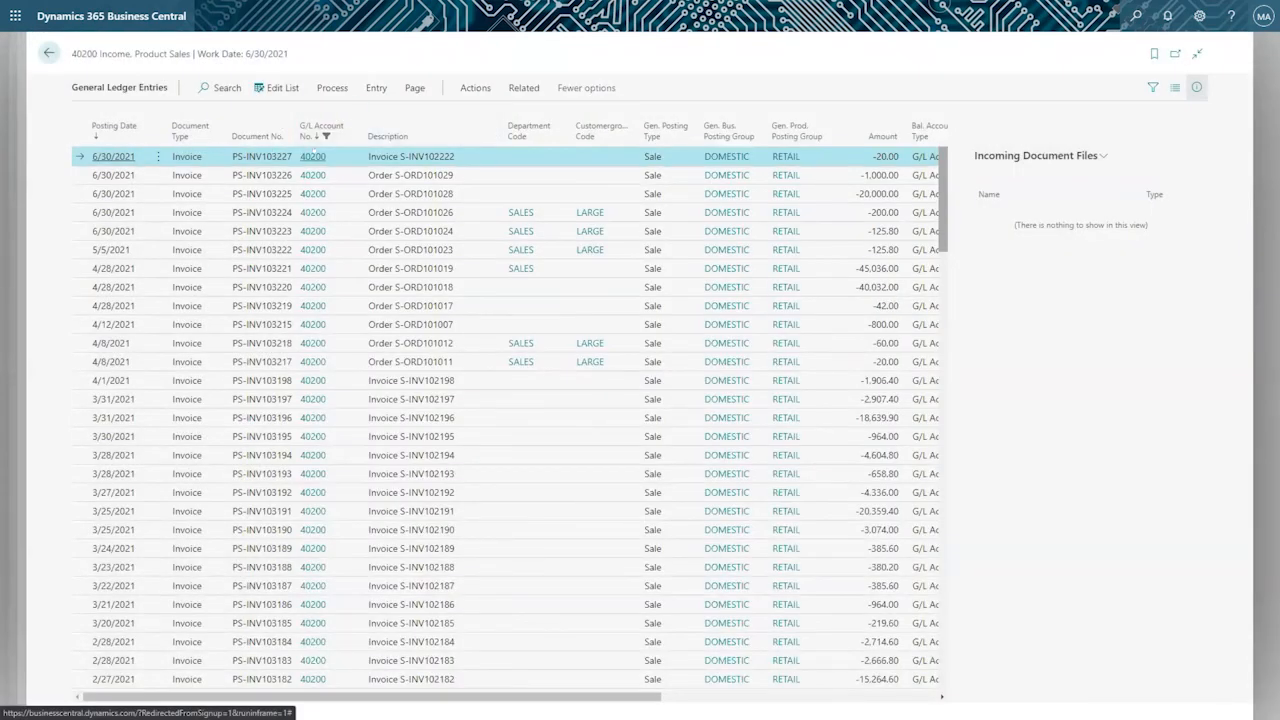
Find the related entries for the topmost ledger entry, check its customer ledger entry and return to the general ledger entries.
{"action": "mouse_move", "coordinate": [310, 150]}
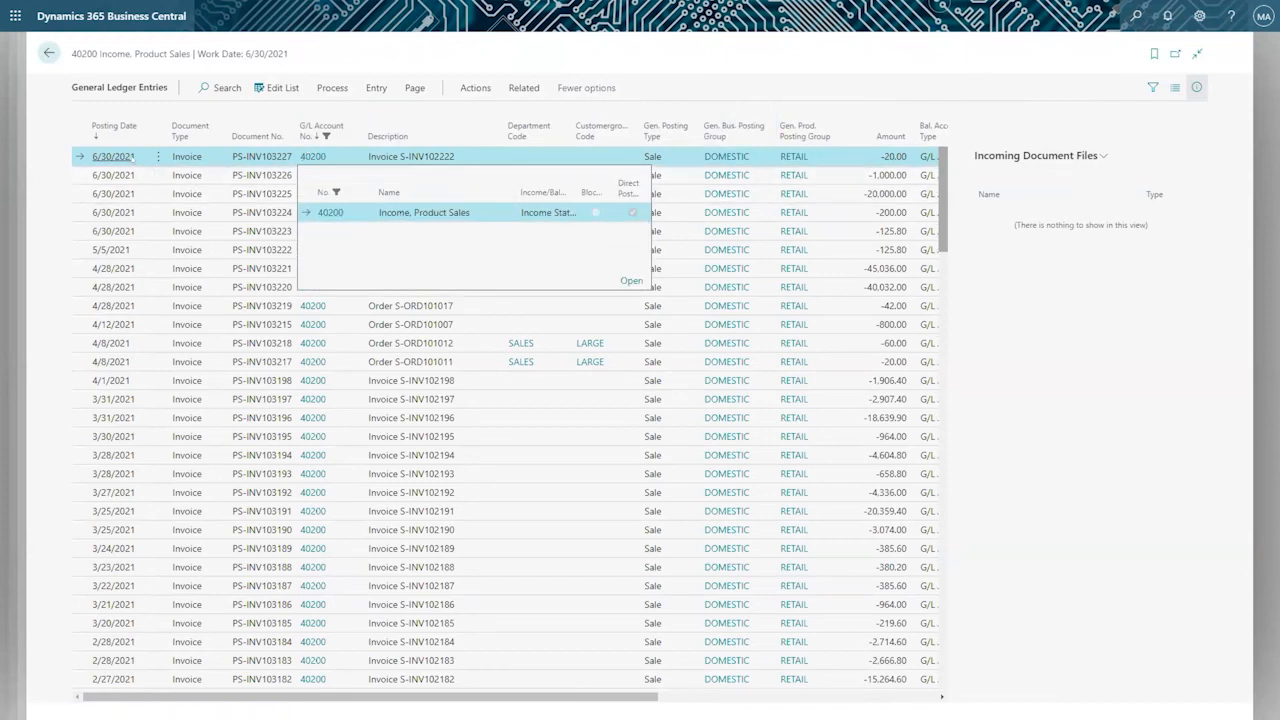
{"action": "left_click", "coordinate": [329, 86]}
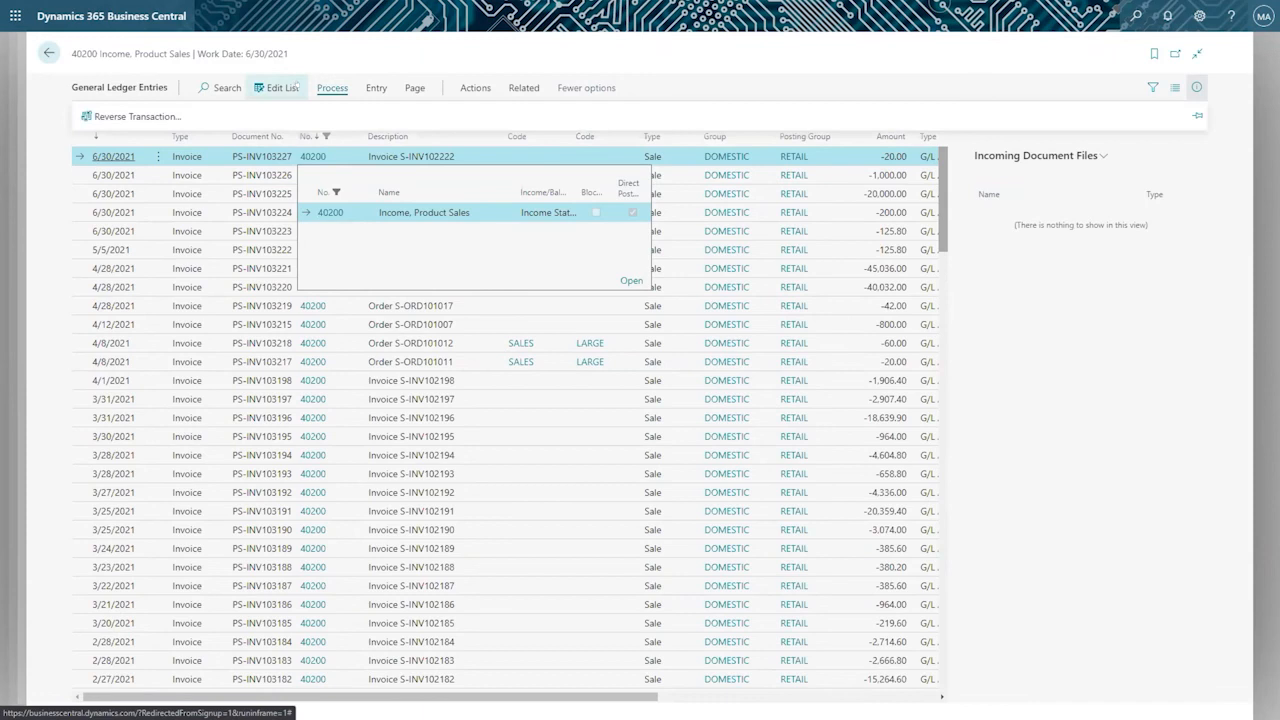
{"action": "left_click", "coordinate": [376, 88]}
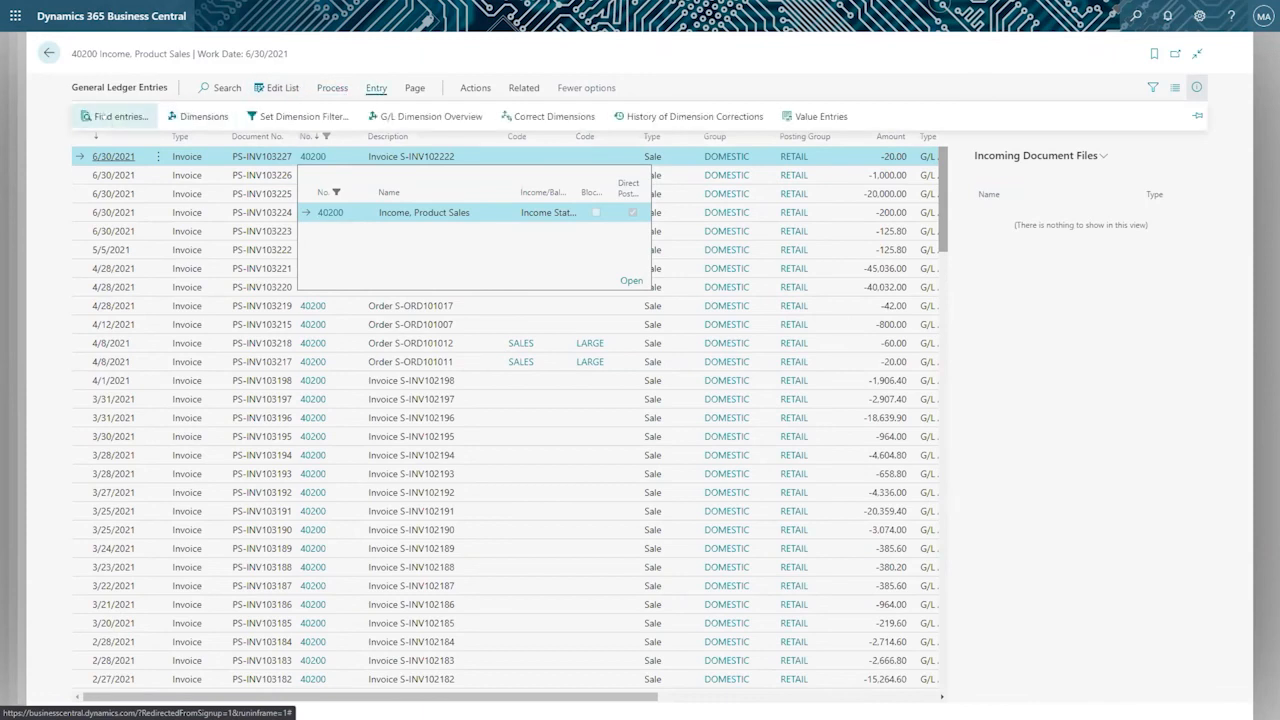
{"action": "left_click", "coordinate": [470, 88]}
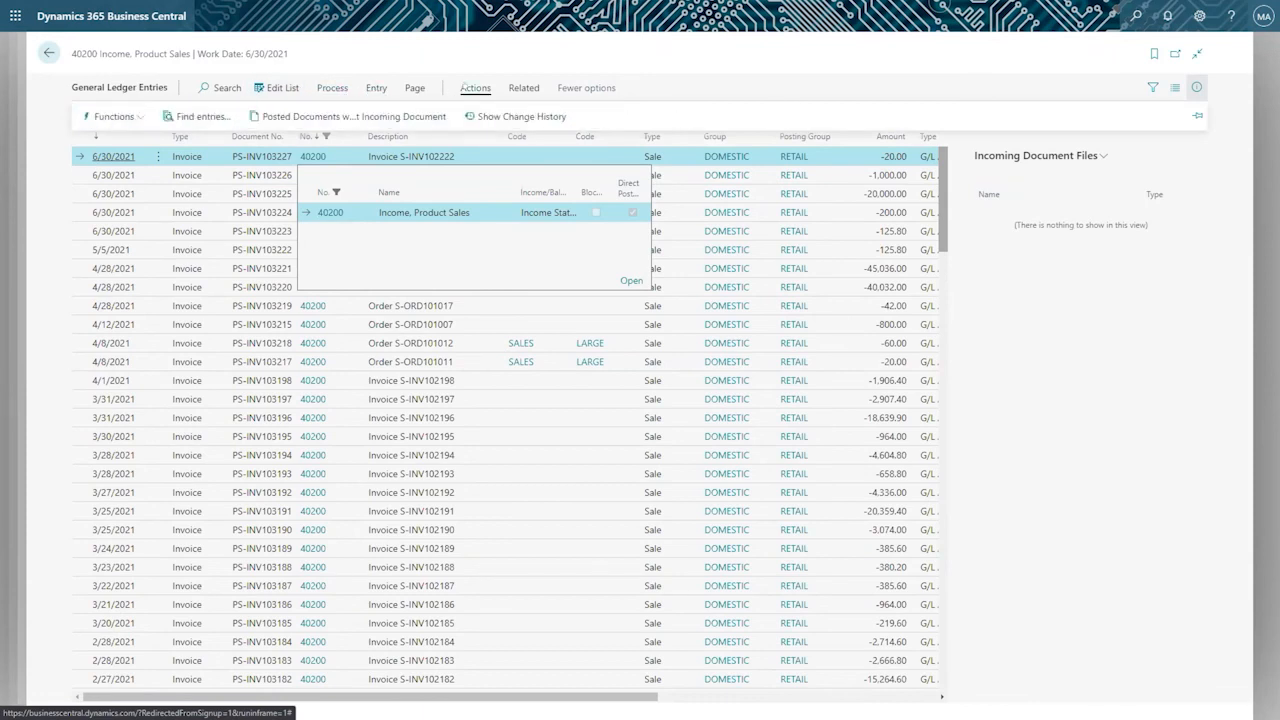
{"action": "left_click", "coordinate": [190, 116]}
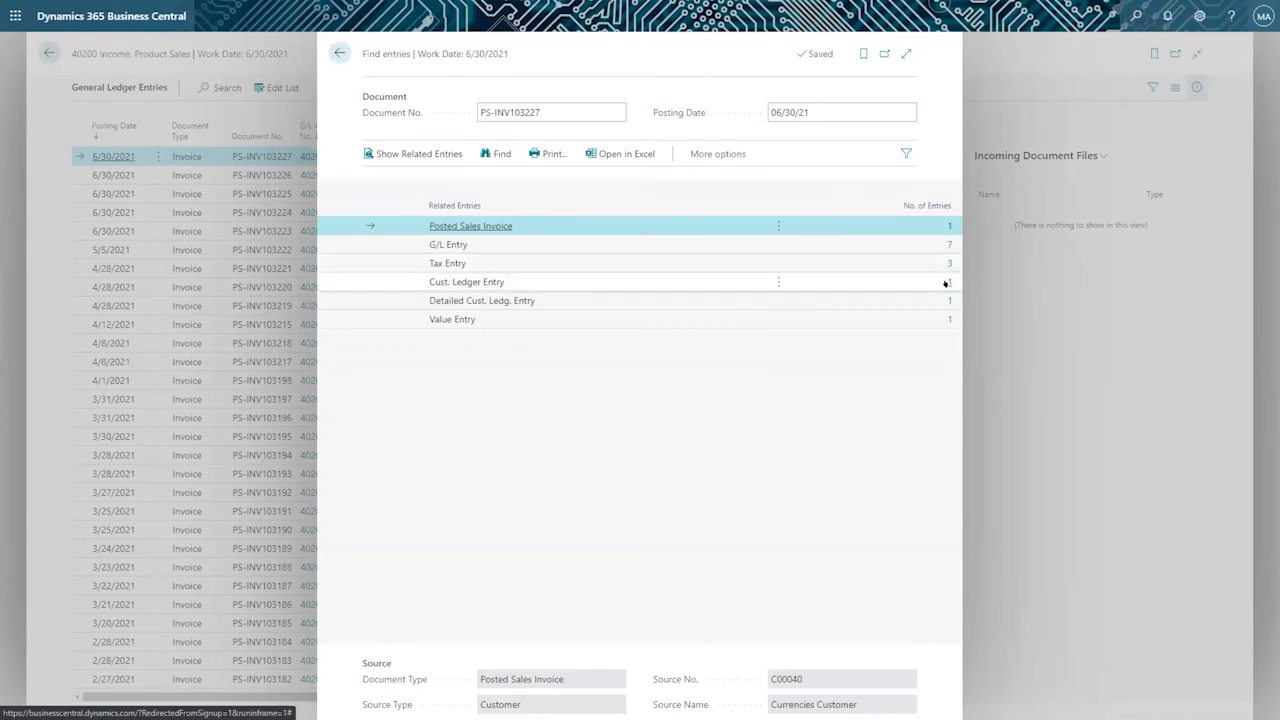
{"action": "left_click", "coordinate": [946, 283]}
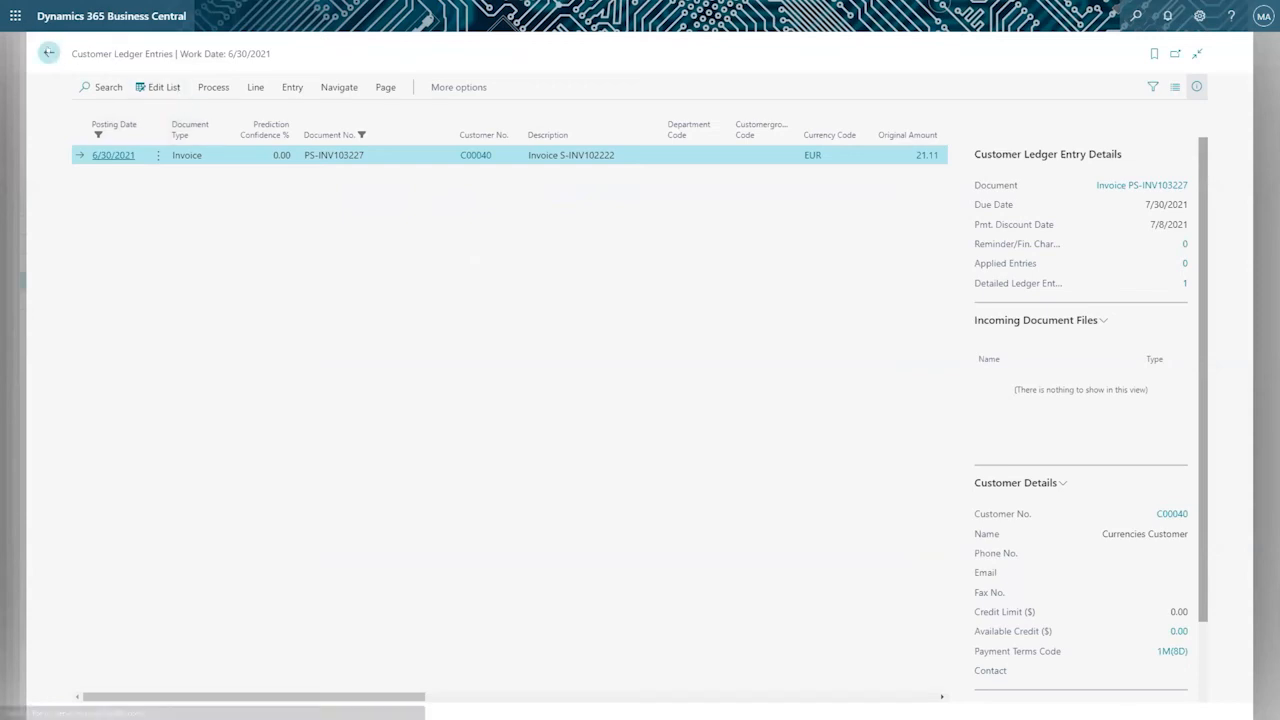
{"action": "left_click", "coordinate": [48, 53]}
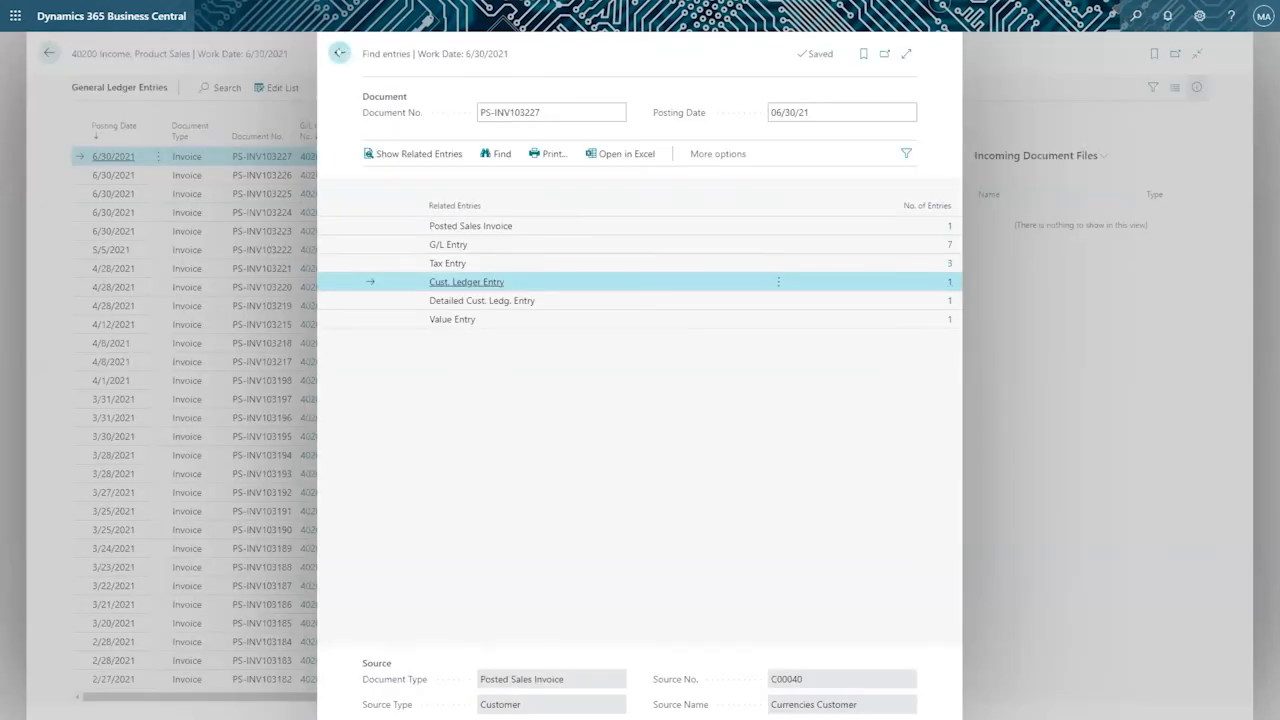
{"action": "left_click", "coordinate": [340, 53]}
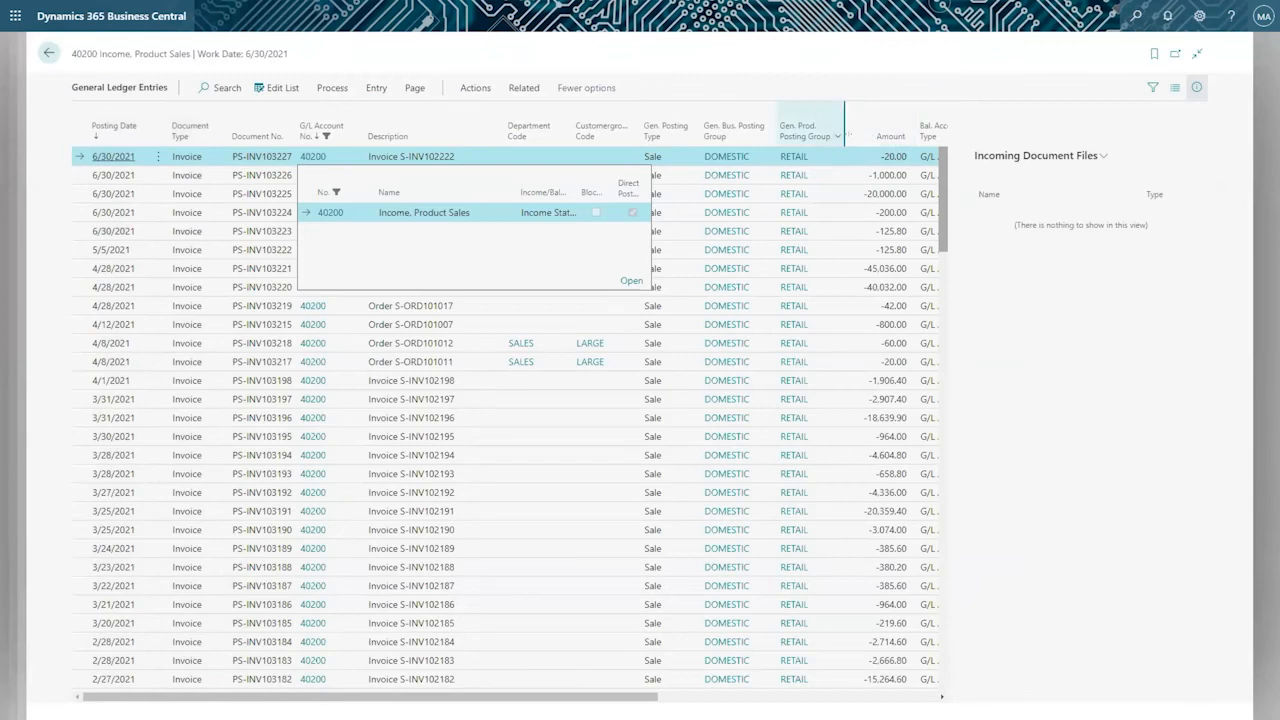
Review the remaining columns of the general ledger entries, then close the entries, account card and chart of accounts to reach the home page.
{"action": "left_click", "coordinate": [574, 437]}
{"action": "scroll", "coordinate": [686, 410], "scroll_direction": "right", "scroll_amount": 5}
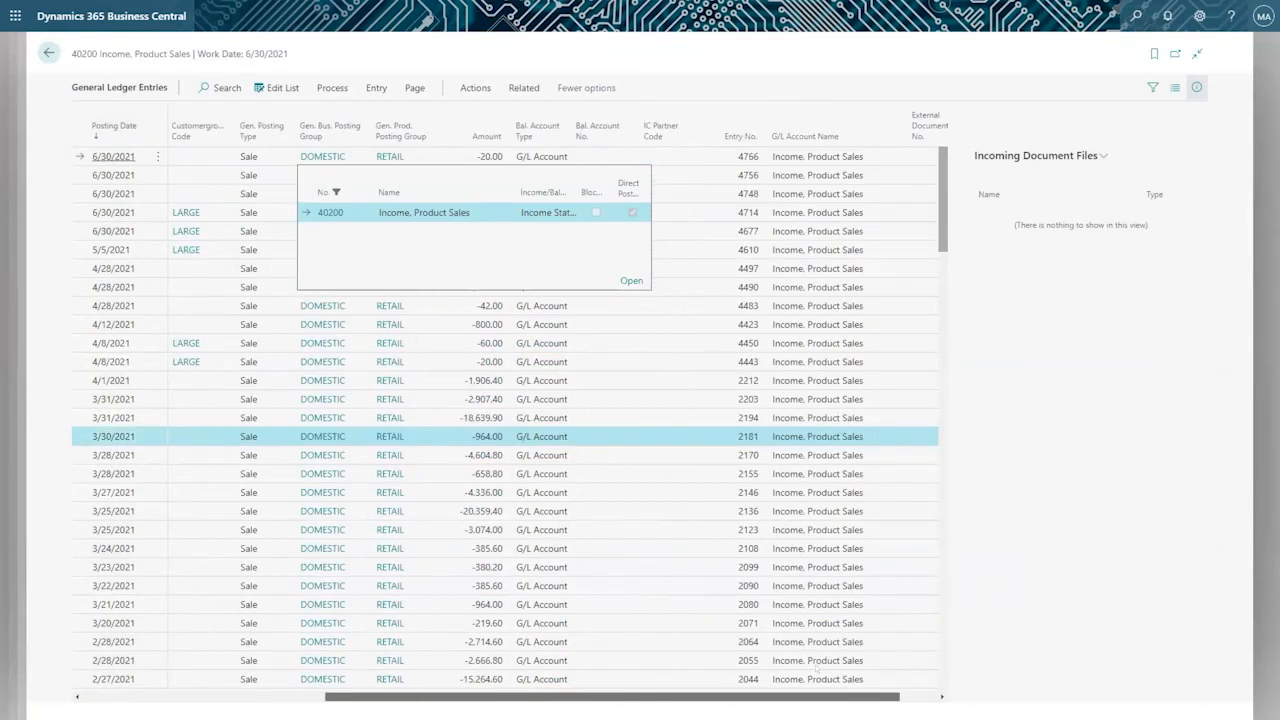
{"action": "left_click", "coordinate": [686, 343]}
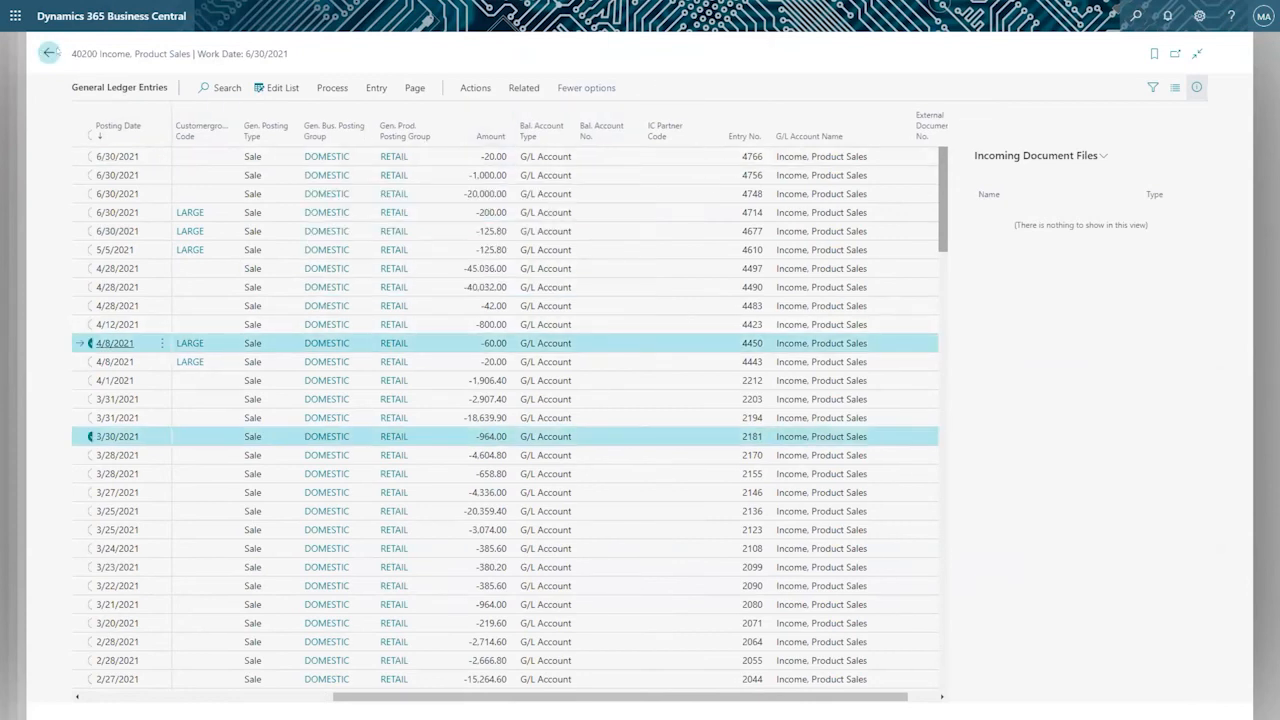
{"action": "left_click", "coordinate": [48, 52]}
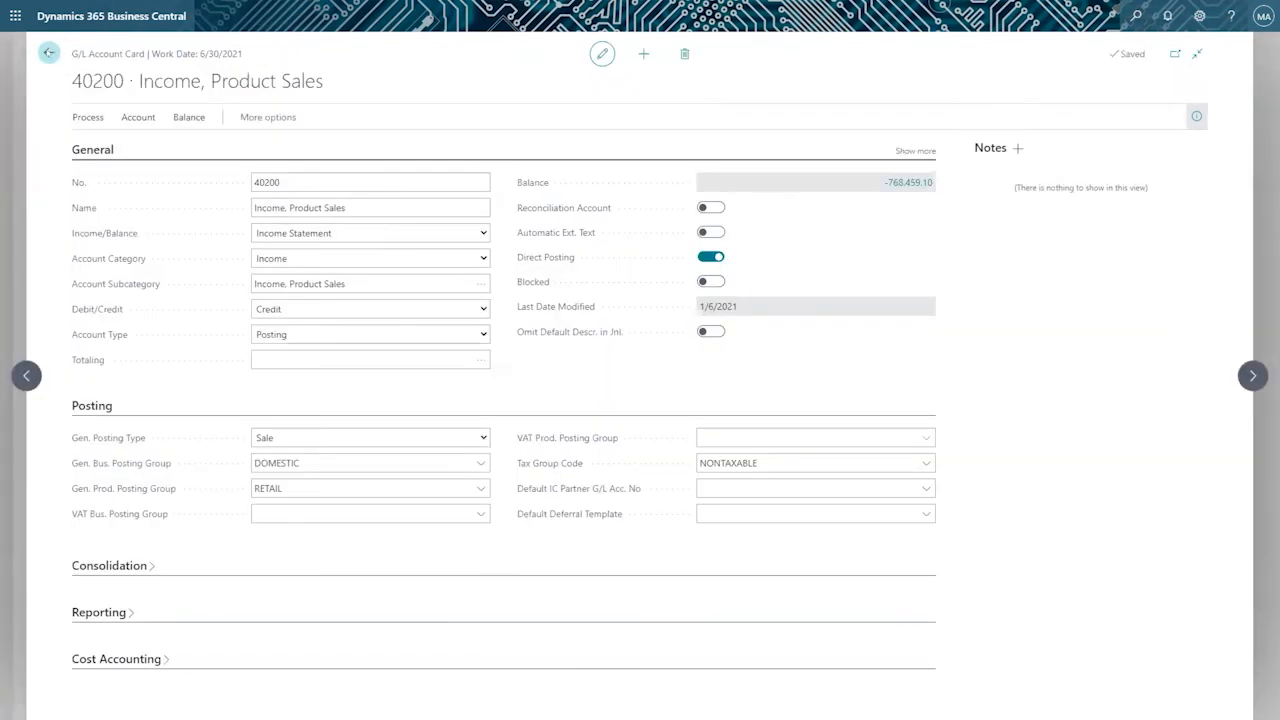
{"action": "left_click", "coordinate": [48, 52]}
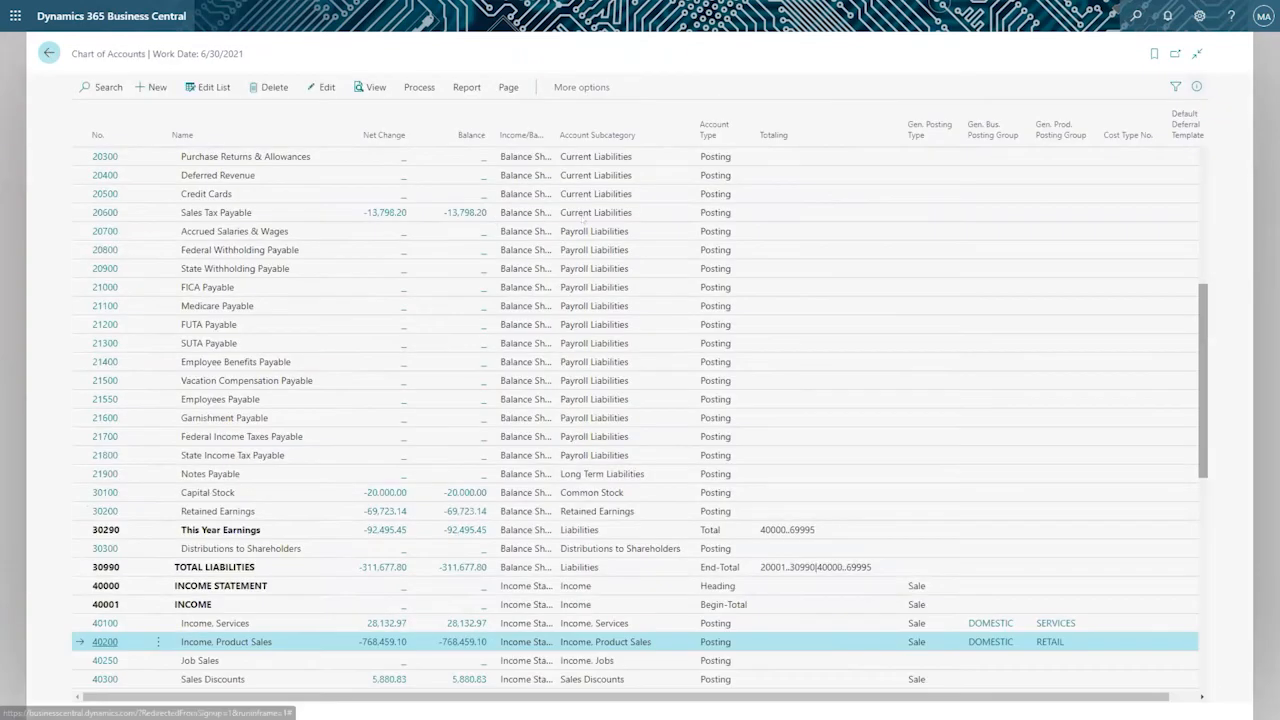
{"action": "left_click", "coordinate": [48, 52]}
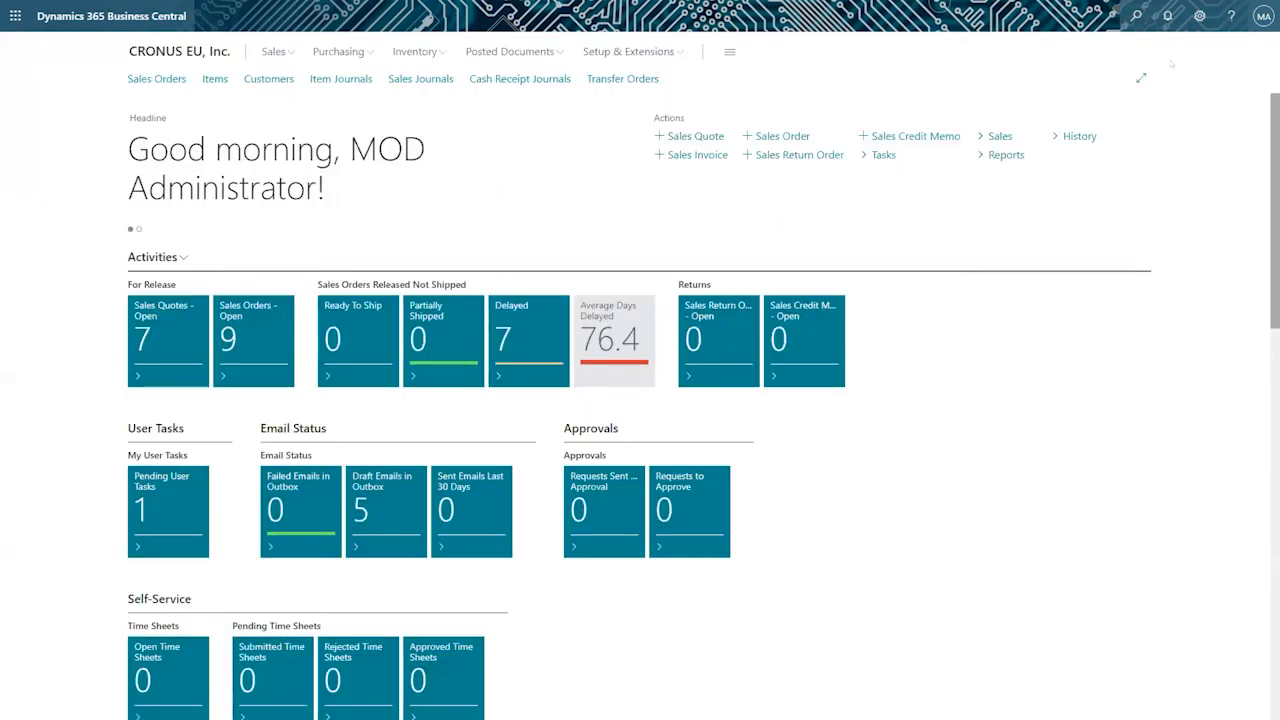
Search for "bank", open the Bank Accounts list and show the Posting section of the CHECKING account's card.
{"action": "left_click", "coordinate": [1136, 16]}
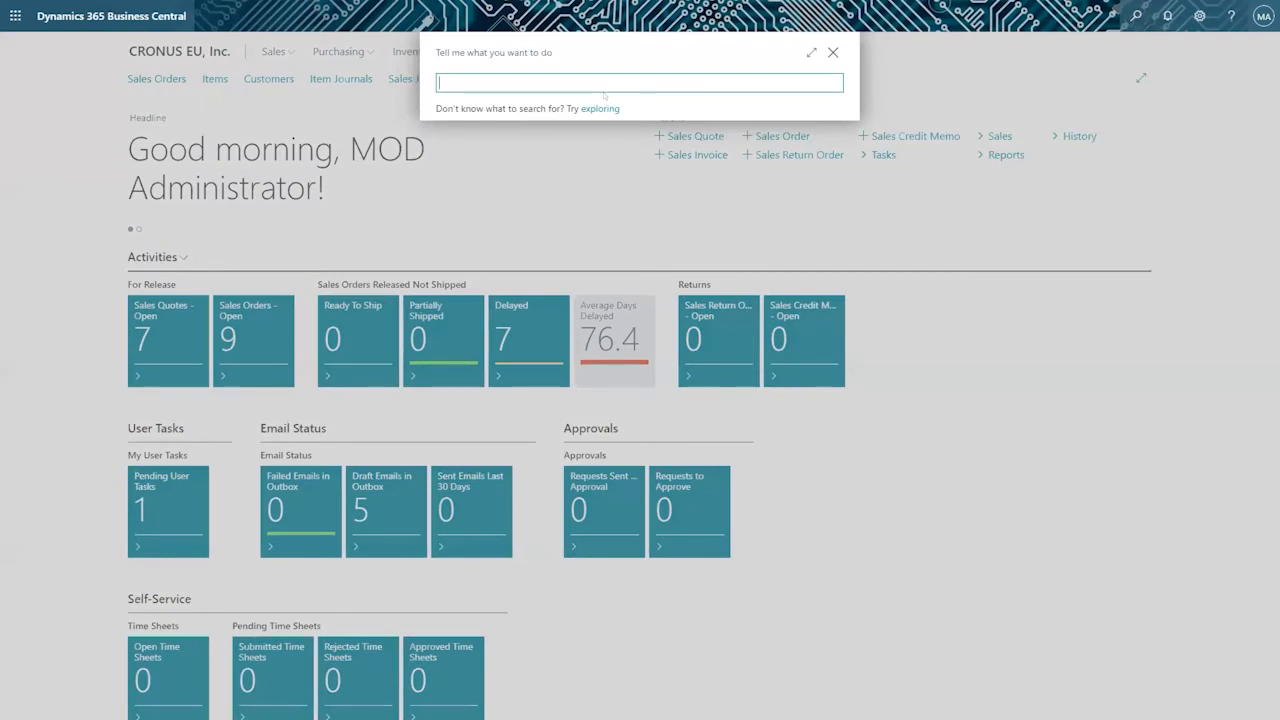
{"action": "type", "text": "bank"}
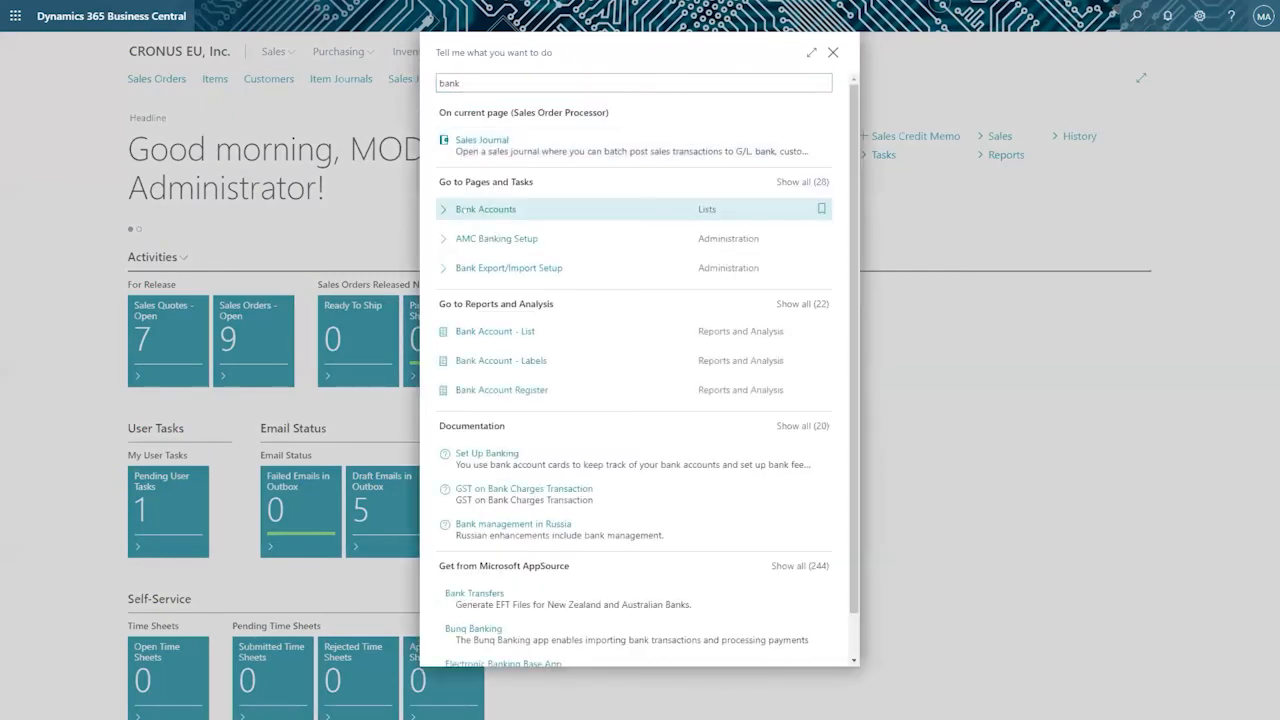
{"action": "left_click", "coordinate": [465, 209]}
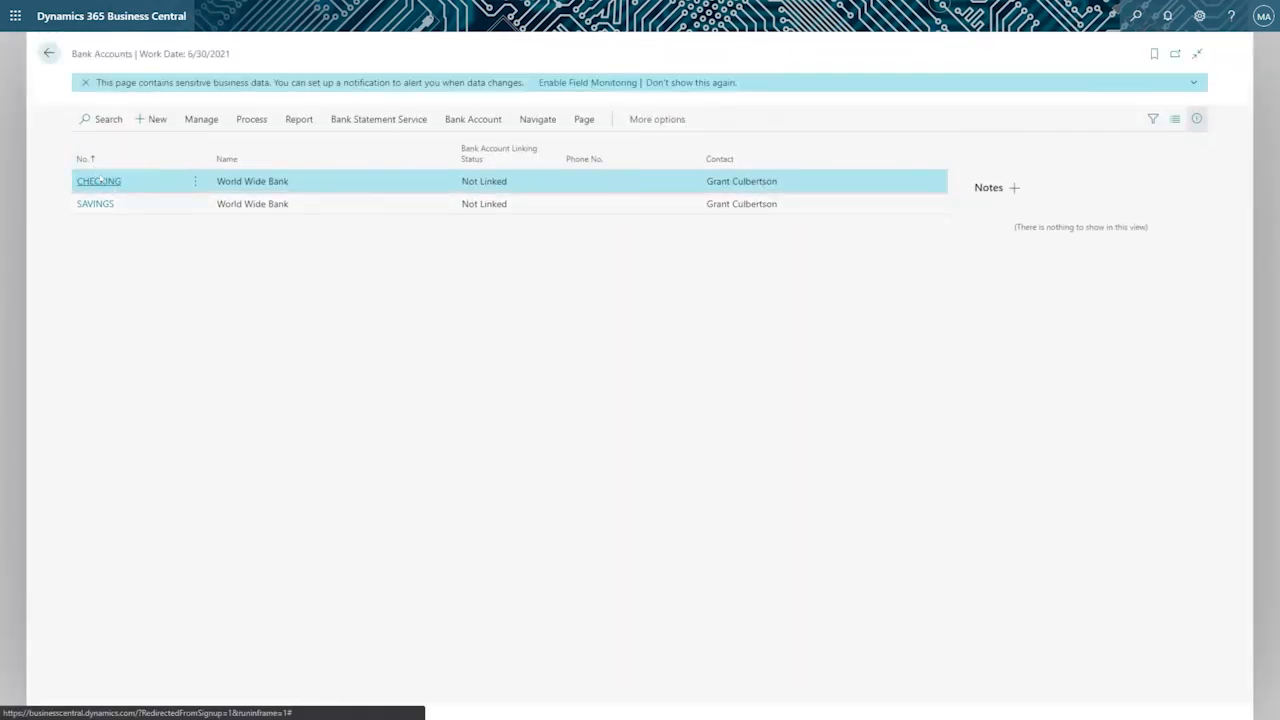
{"action": "left_click", "coordinate": [99, 180]}
{"action": "left_click", "coordinate": [100, 546]}
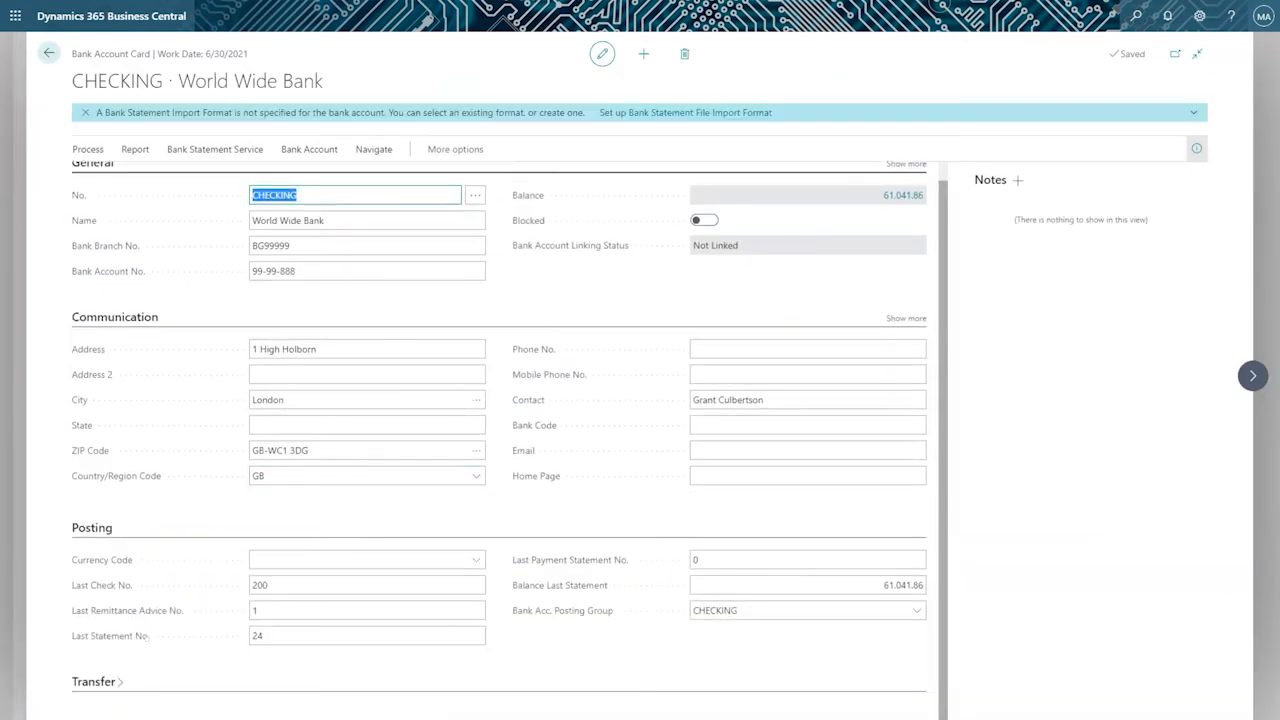
Examine the CHECKING account's available currency codes, bank details and the Currency Code field description without choosing a currency.
{"action": "left_click", "coordinate": [476, 560]}
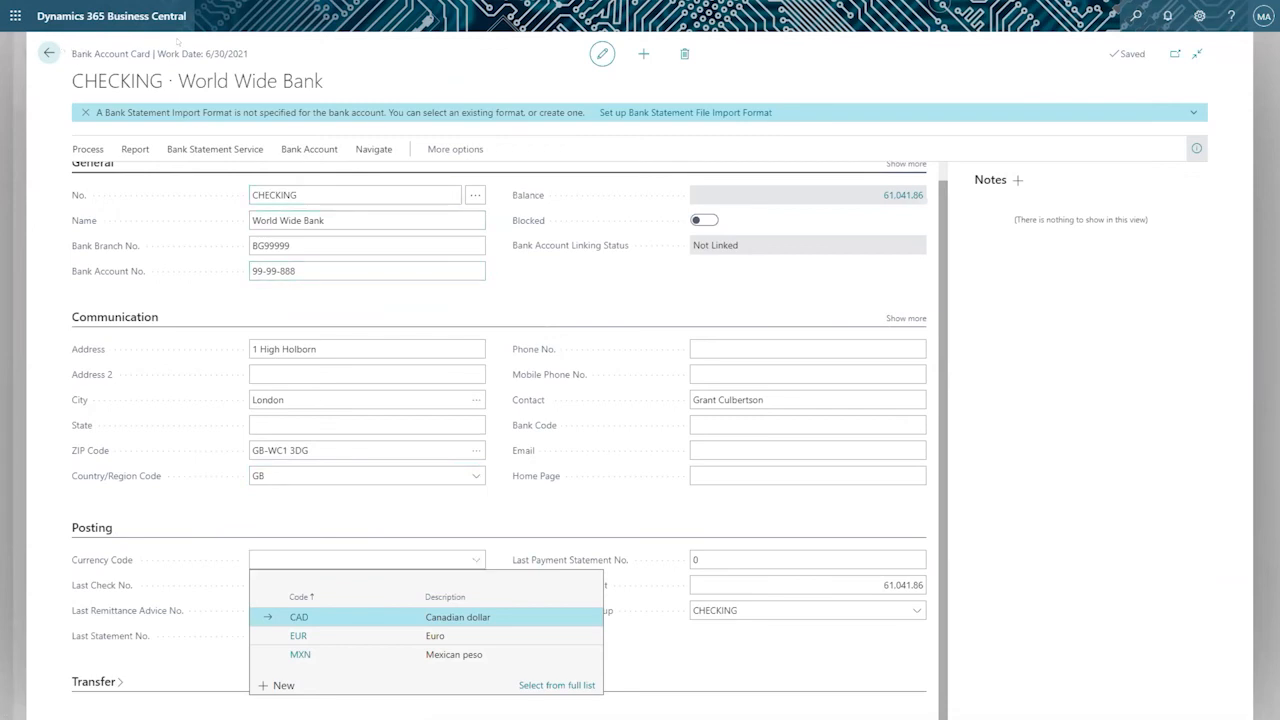
{"action": "left_click", "coordinate": [120, 70]}
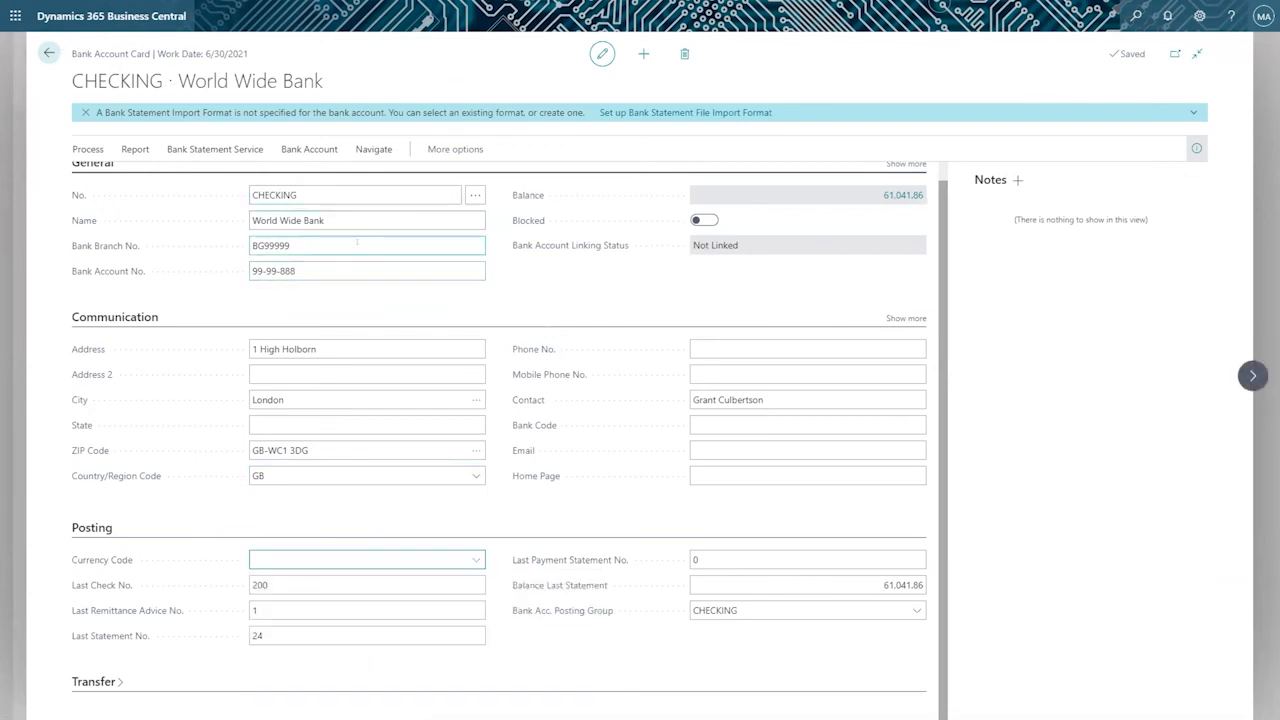
{"action": "left_click", "coordinate": [290, 222]}
{"action": "left_click", "coordinate": [292, 244]}
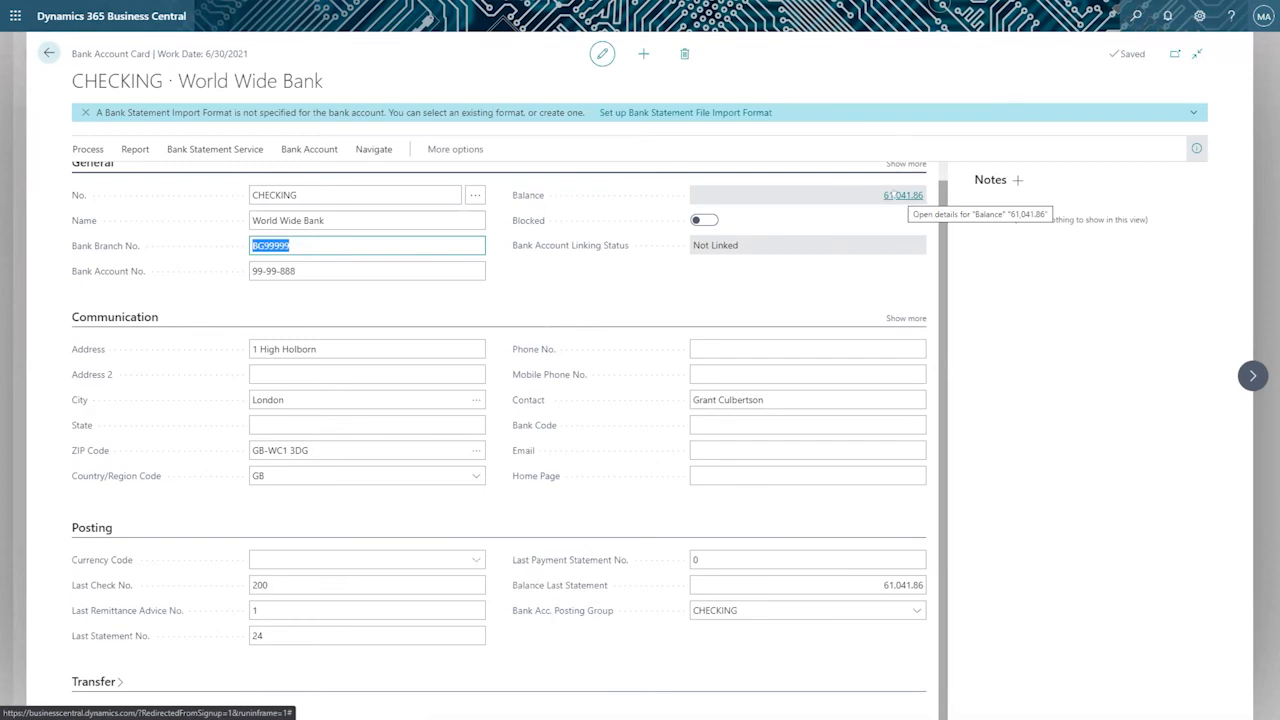
{"action": "left_click", "coordinate": [300, 560]}
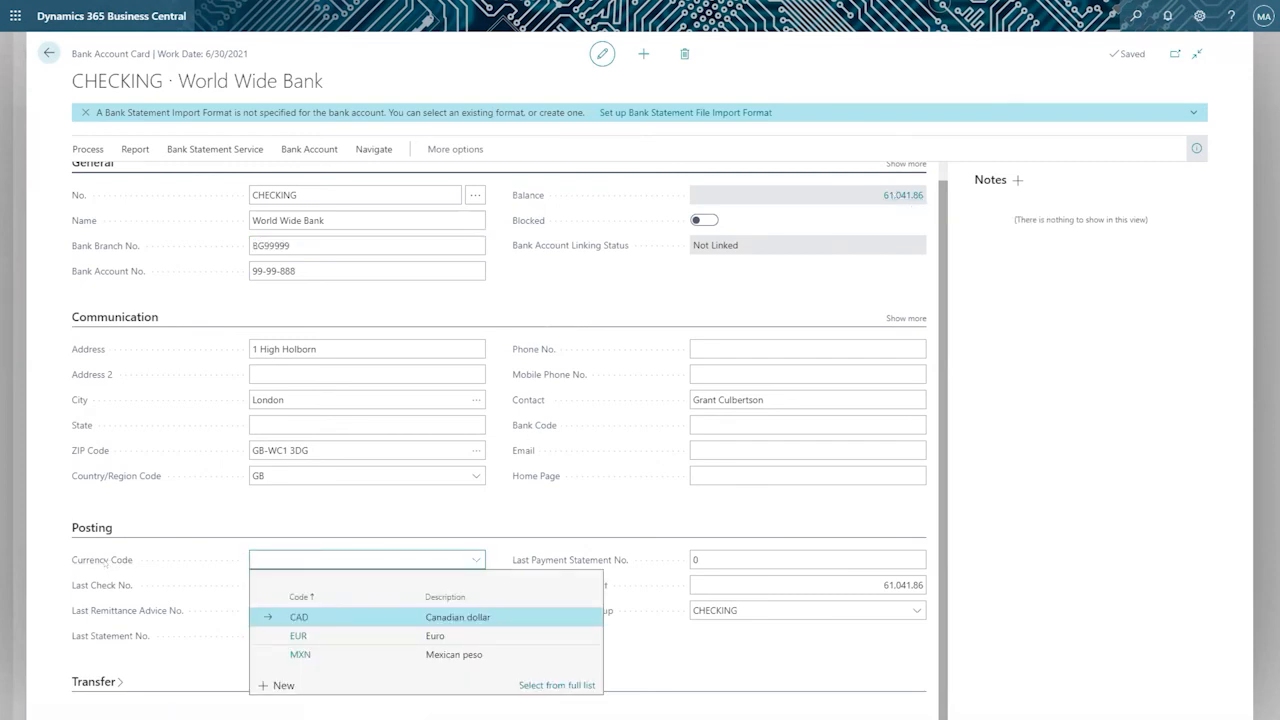
{"action": "mouse_move", "coordinate": [103, 563]}
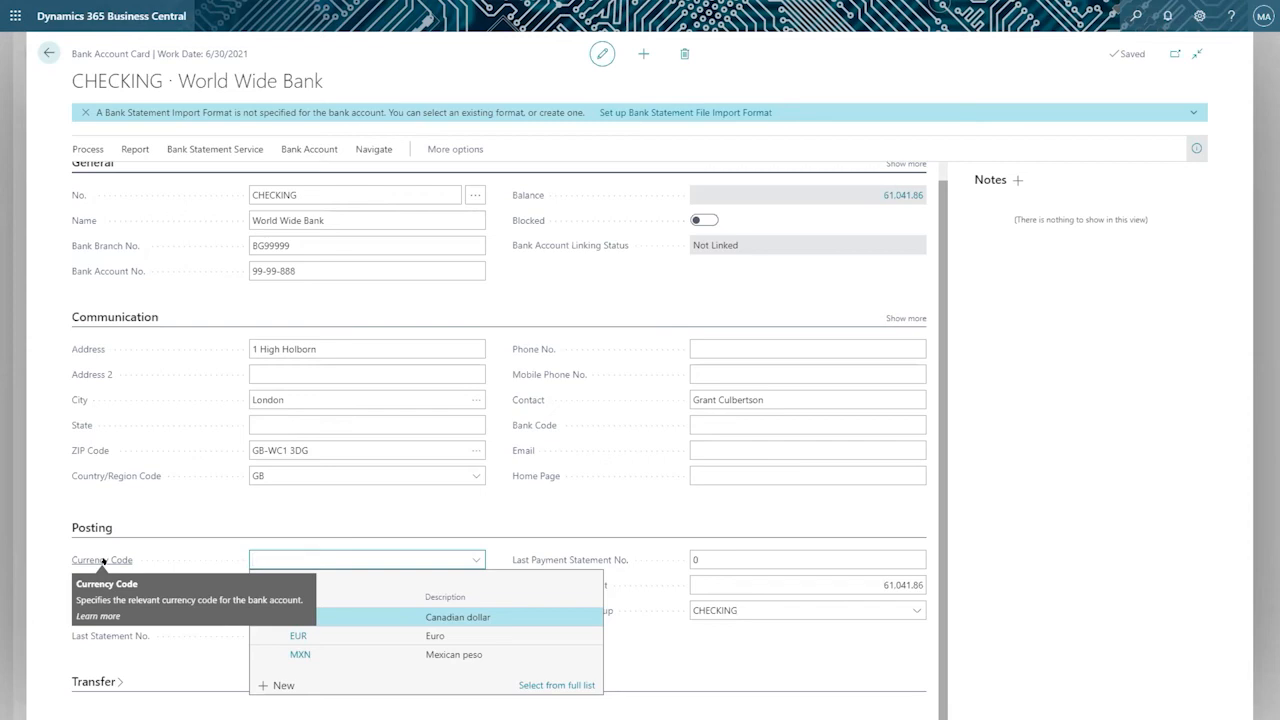
Open the ledger entries behind the CHECKING account's balance, enlarge the list to review the amounts and return to the card.
{"action": "left_click", "coordinate": [893, 196]}
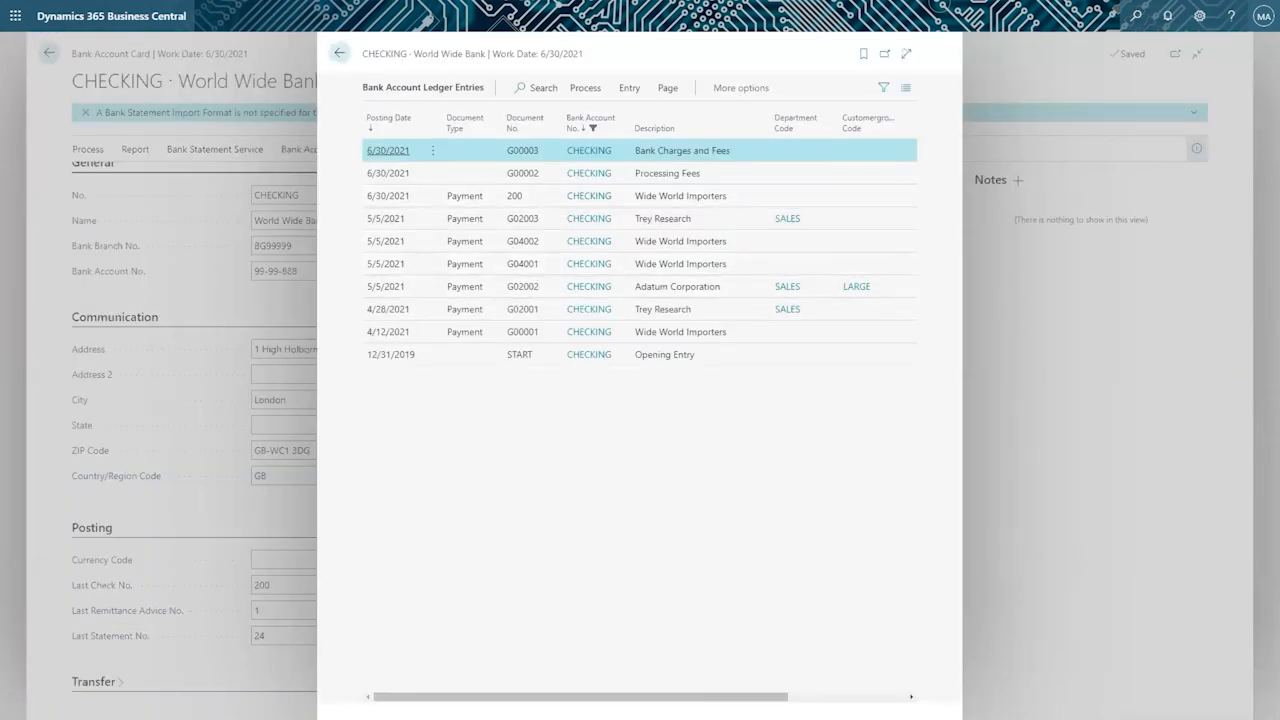
{"action": "left_click", "coordinate": [906, 53]}
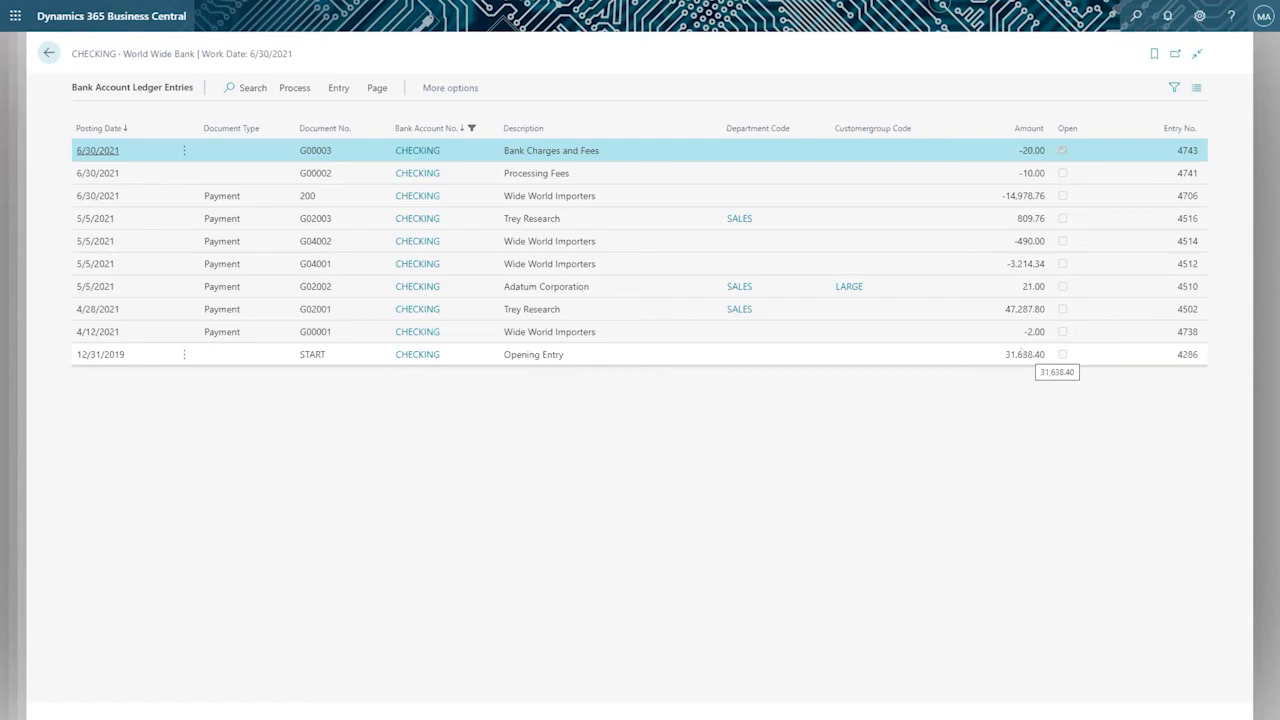
{"action": "left_click", "coordinate": [48, 53]}
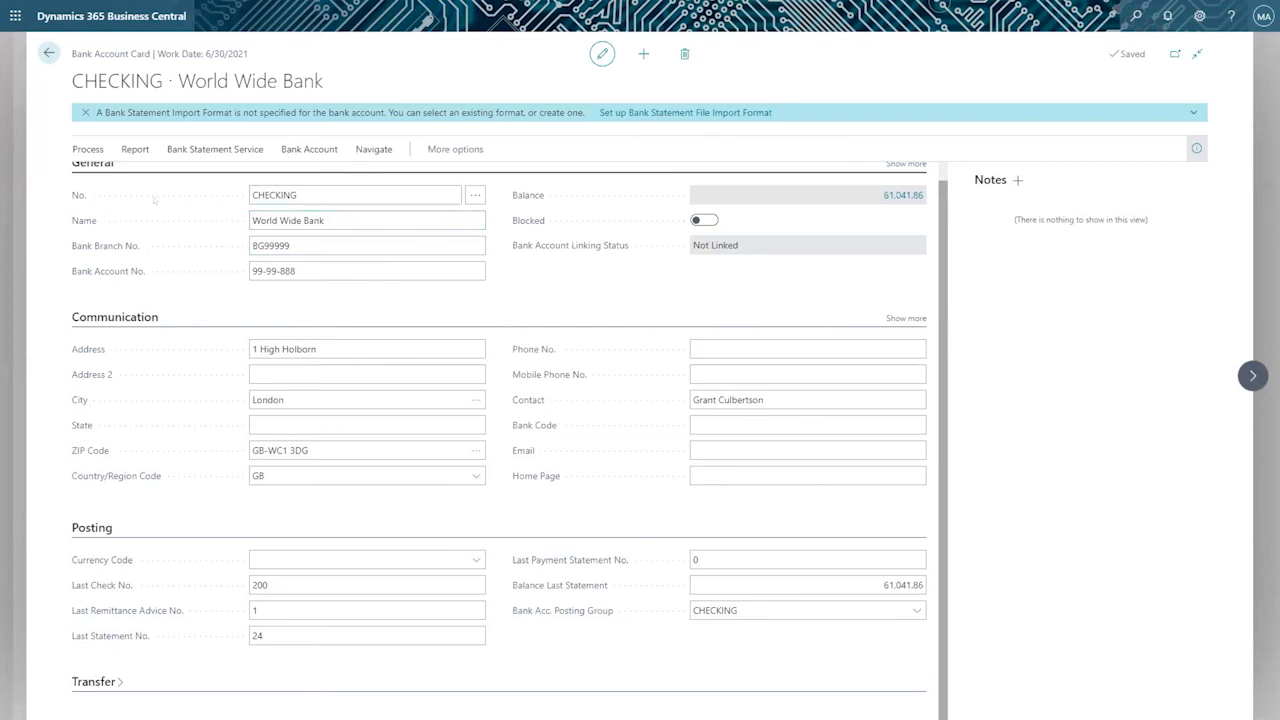
{"action": "left_click", "coordinate": [340, 220]}
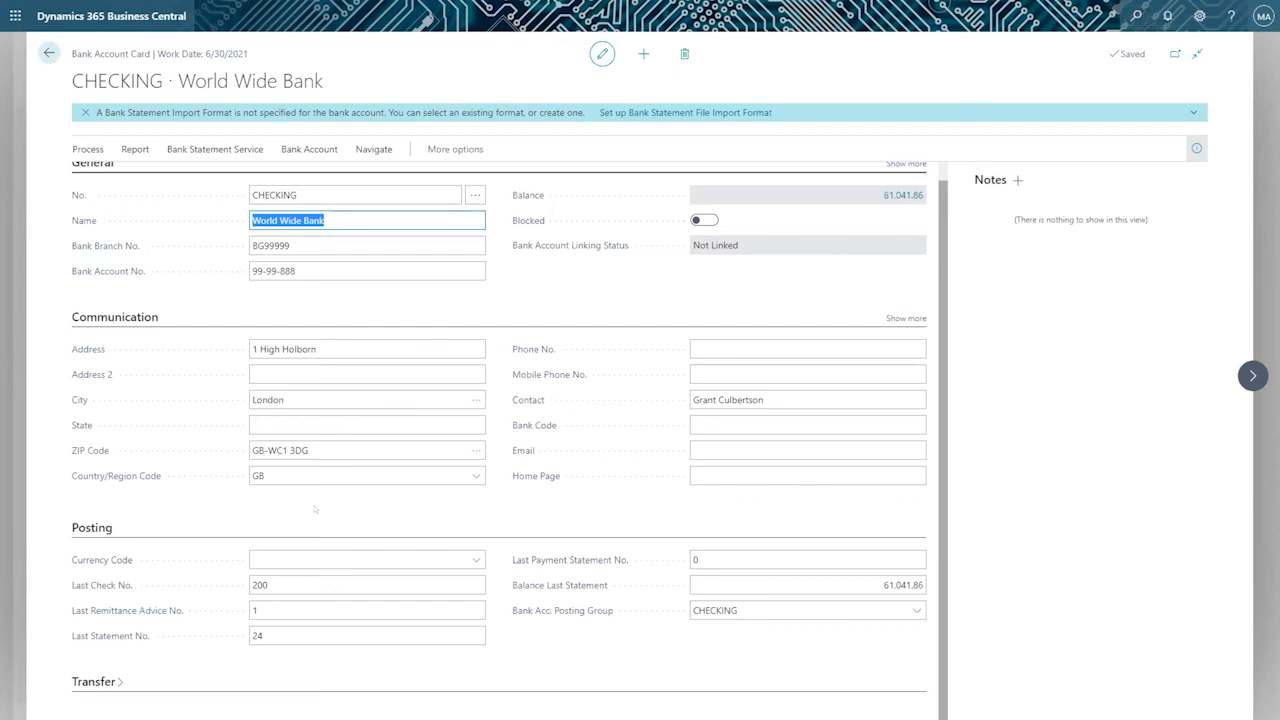
Search for "generel ledger" and open the General Ledger Setup page.
{"action": "left_click", "coordinate": [1136, 16]}
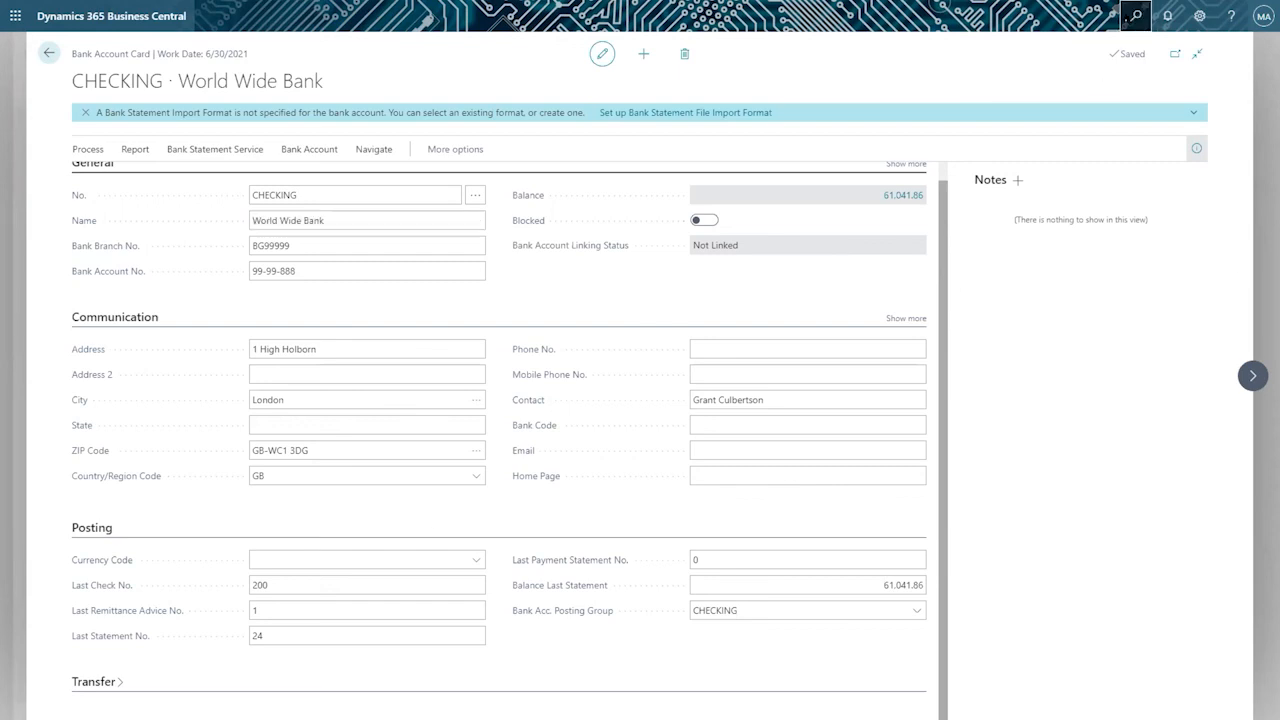
{"action": "type", "text": "set"}
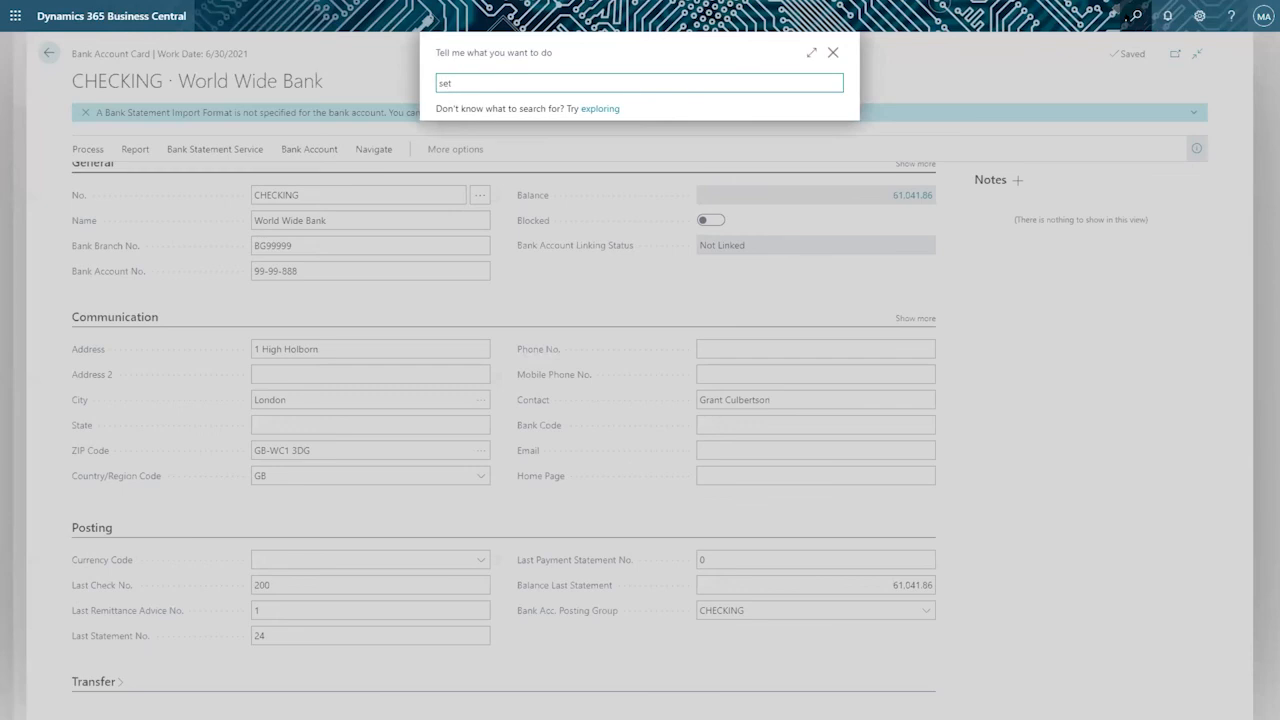
{"action": "key", "text": "BackSpace"}
{"action": "key", "text": "BackSpace"}
{"action": "key", "text": "BackSpace"}
{"action": "type", "text": "generel led"}
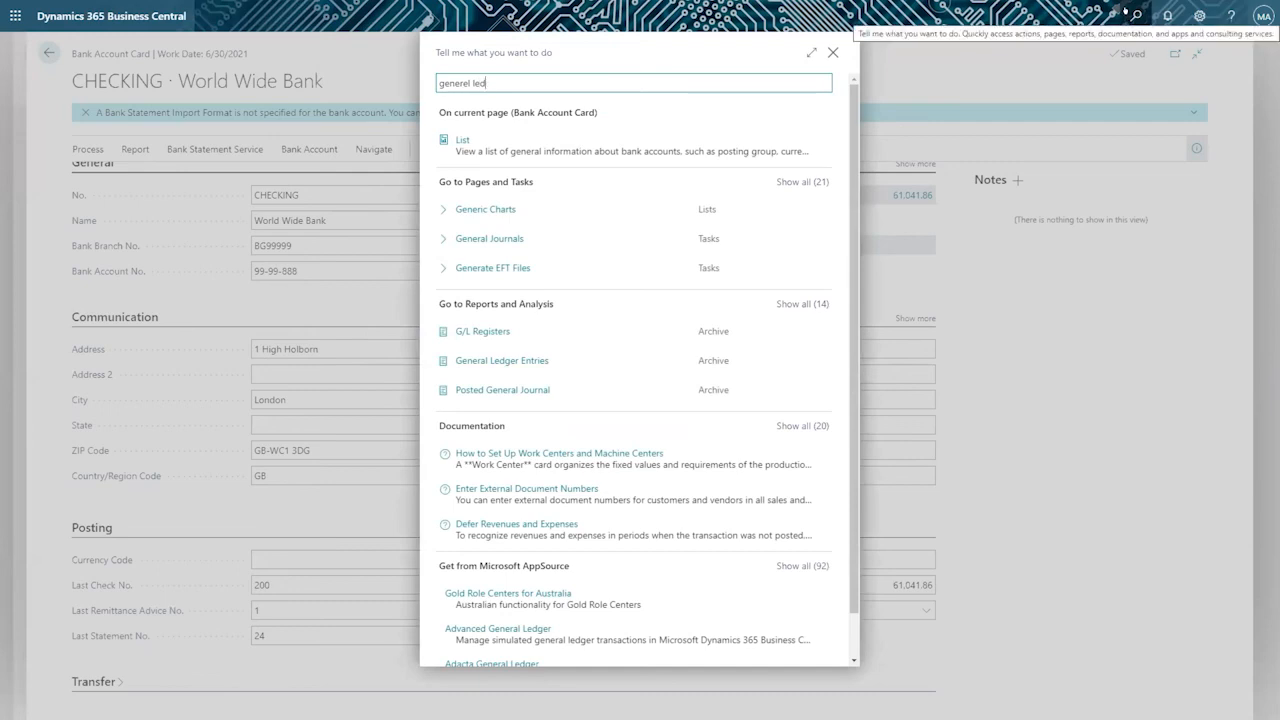
{"action": "type", "text": "ger"}
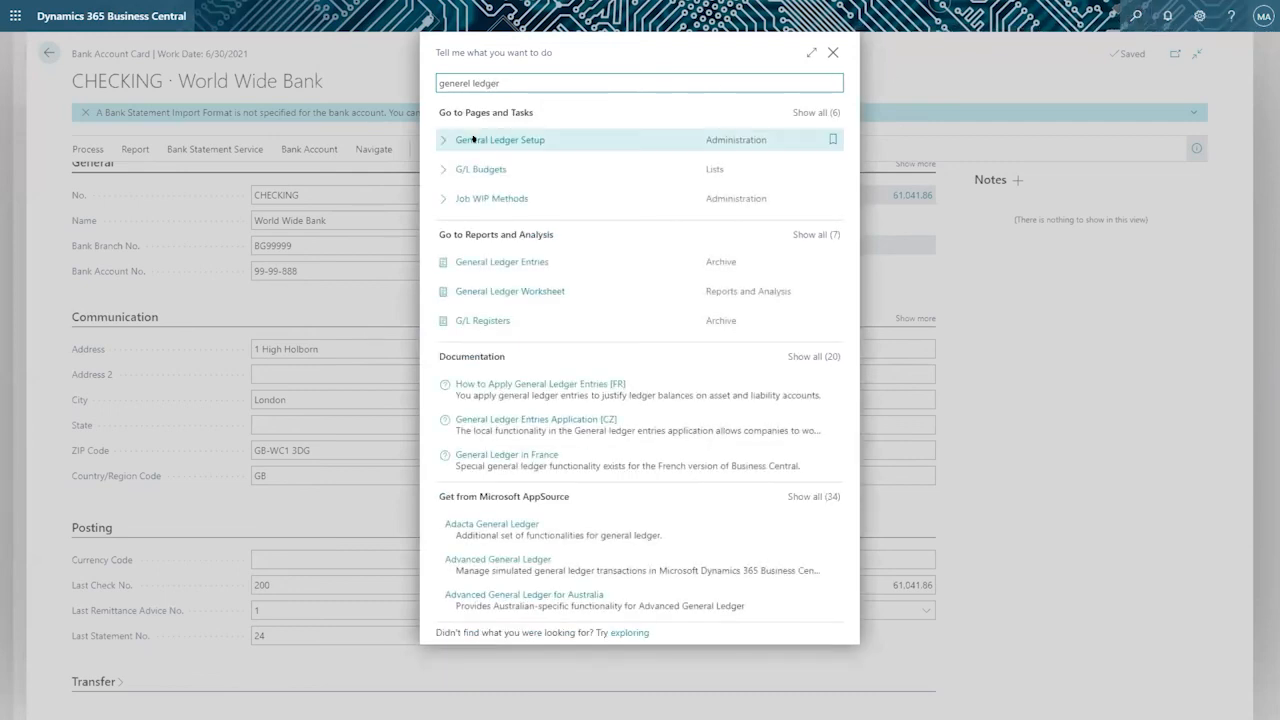
{"action": "left_click", "coordinate": [473, 139]}
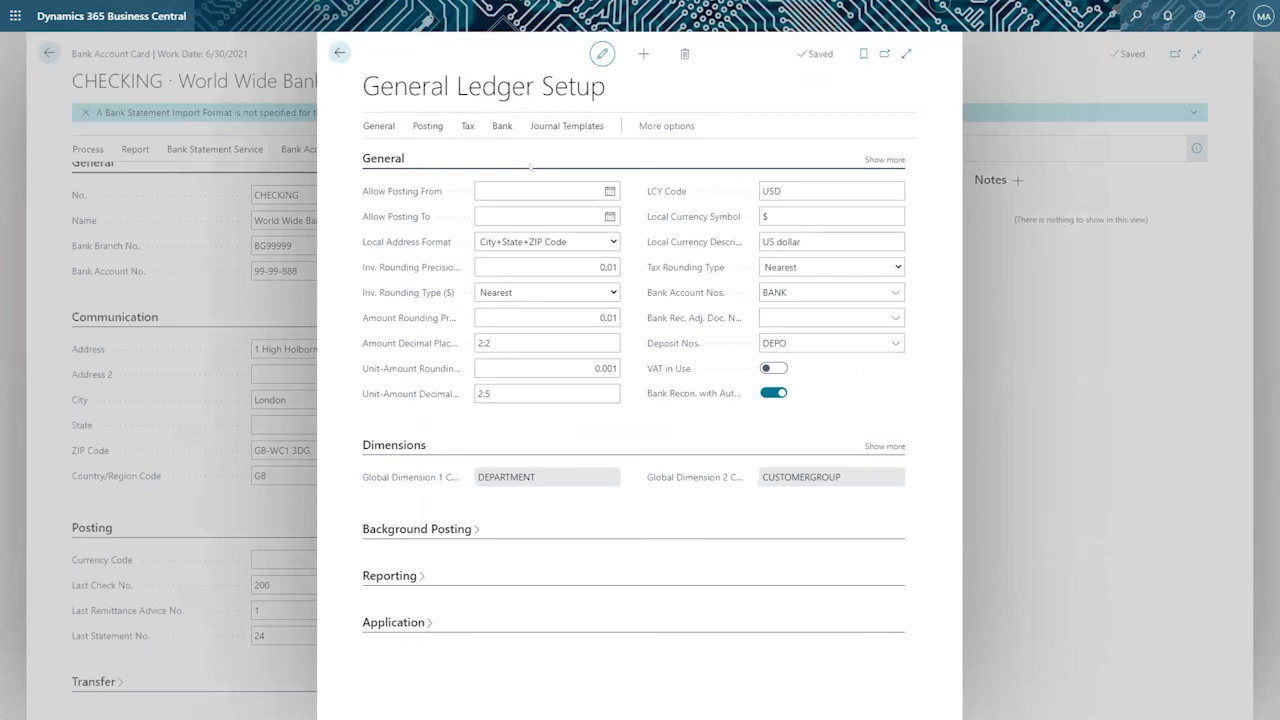
Expand the Reporting section, show the additional General fields and examine the LCY Code and local currency settings.
{"action": "left_click", "coordinate": [547, 187]}
{"action": "left_click", "coordinate": [389, 576]}
{"action": "left_click", "coordinate": [884, 159]}
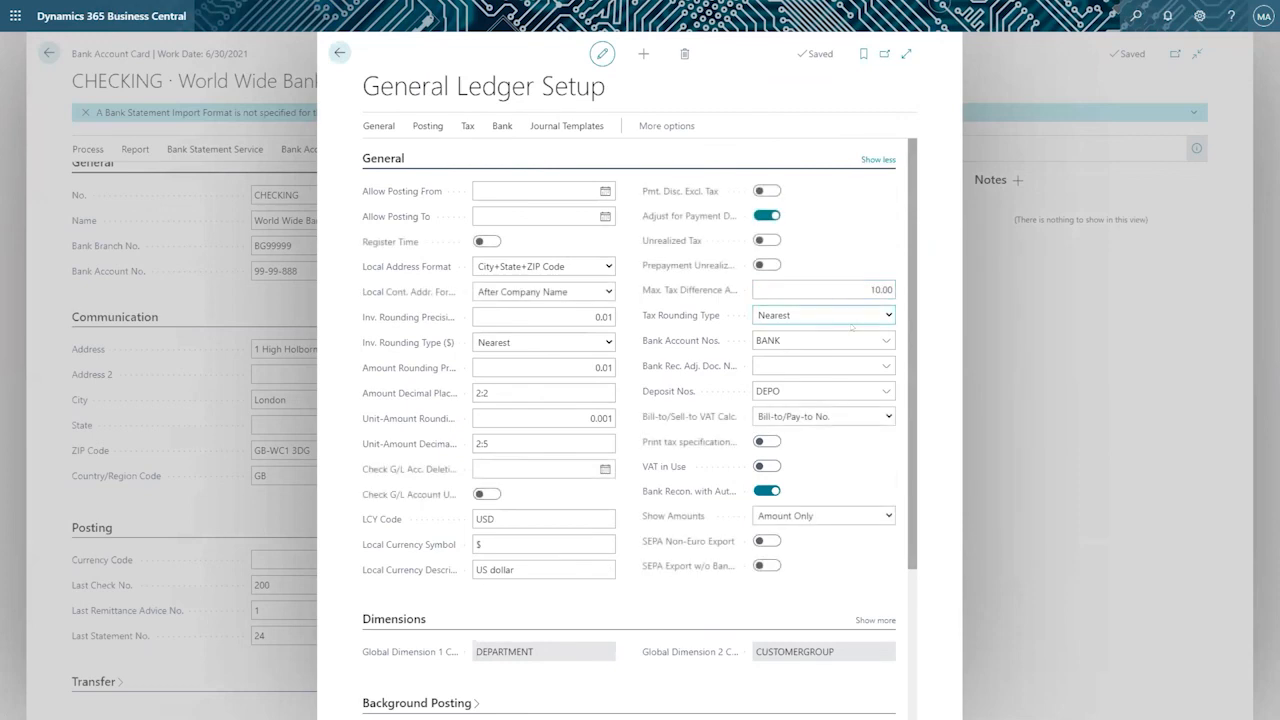
{"action": "scroll", "coordinate": [582, 388], "scroll_direction": "down", "scroll_amount": 2}
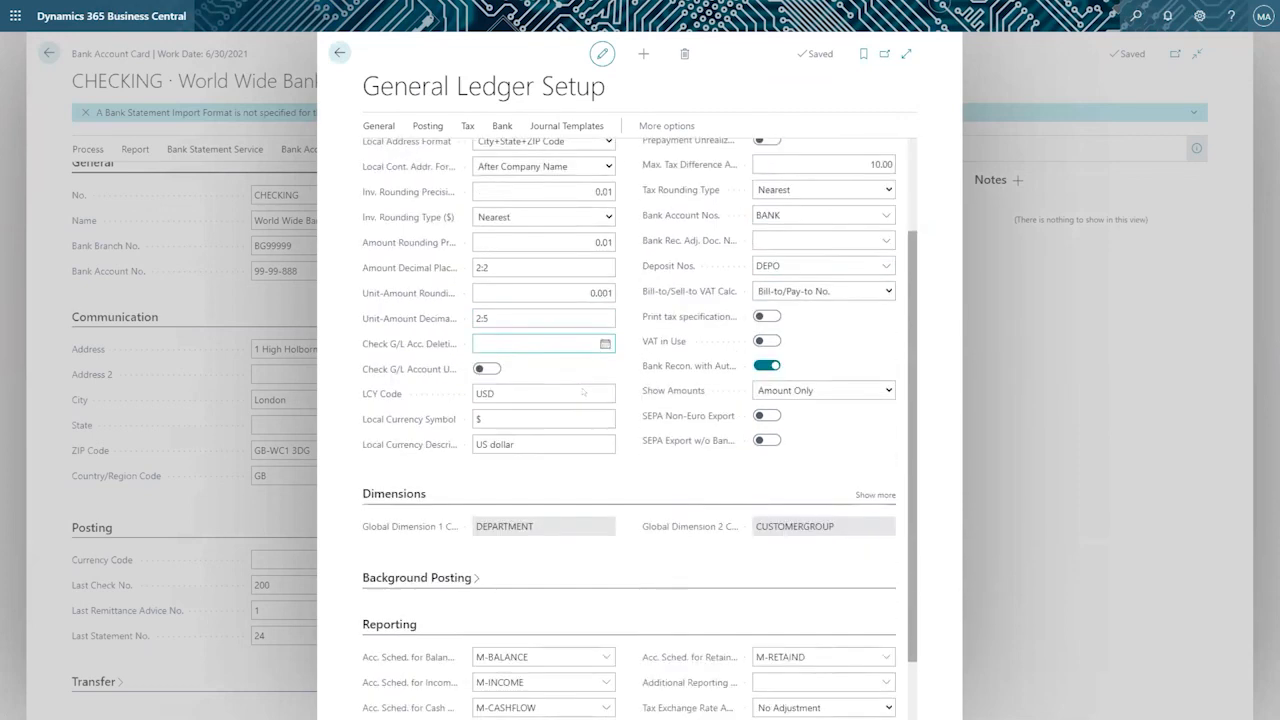
{"action": "scroll", "coordinate": [582, 388], "scroll_direction": "down", "scroll_amount": 1}
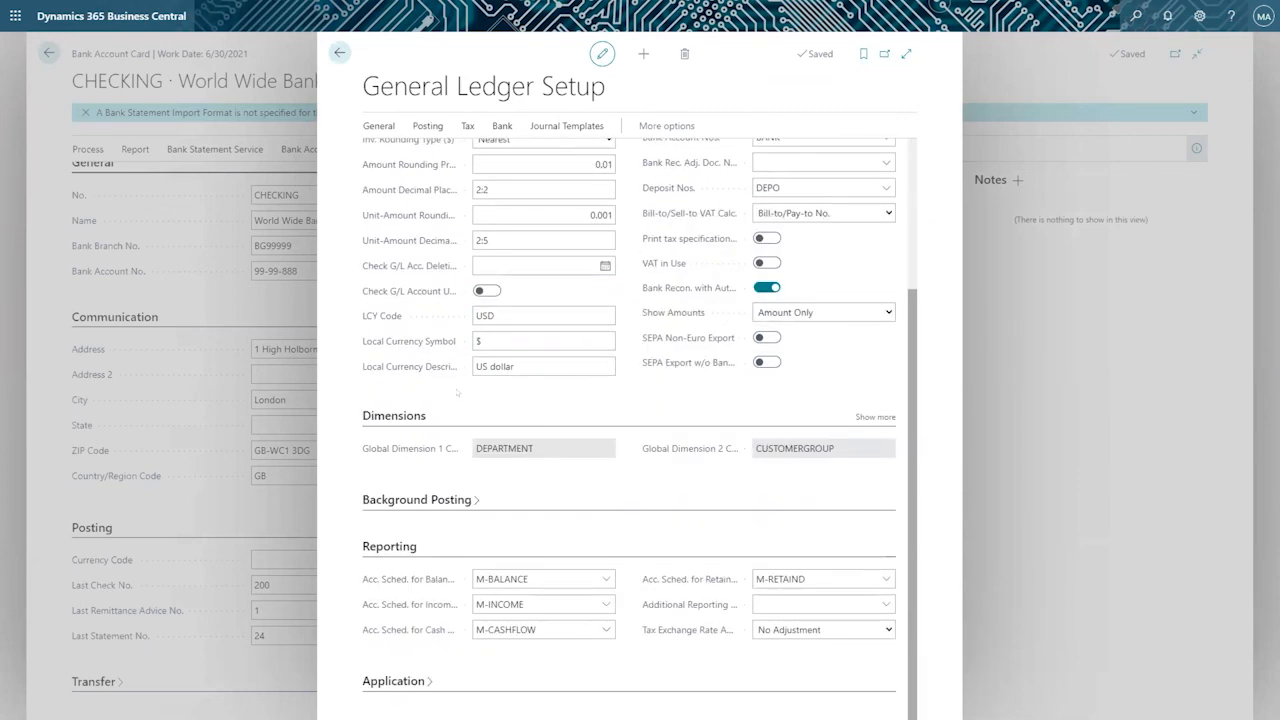
{"action": "mouse_move", "coordinate": [430, 342]}
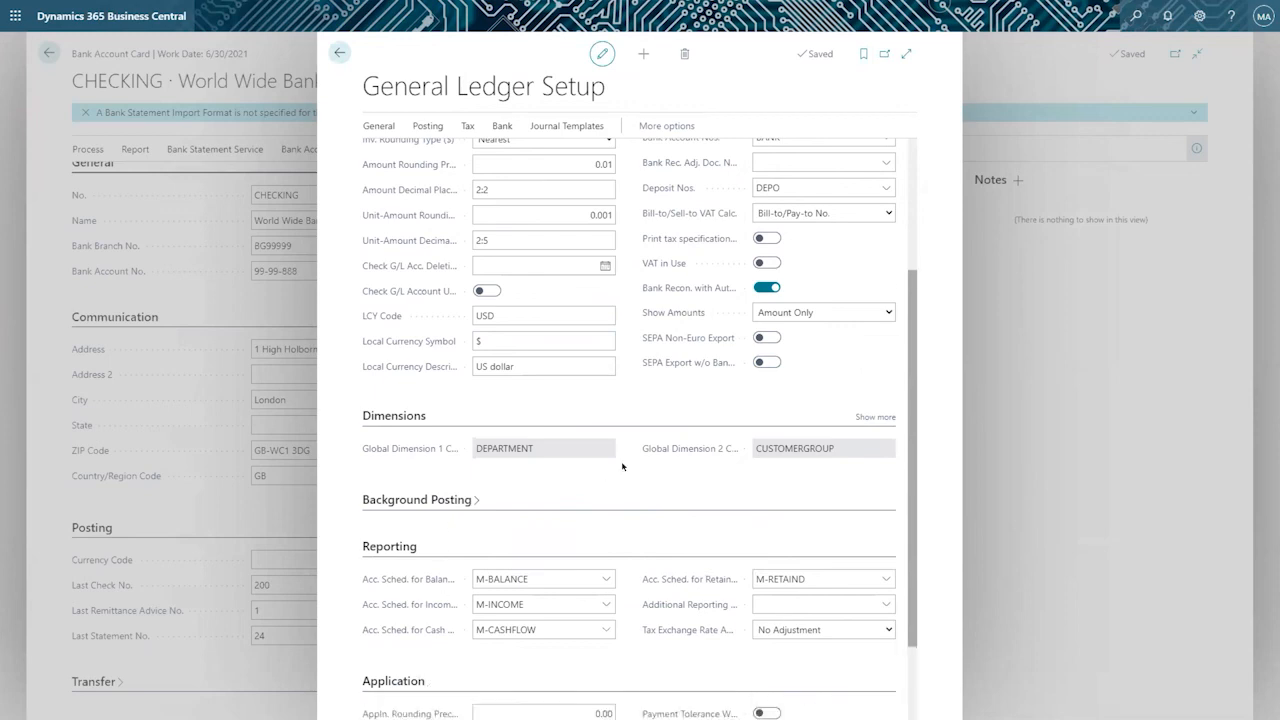
Examine the account schedules assigned in the Reporting section for balance sheet, income statement, cash flow and retained earnings.
{"action": "scroll", "coordinate": [606, 466], "scroll_direction": "down", "scroll_amount": 2}
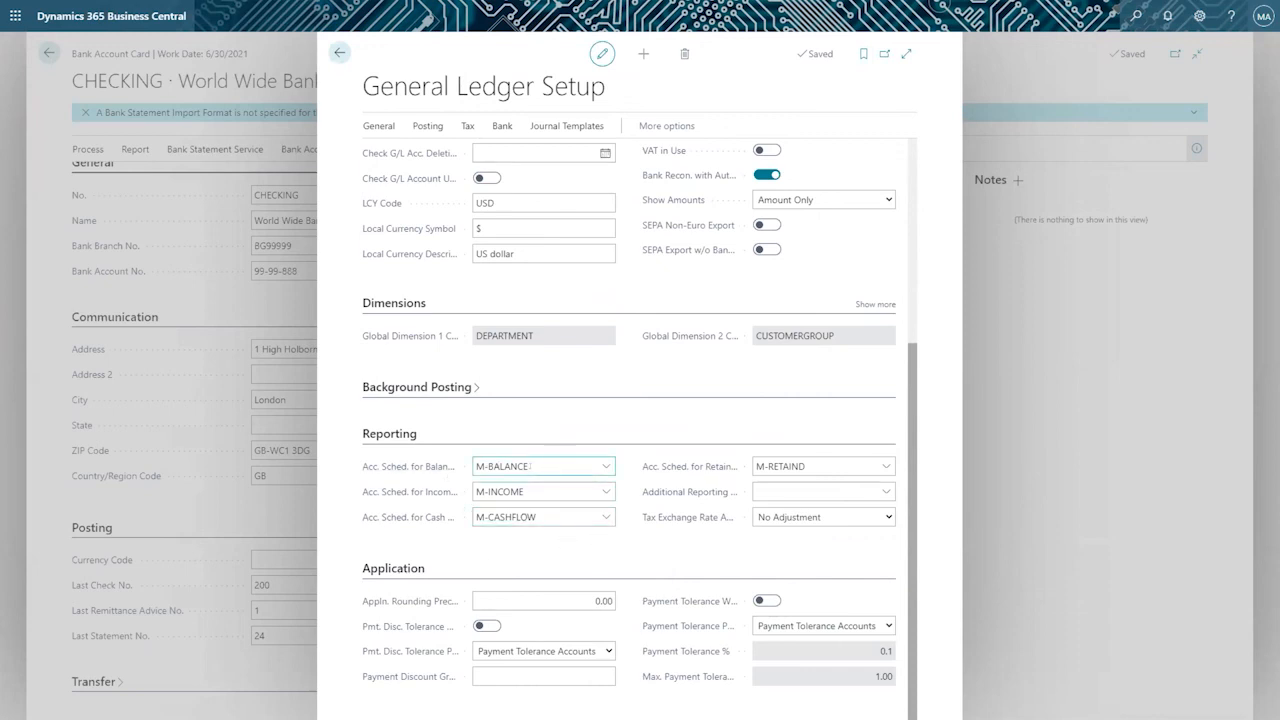
{"action": "left_click", "coordinate": [530, 466]}
{"action": "left_click", "coordinate": [534, 491]}
{"action": "left_click", "coordinate": [578, 512]}
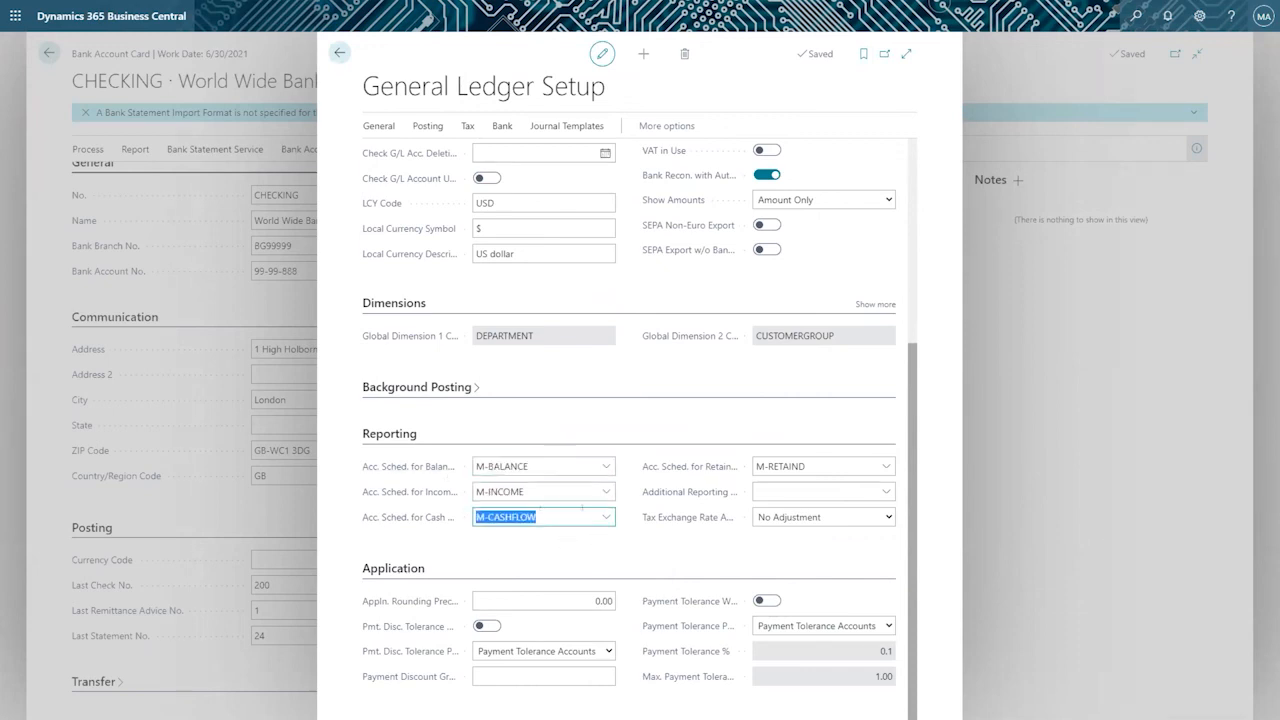
{"action": "left_click", "coordinate": [812, 462]}
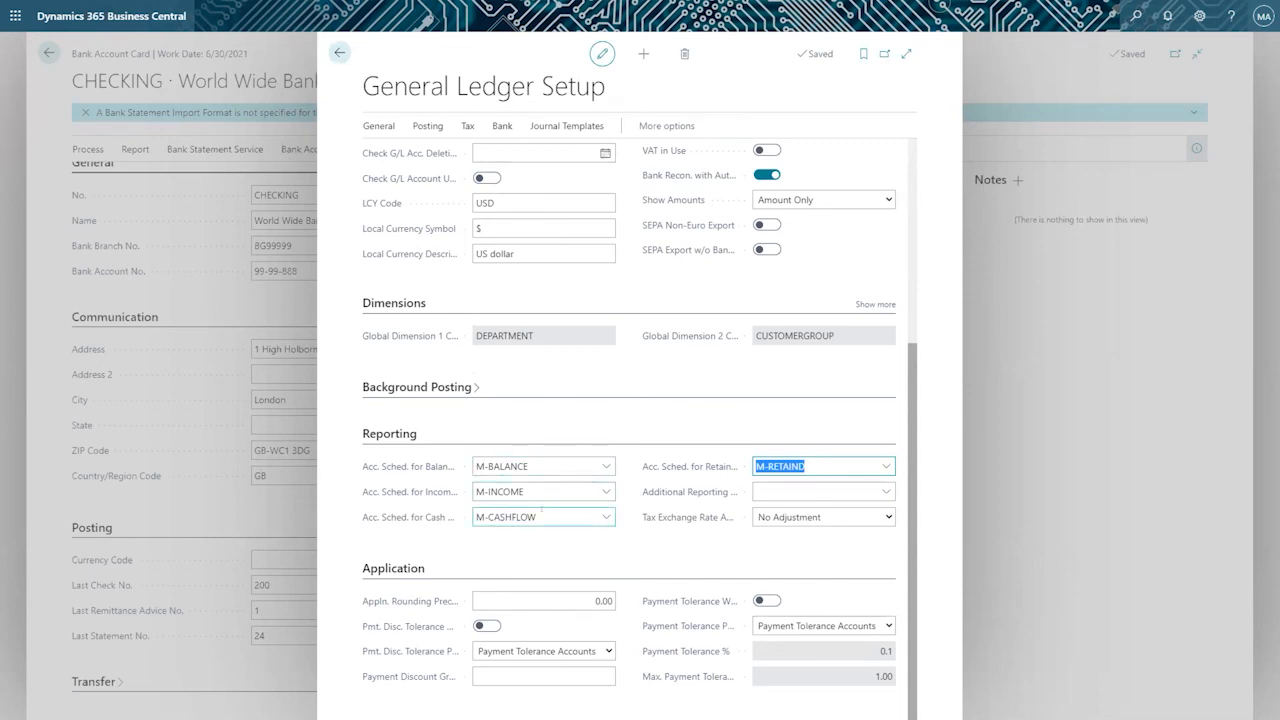
Expand the Background Posting section and review the remaining general ledger setup fields.
{"action": "scroll", "coordinate": [560, 515], "scroll_direction": "up", "scroll_amount": 3}
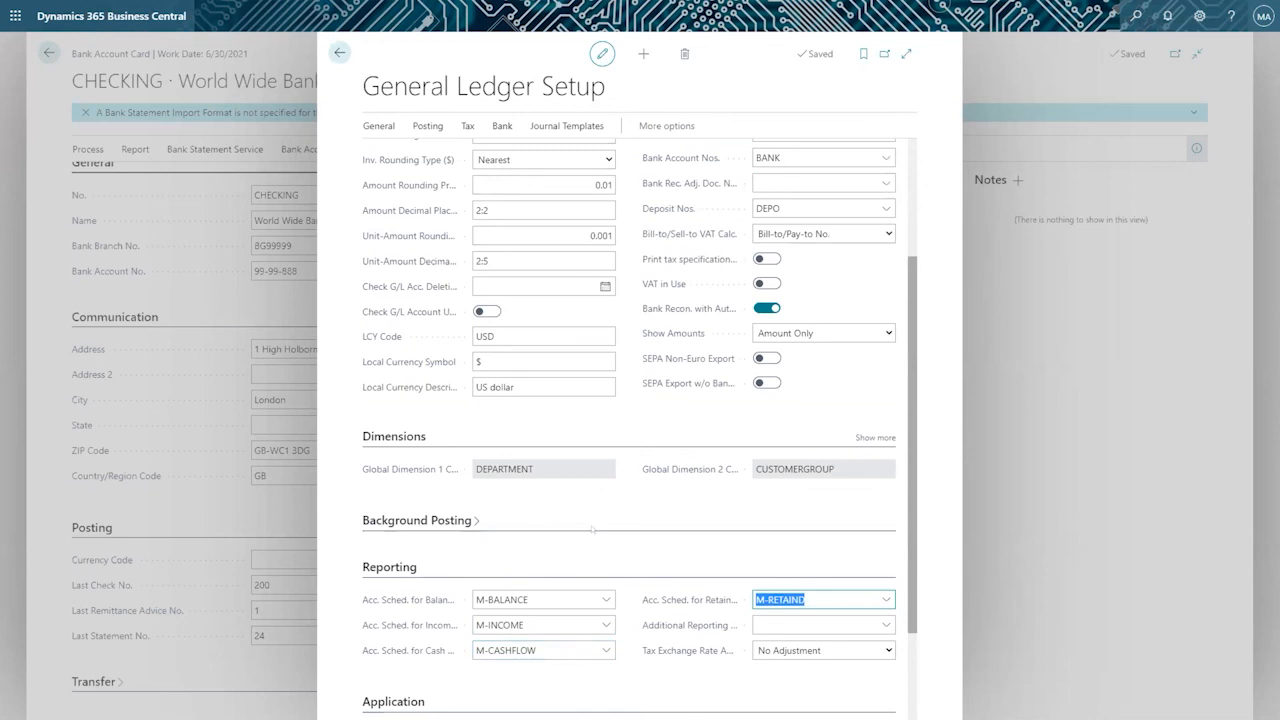
{"action": "scroll", "coordinate": [591, 529], "scroll_direction": "up", "scroll_amount": 2}
{"action": "scroll", "coordinate": [592, 521], "scroll_direction": "down", "scroll_amount": 3}
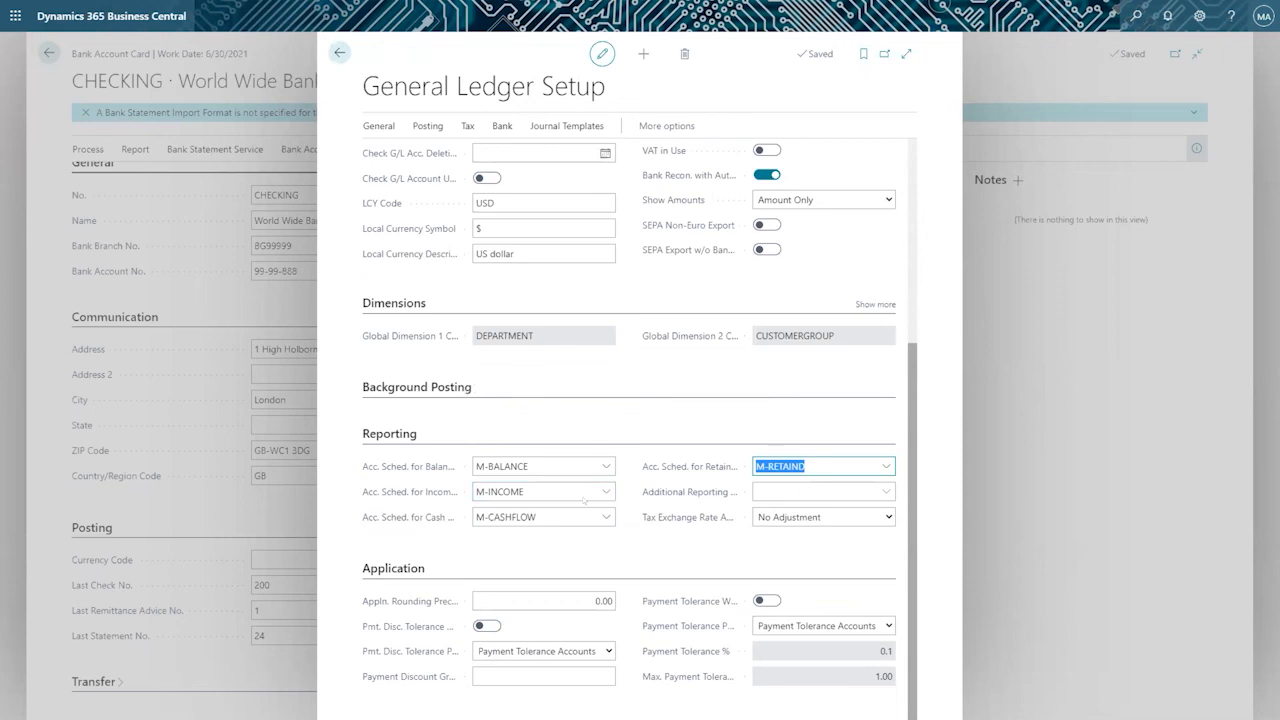
{"action": "scroll", "coordinate": [585, 500], "scroll_direction": "down", "scroll_amount": 1}
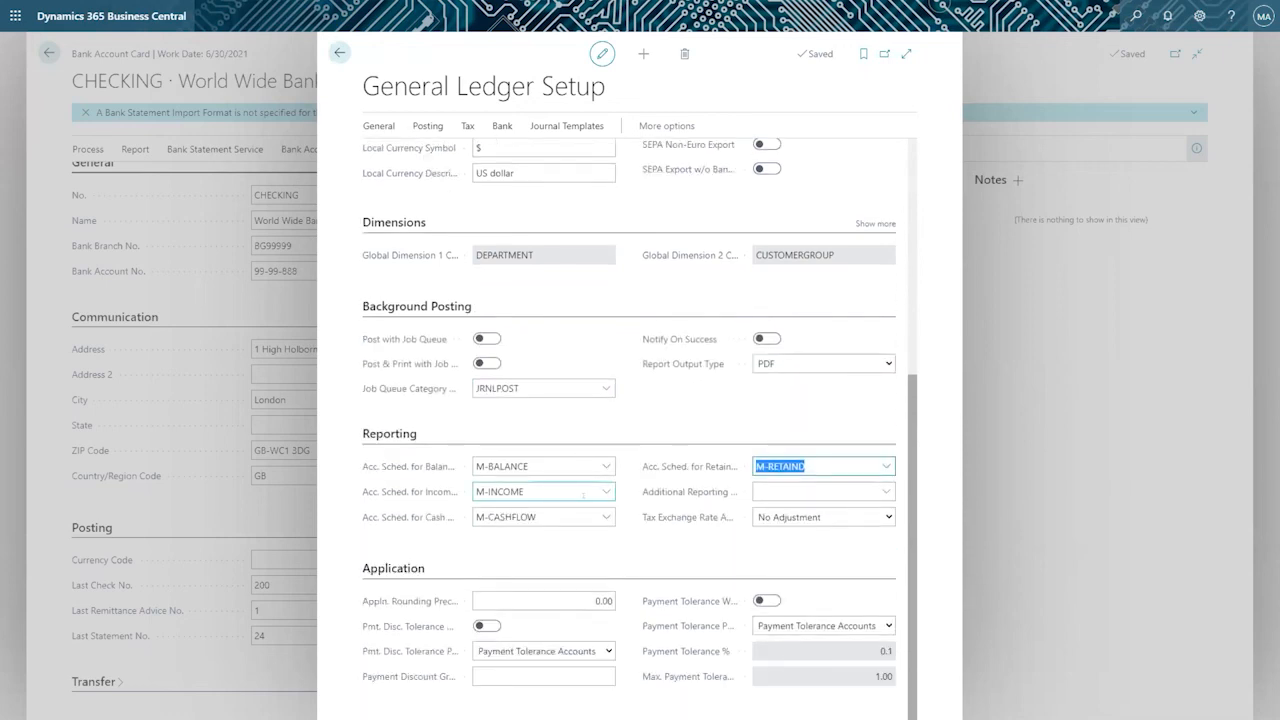
{"action": "scroll", "coordinate": [560, 480], "scroll_direction": "up", "scroll_amount": 5}
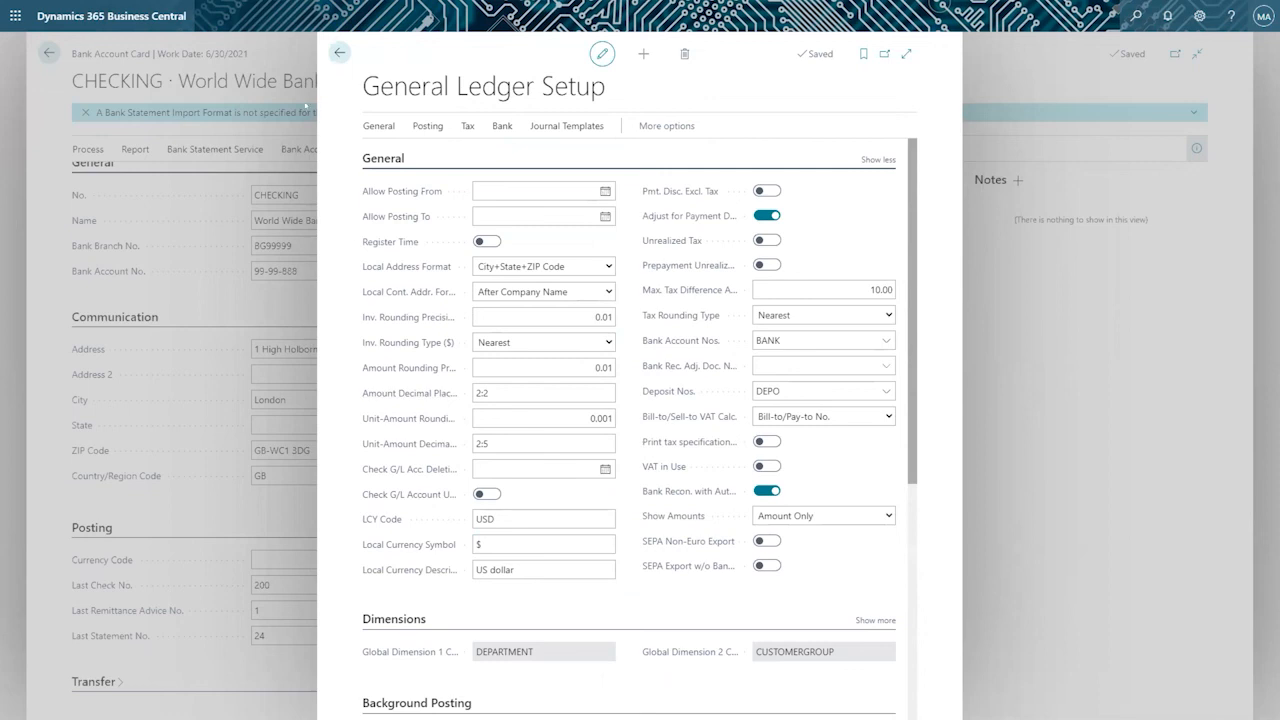
Close General Ledger Setup, glance at the CHECKING account's bank statement service actions and return to the home page.
{"action": "left_click", "coordinate": [339, 52]}
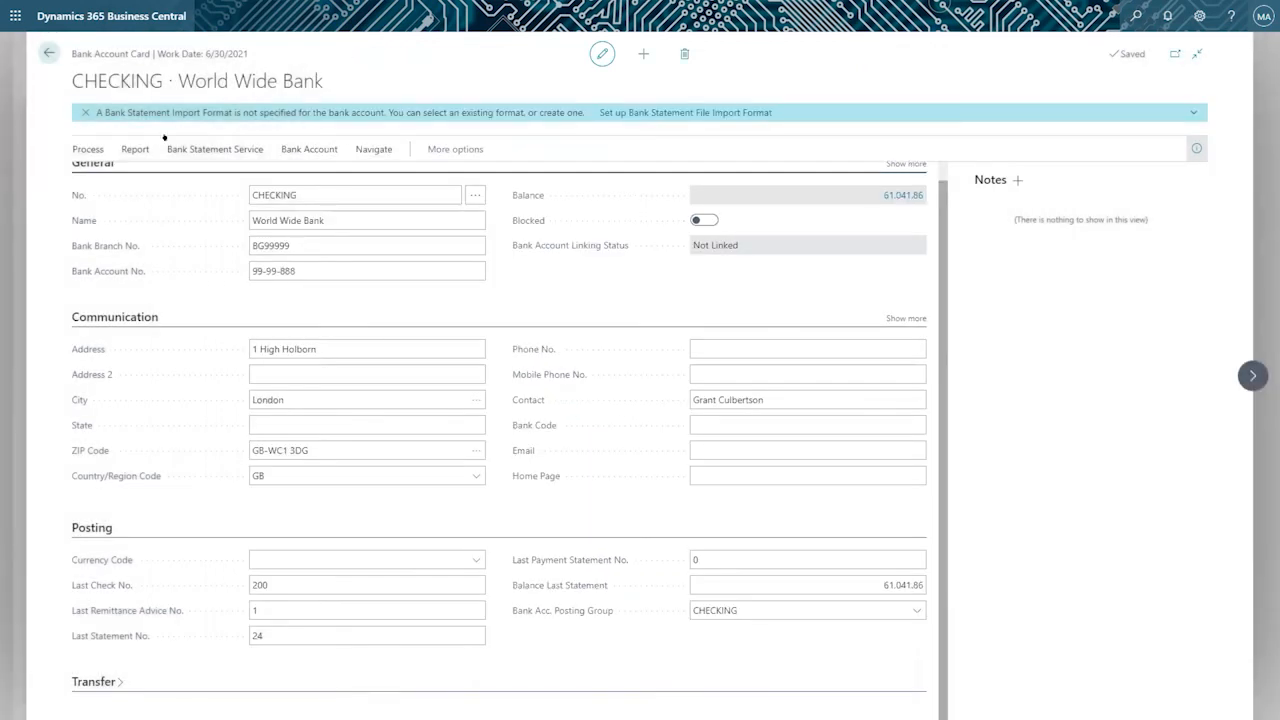
{"action": "left_click", "coordinate": [133, 148]}
{"action": "left_click", "coordinate": [185, 149]}
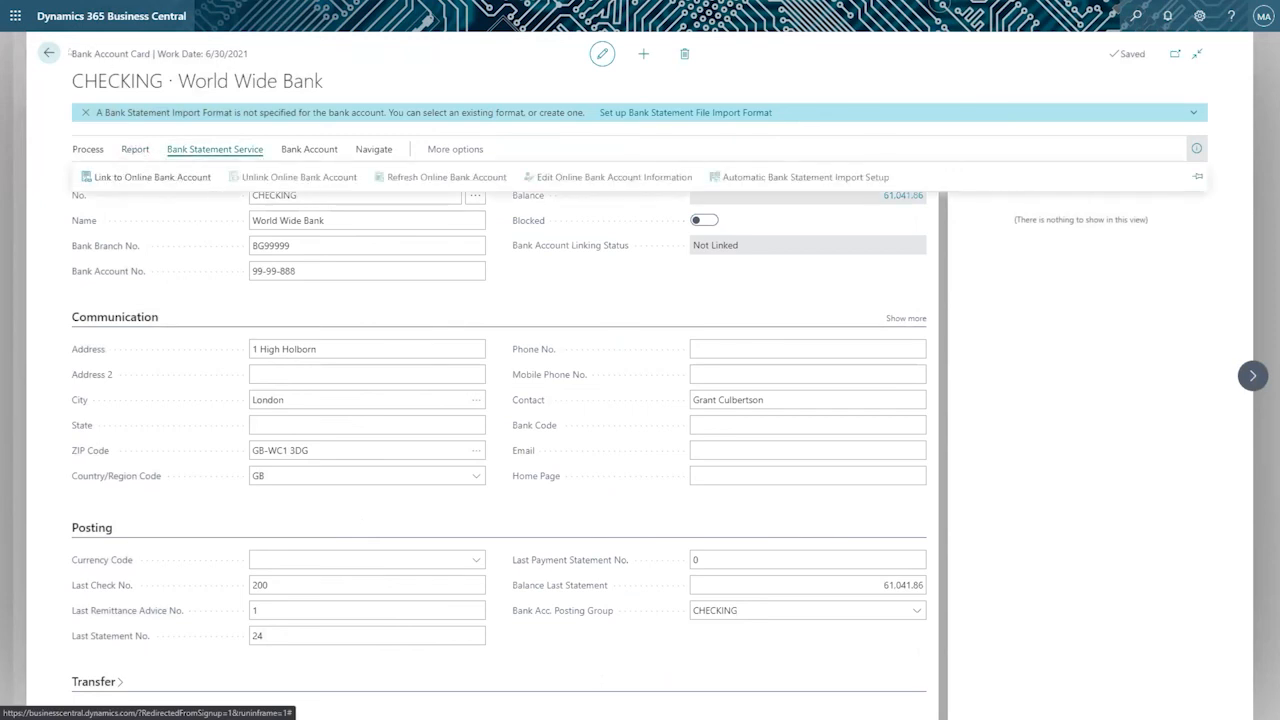
{"action": "left_click", "coordinate": [48, 53]}
{"action": "left_click", "coordinate": [48, 53]}
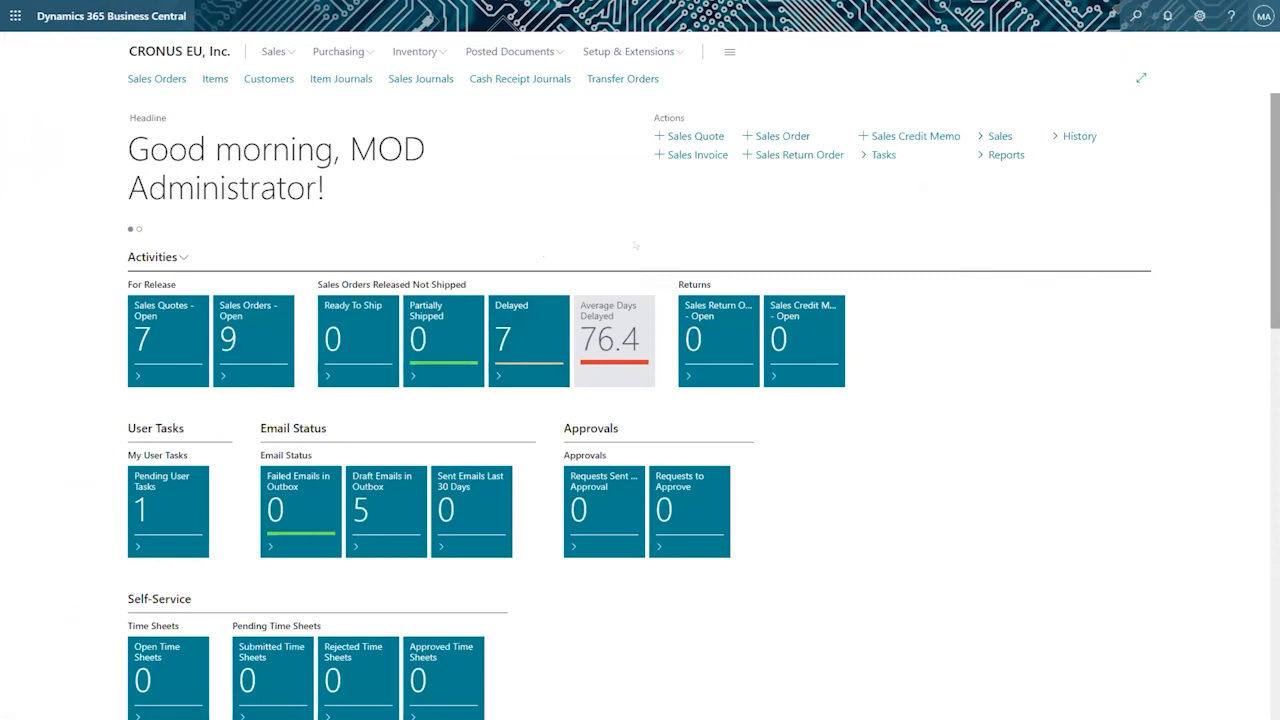
Search for "general journ" and open the General Journals page.
{"action": "left_click", "coordinate": [1136, 16]}
{"action": "type", "text": "general journ"}
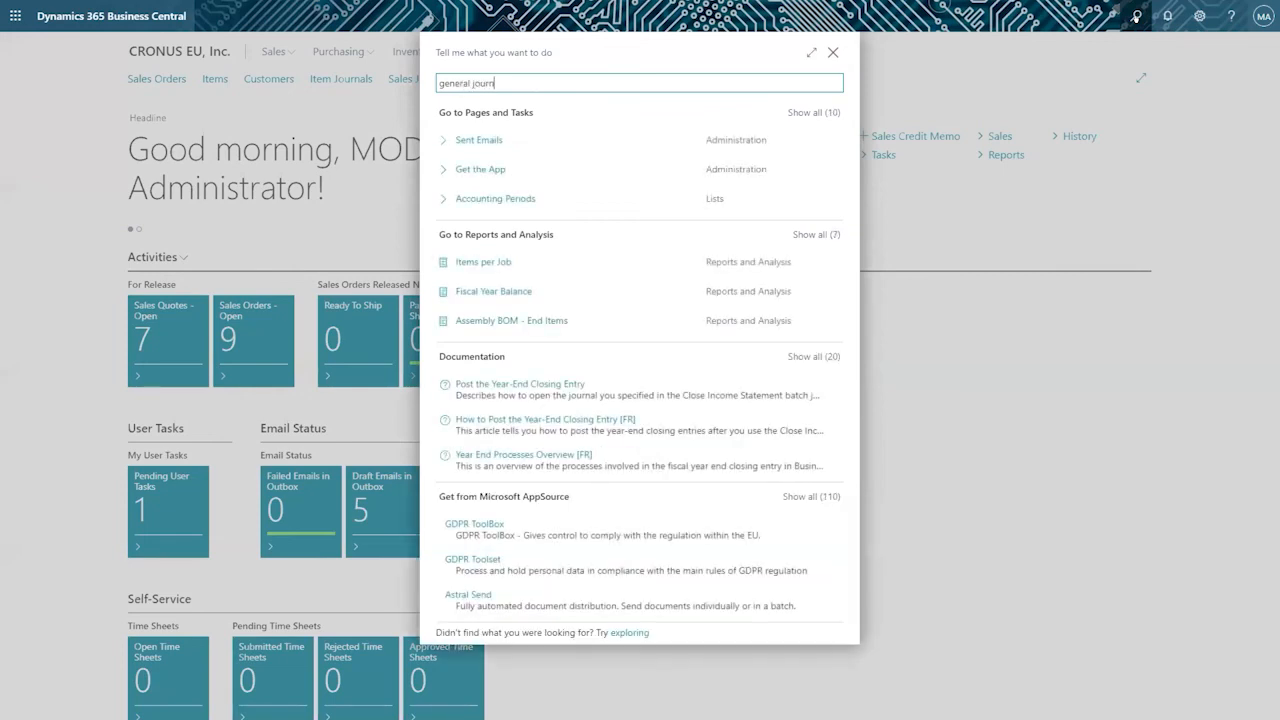
{"action": "left_click", "coordinate": [486, 132]}
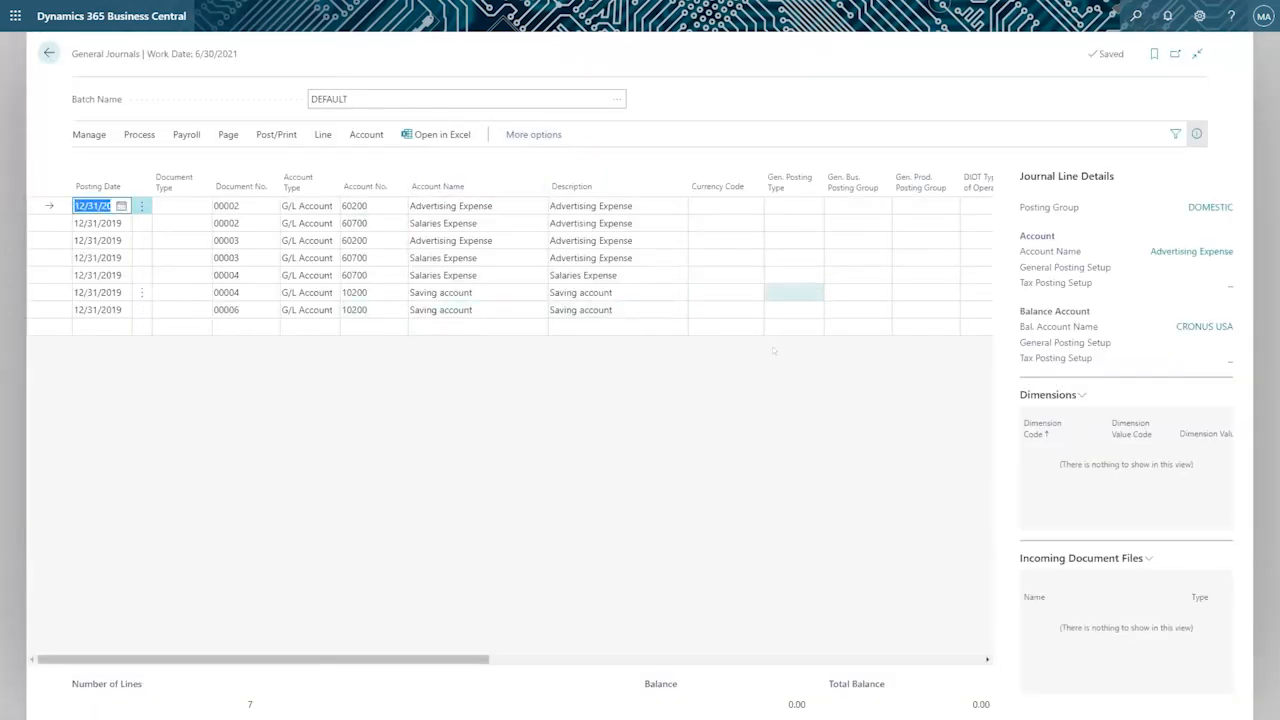
Set the first journal line's currency code to EUR and compare its Amount and Amount ($) values.
{"action": "left_click", "coordinate": [705, 205]}
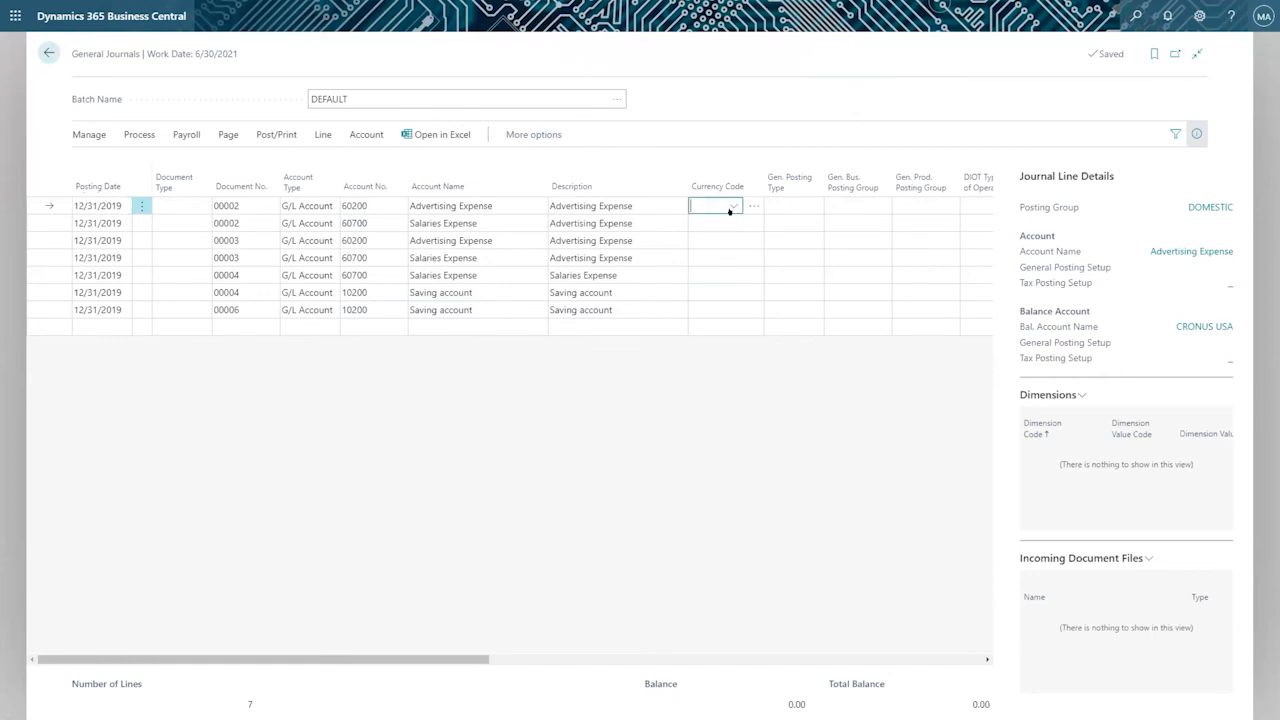
{"action": "left_click", "coordinate": [733, 205]}
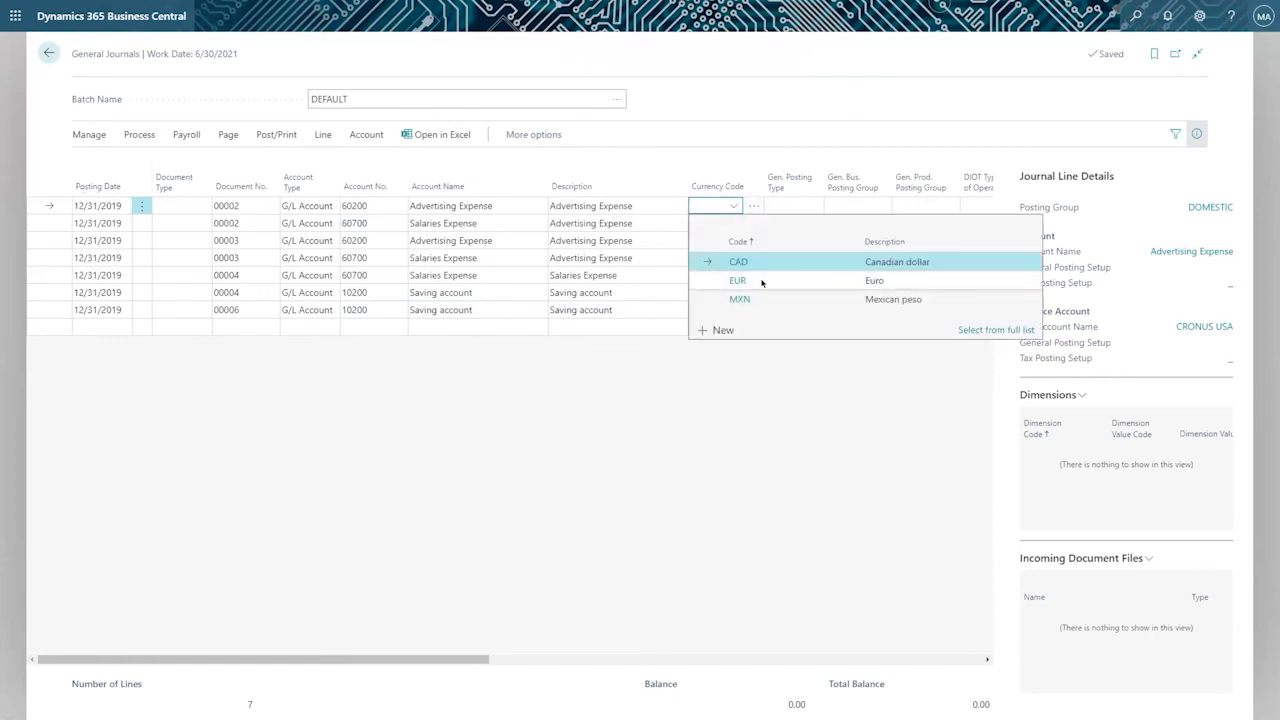
{"action": "left_click", "coordinate": [761, 283]}
{"action": "left_click_drag", "start_coordinate": [463, 647], "coordinate": [642, 648]}
{"action": "left_click", "coordinate": [707, 205]}
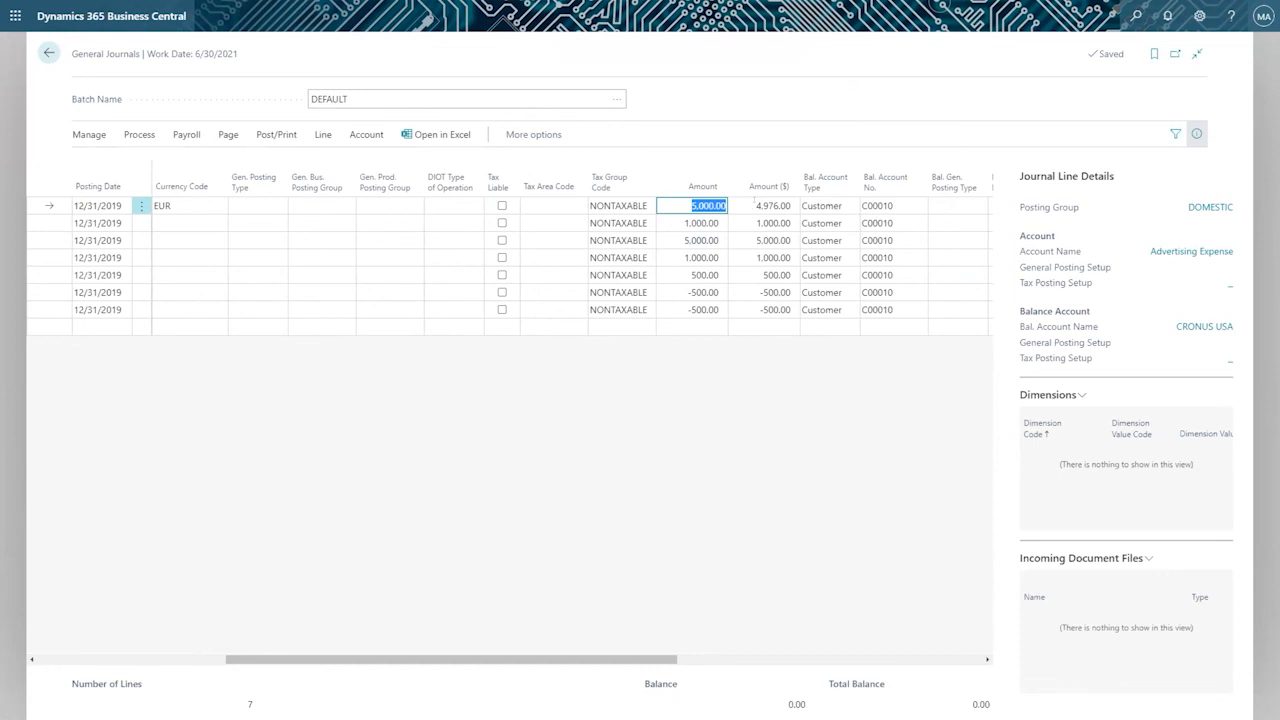
{"action": "left_click", "coordinate": [774, 205]}
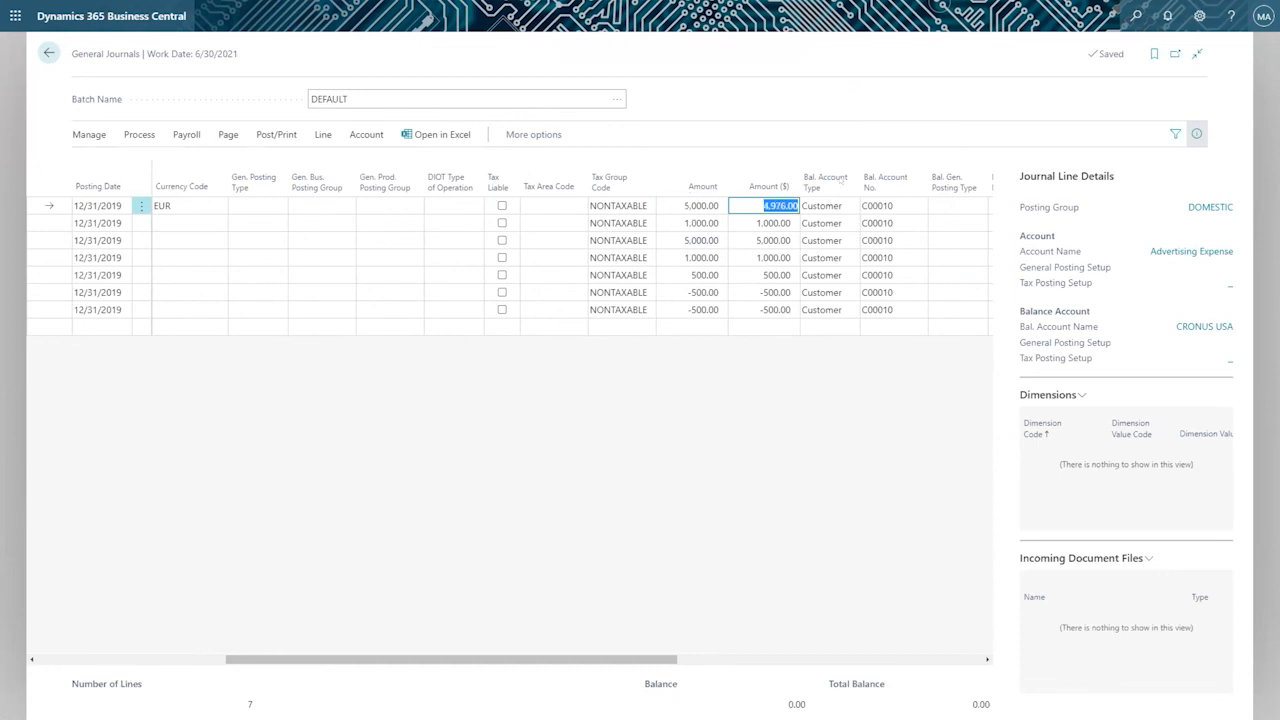
Start personalizing the General Journals page, review the fields available to add and finish without adding any.
{"action": "left_click", "coordinate": [1199, 16]}
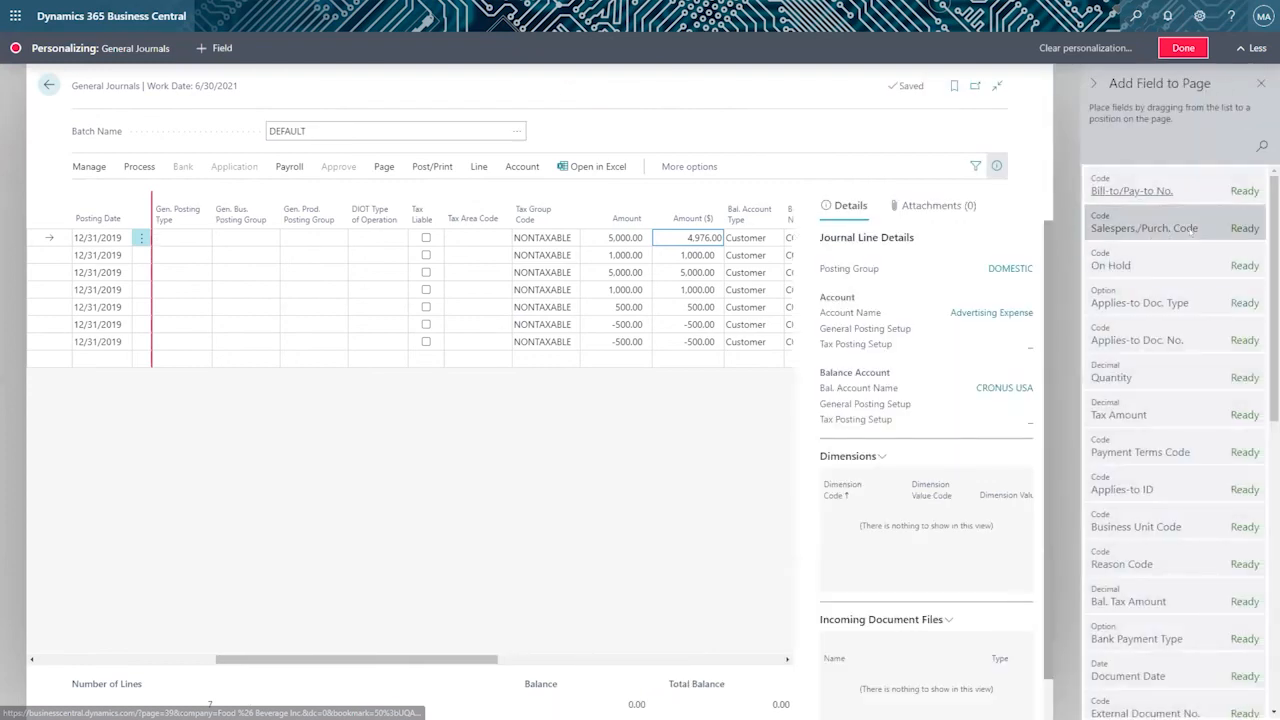
{"action": "scroll", "coordinate": [1192, 230], "scroll_direction": "down", "scroll_amount": 3}
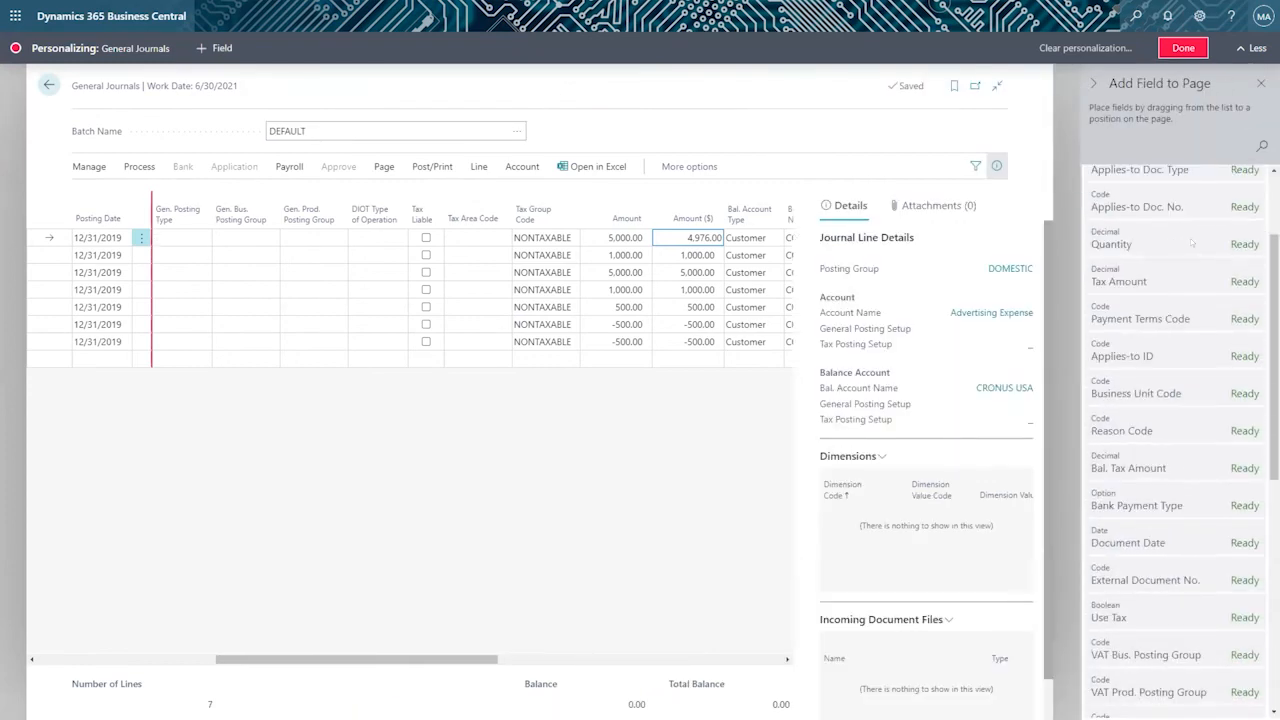
{"action": "scroll", "coordinate": [1191, 242], "scroll_direction": "down", "scroll_amount": 1}
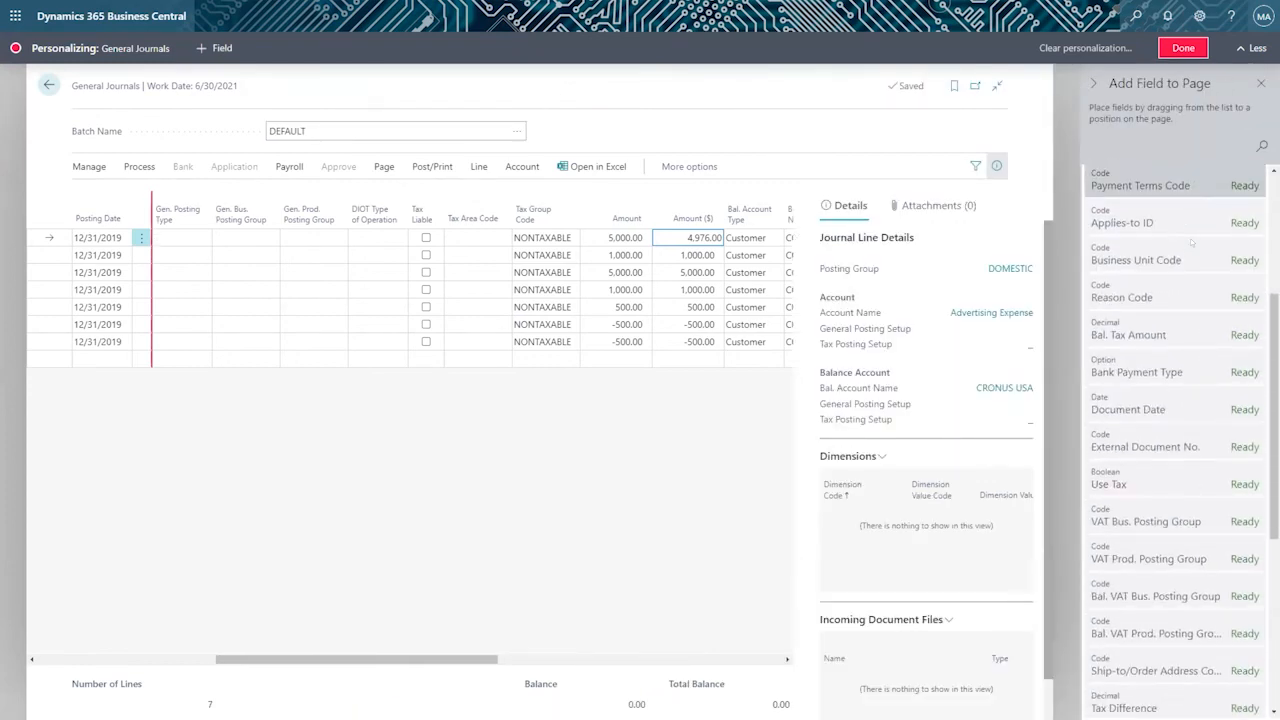
{"action": "scroll", "coordinate": [1191, 242], "scroll_direction": "down", "scroll_amount": 3}
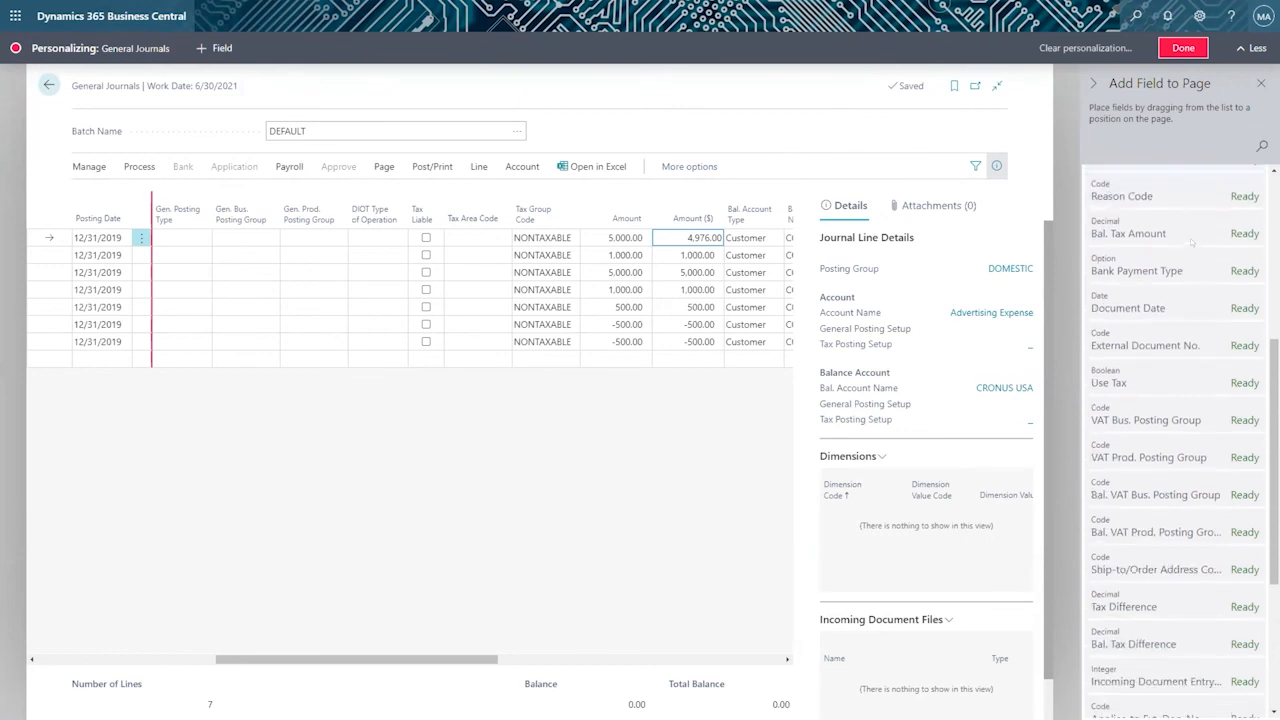
{"action": "scroll", "coordinate": [1192, 242], "scroll_direction": "down", "scroll_amount": 3}
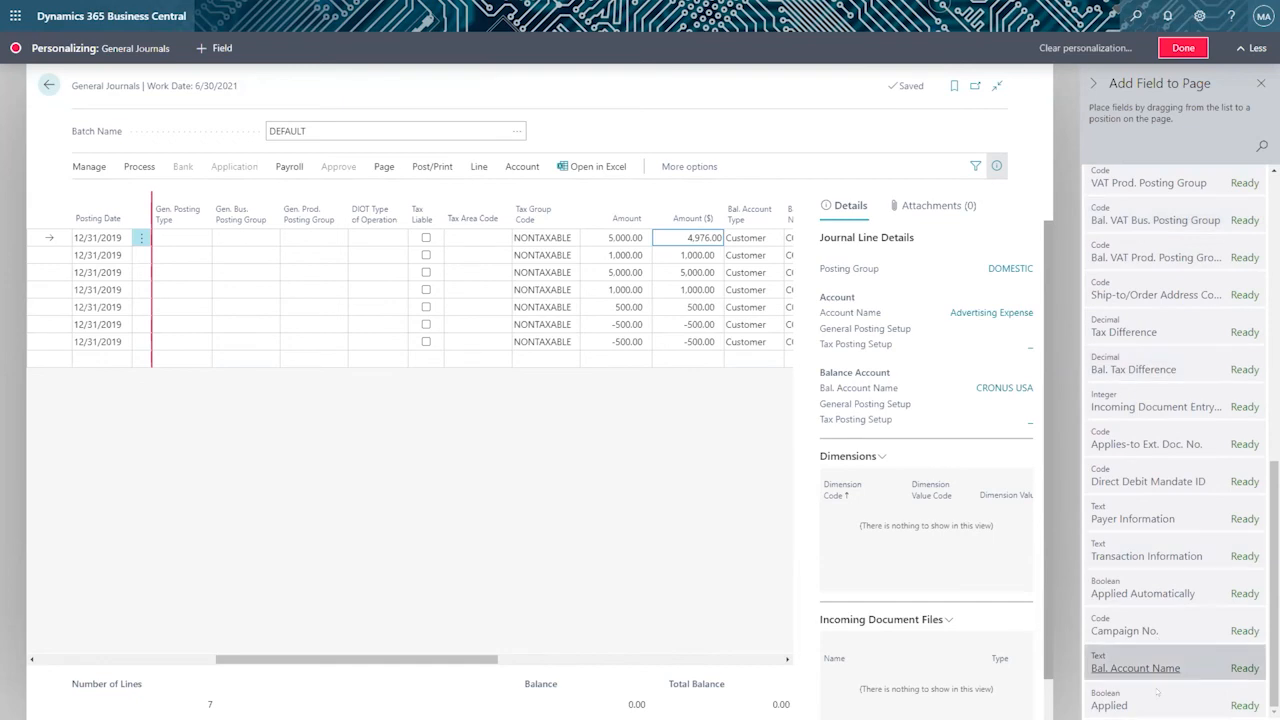
{"action": "scroll", "coordinate": [1165, 520], "scroll_direction": "up", "scroll_amount": 10}
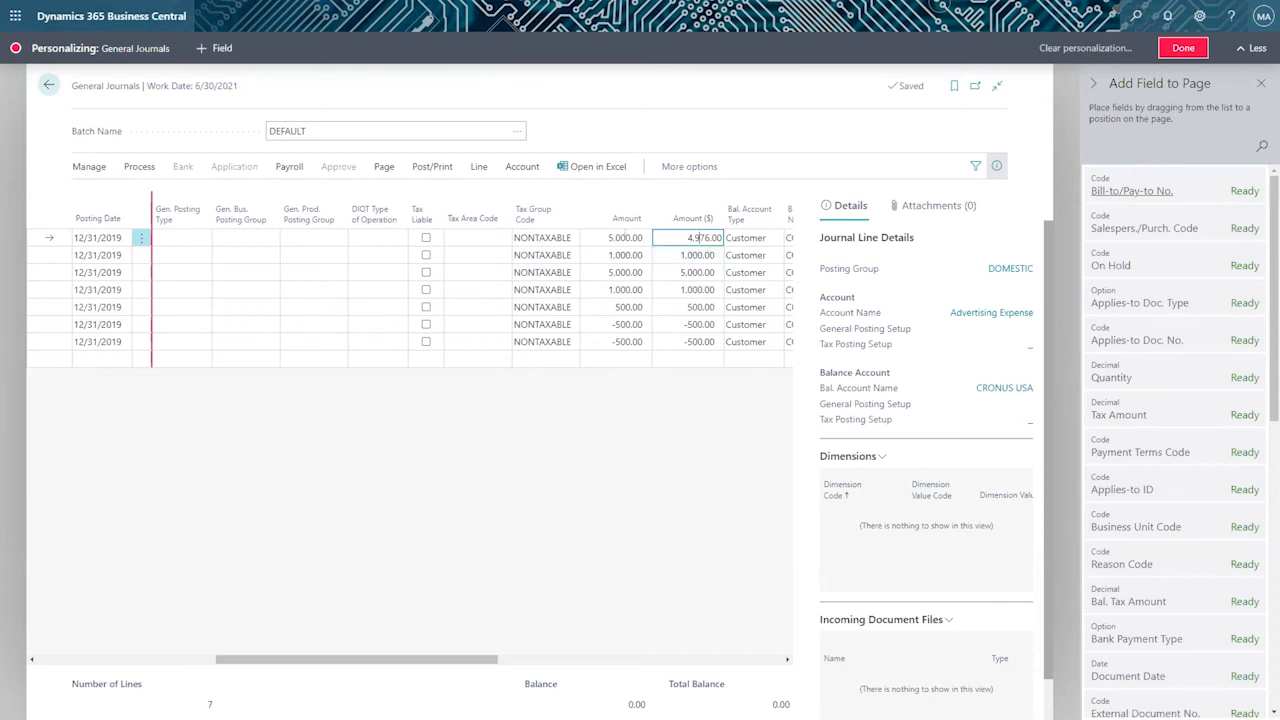
{"action": "left_click", "coordinate": [620, 238]}
{"action": "left_click", "coordinate": [688, 238]}
{"action": "left_click", "coordinate": [1163, 46]}
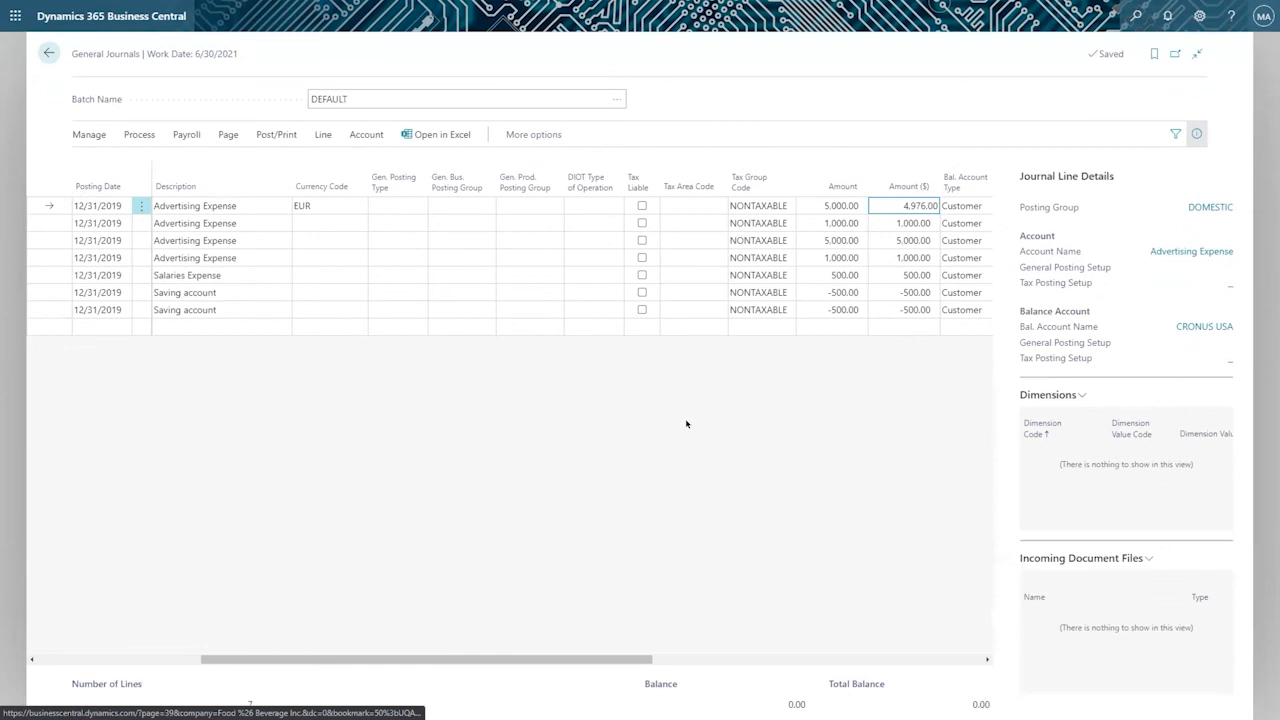
View the EUR exchange rate of the first journal line, close it without changes and select the line's Amount.
{"action": "left_click", "coordinate": [315, 205]}
{"action": "left_click", "coordinate": [357, 205]}
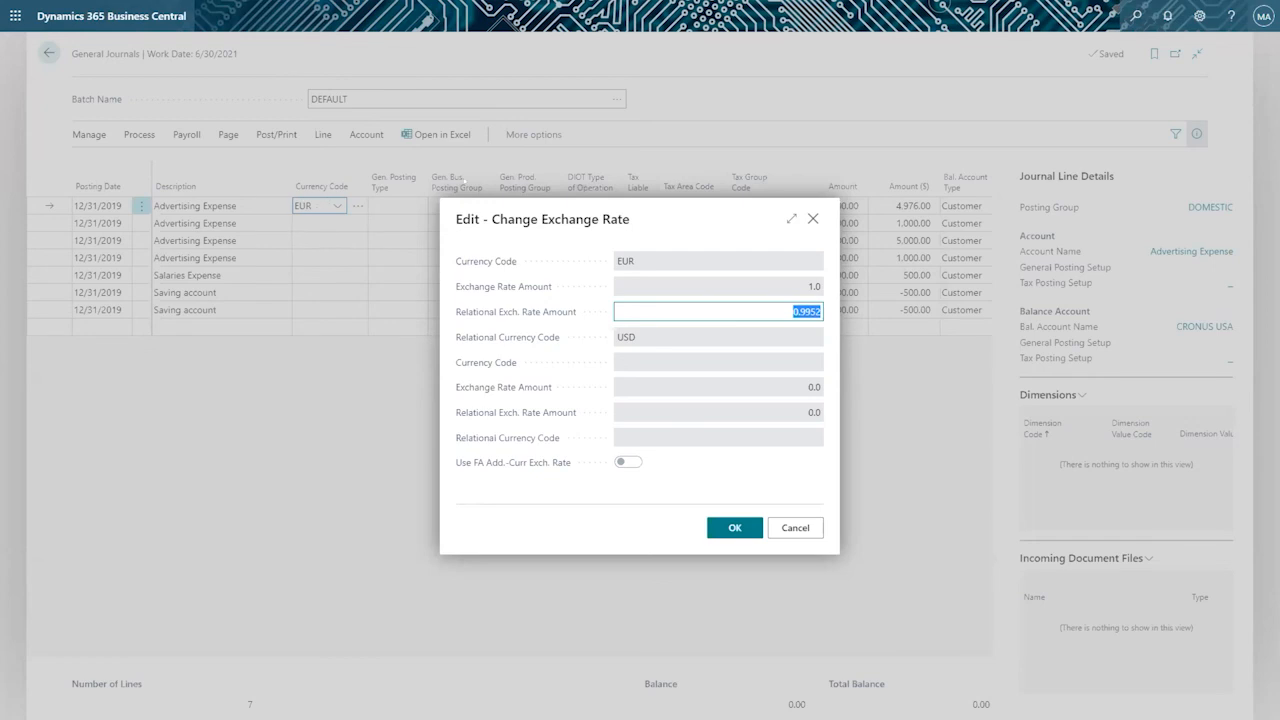
{"action": "left_click", "coordinate": [813, 218]}
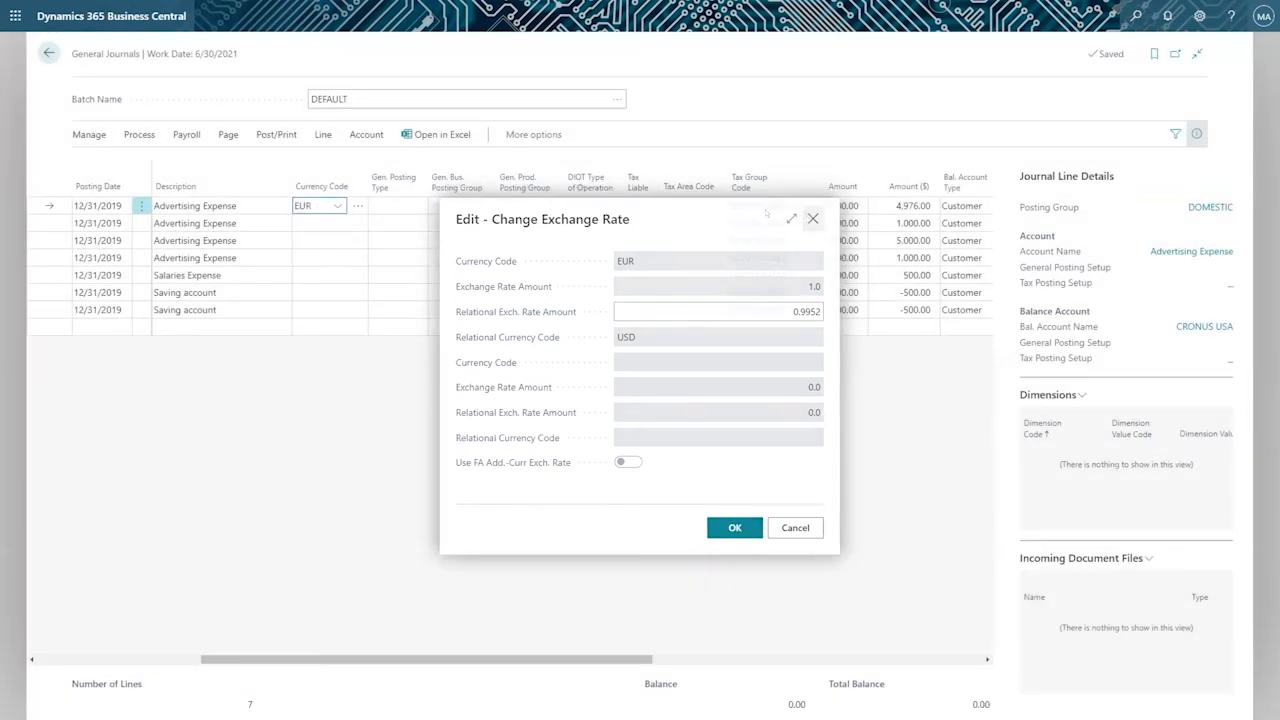
{"action": "left_click", "coordinate": [832, 206]}
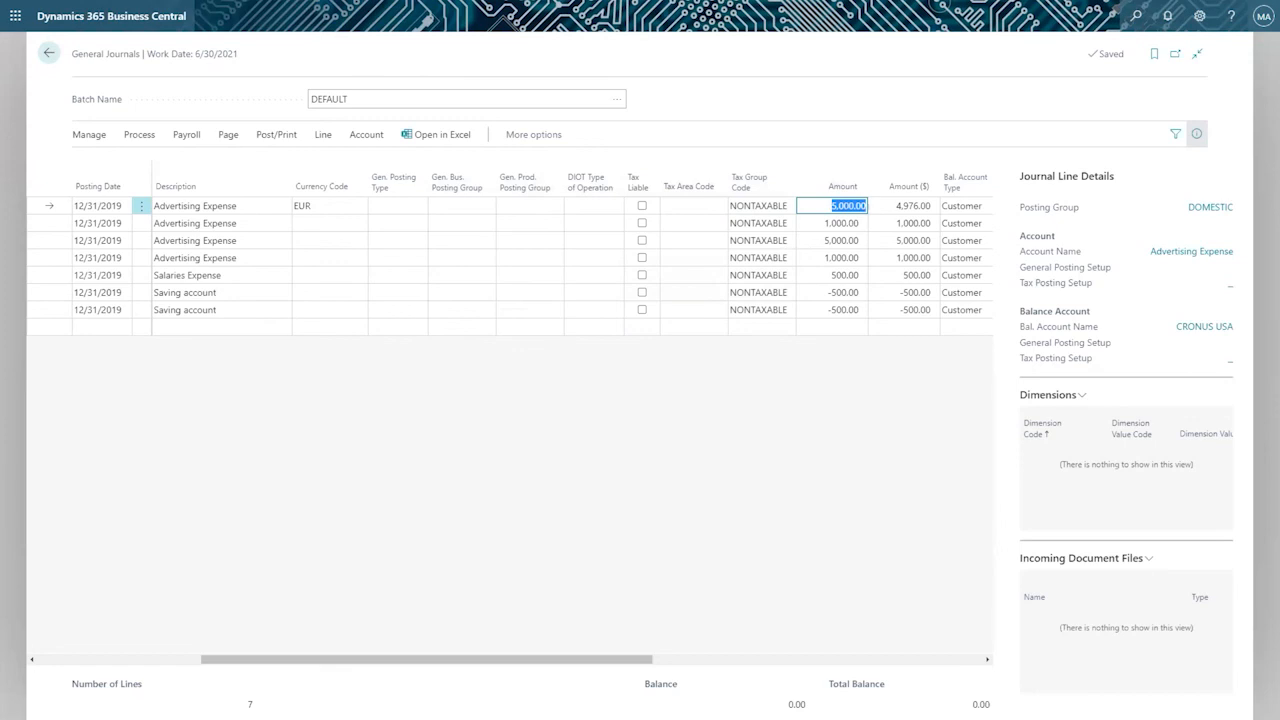
Set the relational exchange rate amount of the first journal line to 0.8 and check the line's Amount ($).
{"action": "left_click", "coordinate": [890, 206]}
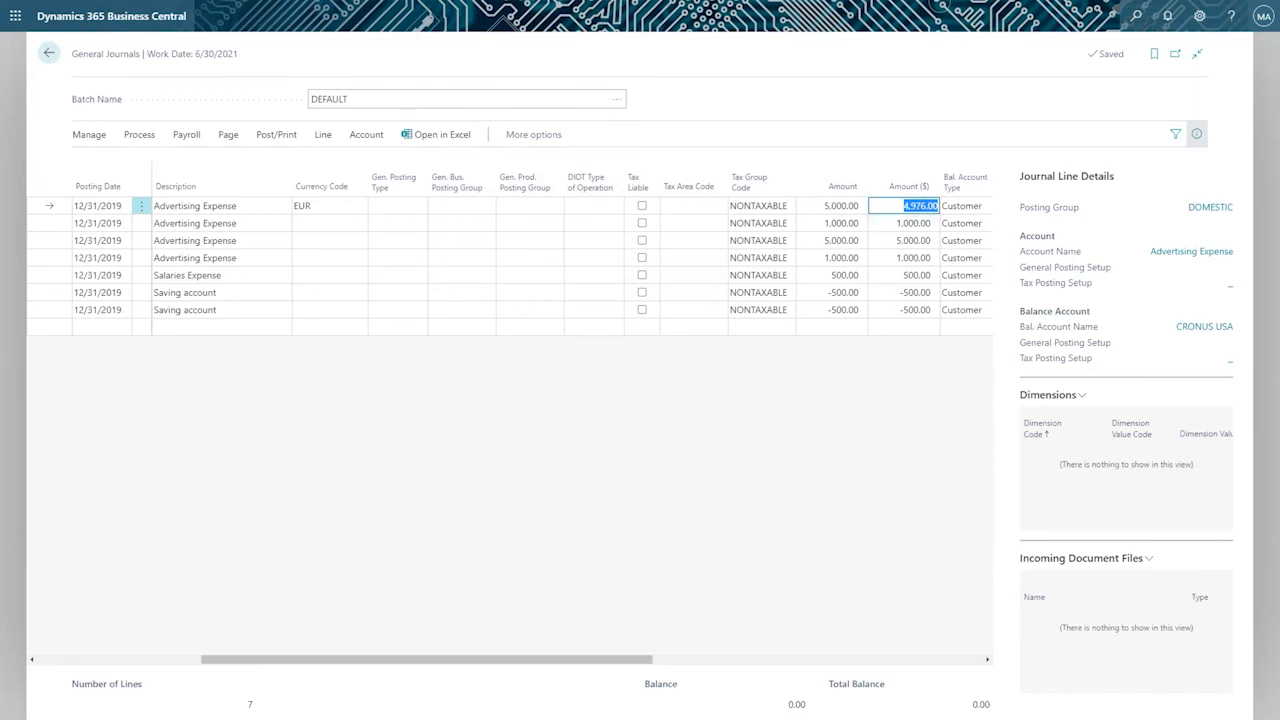
{"action": "left_click", "coordinate": [318, 205]}
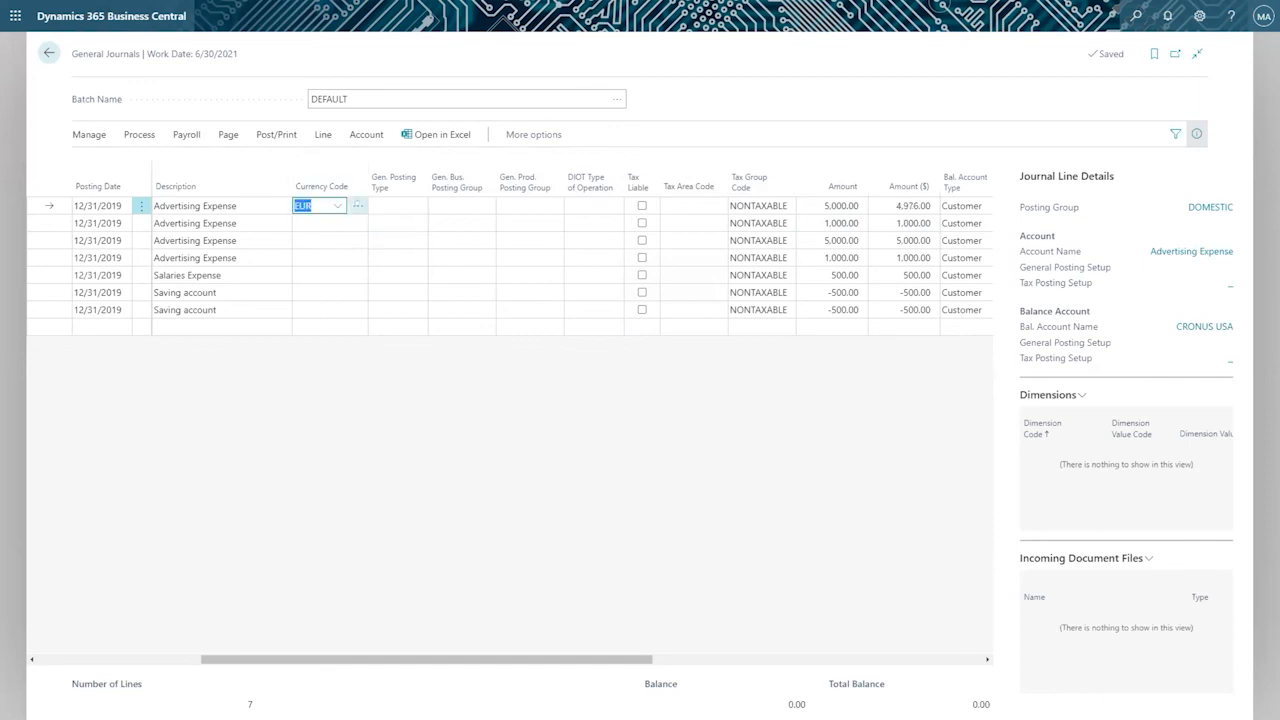
{"action": "left_click", "coordinate": [357, 205]}
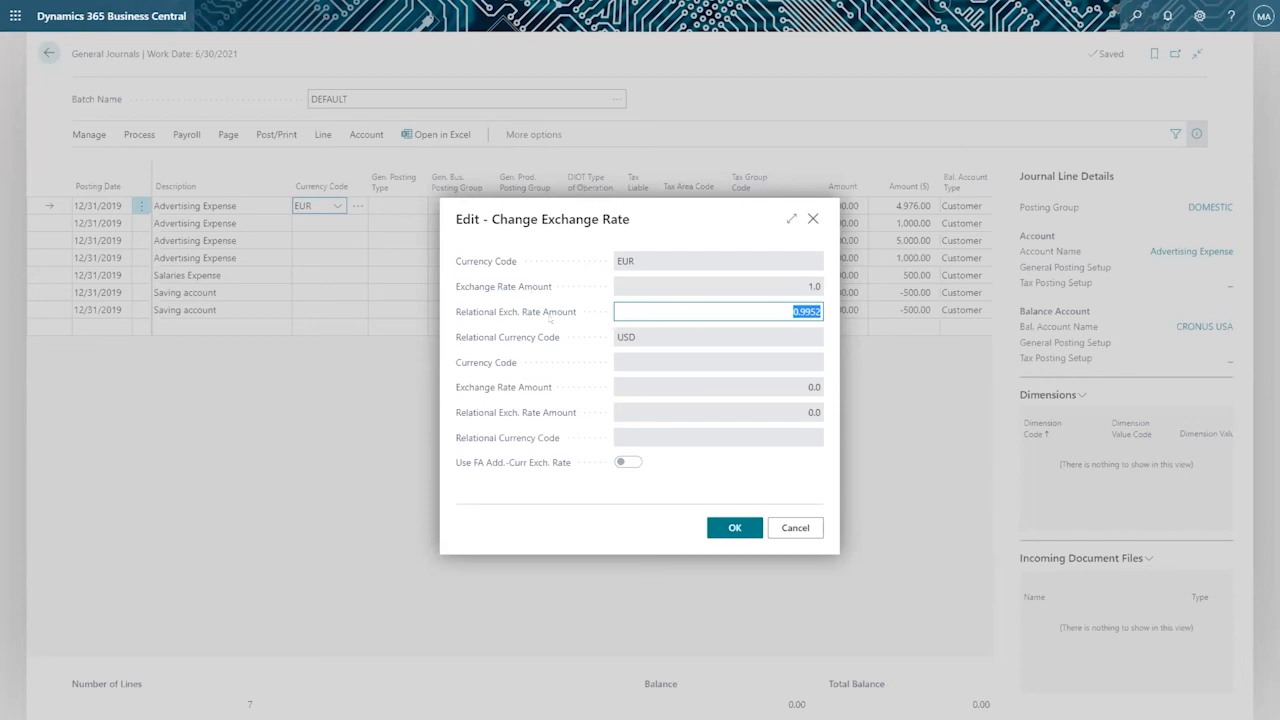
{"action": "mouse_move", "coordinate": [517, 315]}
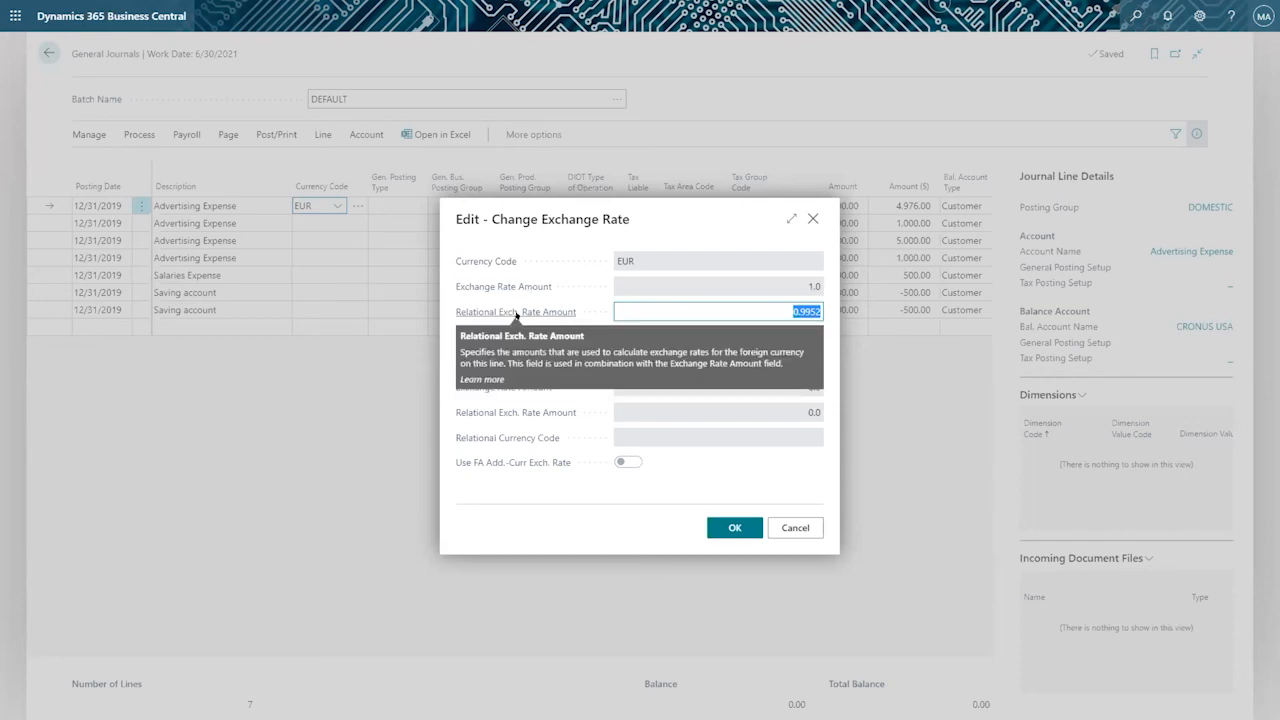
{"action": "left_click", "coordinate": [770, 310]}
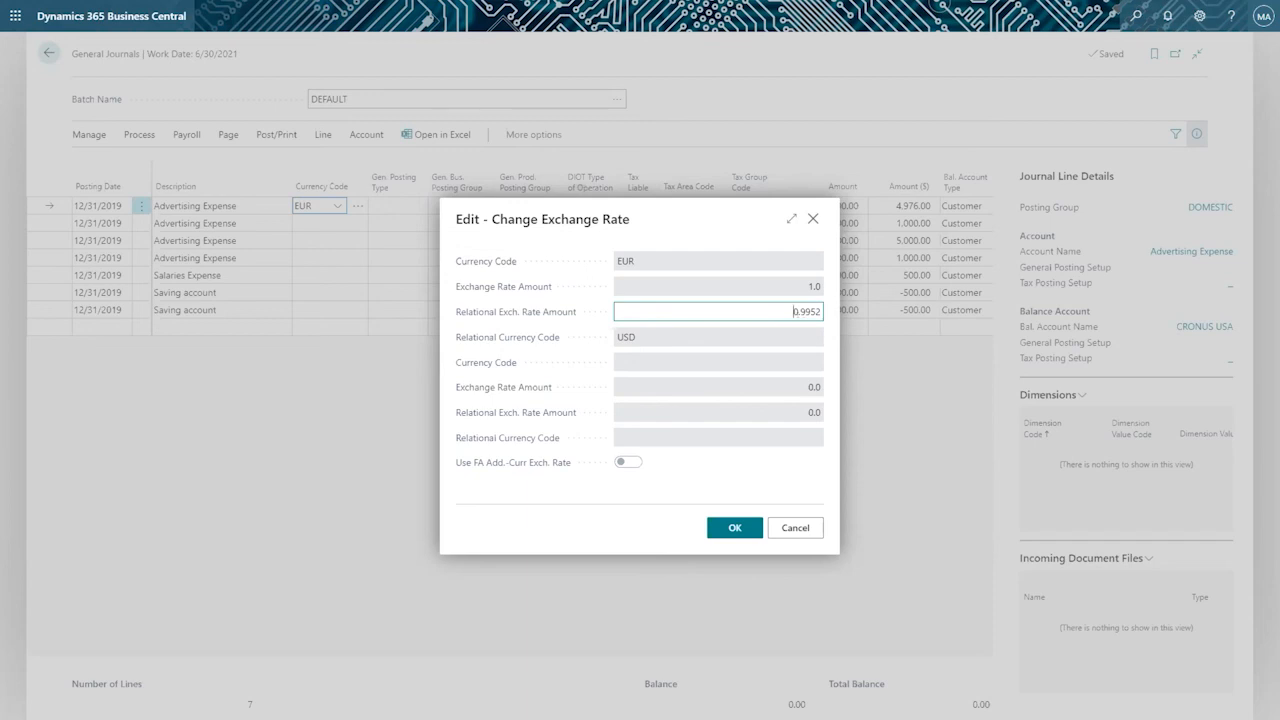
{"action": "double_click", "coordinate": [805, 311]}
{"action": "type", "text": ".8"}
{"action": "key", "text": "Tab"}
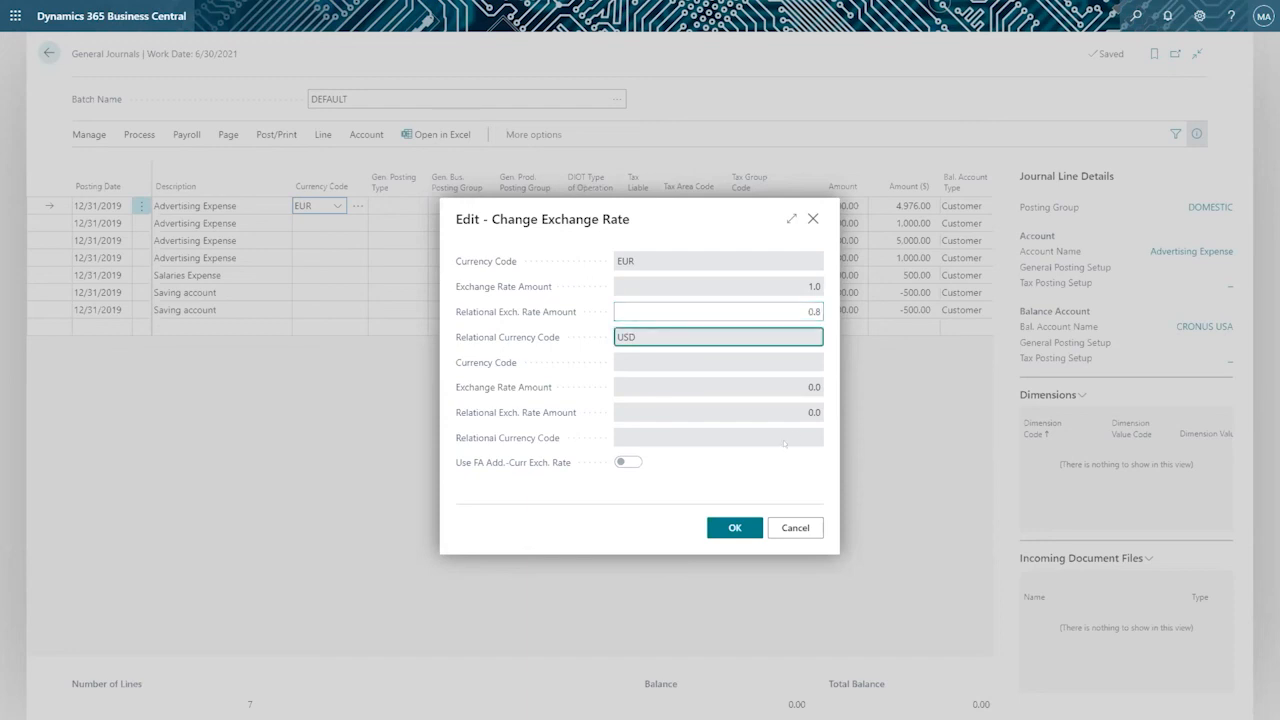
{"action": "left_click", "coordinate": [725, 520]}
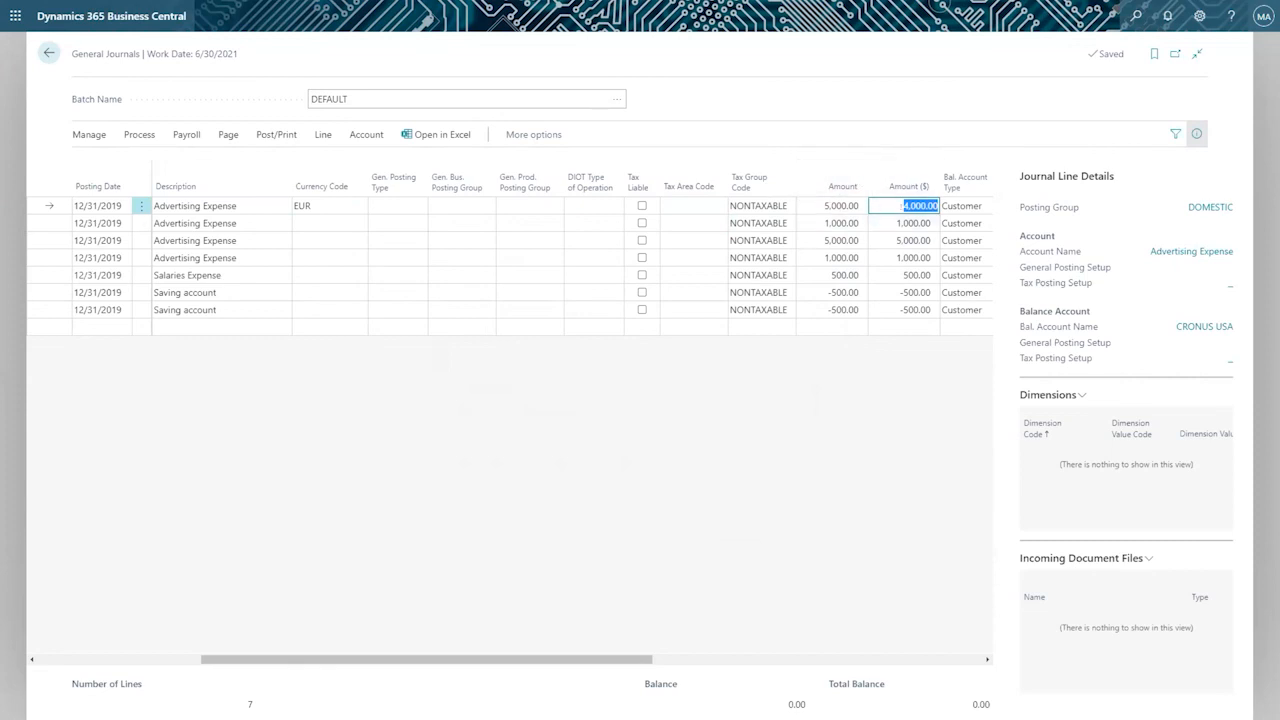
{"action": "left_click", "coordinate": [903, 205]}
{"action": "left_click", "coordinate": [140, 134]}
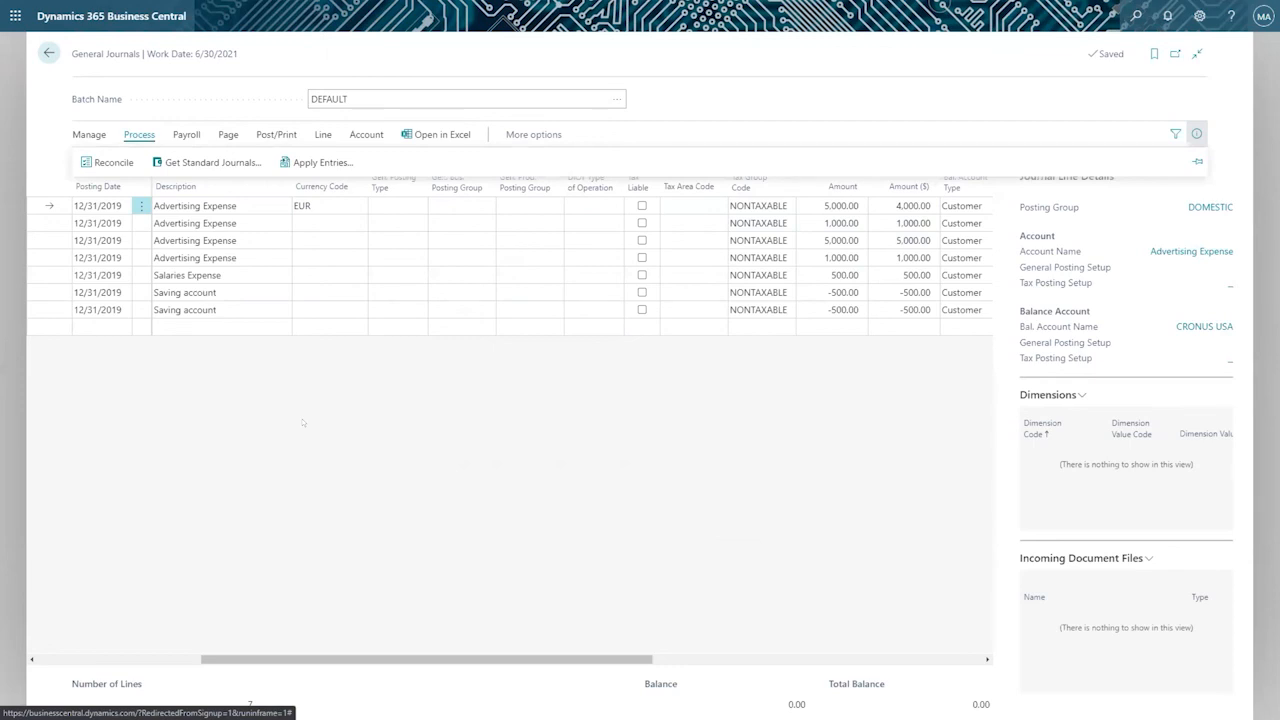
{"action": "left_click", "coordinate": [326, 223]}
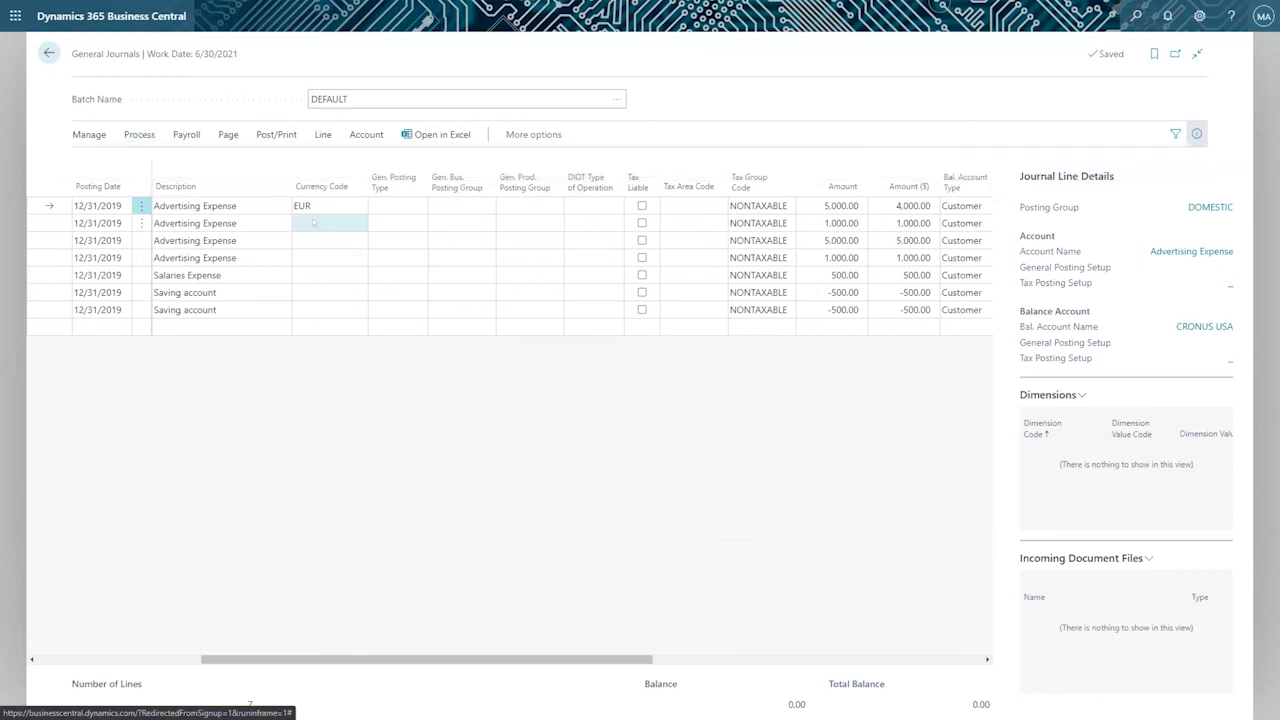
{"action": "key", "text": "Escape"}
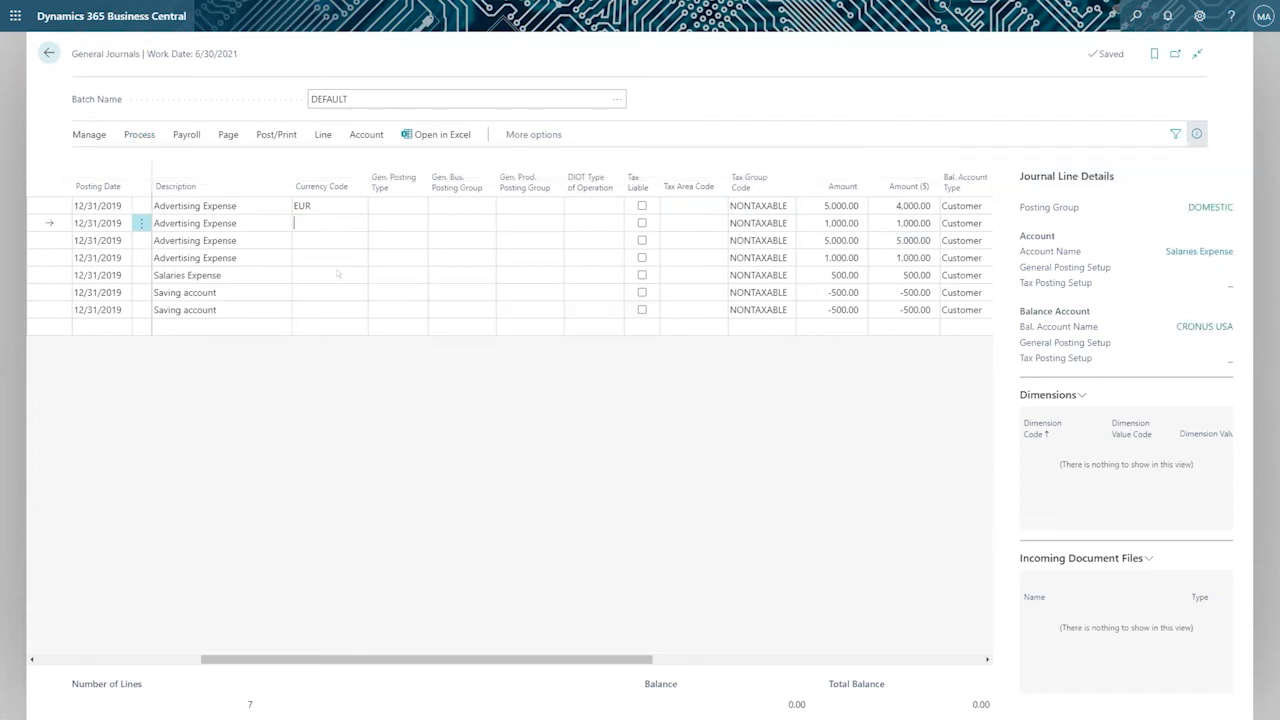
{"action": "left_click_drag", "start_coordinate": [72, 54], "coordinate": [250, 254]}
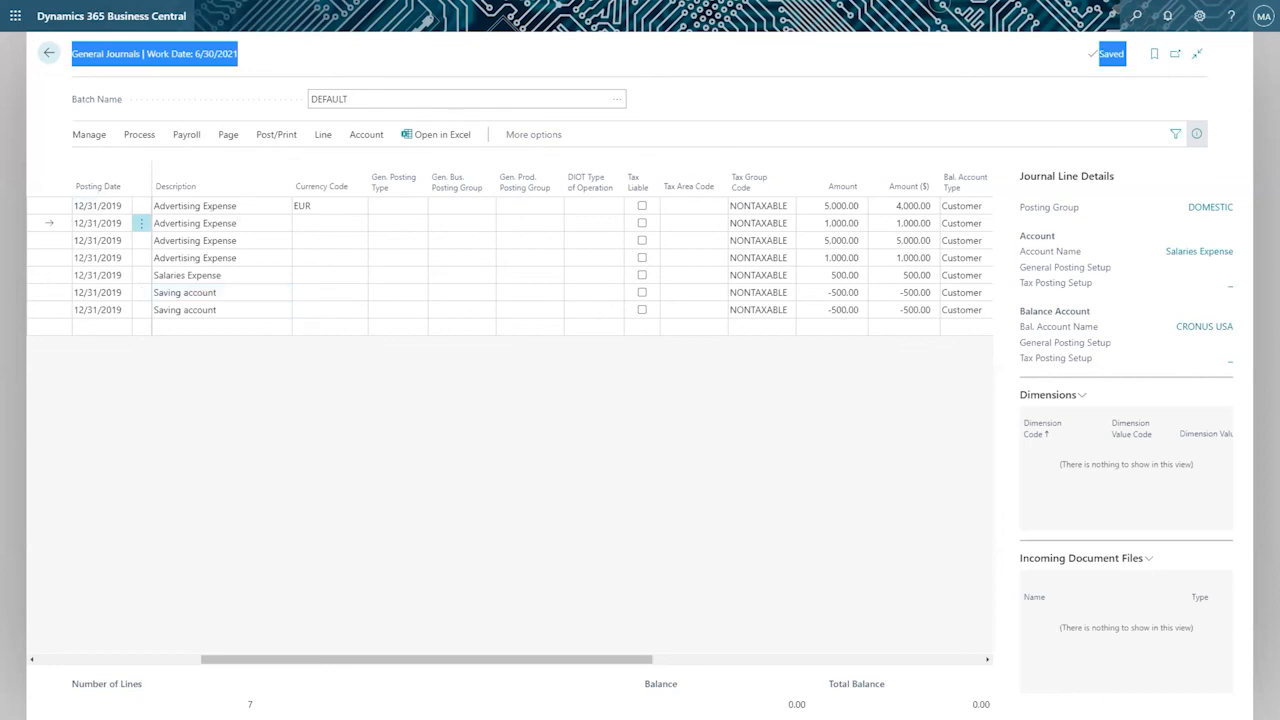
{"action": "left_click", "coordinate": [199, 206]}
{"action": "left_click", "coordinate": [313, 206]}
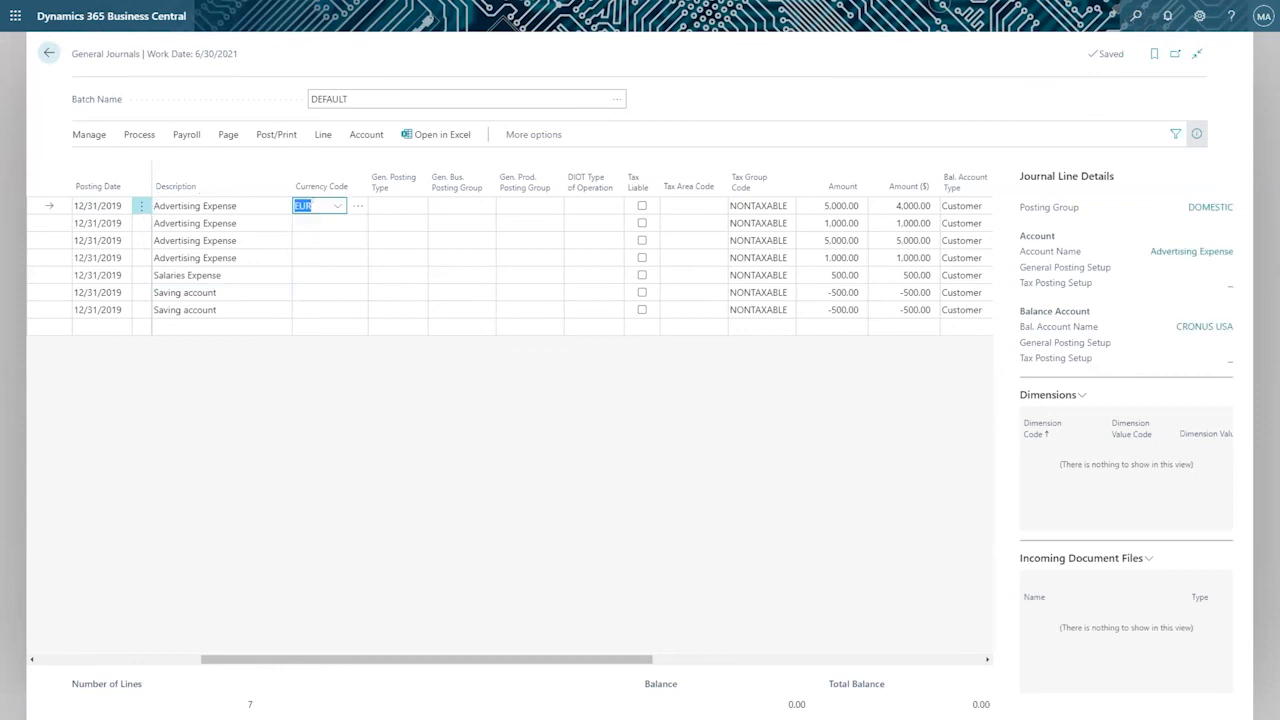
{"action": "left_click_drag", "start_coordinate": [71, 50], "coordinate": [160, 64]}
{"action": "left_click", "coordinate": [162, 68]}
Review the first journal line's account type options, account number and the customers available as its balancing account.
{"action": "left_click_drag", "start_coordinate": [242, 658], "coordinate": [80, 620]}
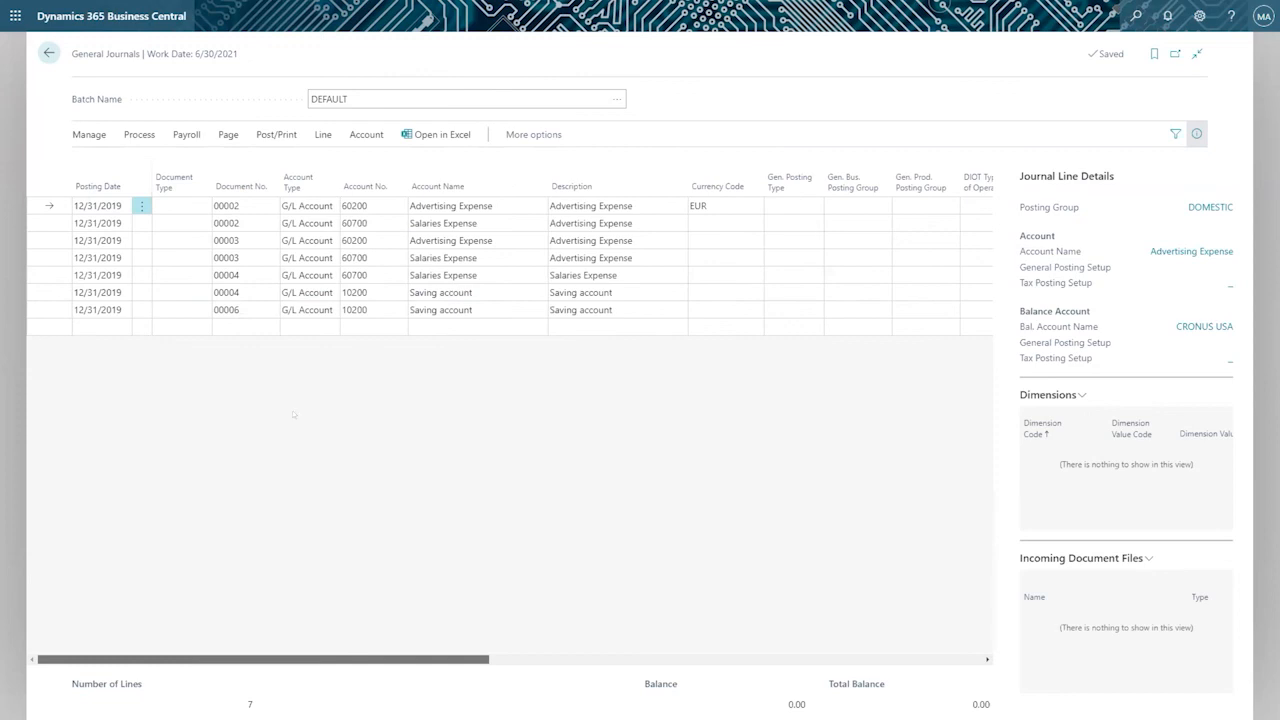
{"action": "left_click", "coordinate": [333, 206]}
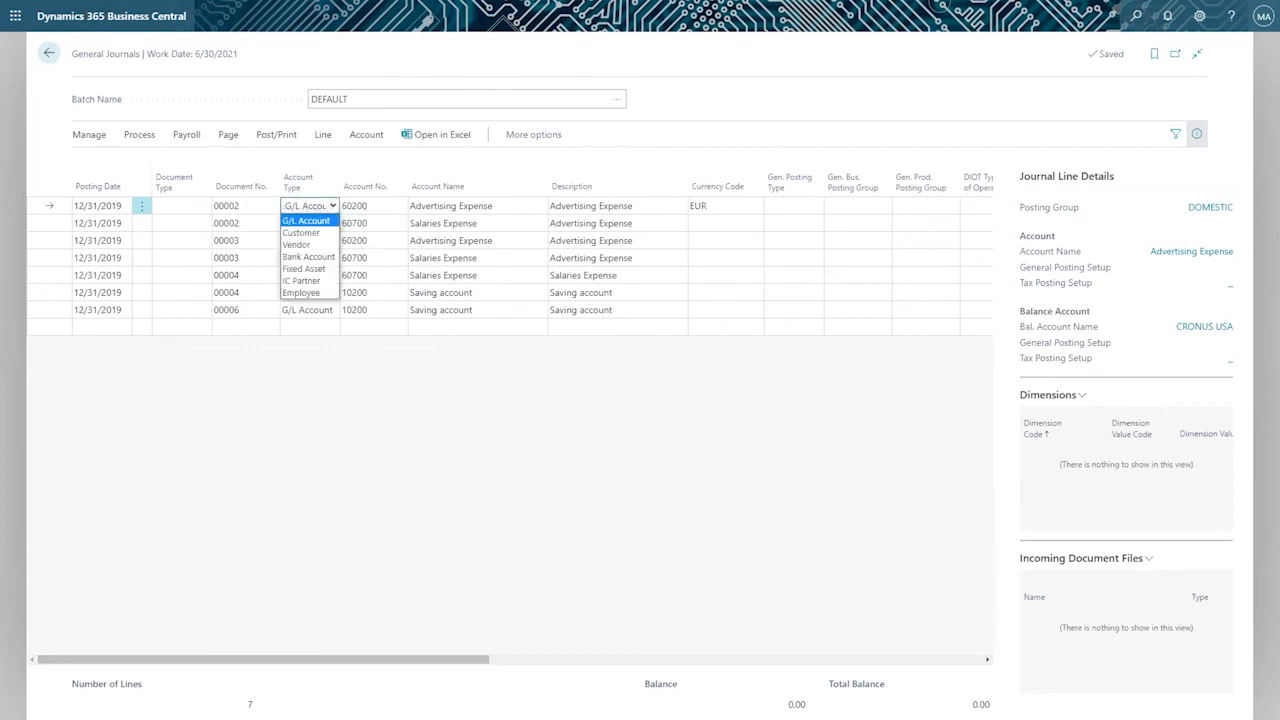
{"action": "key", "text": "Tab"}
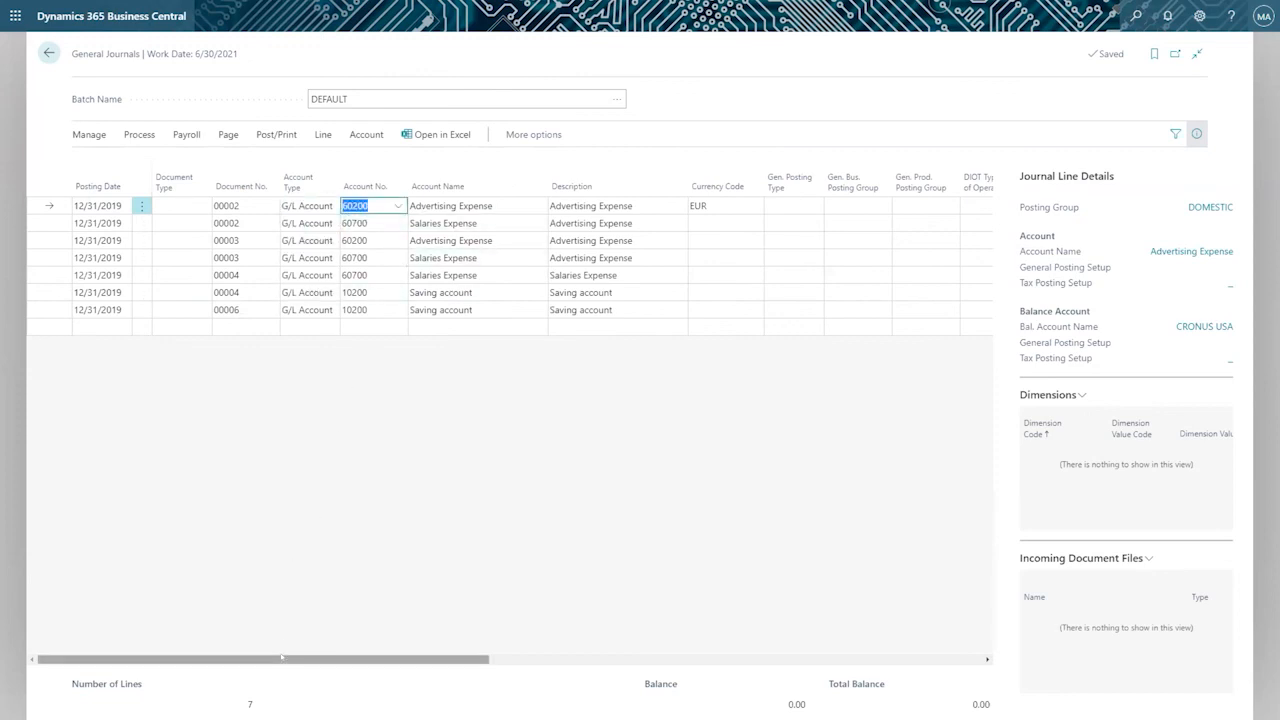
{"action": "left_click_drag", "start_coordinate": [284, 658], "coordinate": [572, 635]}
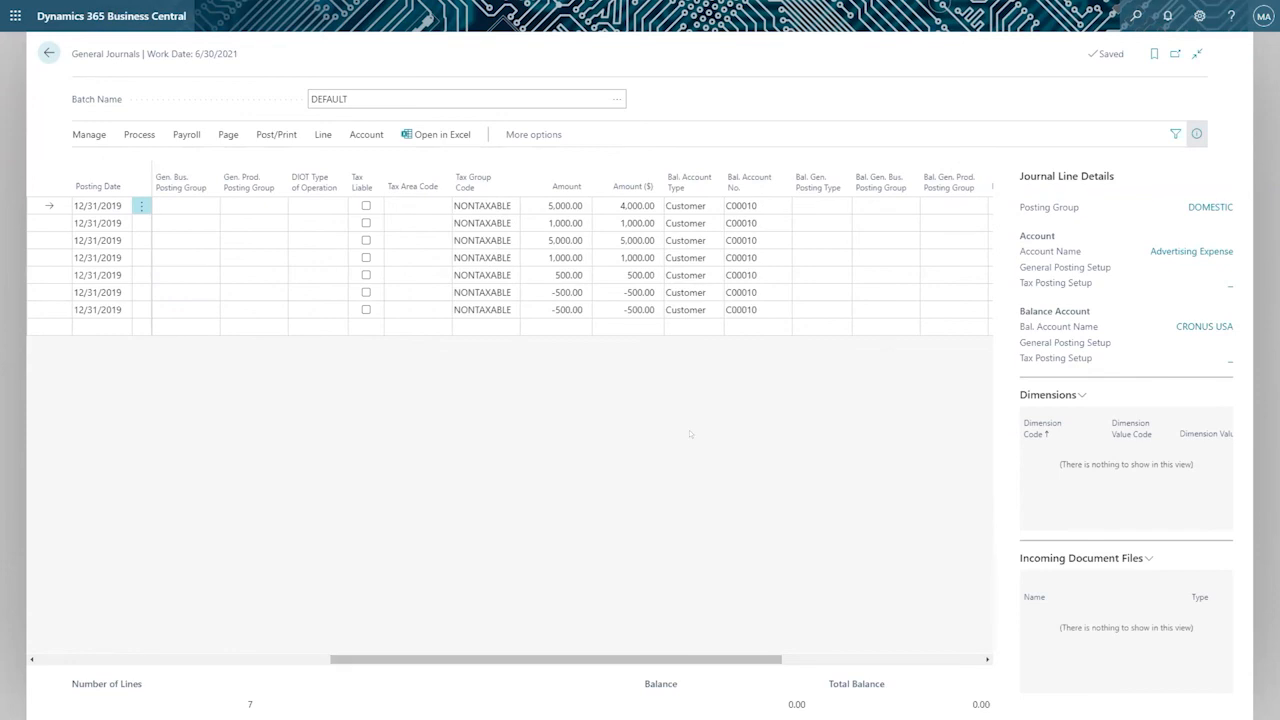
{"action": "left_click", "coordinate": [762, 204]}
{"action": "left_click", "coordinate": [780, 205]}
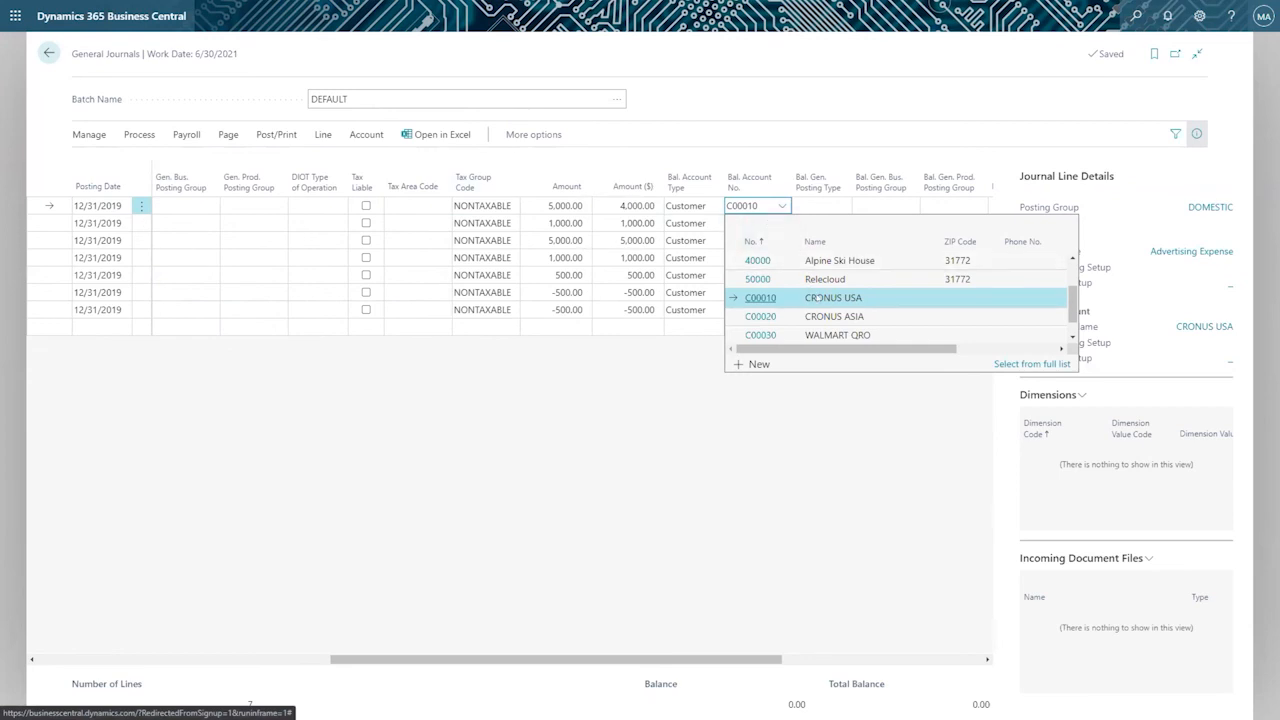
Set the first journal line's balancing account type to Bank Account and its balancing account number to CHECKING.
{"action": "left_click", "coordinate": [697, 205]}
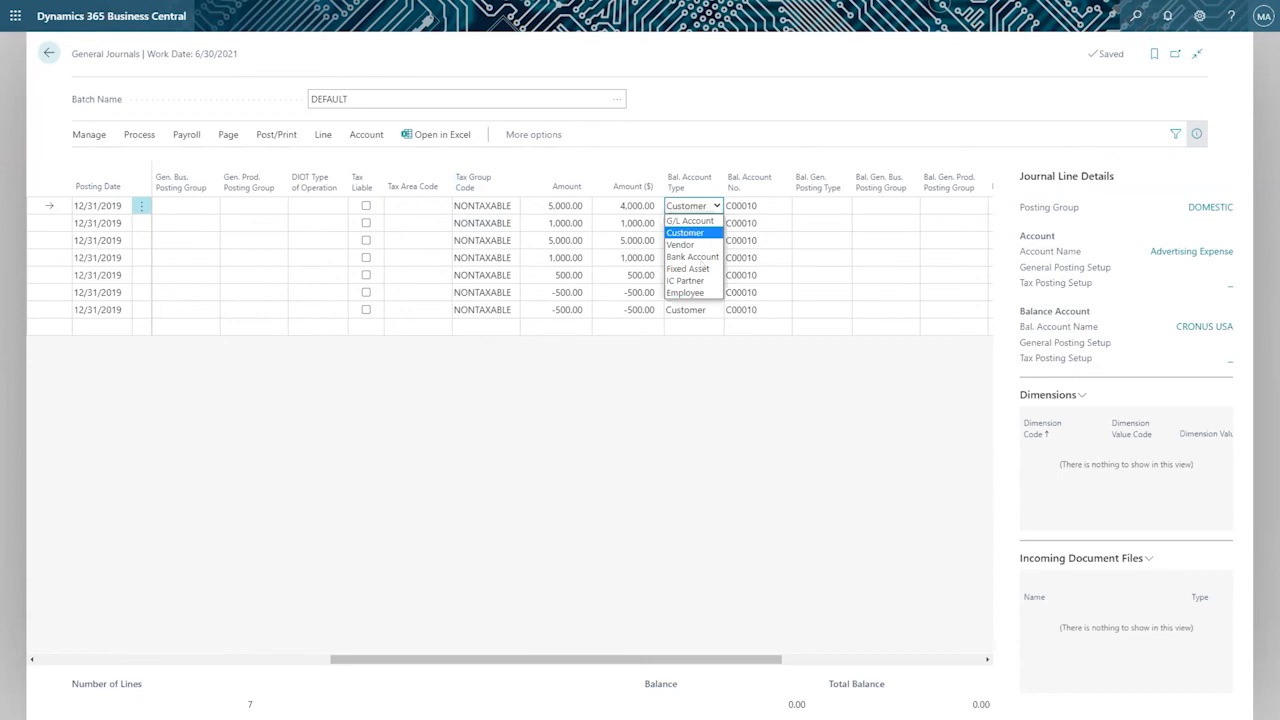
{"action": "left_click", "coordinate": [698, 256]}
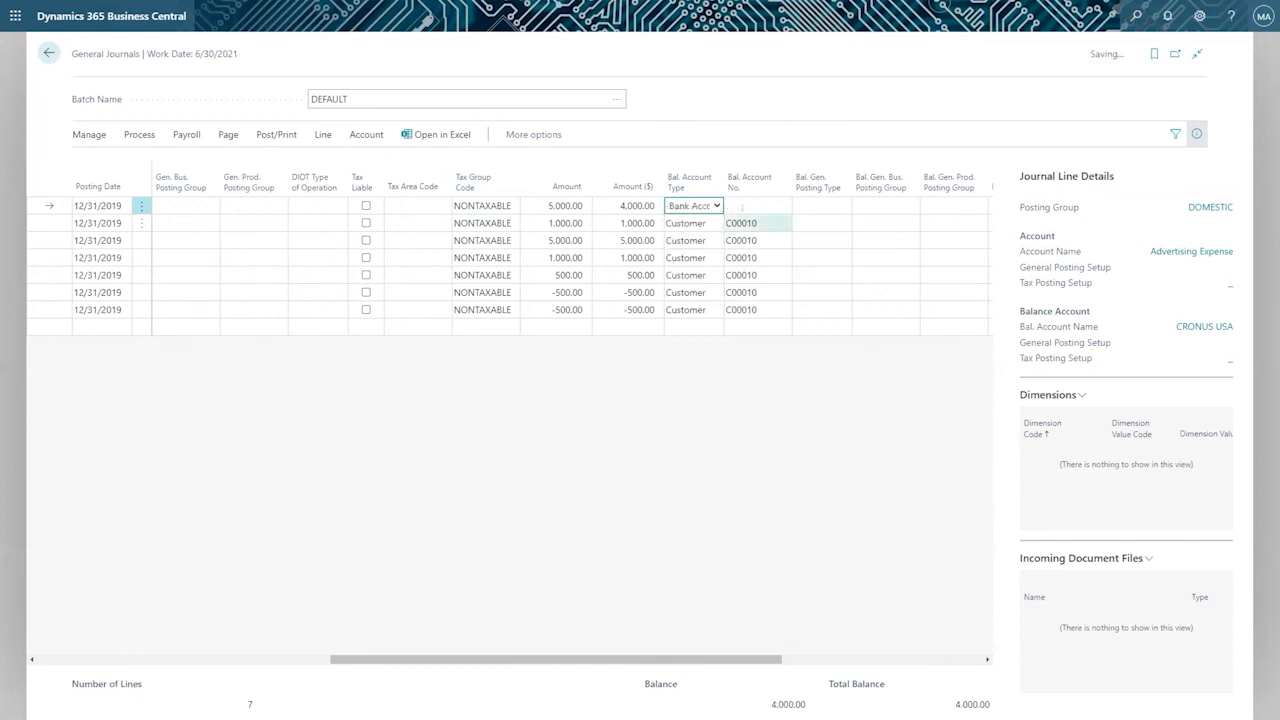
{"action": "left_click", "coordinate": [744, 204]}
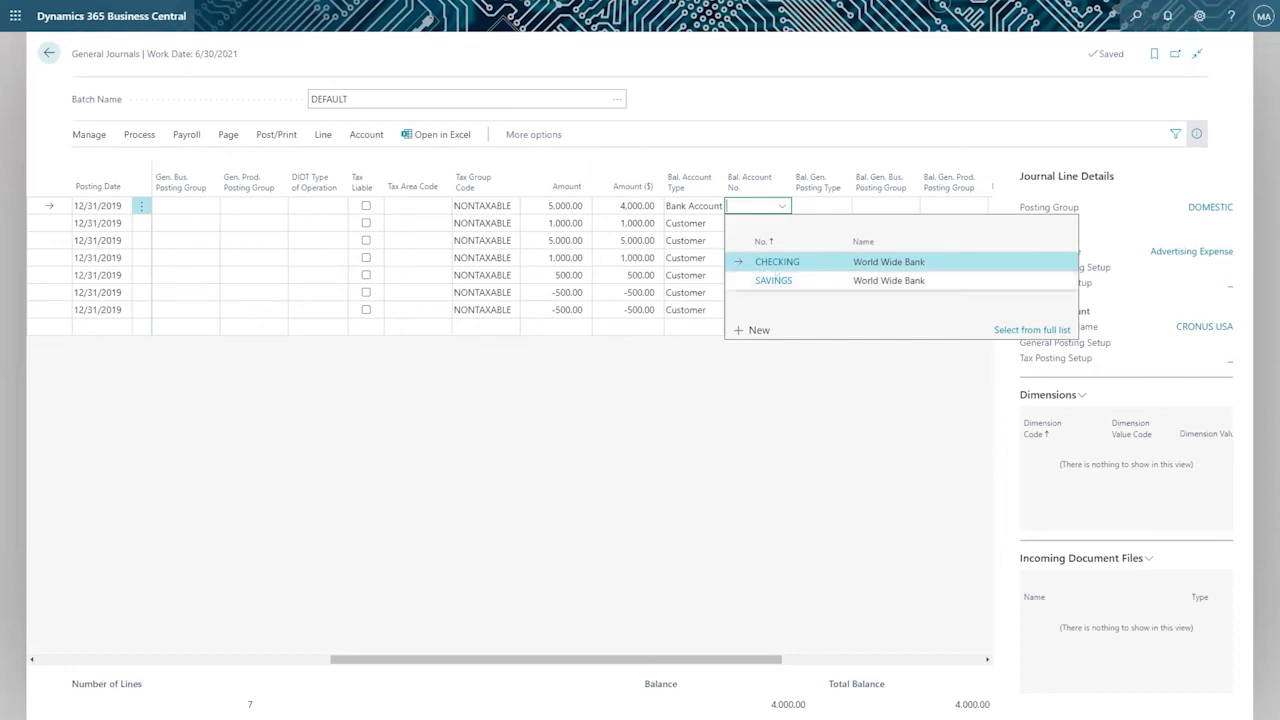
{"action": "left_click", "coordinate": [776, 262]}
{"action": "left_click", "coordinate": [807, 205]}
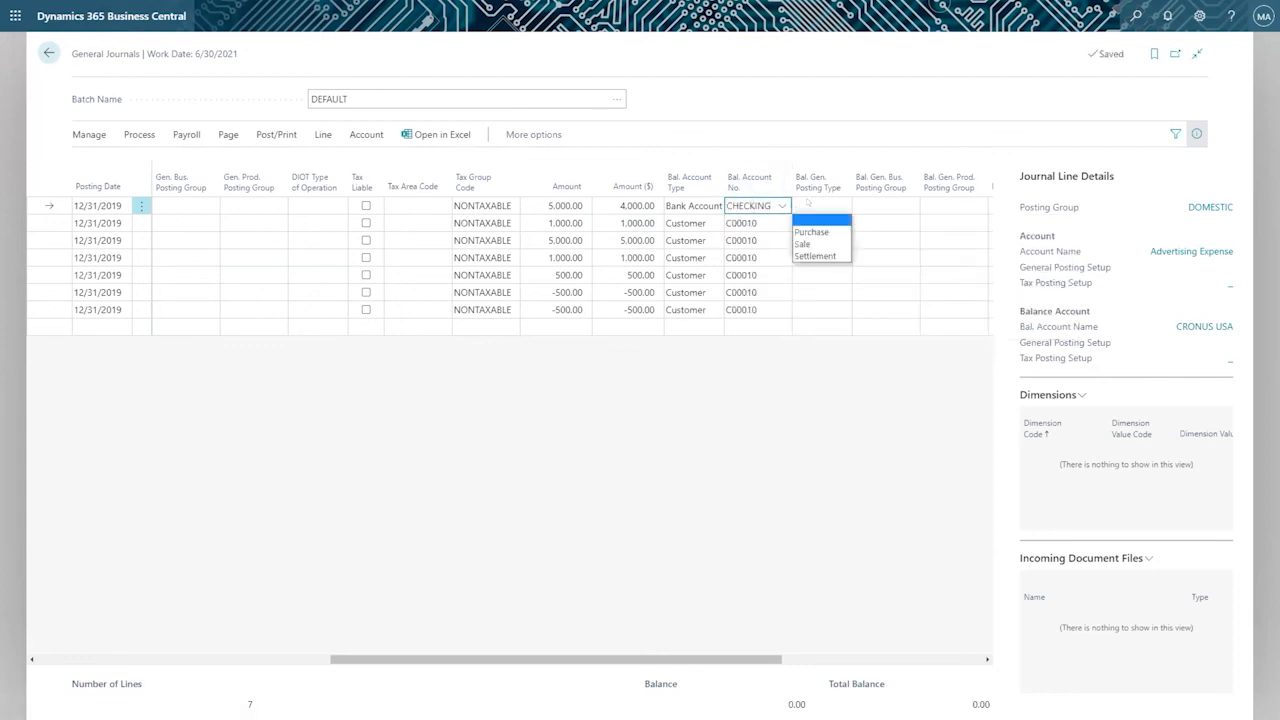
{"action": "left_click", "coordinate": [860, 128]}
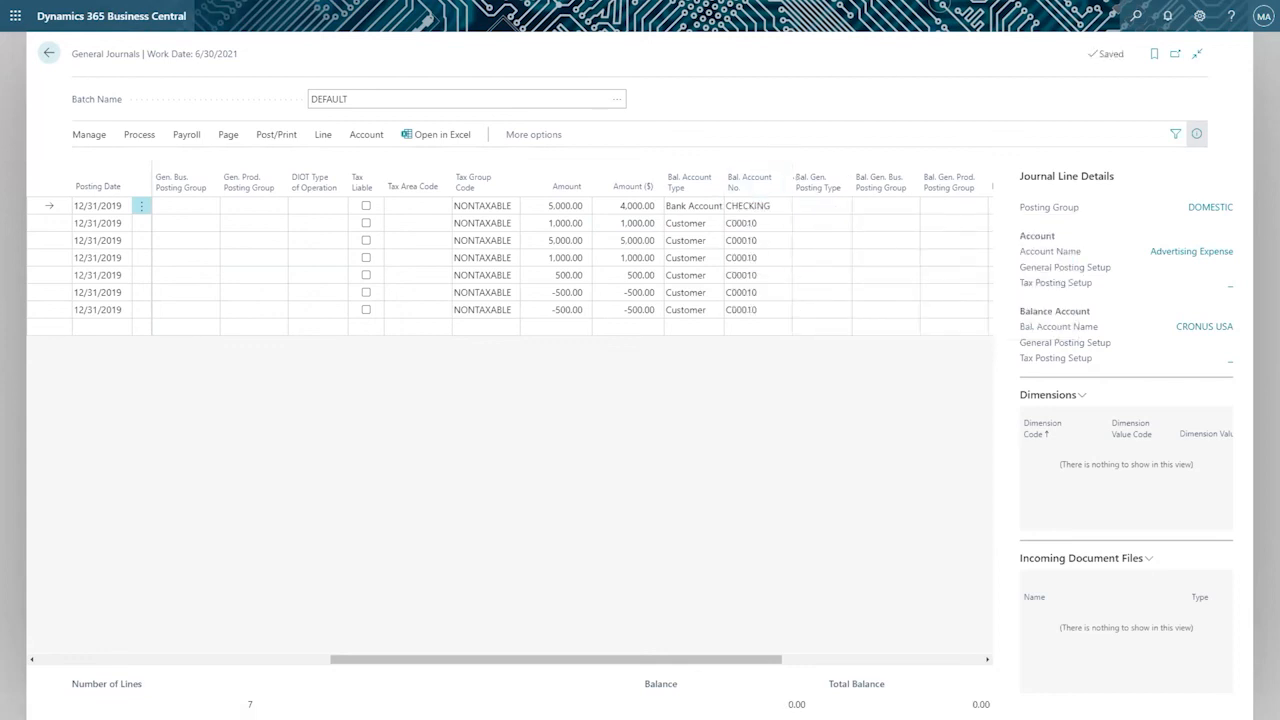
Check the first journal line's Amount, balancing account number and Amount ($) against each other.
{"action": "left_click", "coordinate": [549, 205]}
{"action": "left_click", "coordinate": [749, 206]}
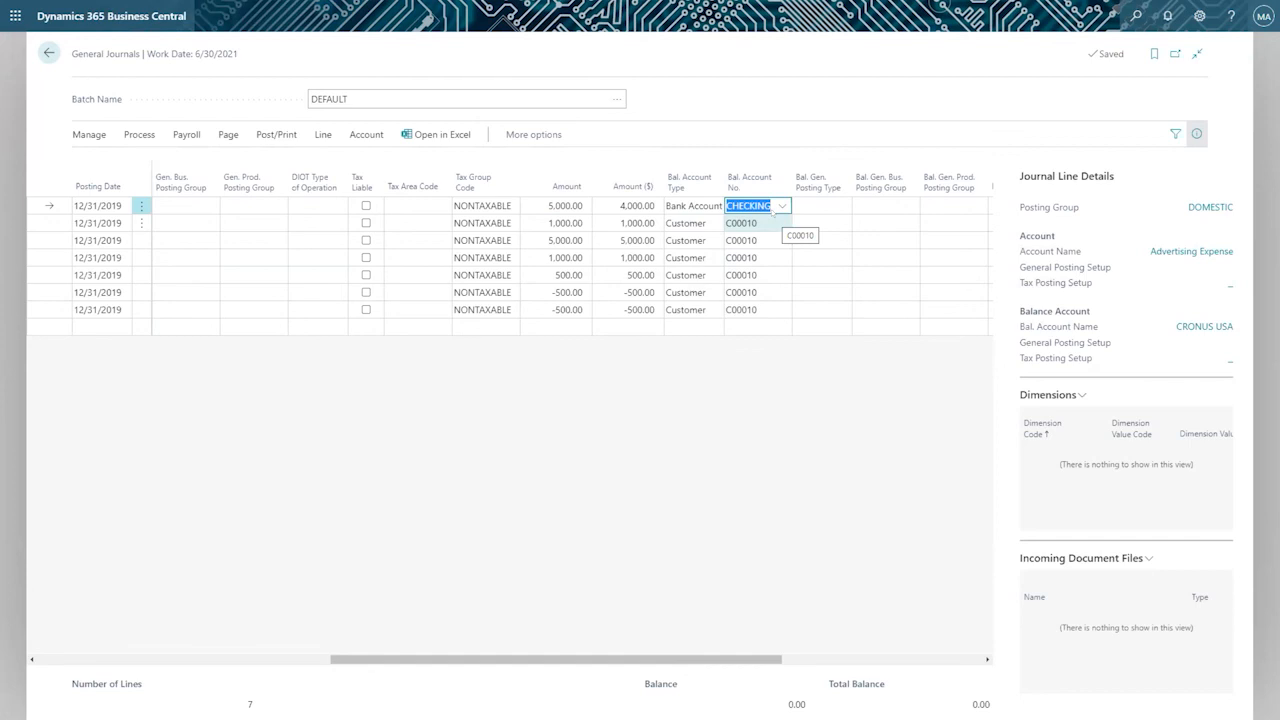
{"action": "left_click", "coordinate": [621, 207]}
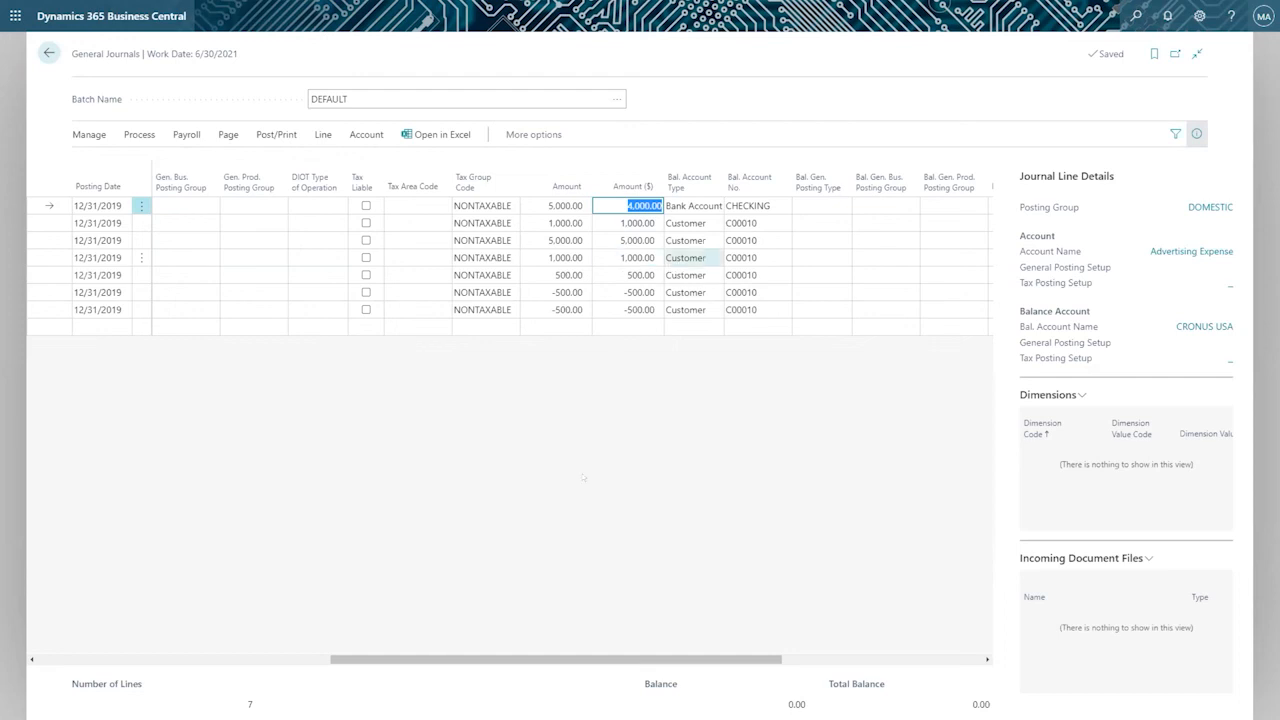
Enter 0.9 as the relational exchange rate amount of the first journal line and cancel the change.
{"action": "left_click_drag", "start_coordinate": [486, 659], "coordinate": [195, 612]}
{"action": "left_click", "coordinate": [725, 206]}
{"action": "left_click", "coordinate": [754, 205]}
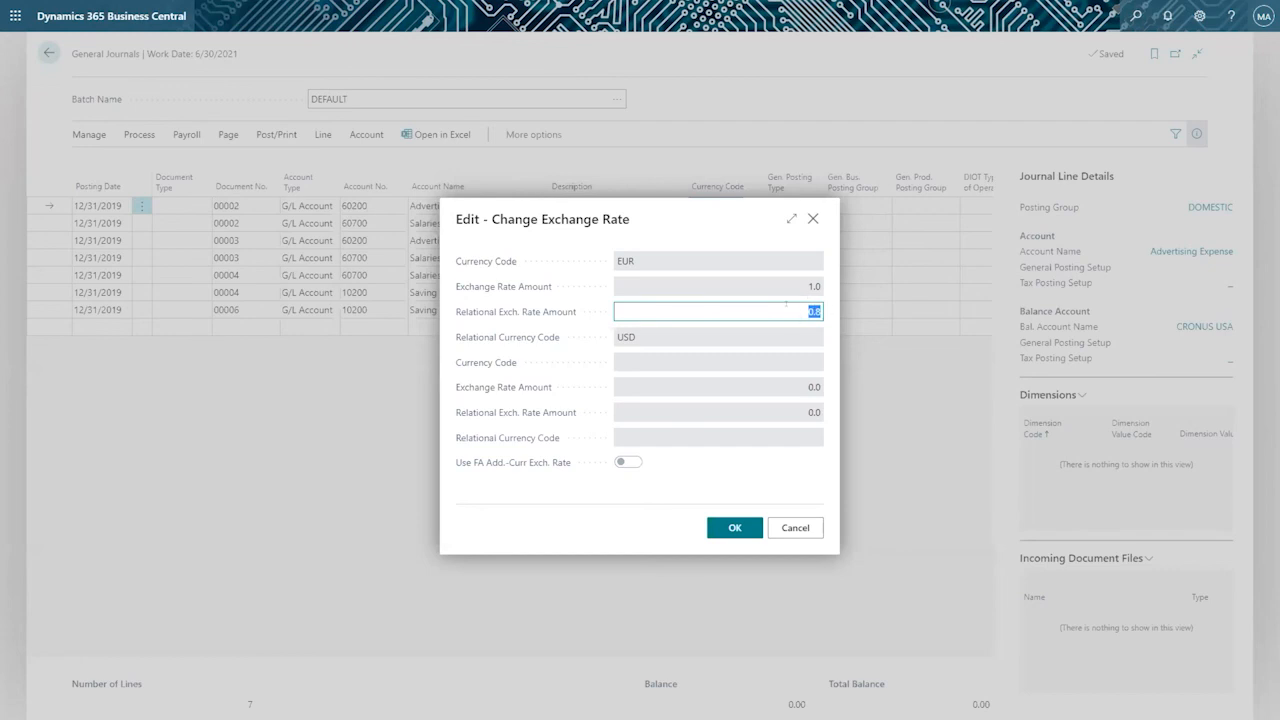
{"action": "key", "text": "BackSpace"}
{"action": "key", "text": "Tab"}
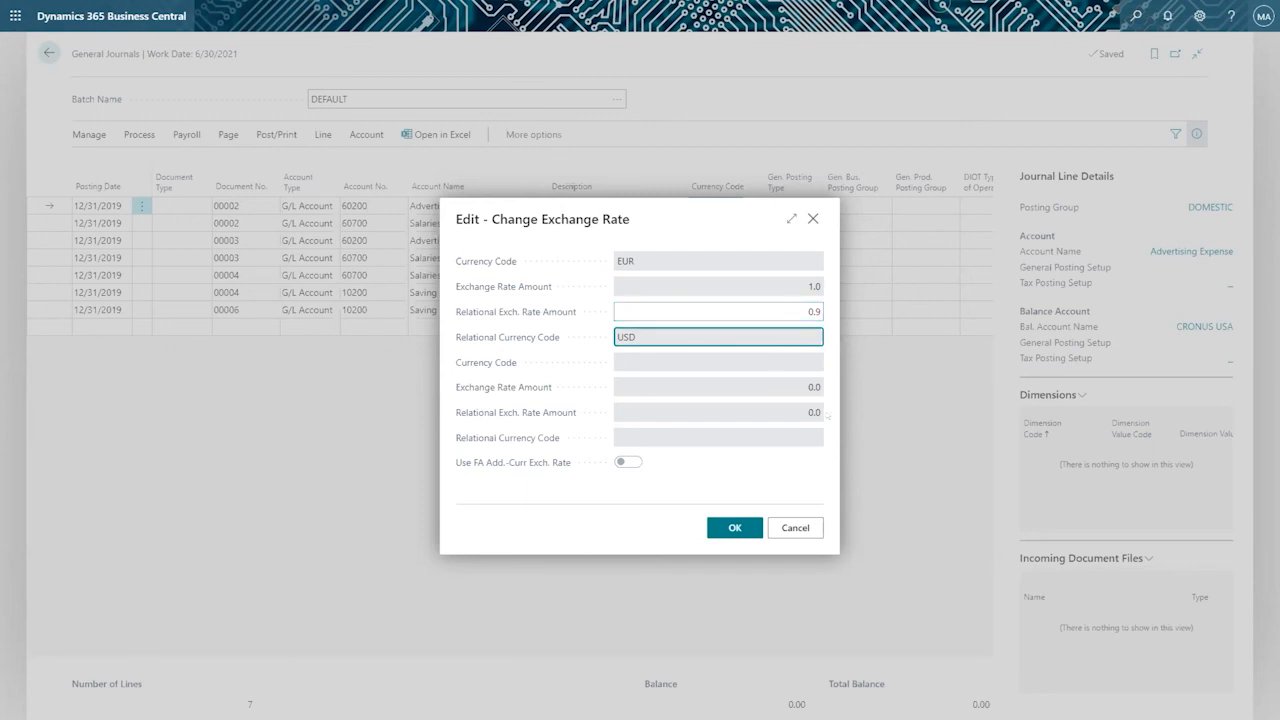
{"action": "left_click", "coordinate": [790, 527]}
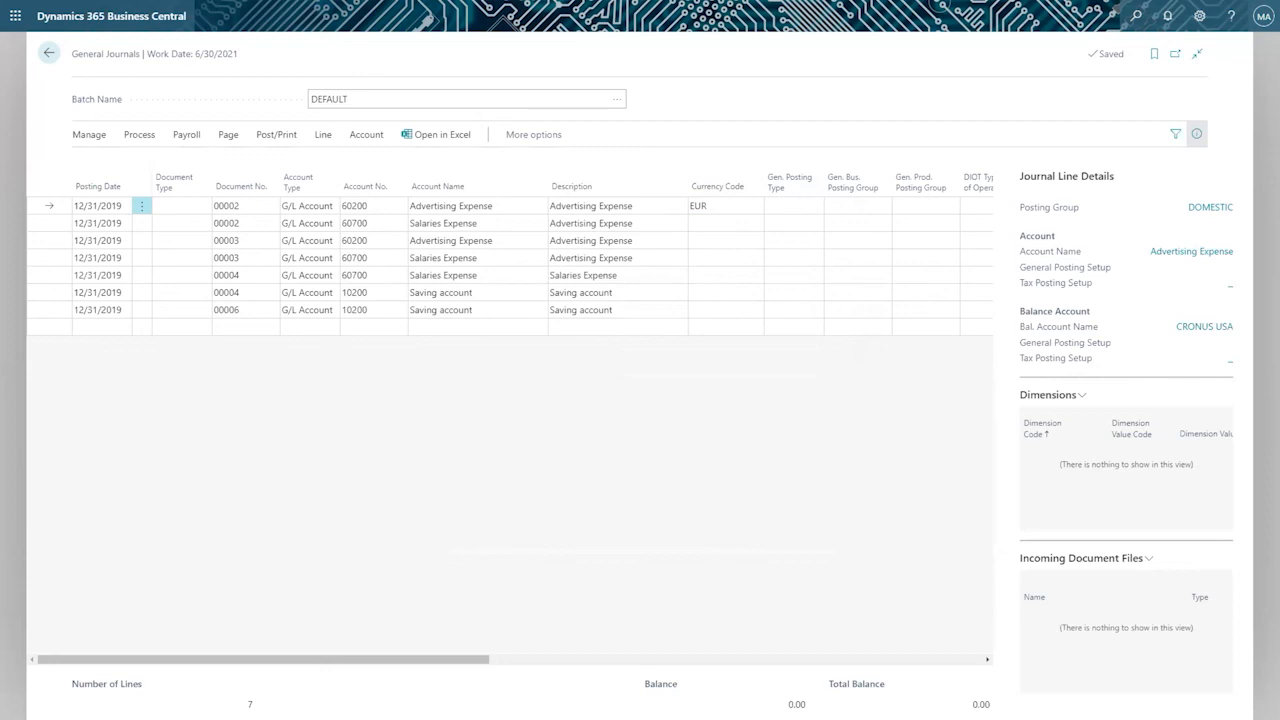
Switch to the PowerPoint presentation on currencies and exchange rates and go to its last slide.
{"action": "key", "text": "alt+Tab"}
{"action": "scroll", "coordinate": [636, 265], "scroll_direction": "down", "scroll_amount": 1}
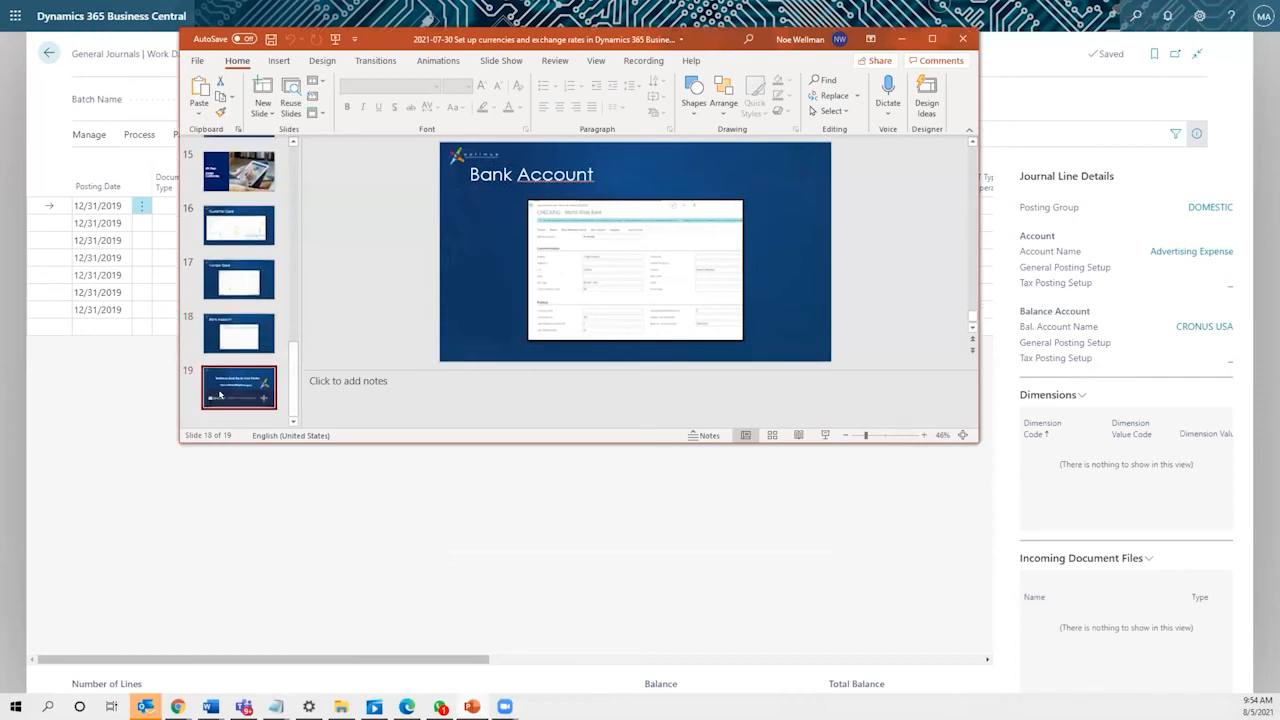